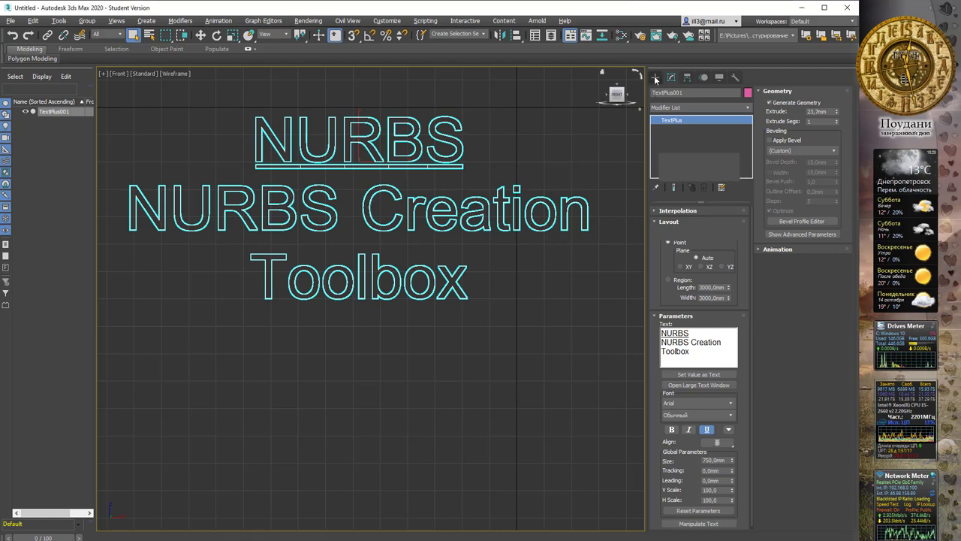
Draw a four-point open NURBS point curve, Curve001, in the Front view and show its NURBS tools
click(655, 77)
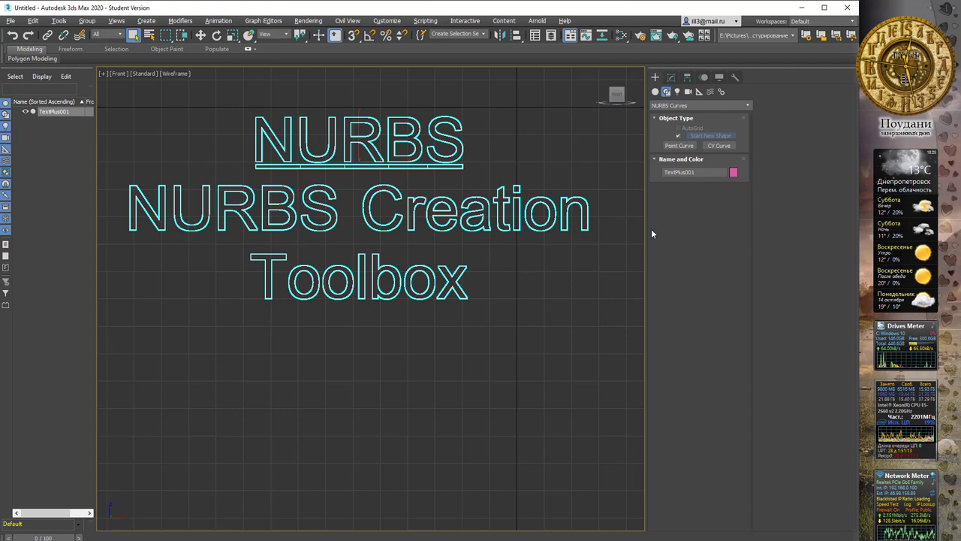
click(679, 145)
click(214, 381)
click(168, 432)
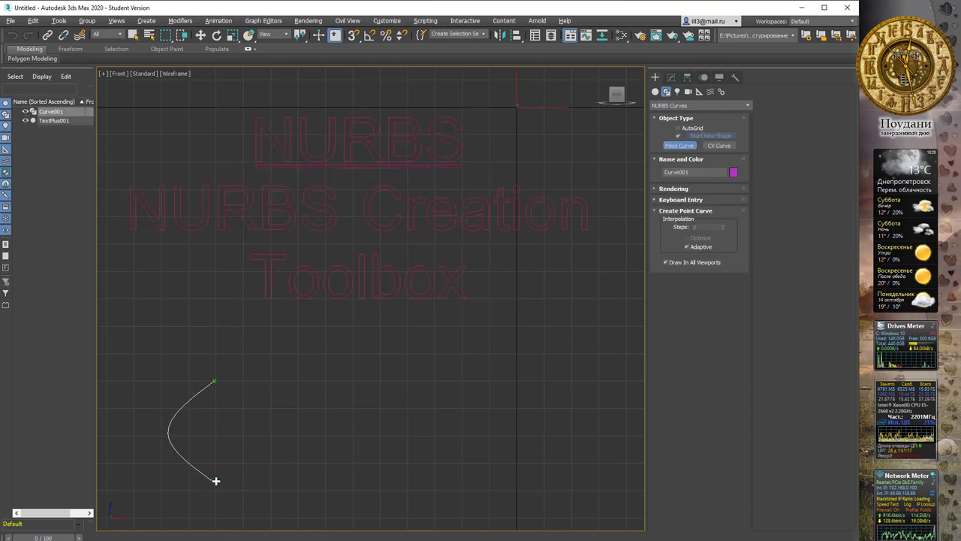
click(217, 481)
click(371, 407)
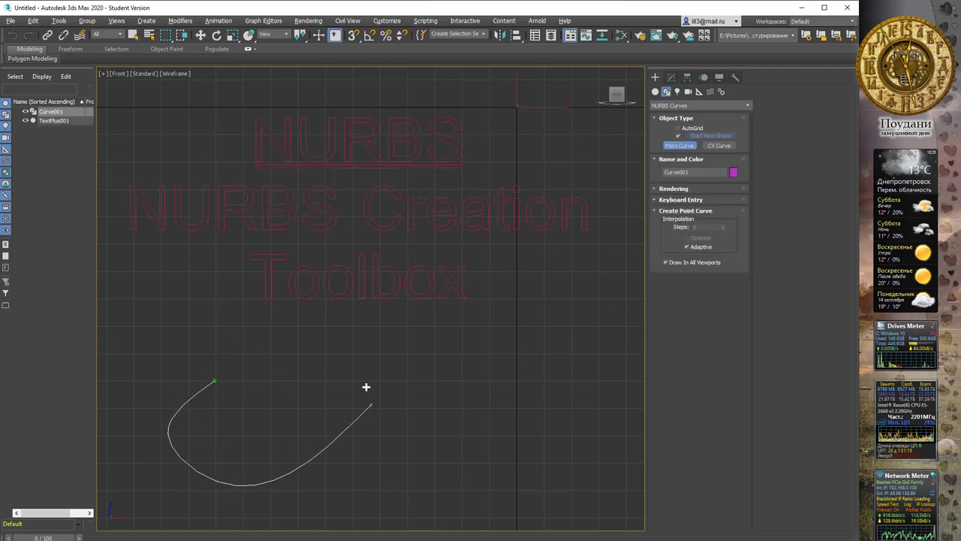
right_click(275, 355)
middle_drag(348, 388, 337, 242)
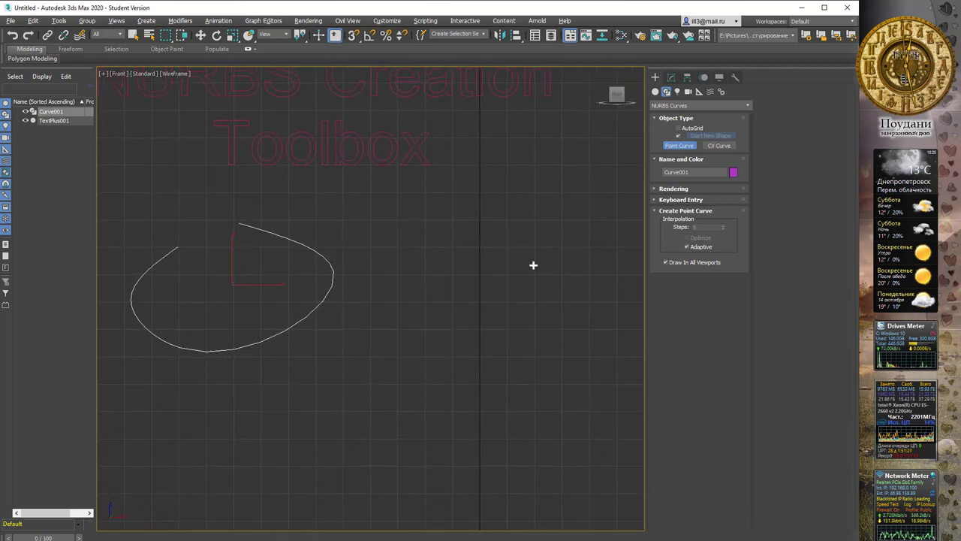
click(671, 78)
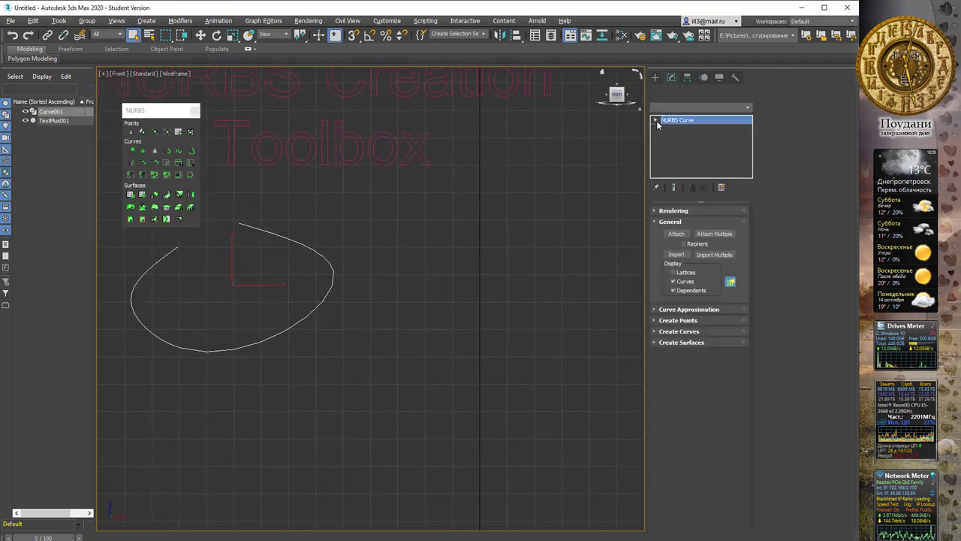
Expand Create Points and activate the NURBS toolbox's Create Point tool
drag(166, 114, 176, 120)
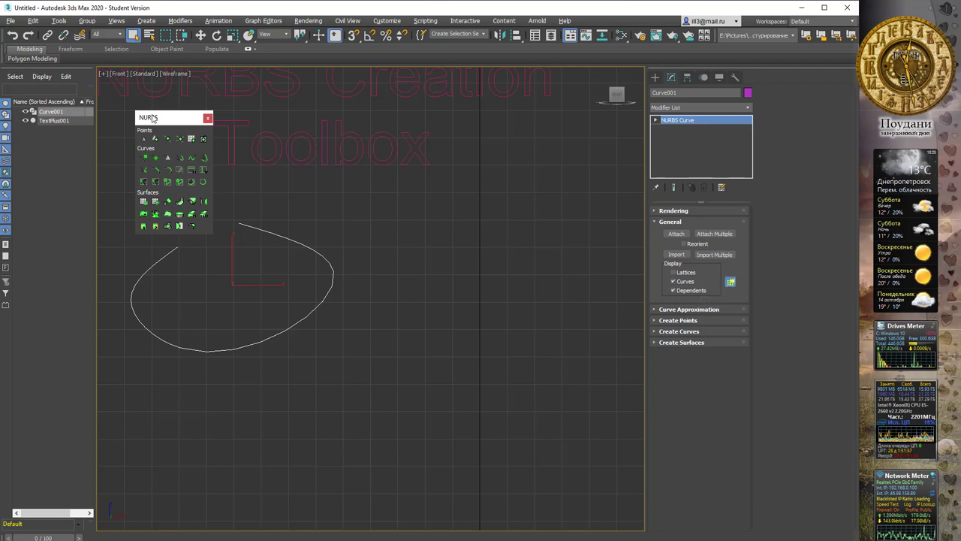
drag(151, 118, 154, 123)
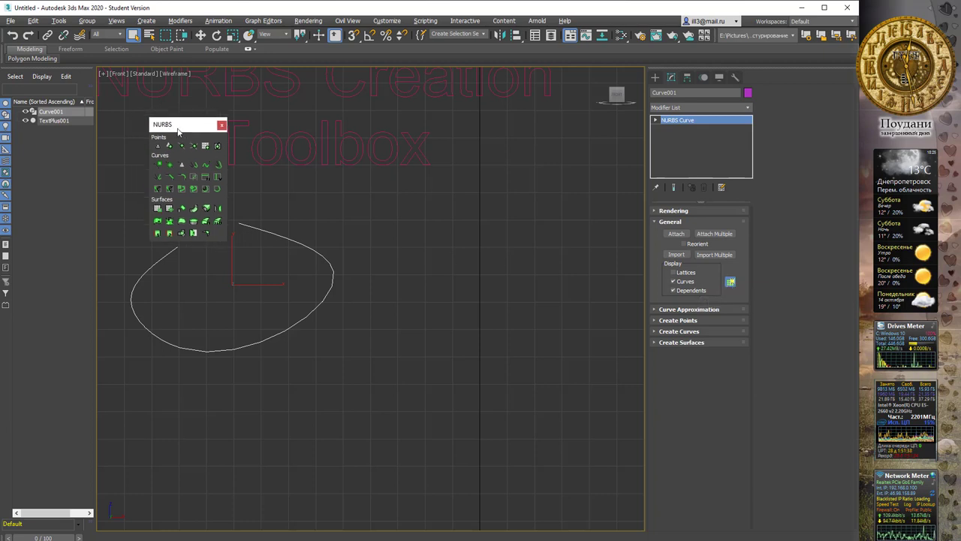
click(678, 319)
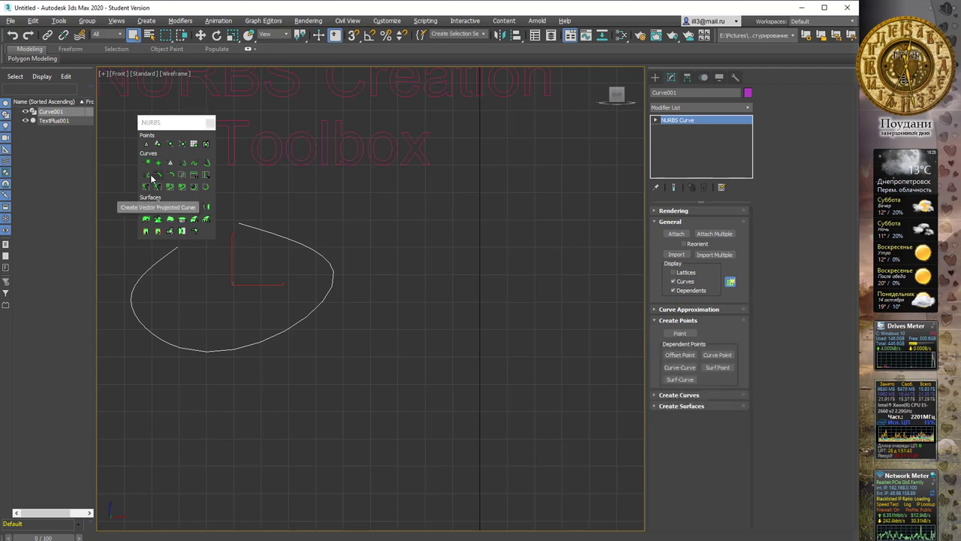
middle_drag(278, 188, 264, 217)
drag(162, 122, 149, 104)
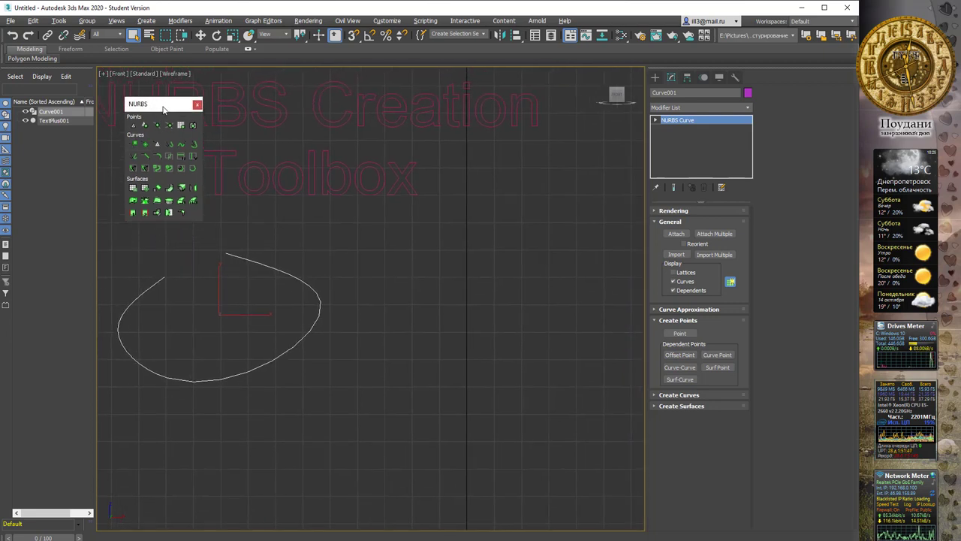
click(135, 127)
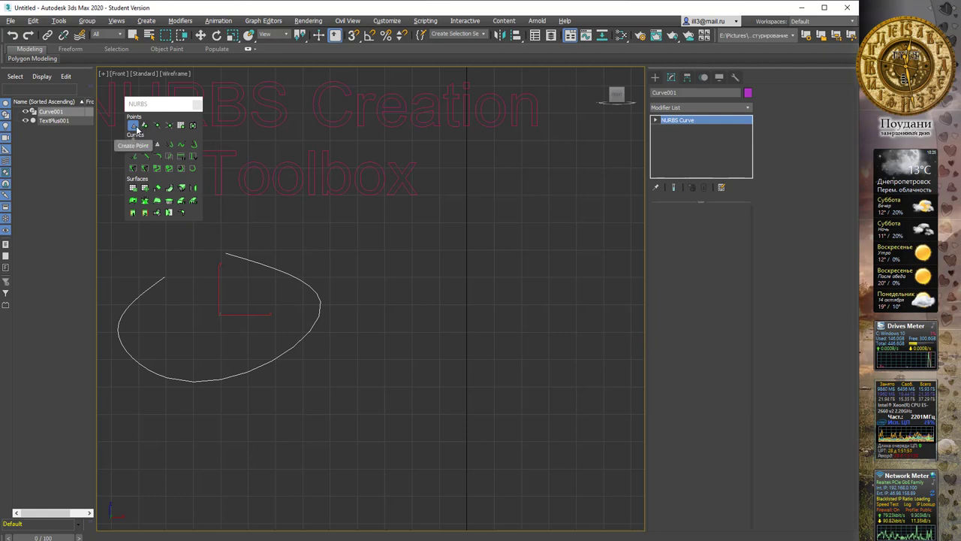
Place three free NURBS points at the centre, upper right and lower right of the Front view
click(413, 300)
click(554, 188)
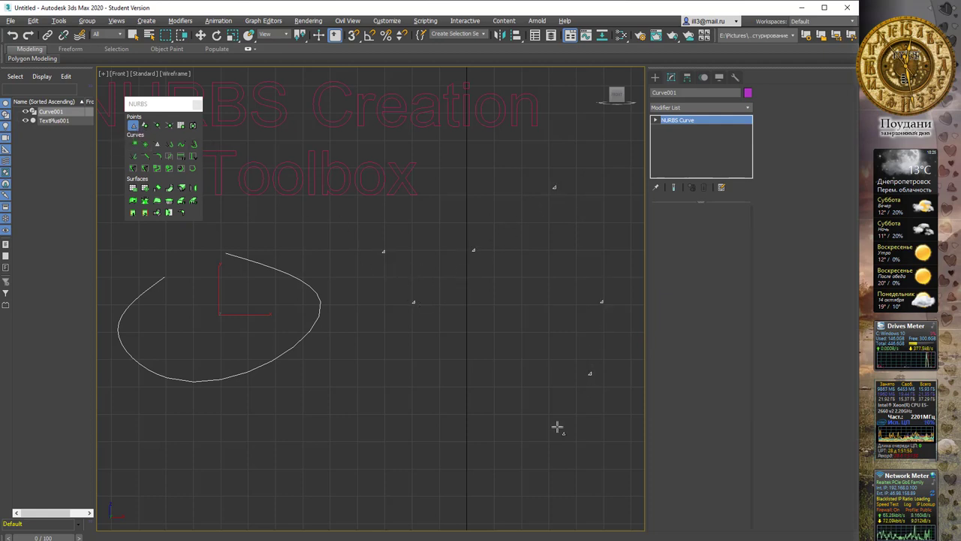
click(534, 458)
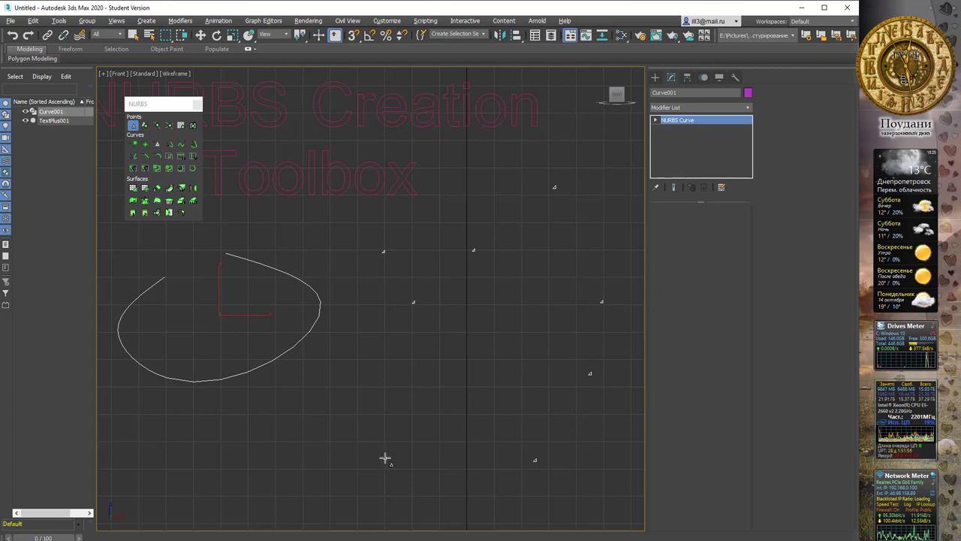
right_click(284, 436)
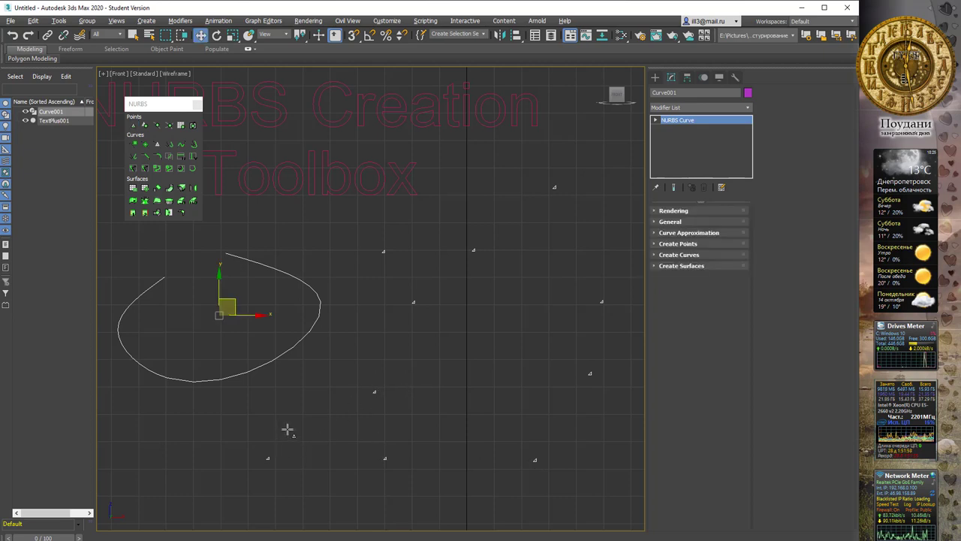
middle_drag(413, 242, 411, 240)
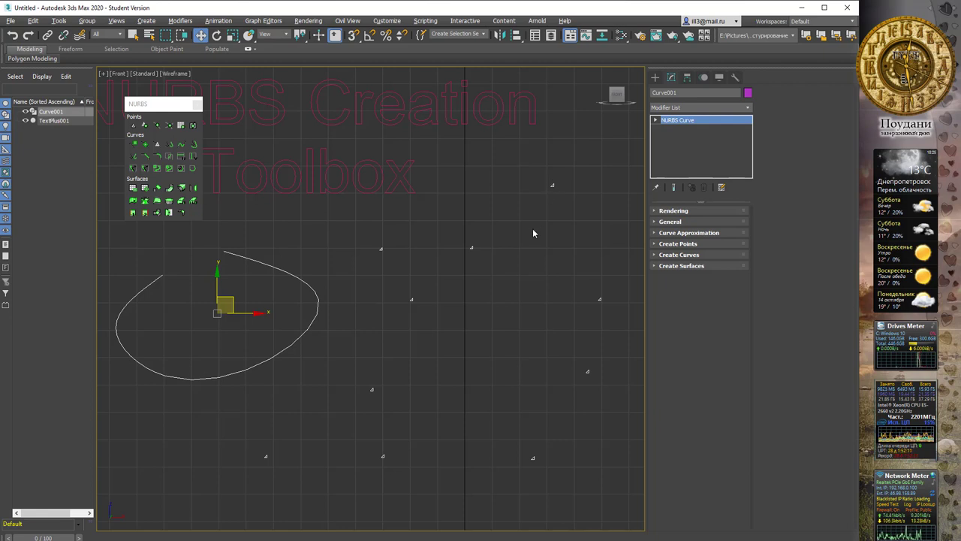
At Point sub-object level, move free Point 009 to a new spot
click(655, 121)
click(672, 129)
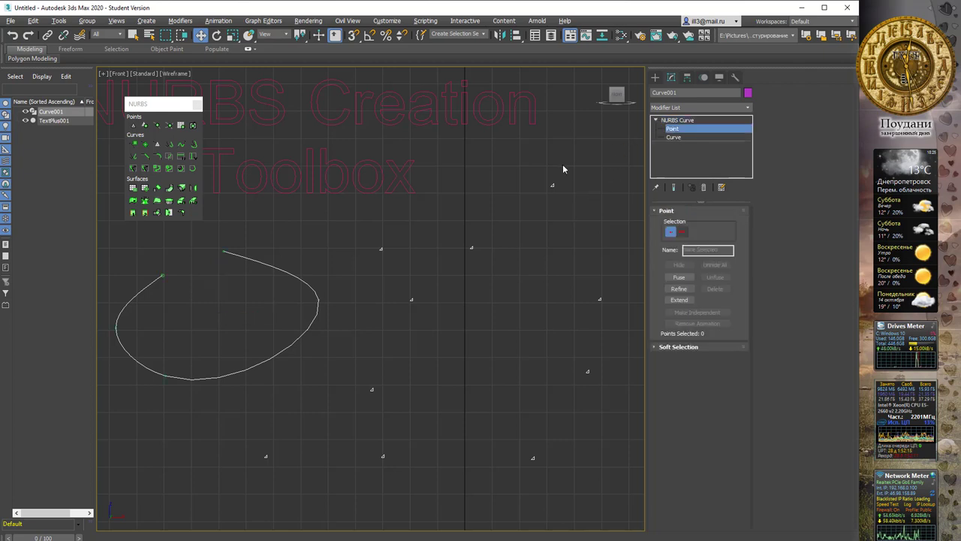
click(552, 185)
drag(568, 168, 574, 220)
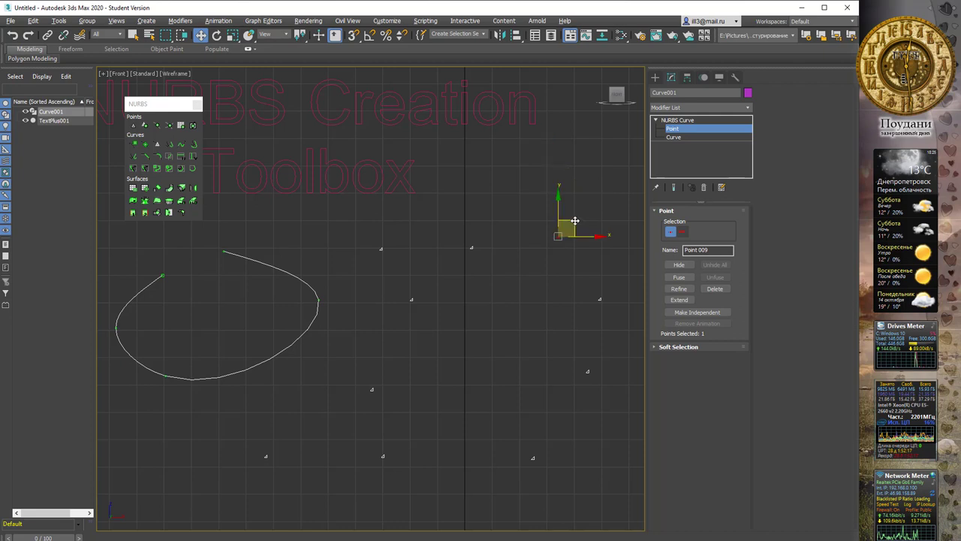
mouse_move(550, 151)
mouse_down()
mouse_move(584, 152)
mouse_move(531, 181)
mouse_up()
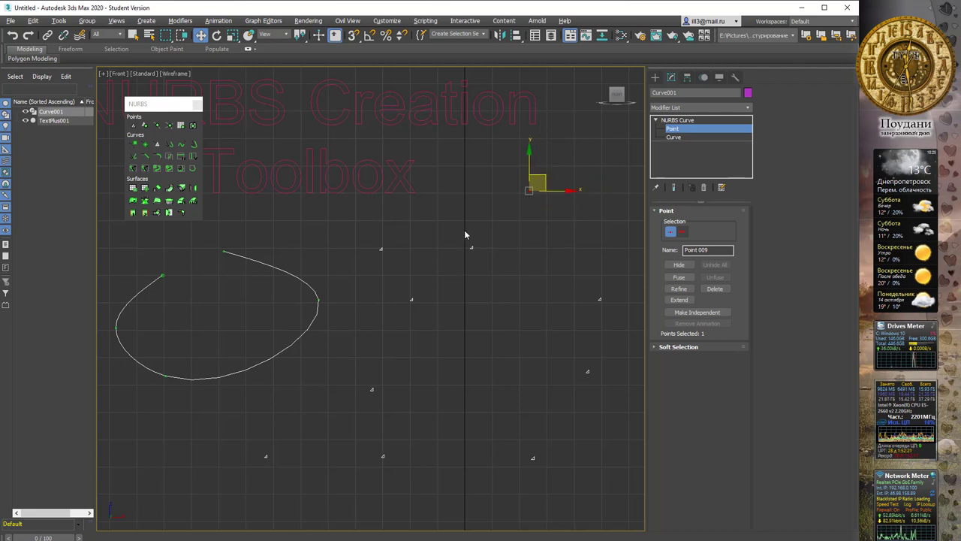
Move free Point 008 near the view centre to a new position
click(472, 247)
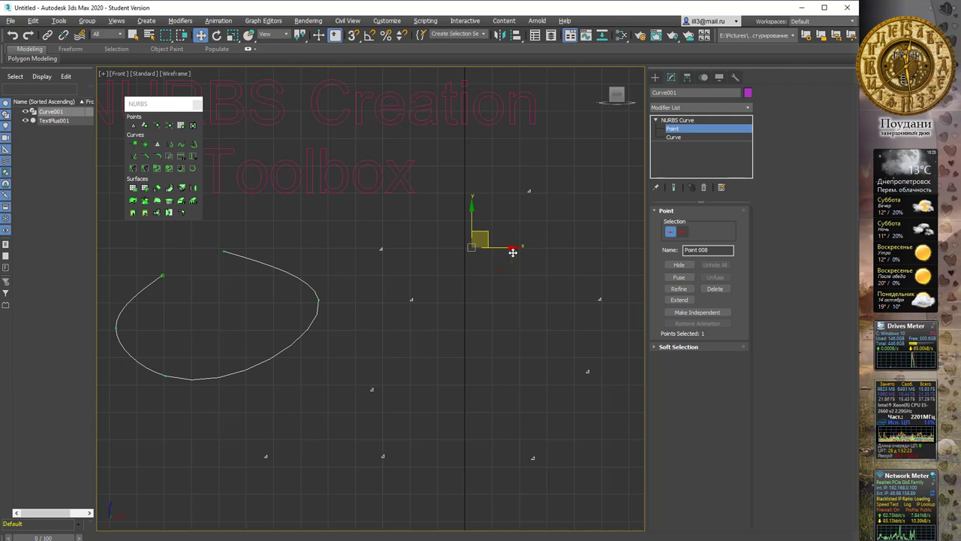
drag(513, 252, 491, 229)
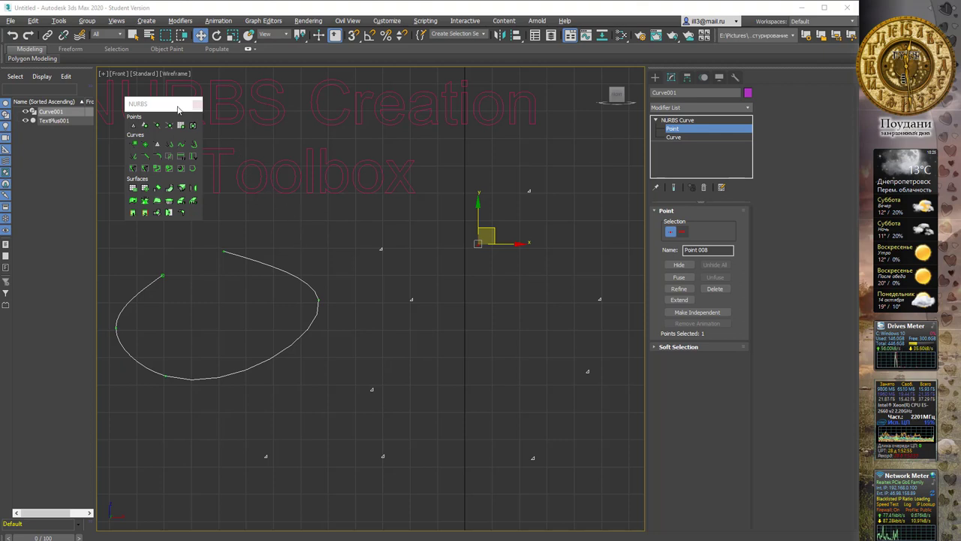
drag(156, 109, 151, 105)
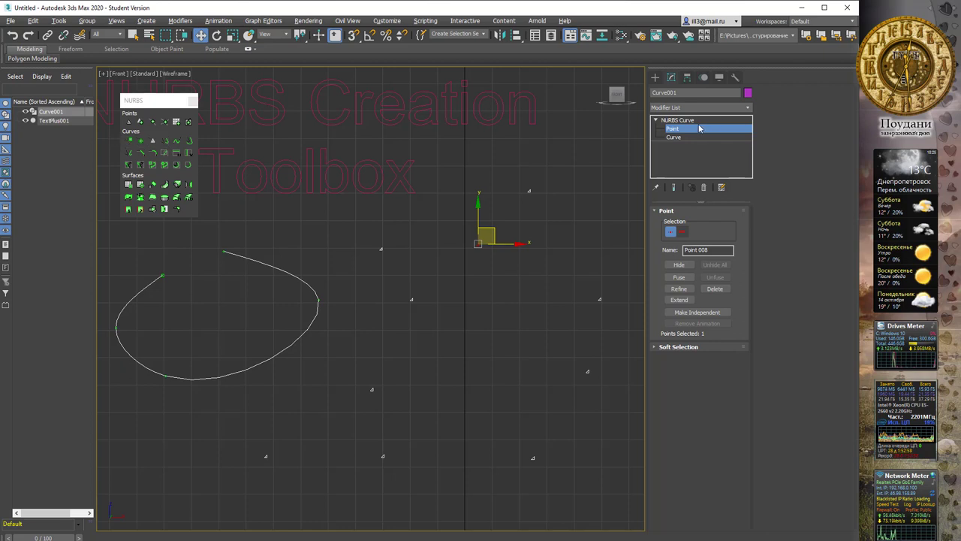
Create an offset point from a free point with X Offset 330 mm and Y Offset 210 mm
click(740, 120)
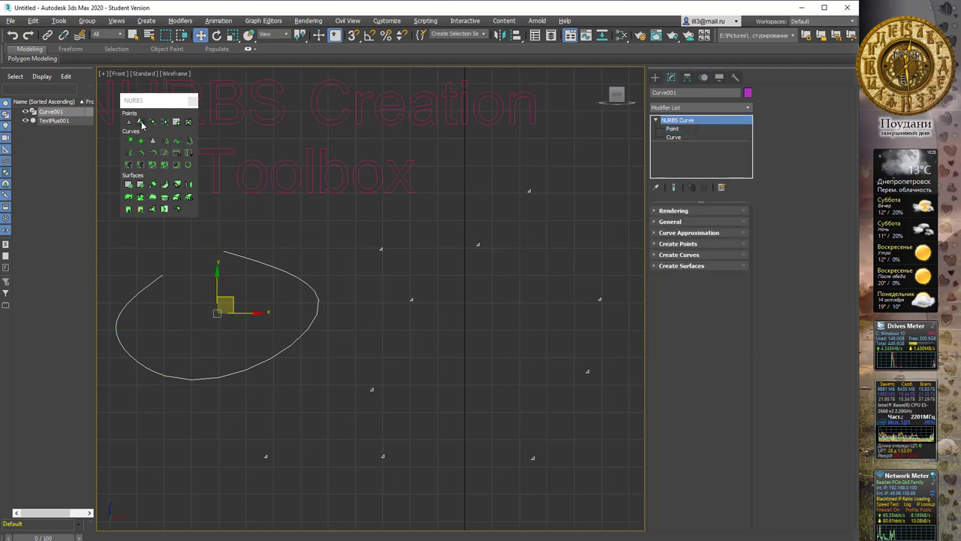
click(156, 103)
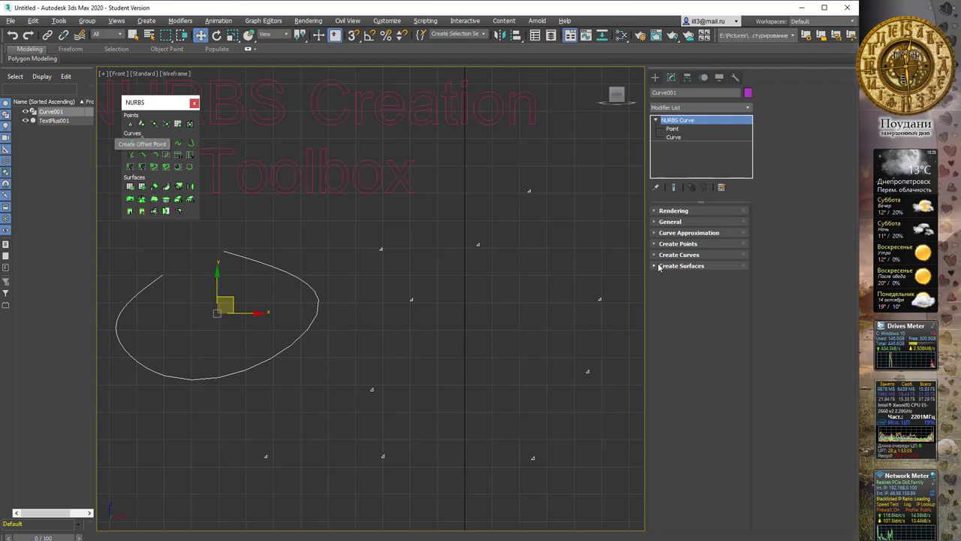
click(675, 243)
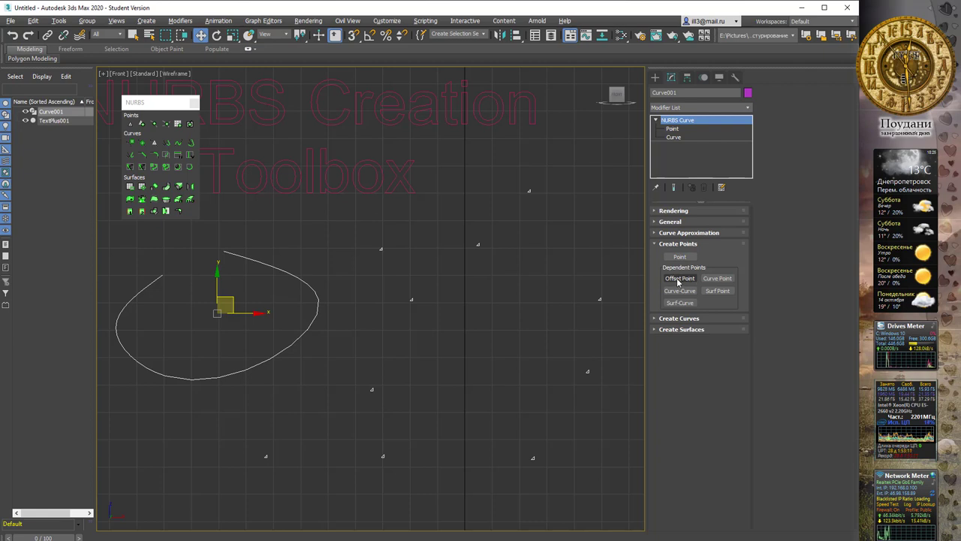
click(142, 125)
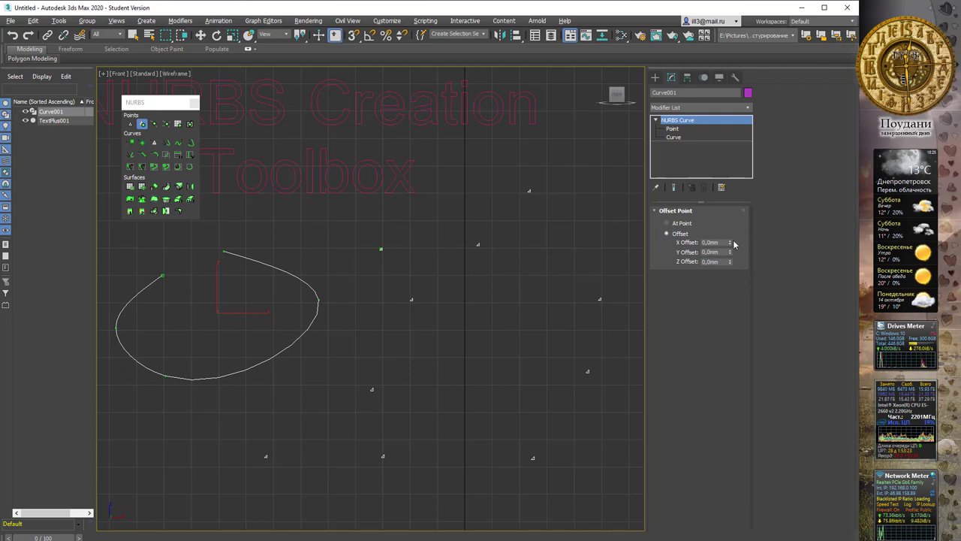
mouse_move(732, 243)
mouse_down()
mouse_move(732, 232)
mouse_move(731, 243)
mouse_up()
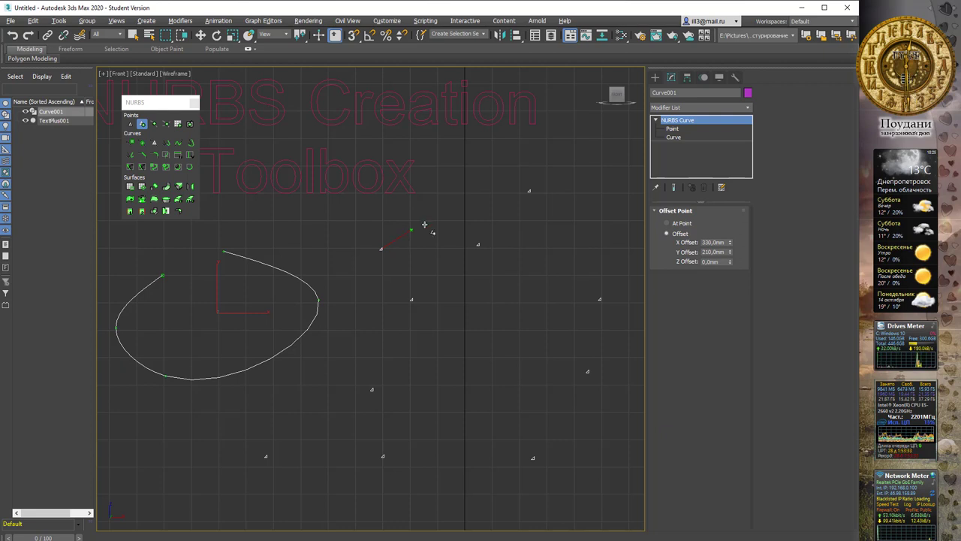
click(655, 77)
Shift the first offset point slightly to the left
click(668, 80)
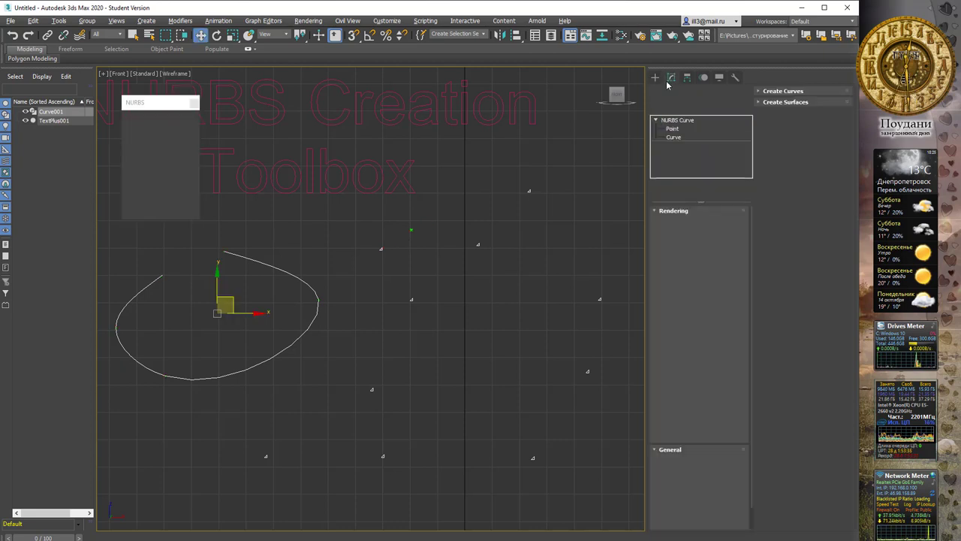
click(673, 131)
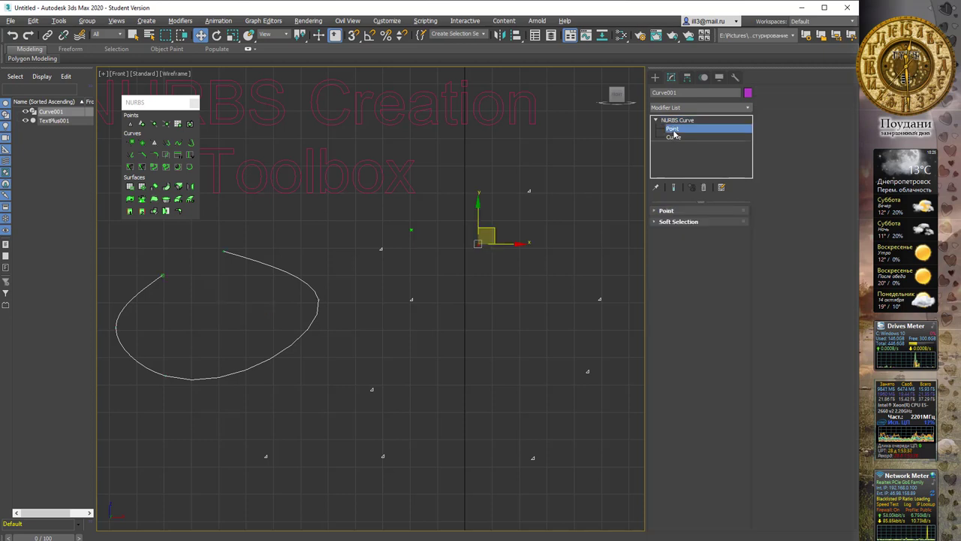
click(429, 245)
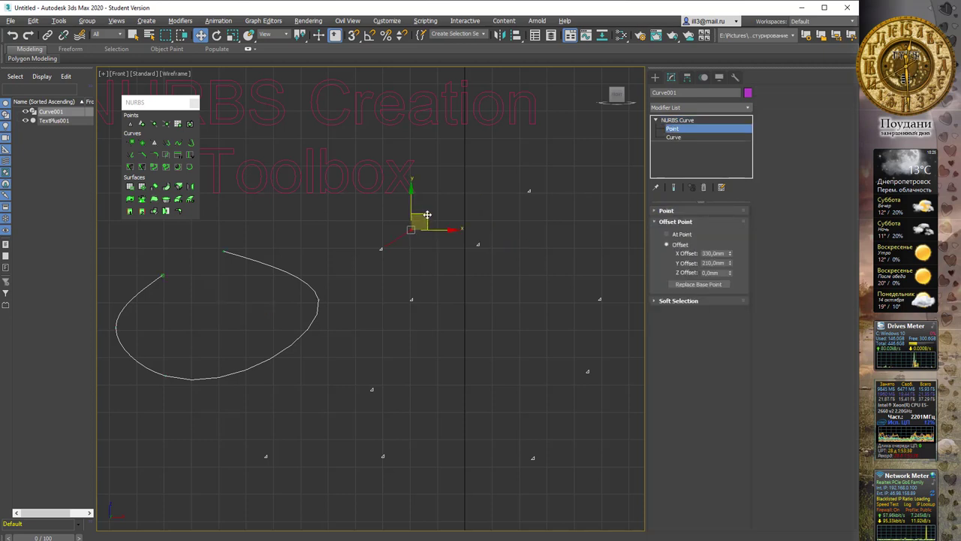
drag(425, 219, 416, 218)
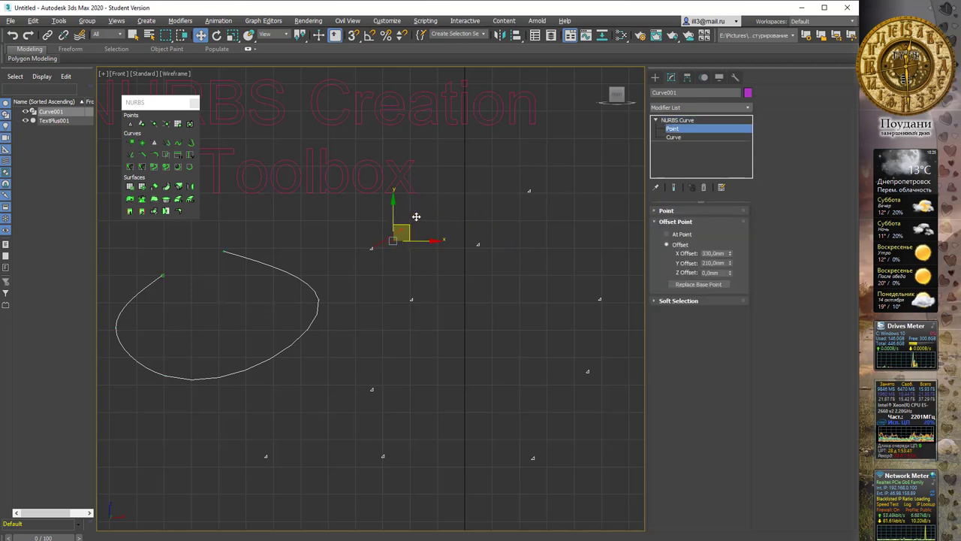
click(398, 266)
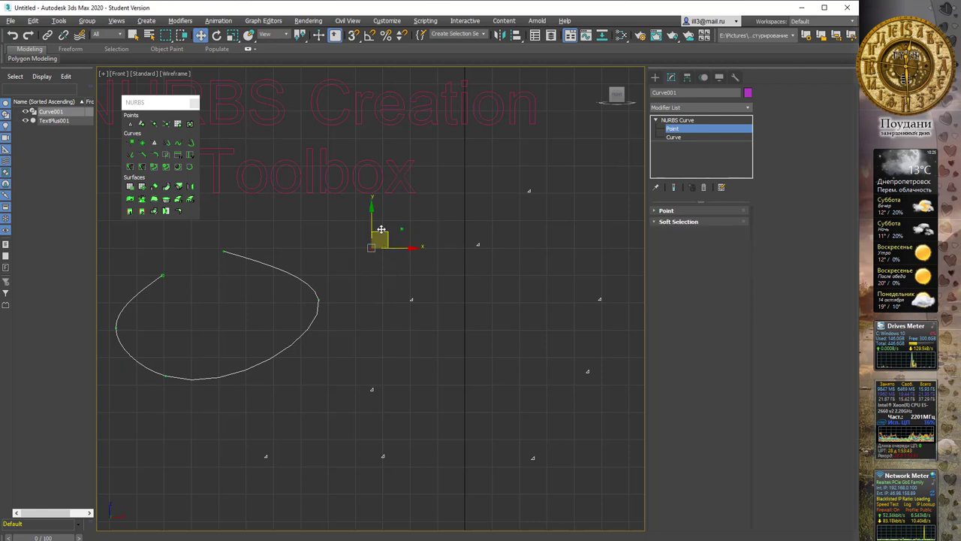
drag(386, 258, 384, 254)
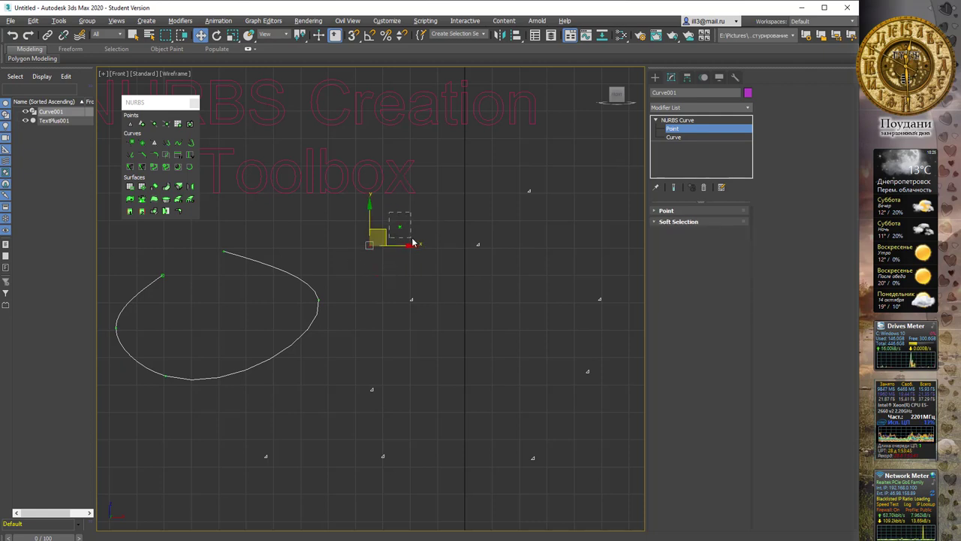
Move the second offset point to the left
click(410, 222)
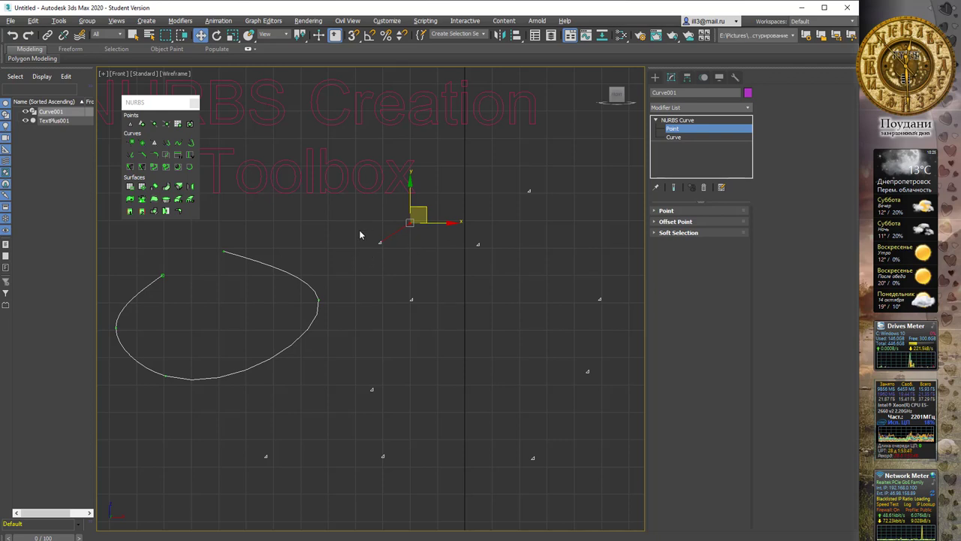
click(380, 242)
click(410, 222)
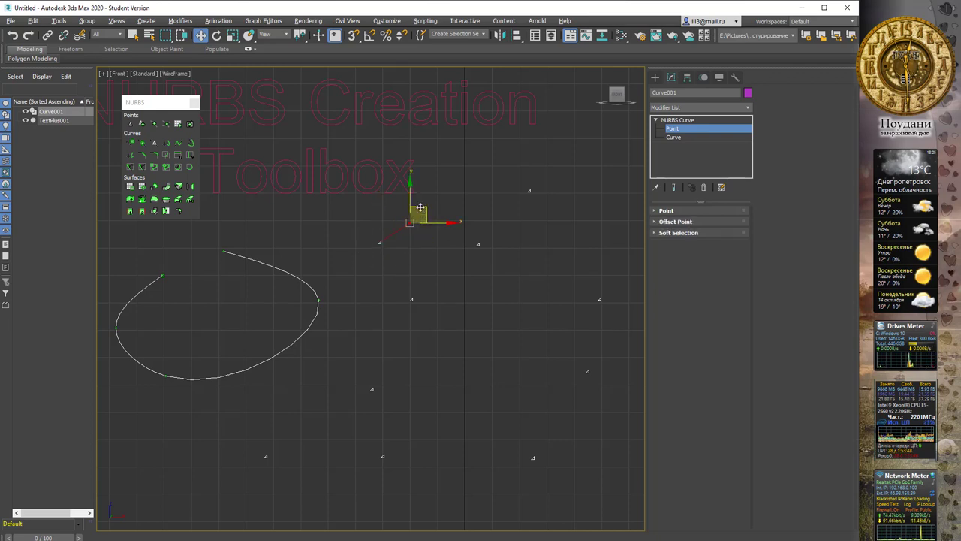
mouse_move(404, 262)
mouse_down()
mouse_move(393, 251)
mouse_move(399, 220)
mouse_up()
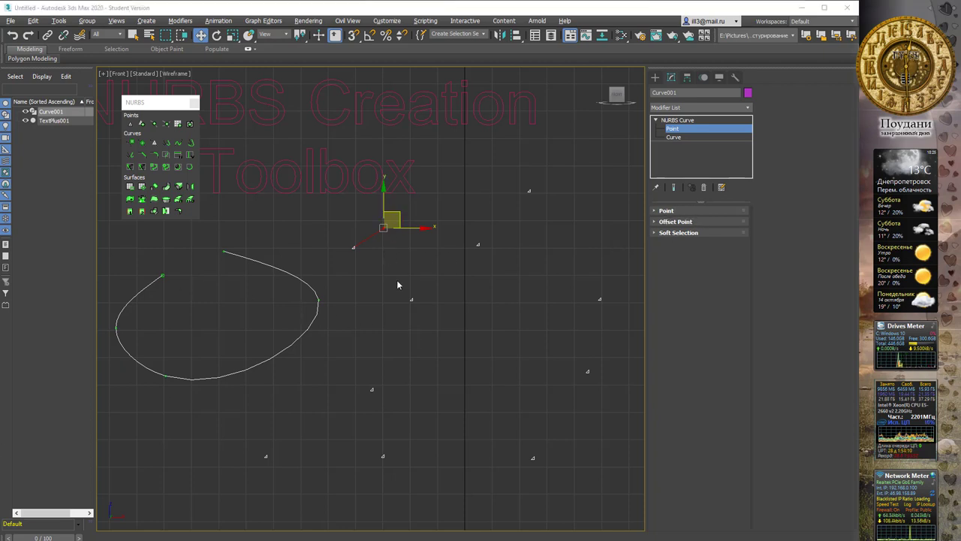
Create an offset point with X Offset 270 mm and Y Offset 180 mm
click(142, 124)
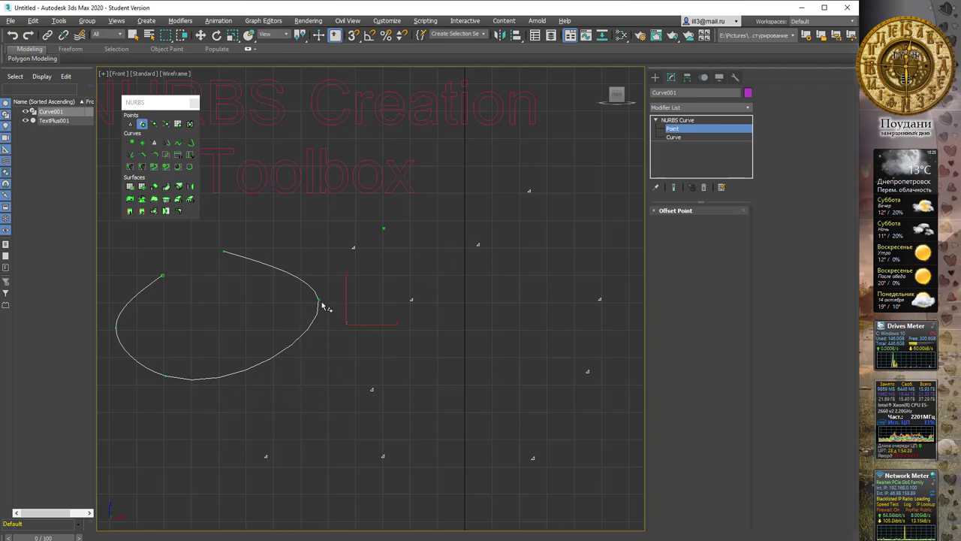
click(659, 213)
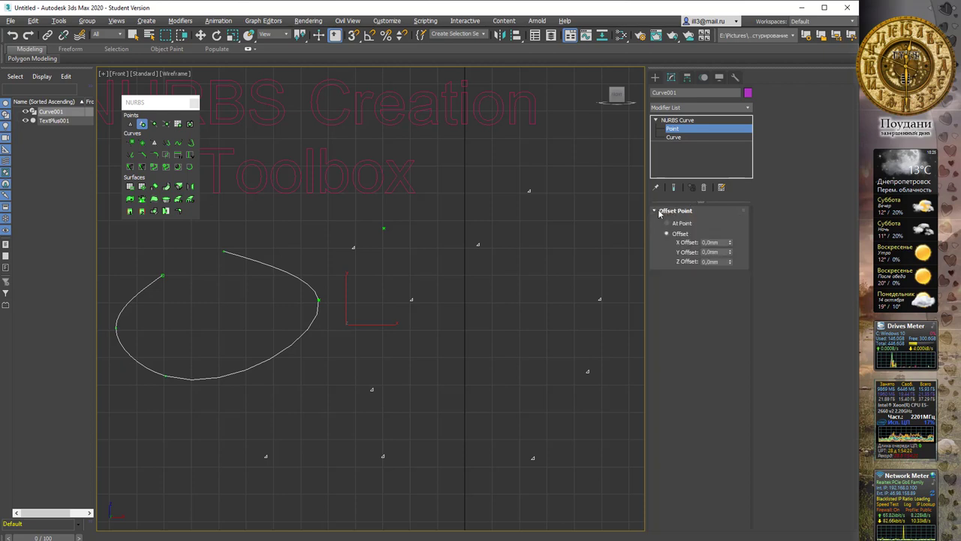
drag(730, 235, 731, 255)
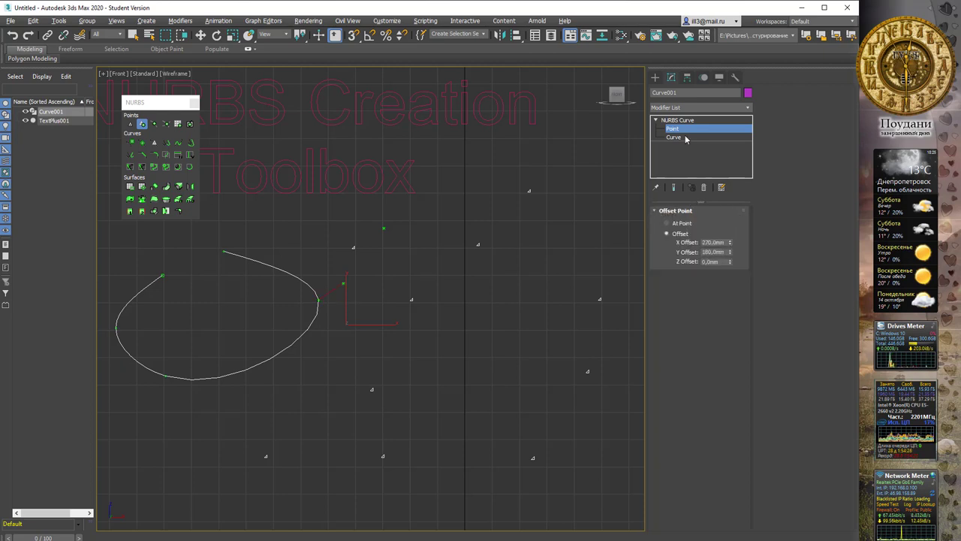
Pull the curve's right-side point inward to narrow the loop into a point
right_click(314, 292)
click(323, 316)
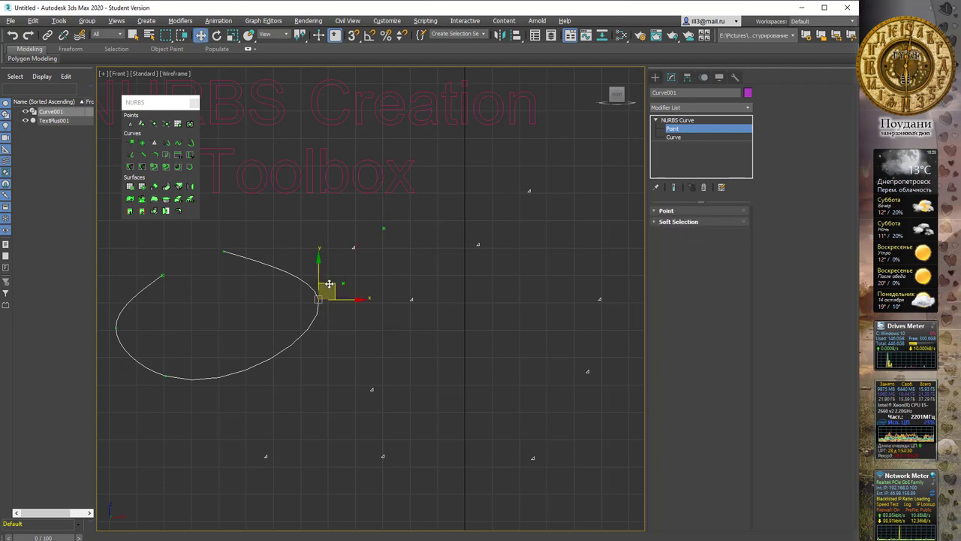
mouse_move(323, 304)
mouse_down()
mouse_move(286, 294)
mouse_move(286, 314)
mouse_up()
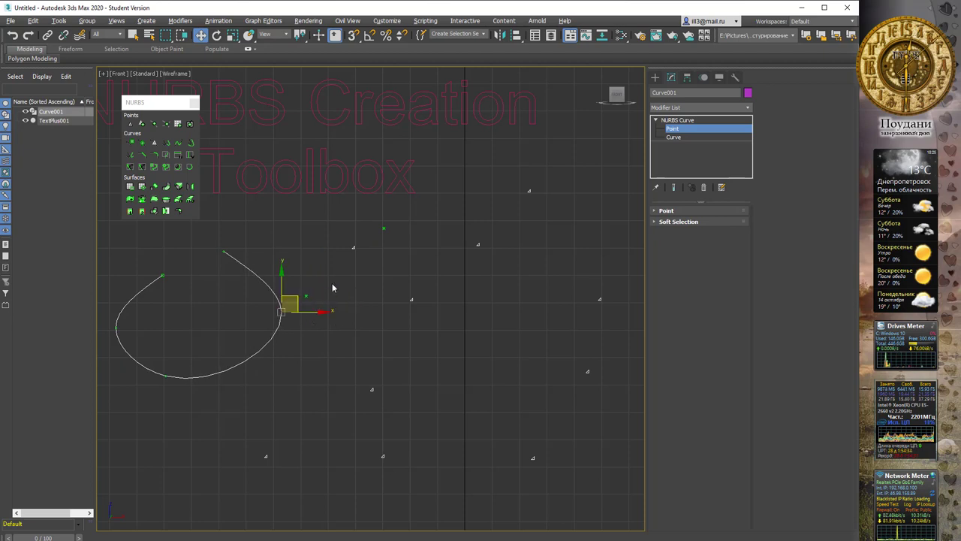
drag(294, 295, 297, 297)
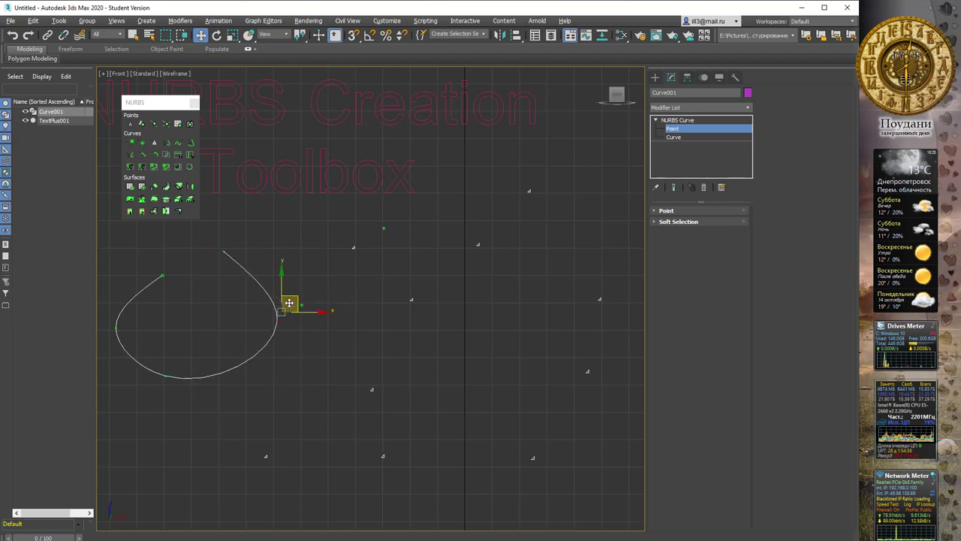
Start another offset point and set it to Offset with X, Y, Z at 0.0 mm
click(143, 123)
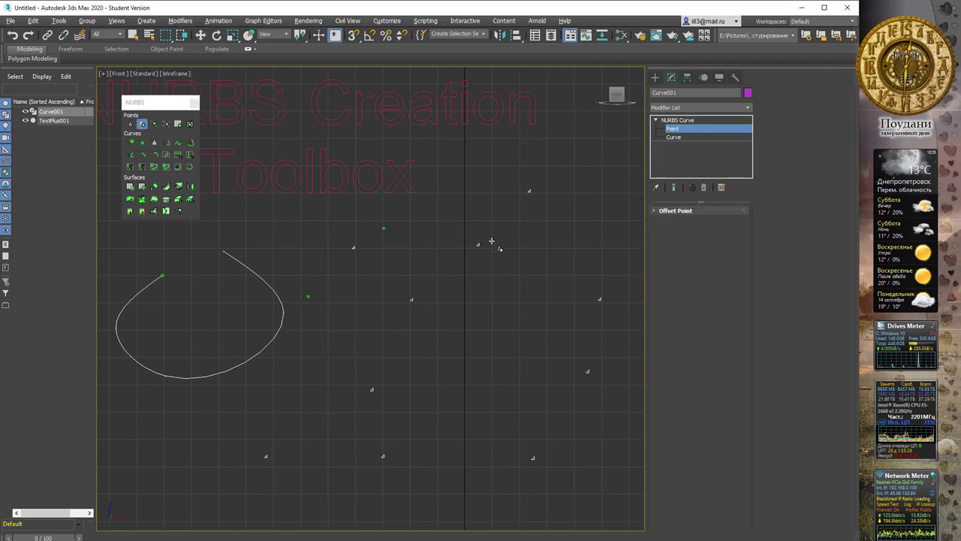
click(661, 211)
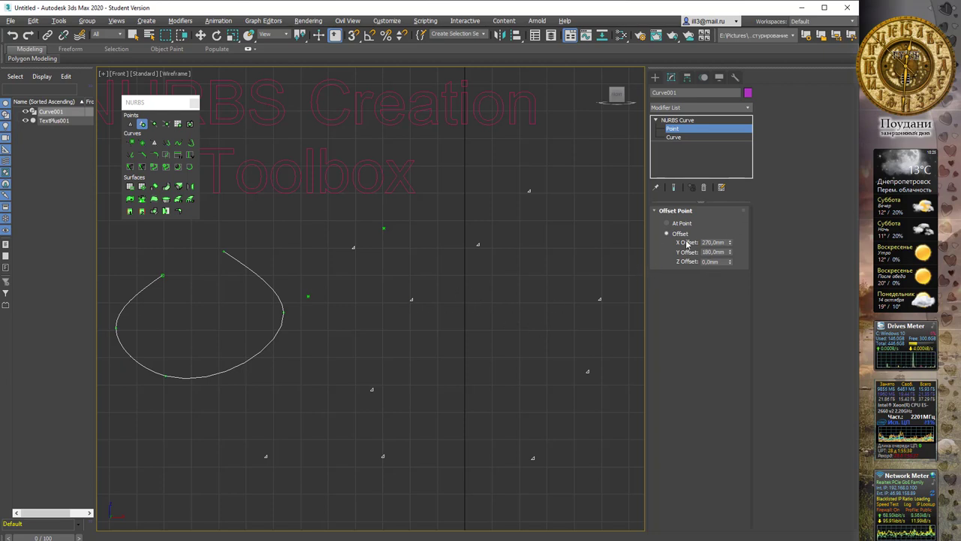
click(667, 224)
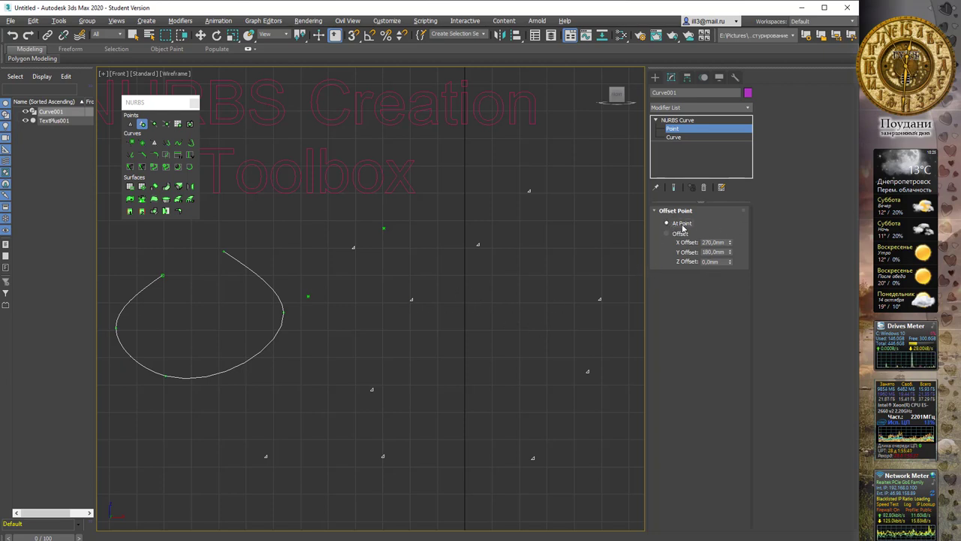
click(680, 234)
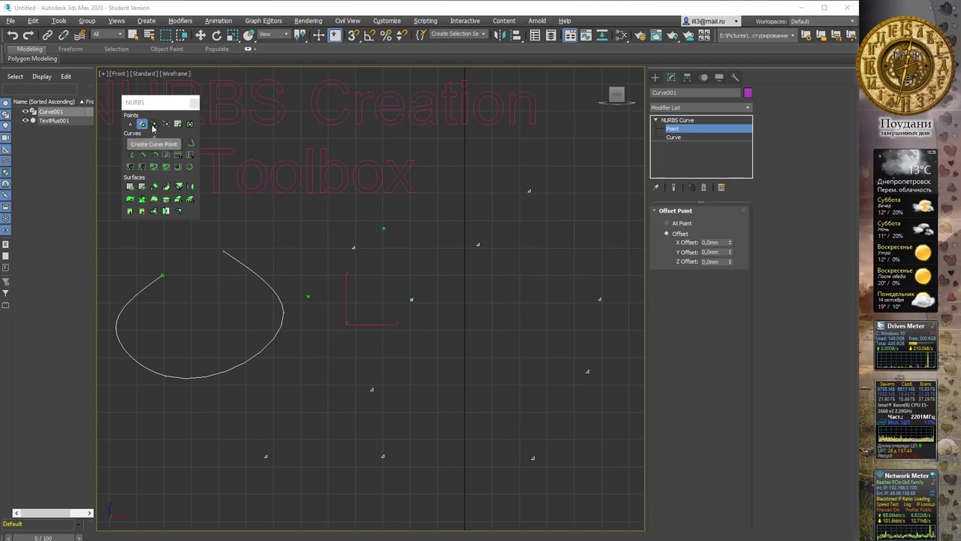
Add a curve point on Curve001's upper-left at U position 0.072
click(154, 125)
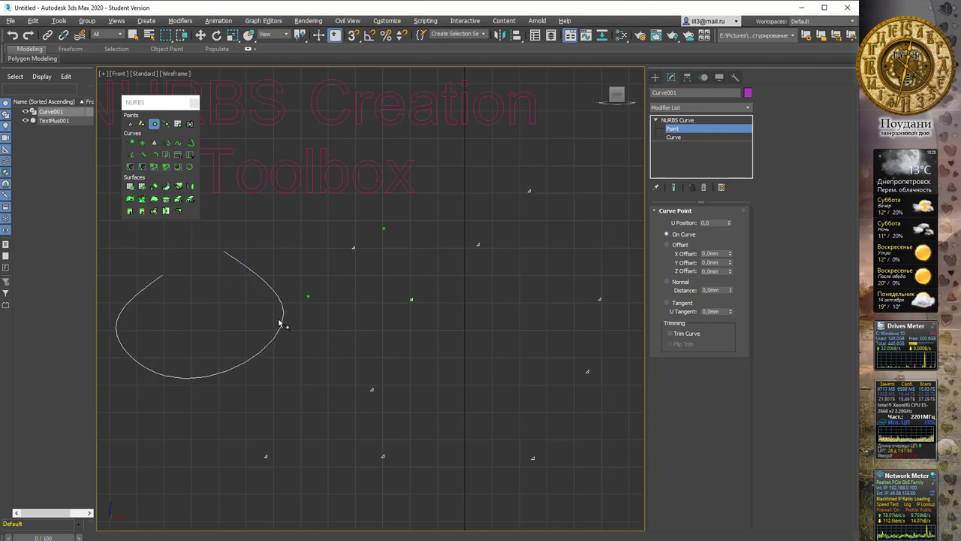
click(139, 293)
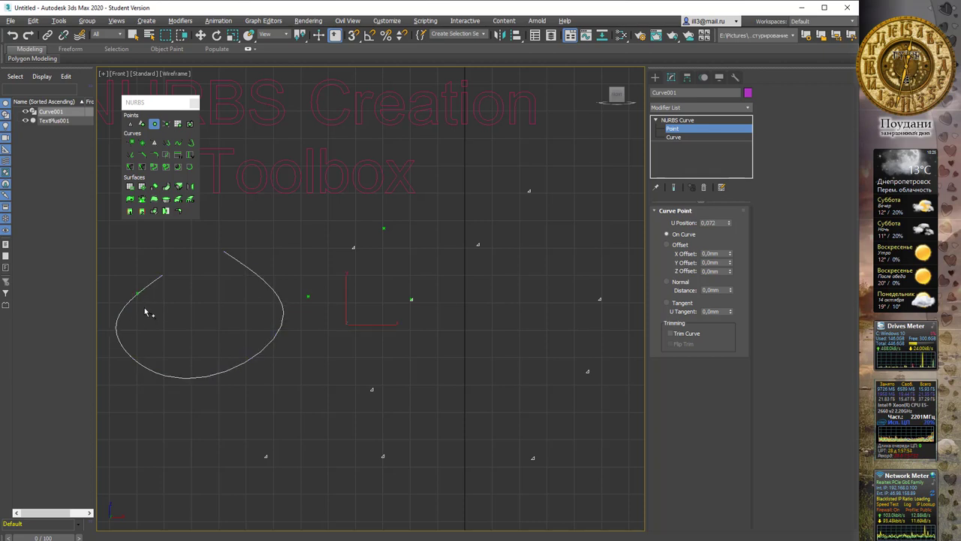
right_click(285, 241)
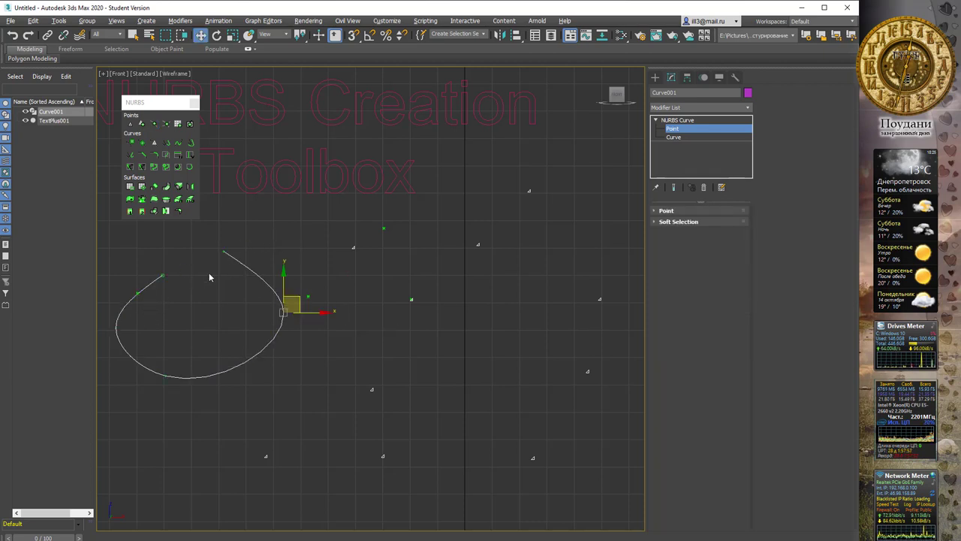
Move the new upper-left curve point to reshape the loop
click(116, 325)
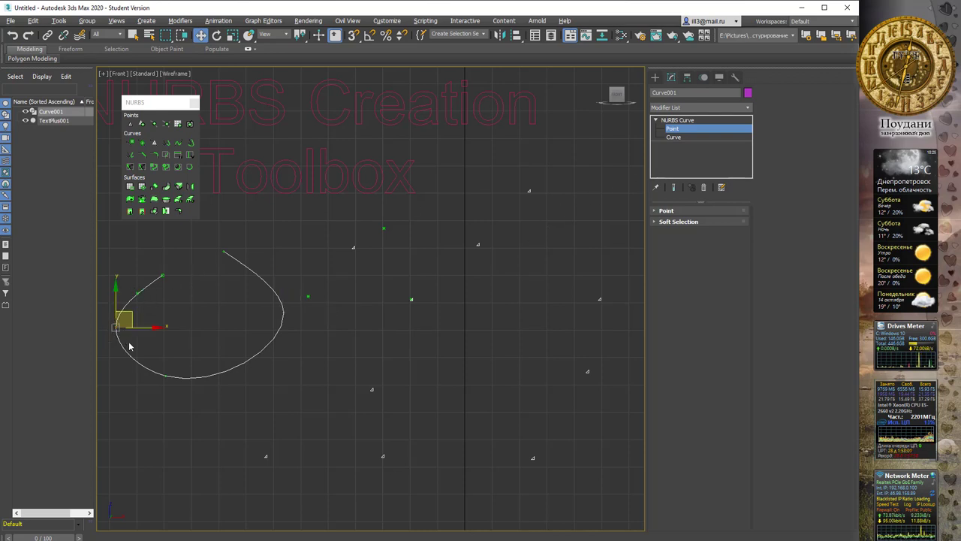
click(139, 291)
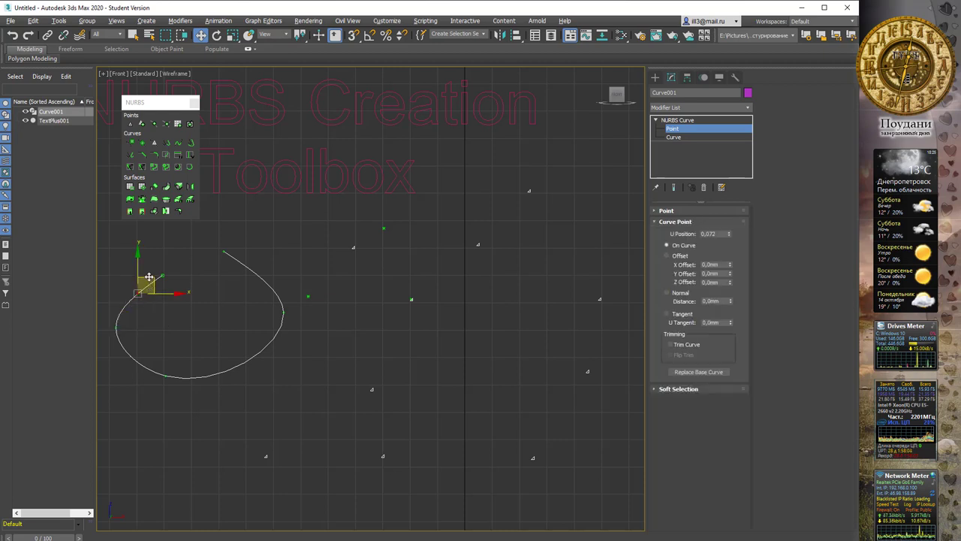
mouse_move(148, 278)
mouse_down()
mouse_move(174, 289)
mouse_move(143, 279)
mouse_up()
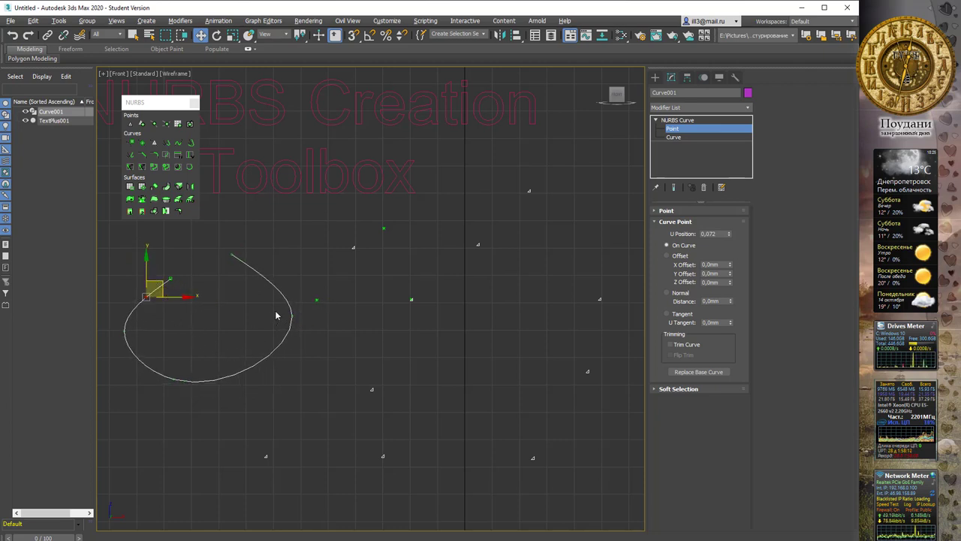
Reposition the point on the loop's left side slightly right and down
mouse_move(288, 318)
mouse_down()
mouse_move(293, 334)
mouse_move(282, 337)
mouse_up()
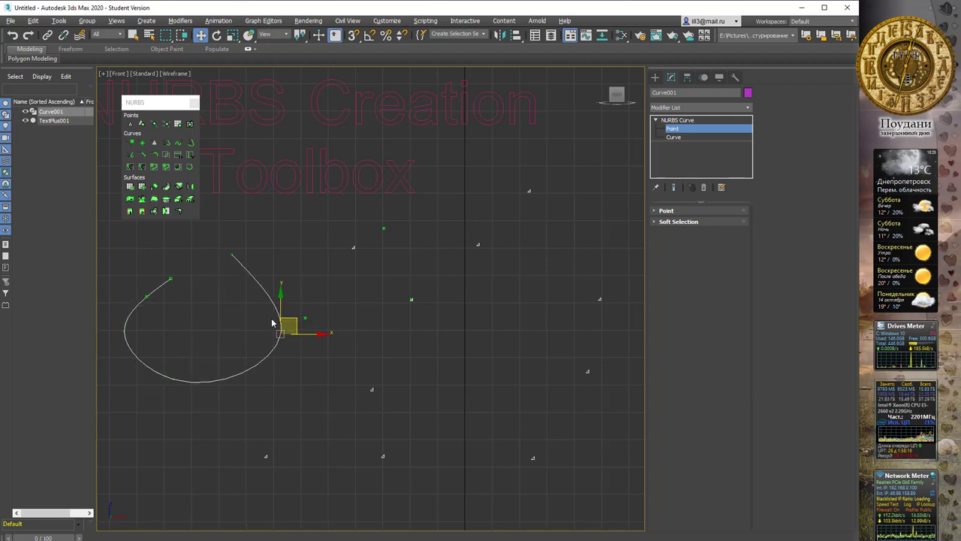
mouse_move(112, 325)
mouse_down()
mouse_move(131, 344)
mouse_move(133, 302)
mouse_up()
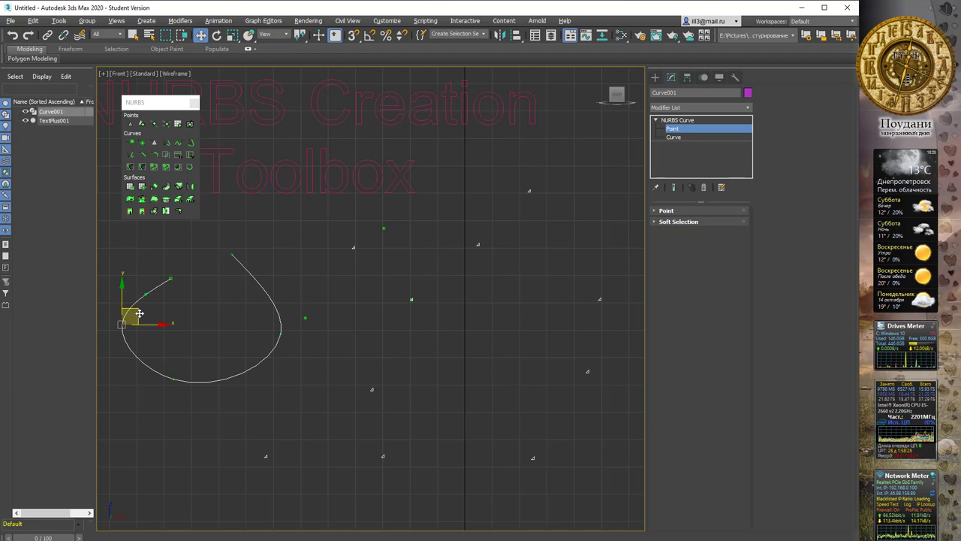
drag(139, 314, 146, 307)
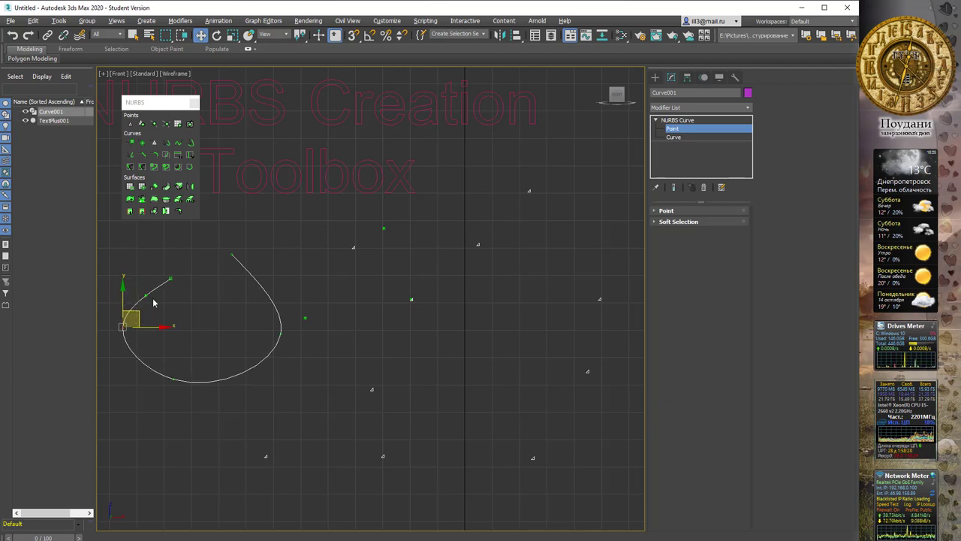
drag(135, 319, 141, 323)
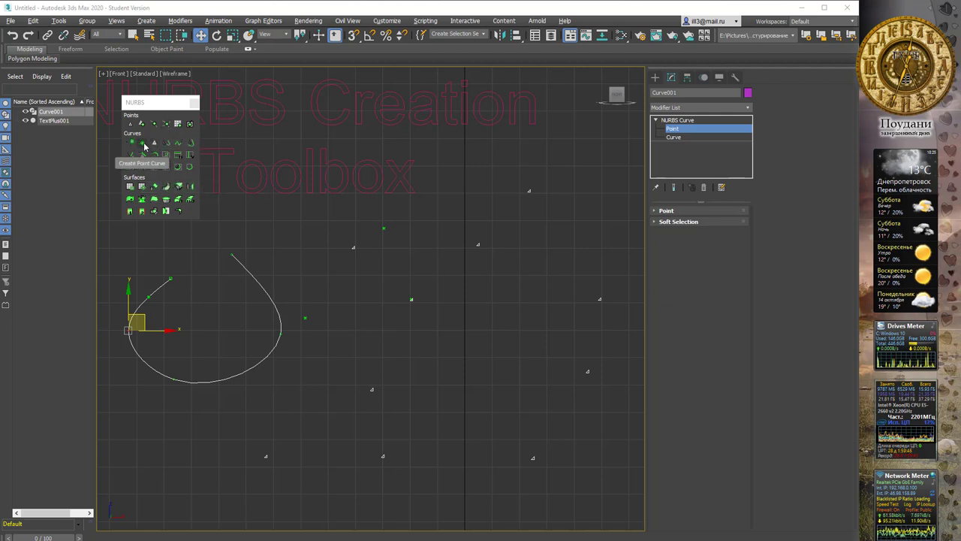
Draw a three-point U-shaped curve right of the loop and activate Curve-Curve Point creation
click(142, 143)
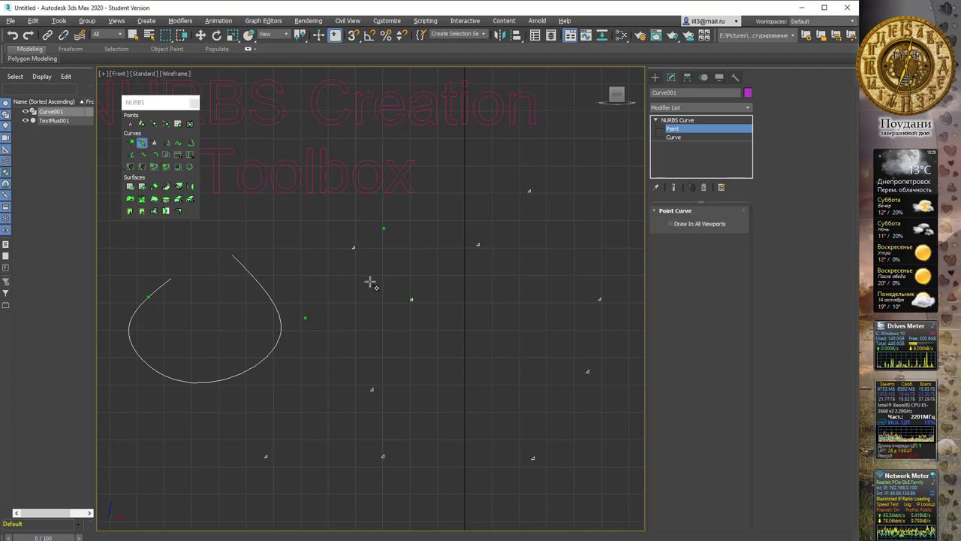
click(362, 268)
click(365, 344)
click(514, 277)
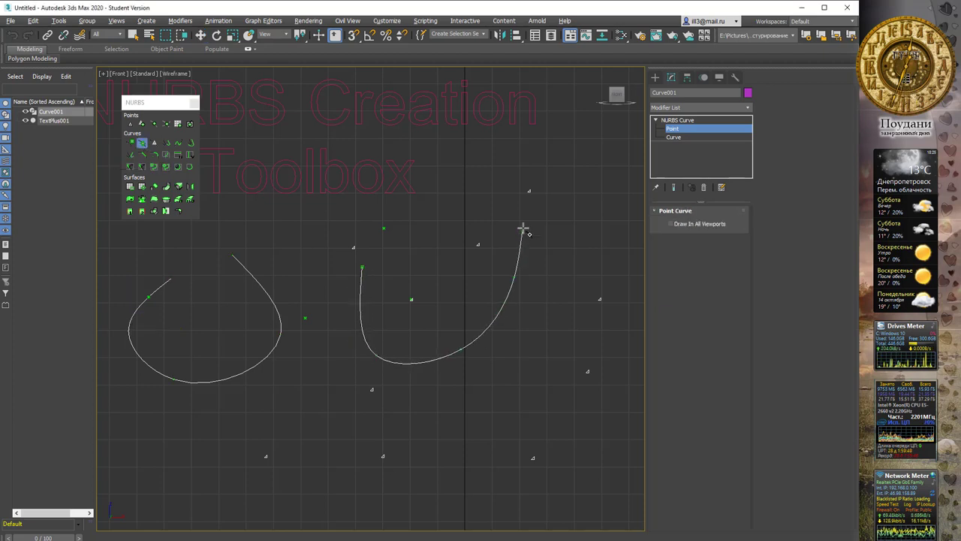
right_click(525, 224)
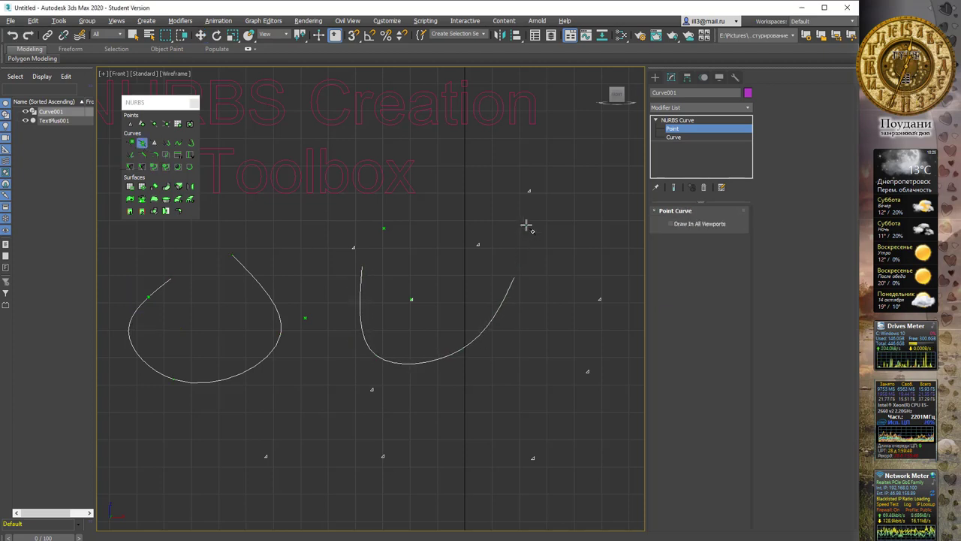
click(166, 124)
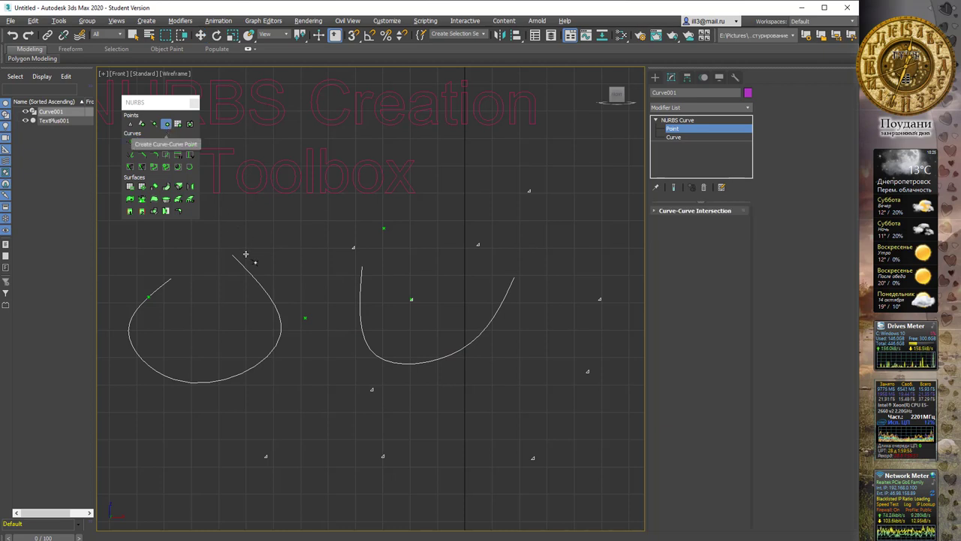
Create a Curve-Curve intersection point between the left loop and the right U-curve
click(260, 286)
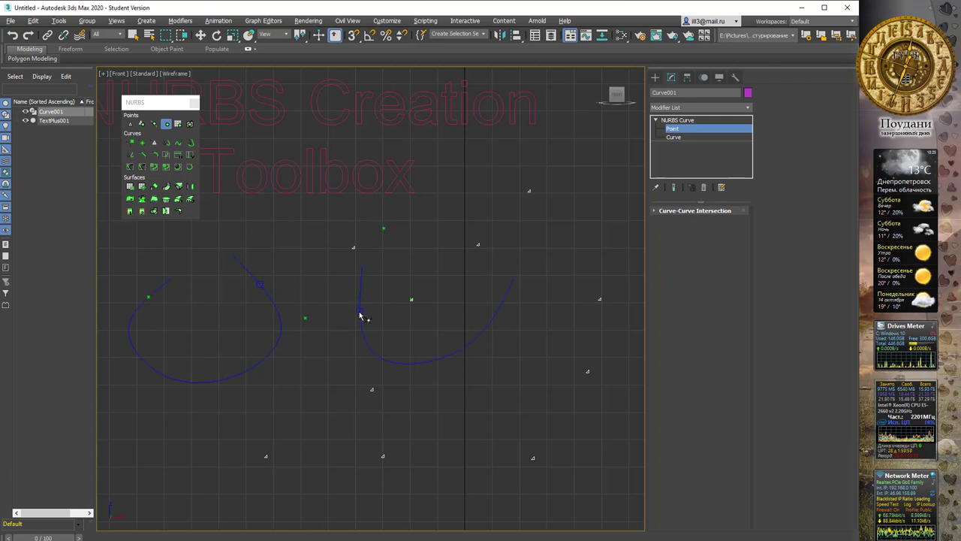
click(361, 285)
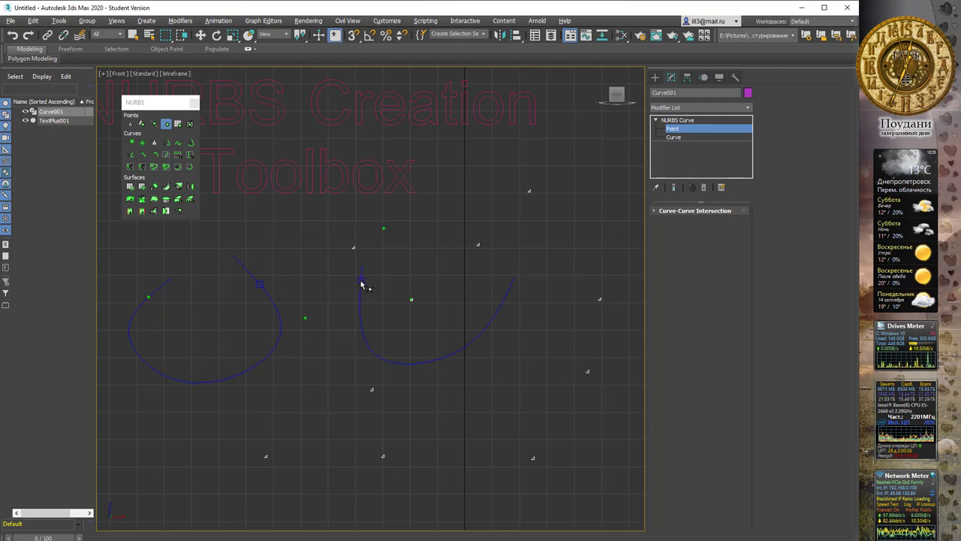
click(361, 285)
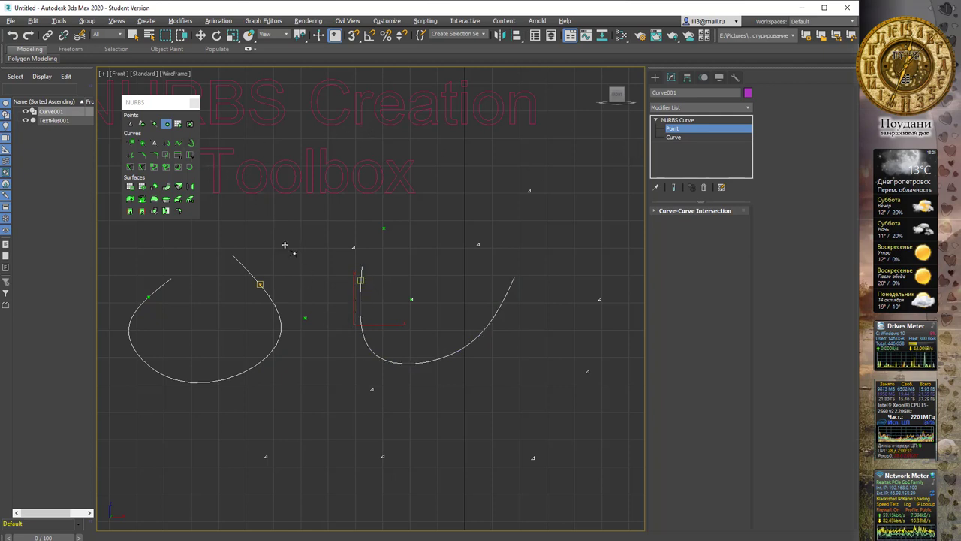
Move points to round out the loop's right side and shift the U-curve's left arm leftward
key(w)
click(259, 298)
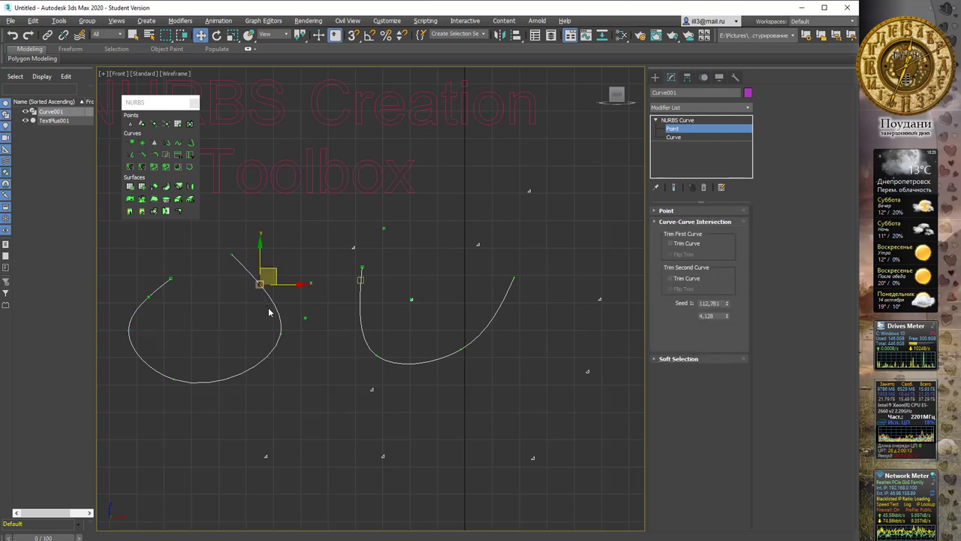
drag(279, 275, 282, 282)
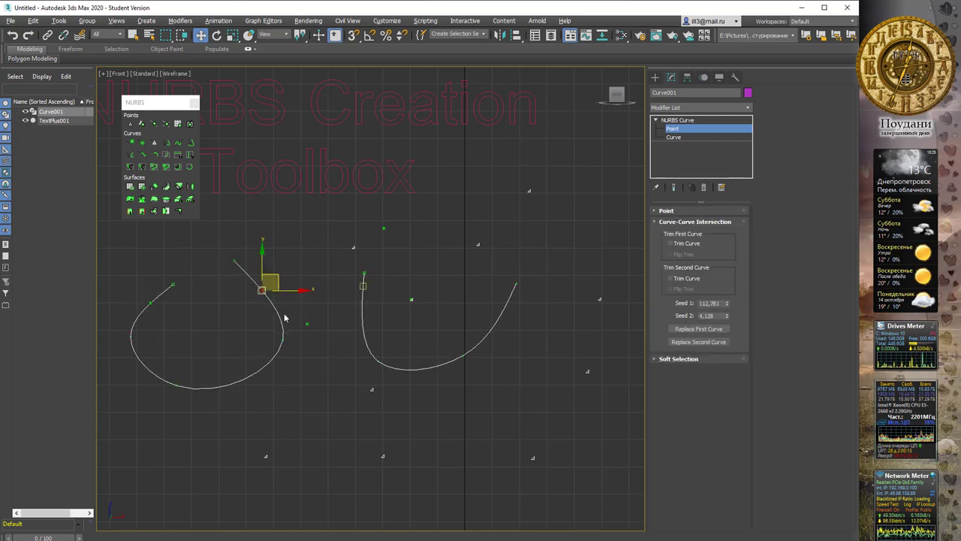
click(283, 338)
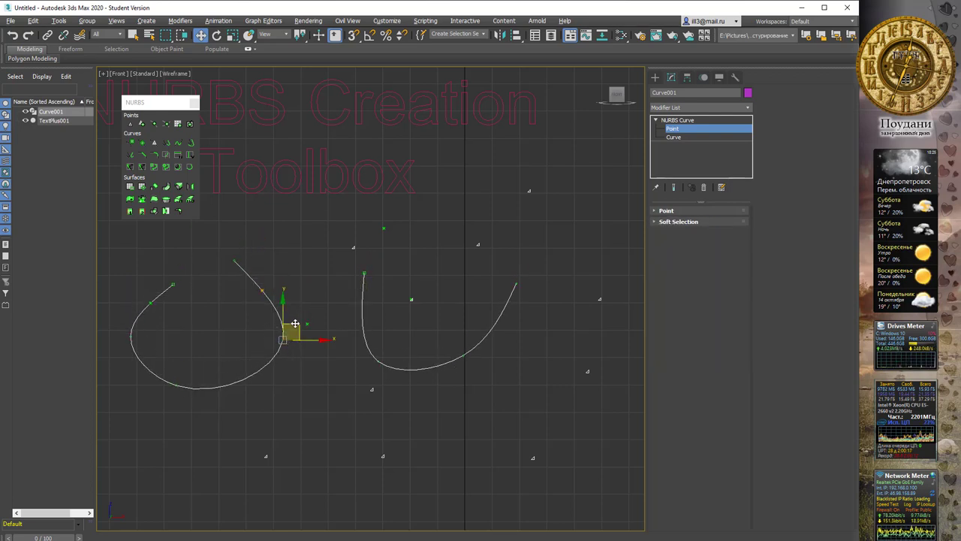
drag(323, 272, 341, 309)
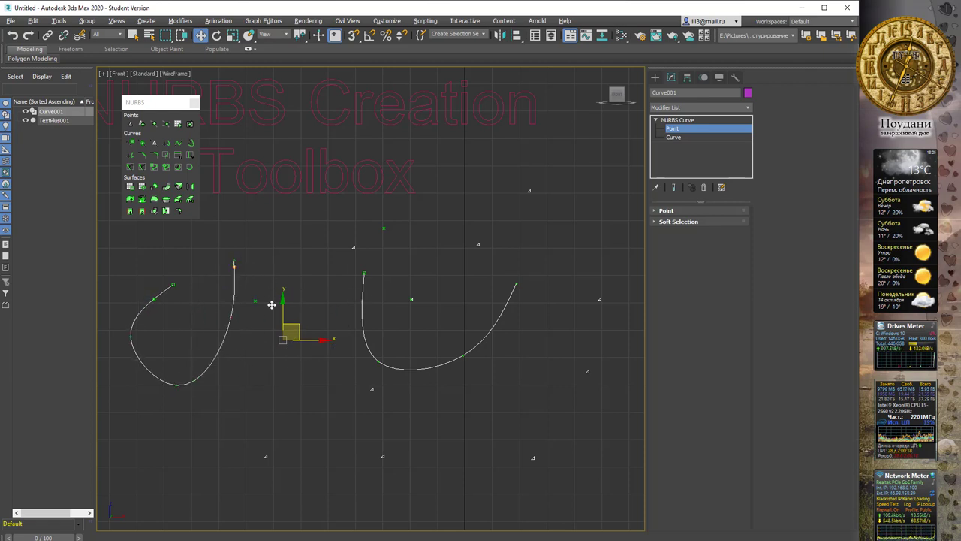
click(347, 332)
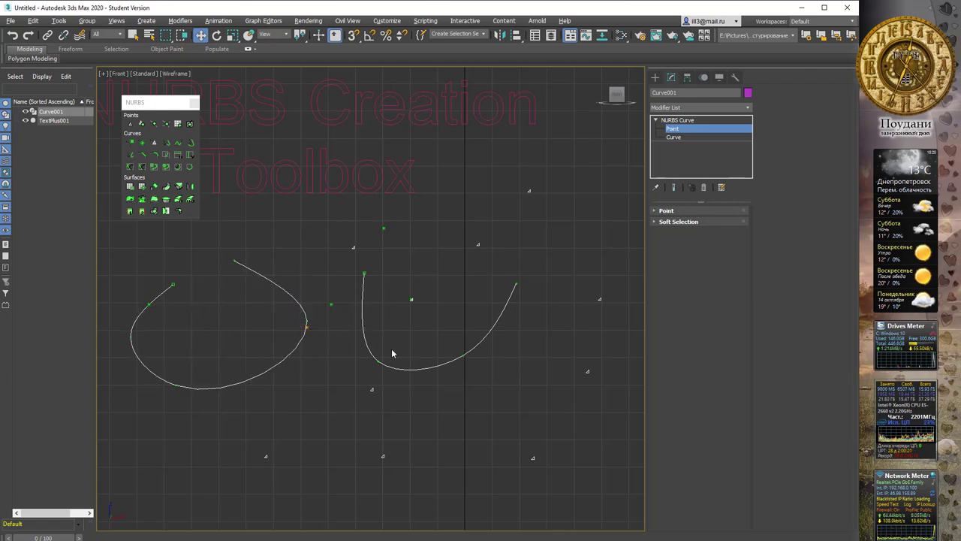
drag(364, 371, 337, 318)
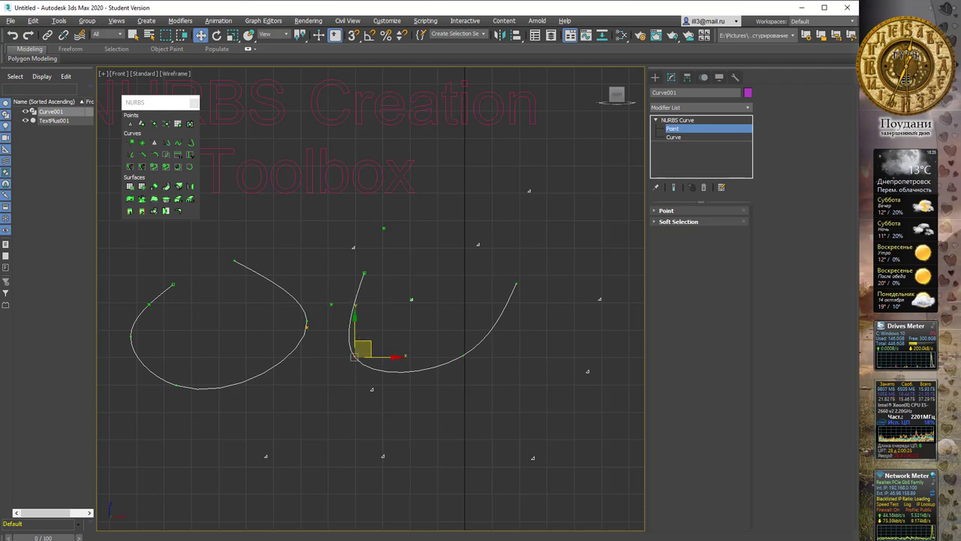
click(677, 120)
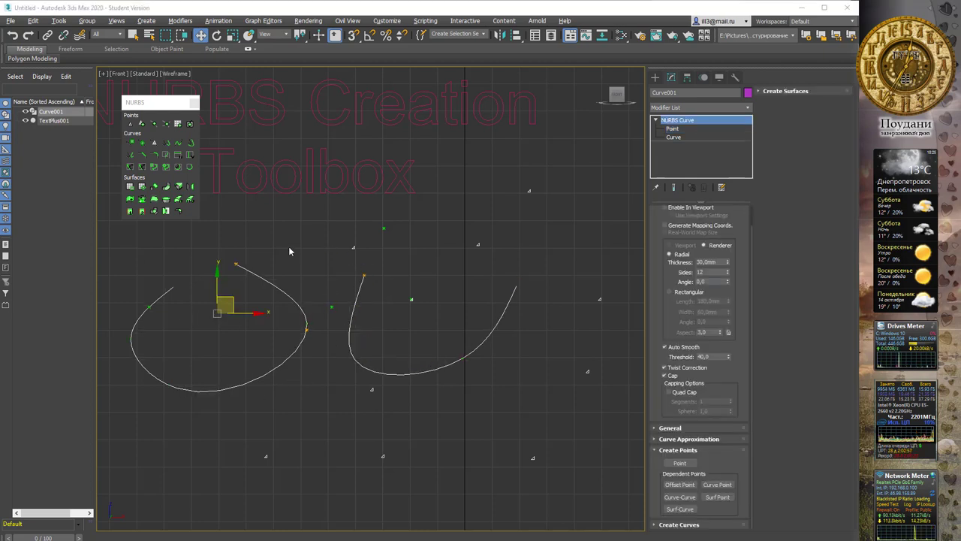
At Curve level, move the right U-curve up and left so it crosses the loop
click(362, 270)
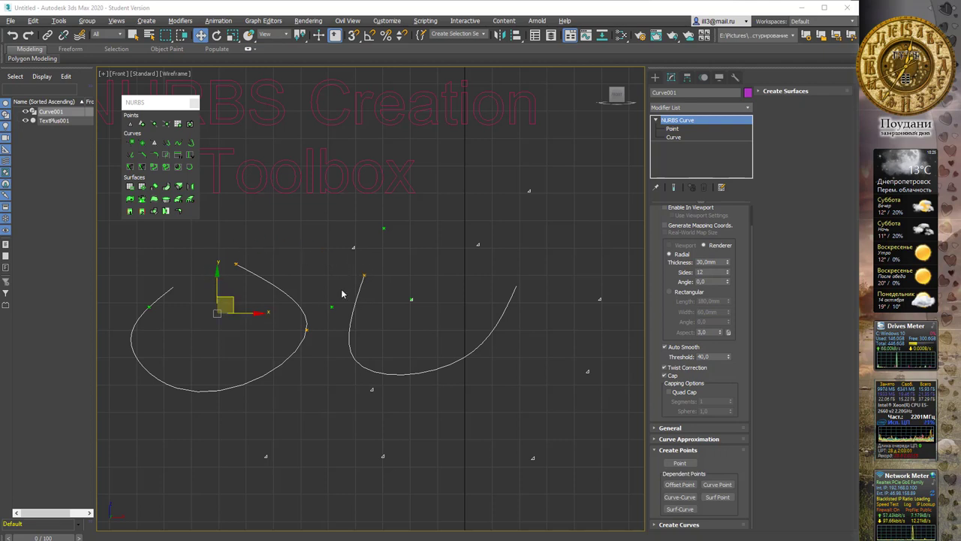
click(676, 136)
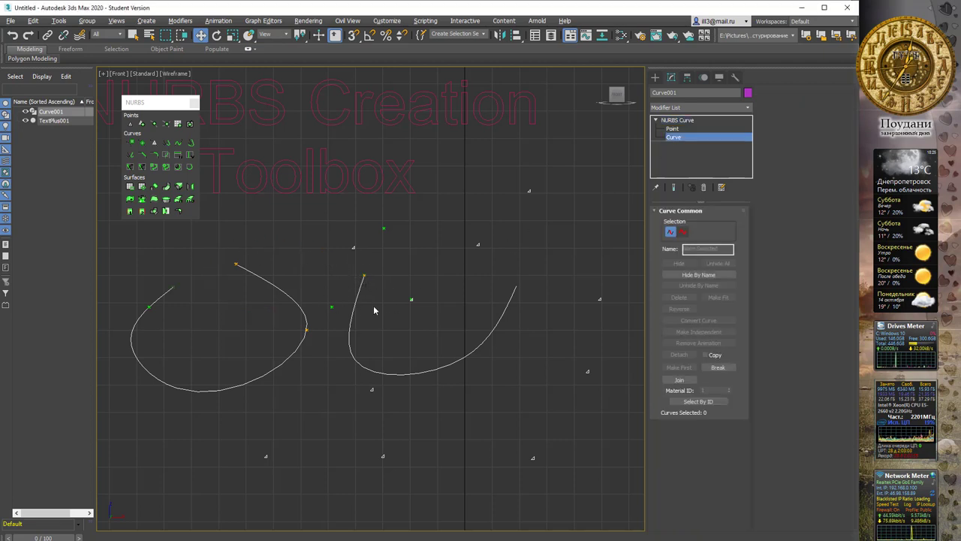
click(361, 321)
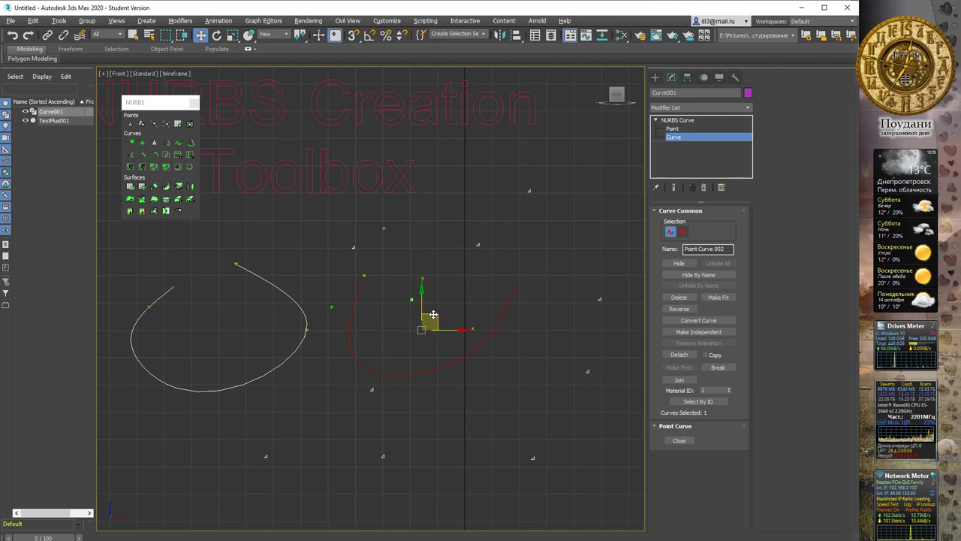
mouse_move(416, 323)
mouse_down()
mouse_move(340, 223)
mouse_move(340, 238)
mouse_move(326, 235)
mouse_up()
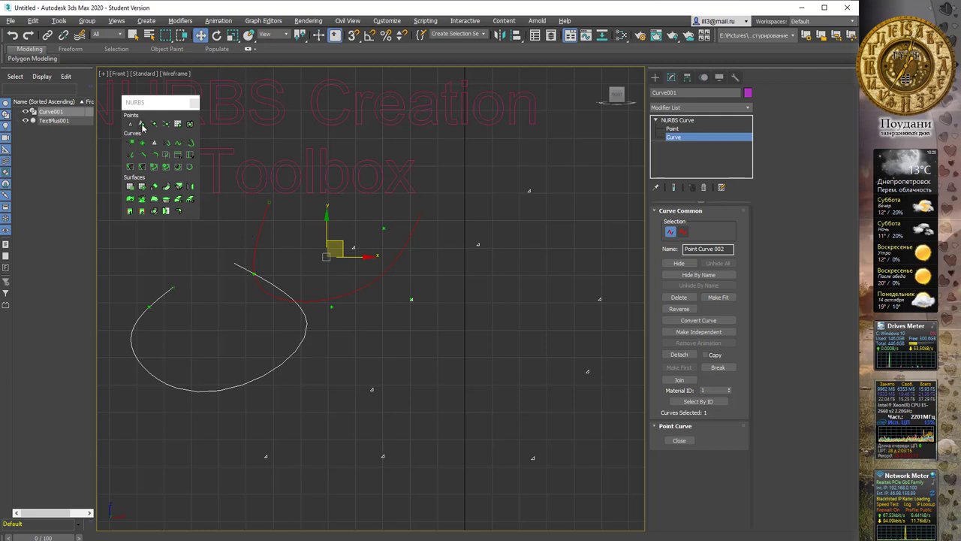
click(167, 124)
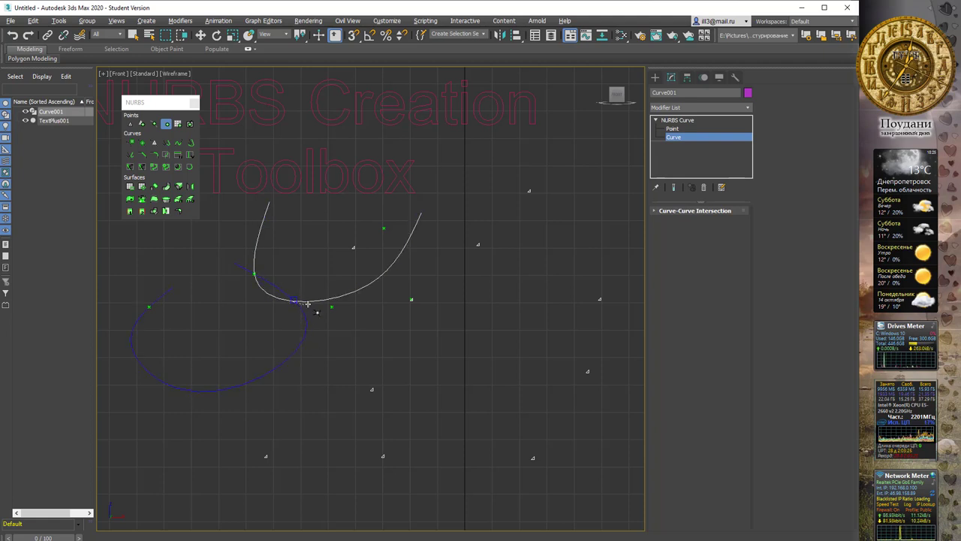
Pick both curves at the crossing for an intersection point, then nudge that point
click(306, 302)
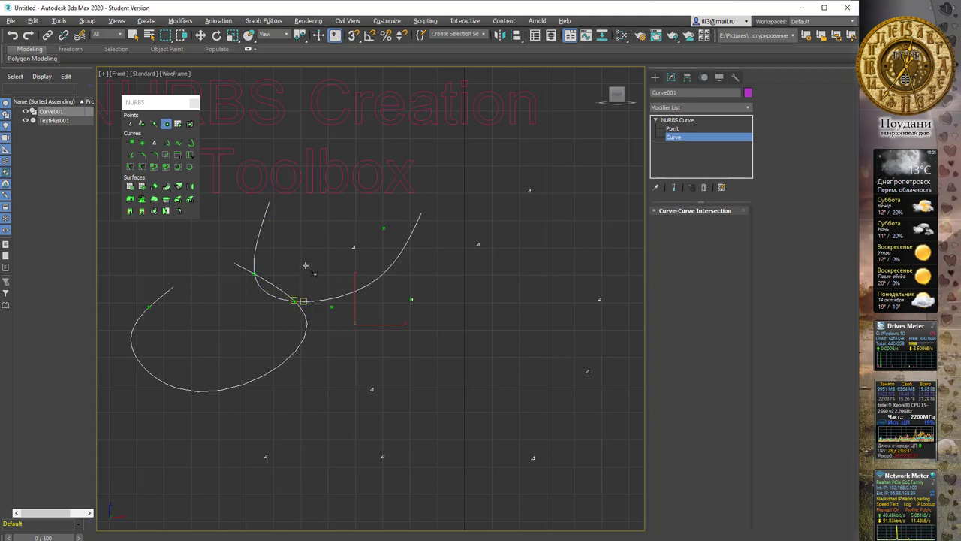
click(276, 301)
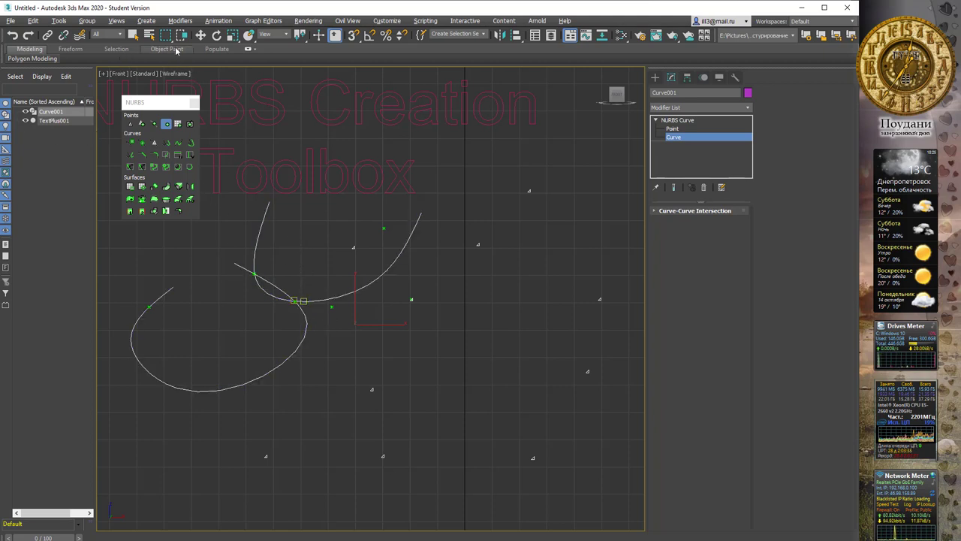
click(200, 36)
click(310, 294)
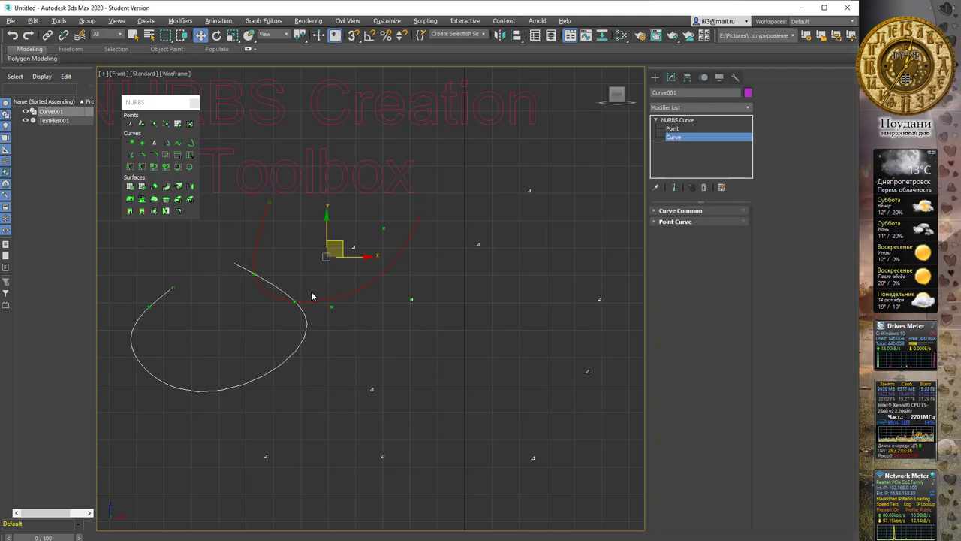
click(683, 129)
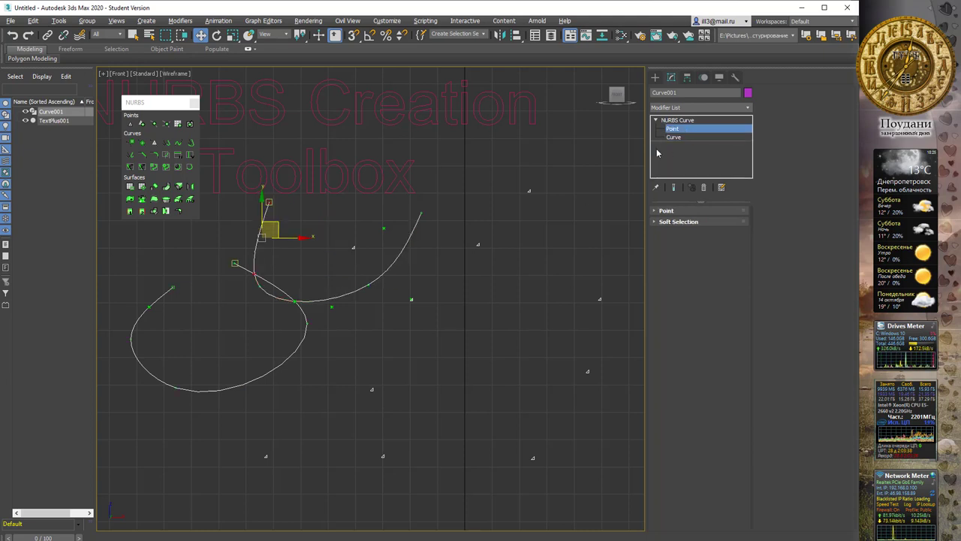
click(295, 302)
drag(340, 300, 346, 308)
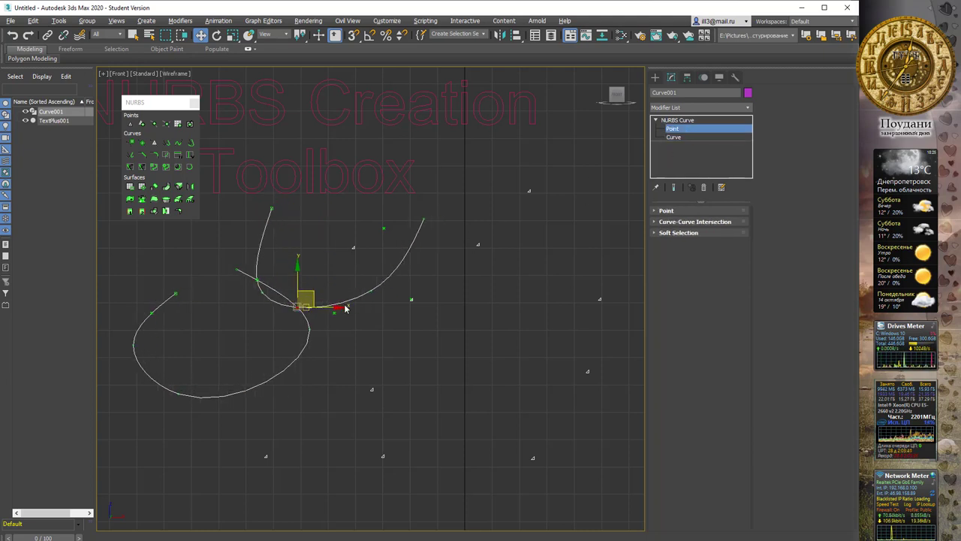
At Curve level, reposition the upper U-curve over the loop, finally moving it up and left
click(686, 137)
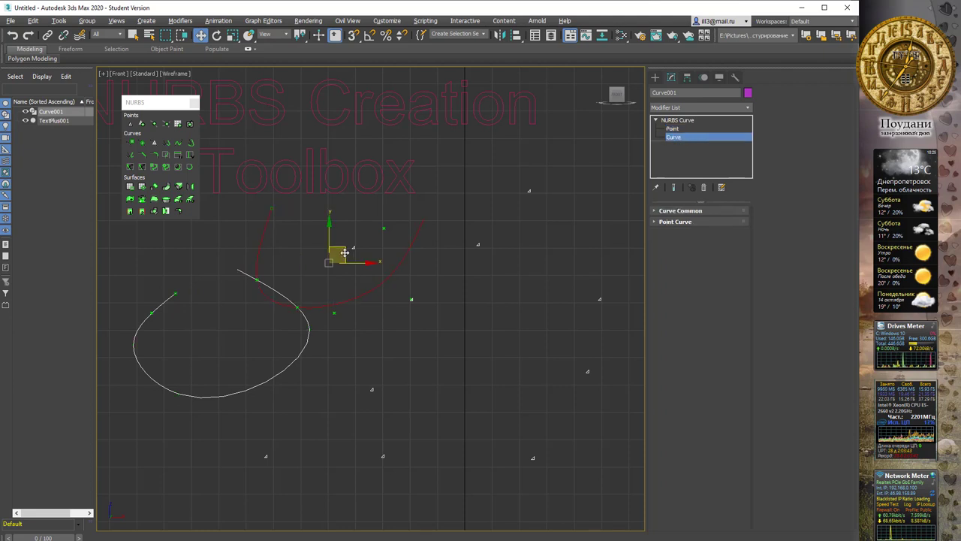
drag(344, 252, 354, 269)
mouse_move(341, 305)
mouse_down()
mouse_move(326, 325)
mouse_move(315, 312)
mouse_move(336, 299)
mouse_up()
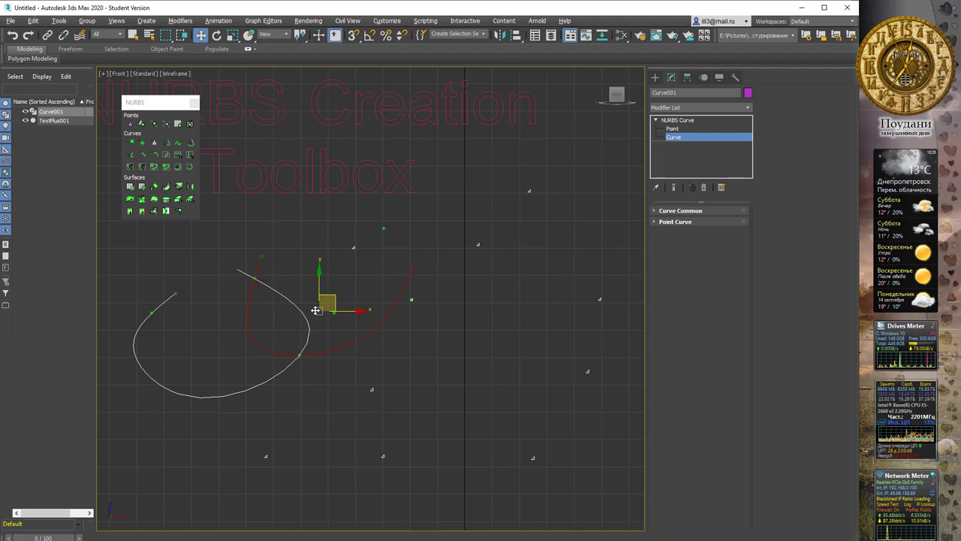
click(340, 297)
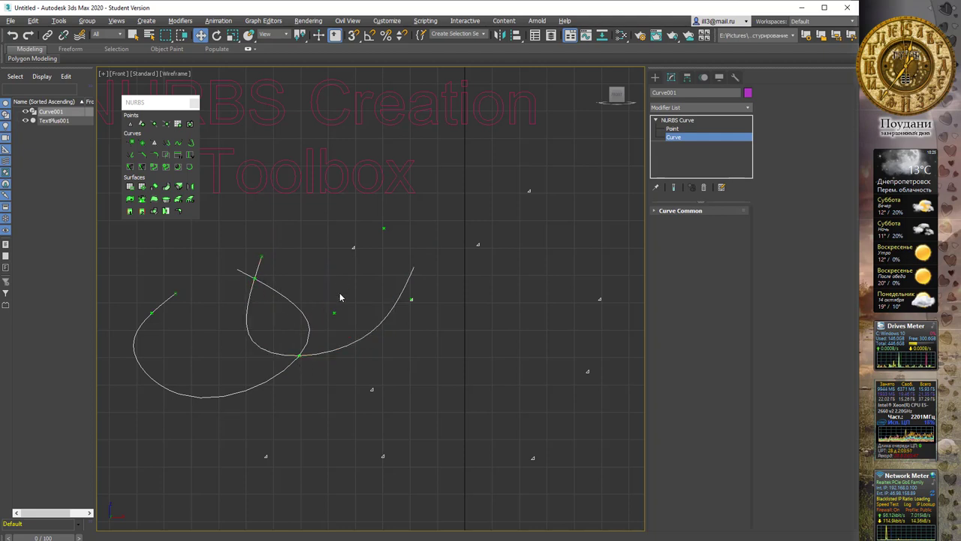
click(331, 351)
drag(325, 279, 293, 270)
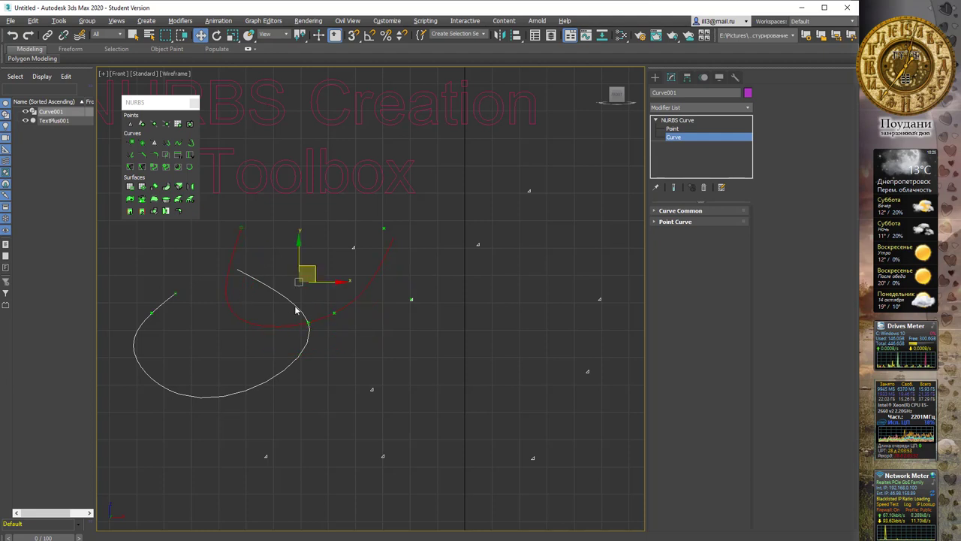
Undo the upper curve's last move, activate Create Surf Point, and pan the Front view slightly
key(ctrl+z)
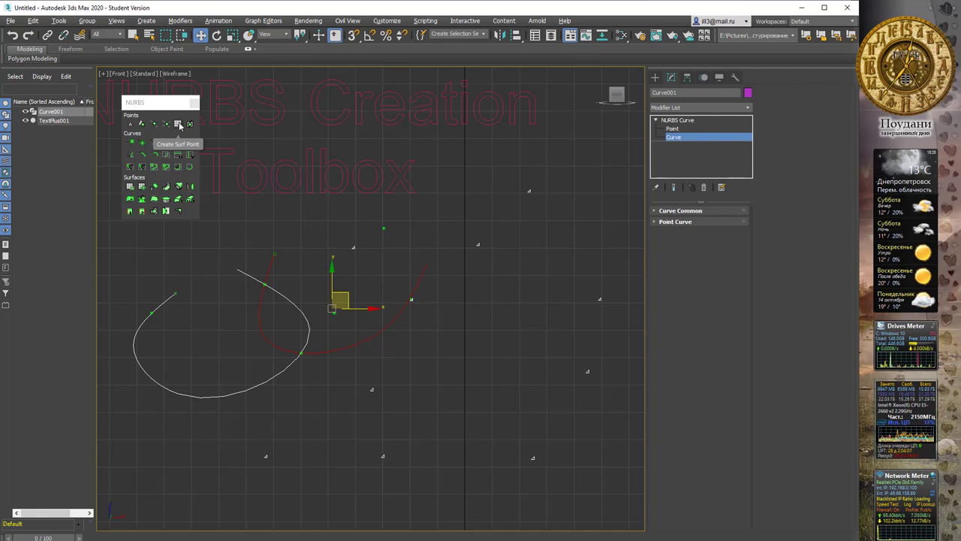
click(178, 125)
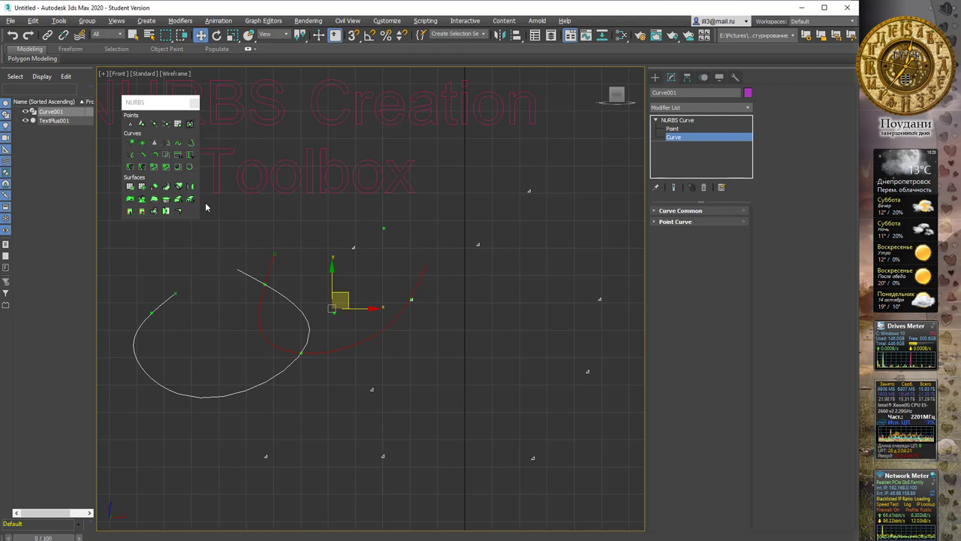
middle_drag(268, 259, 298, 223)
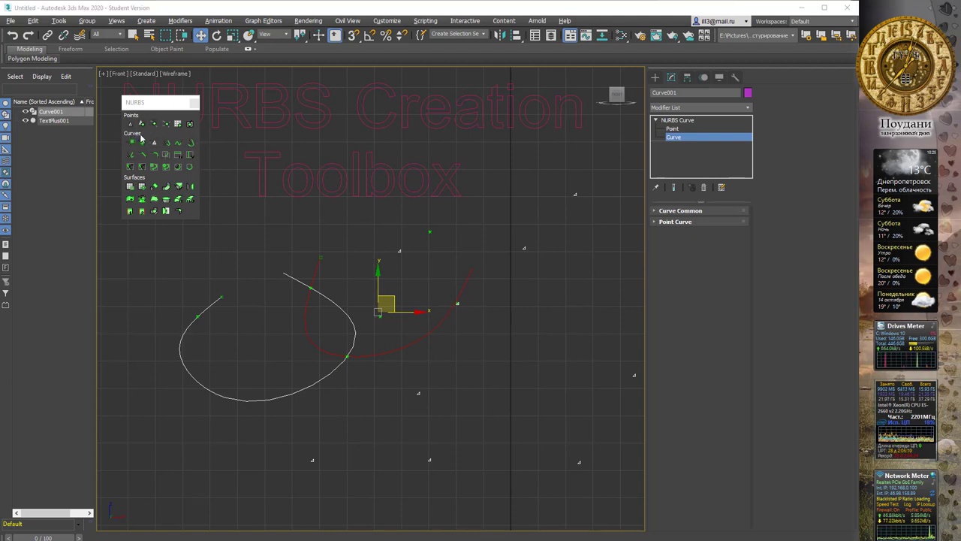
Return to the top NURBS Curve level and activate Create CV Curve
click(677, 120)
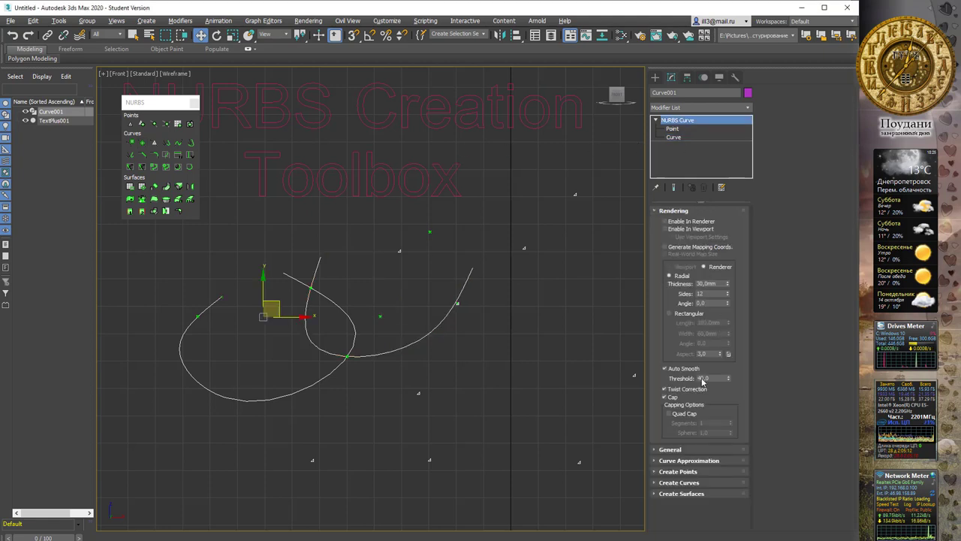
click(655, 483)
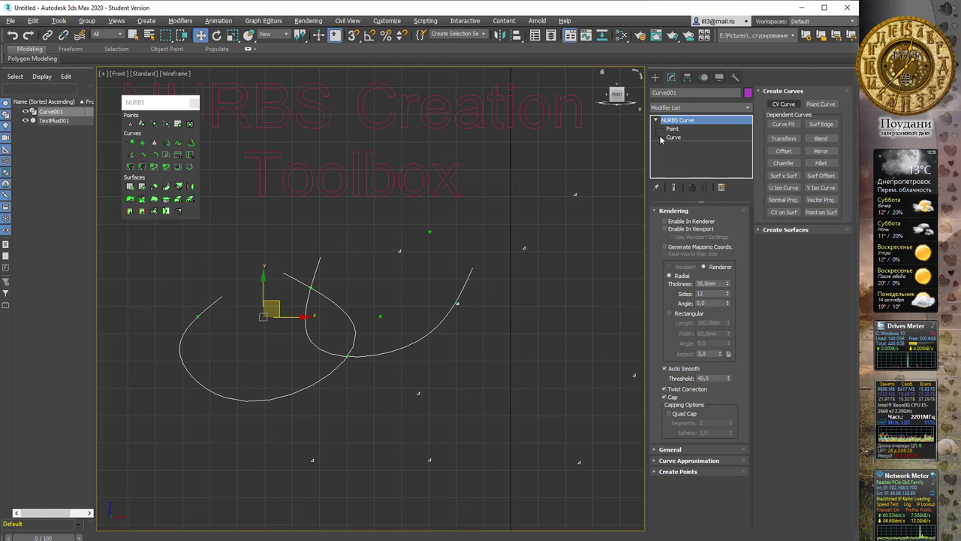
click(130, 143)
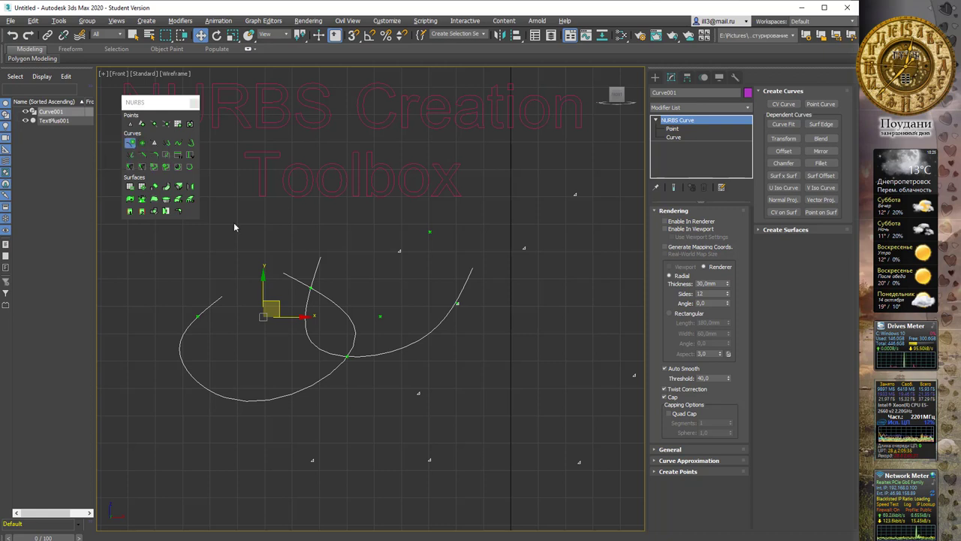
Draw a four-vertex hook-shaped CV curve to the right of the crossing pair
click(467, 413)
click(494, 444)
click(534, 423)
click(540, 328)
right_click(526, 328)
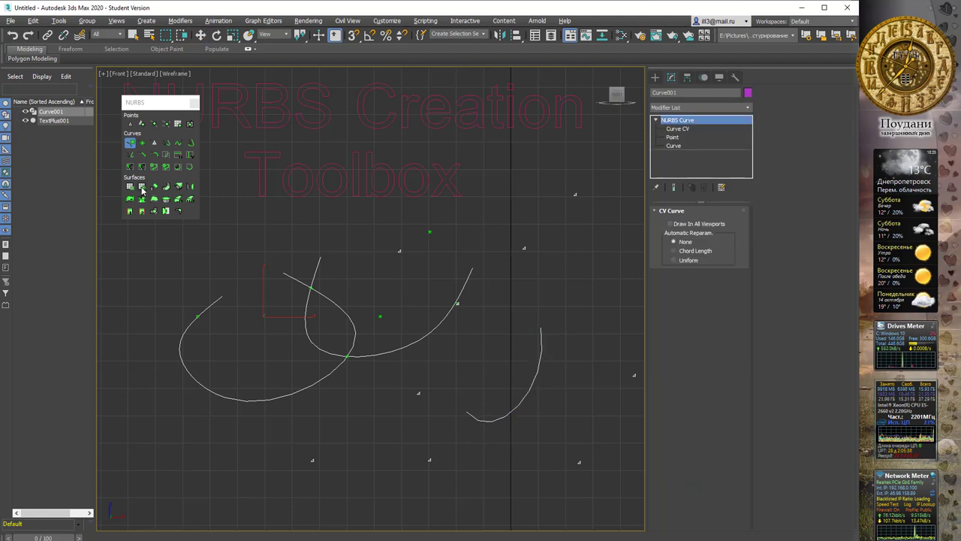
Draw a wavy four-point curve at the lower left of the viewport
click(135, 481)
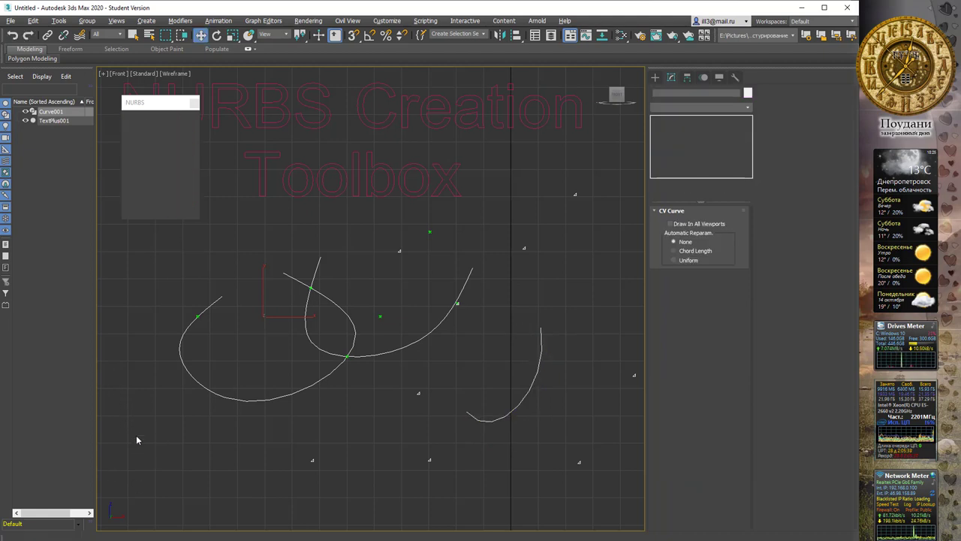
click(111, 370)
click(141, 451)
click(211, 440)
click(224, 496)
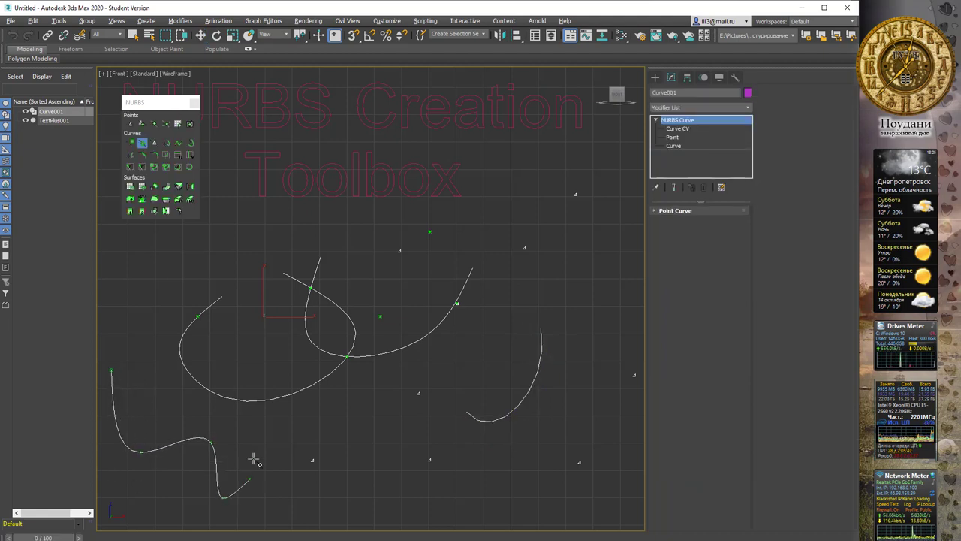
scroll(254, 459, down, 3)
right_click(240, 432)
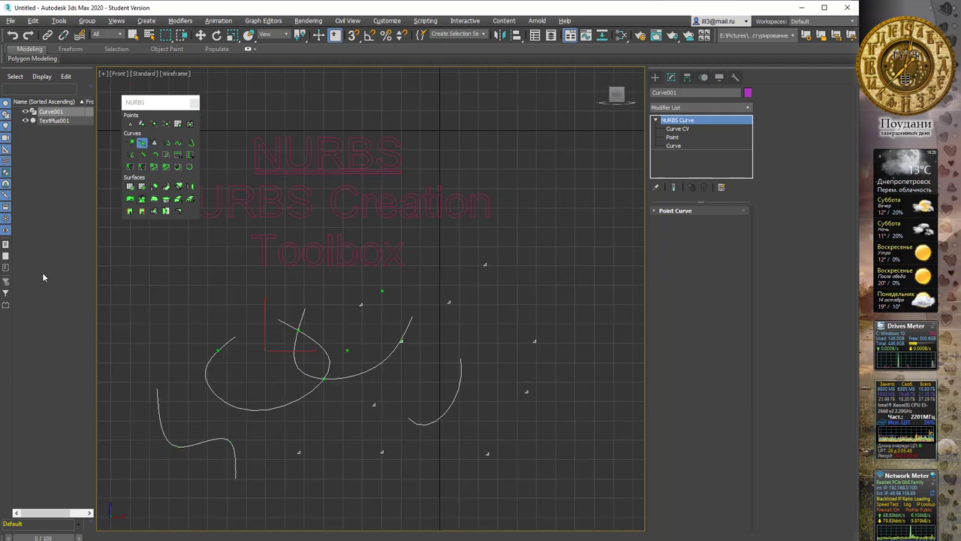
Draw a tall U-shaped fit curve on the right side
click(153, 143)
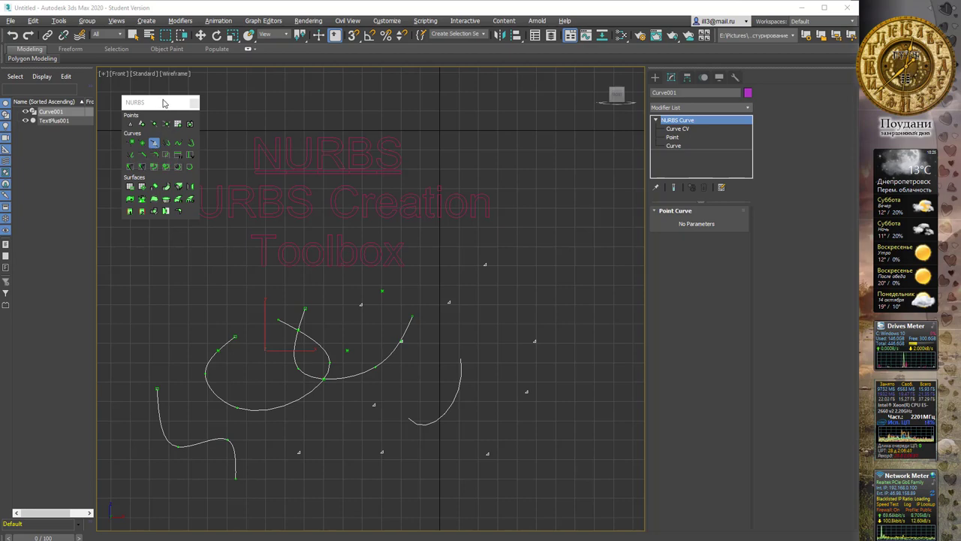
click(165, 103)
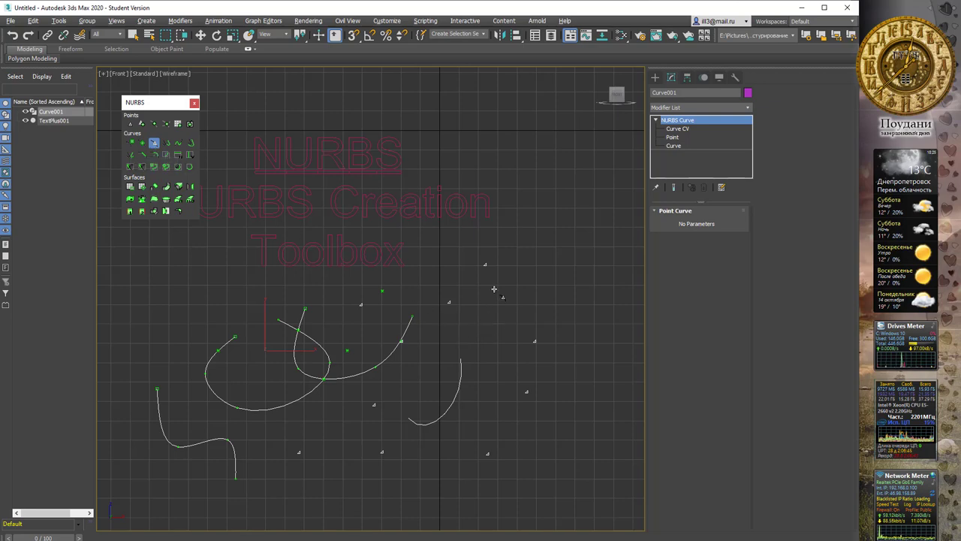
click(487, 265)
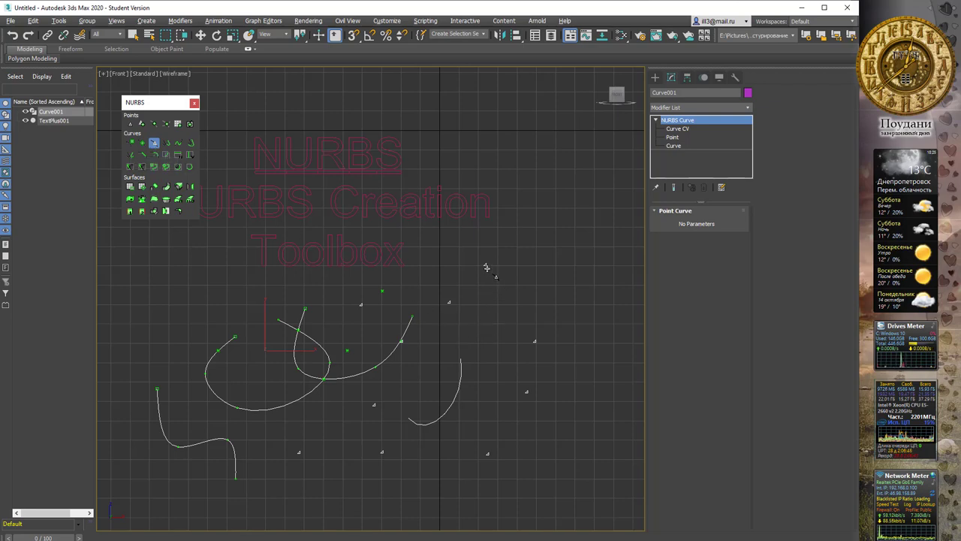
click(535, 342)
click(528, 392)
right_click(527, 392)
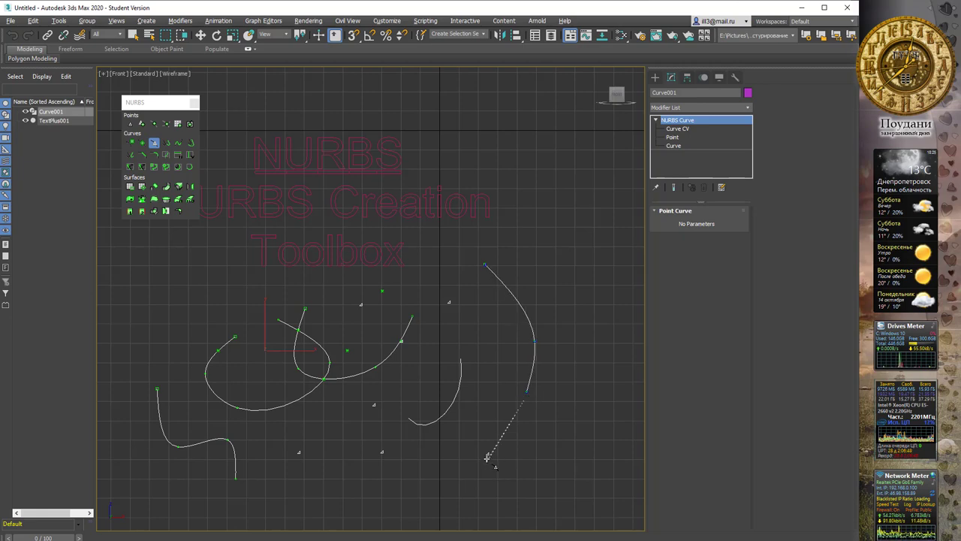
click(488, 453)
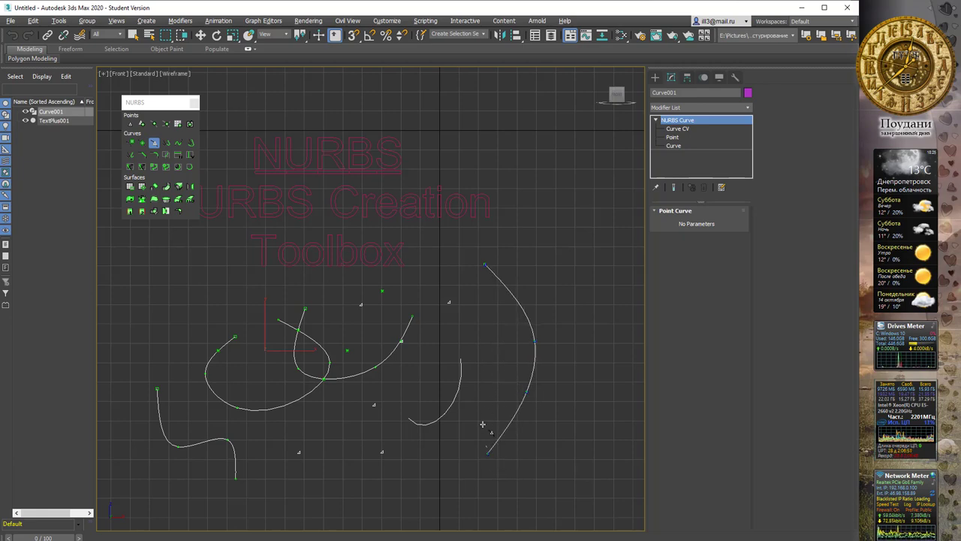
click(450, 303)
right_click(455, 304)
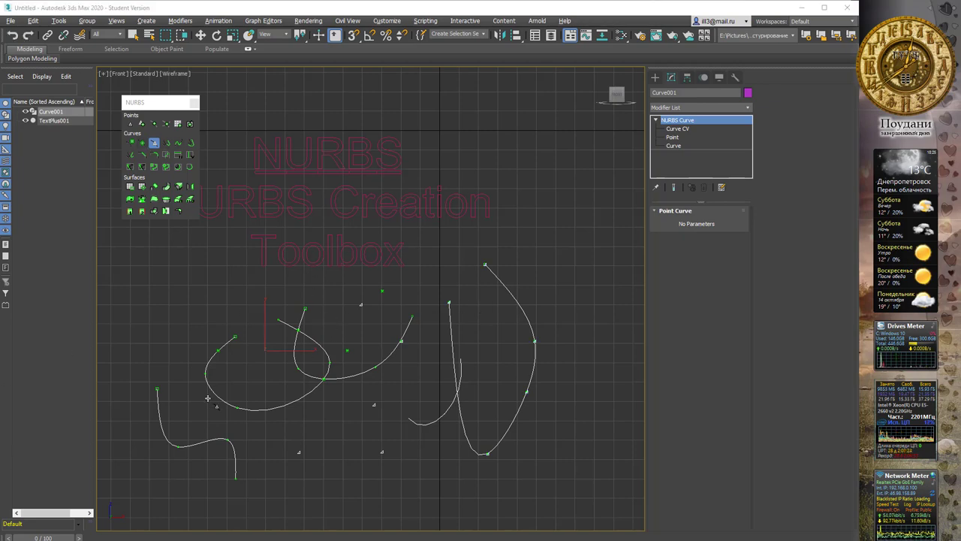
Start a new curve at lower left arcing up-left and then up-right
click(301, 454)
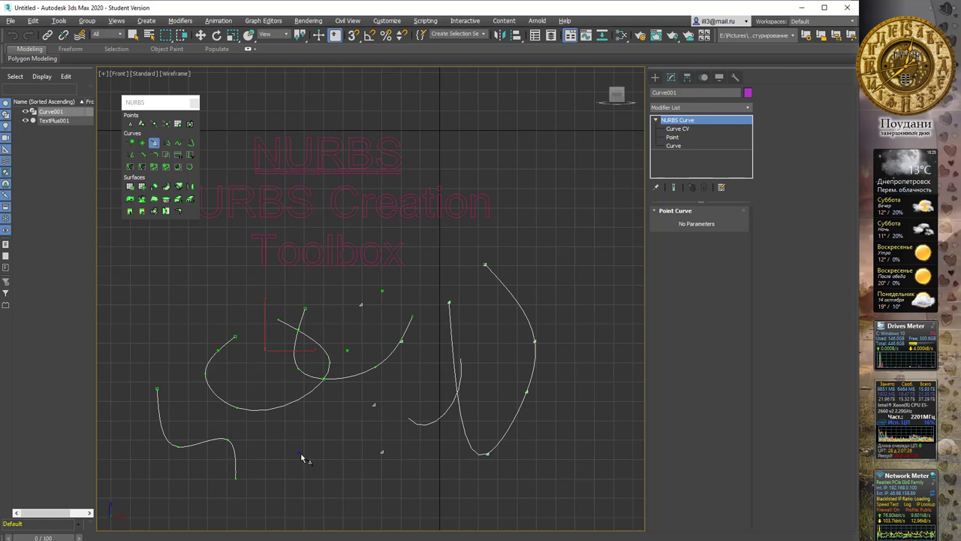
right_click(232, 440)
click(229, 444)
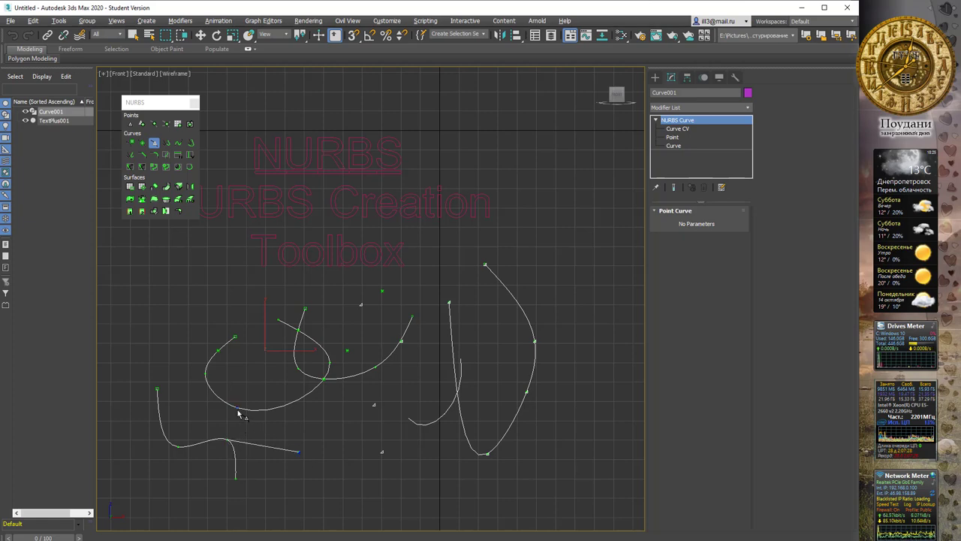
click(236, 409)
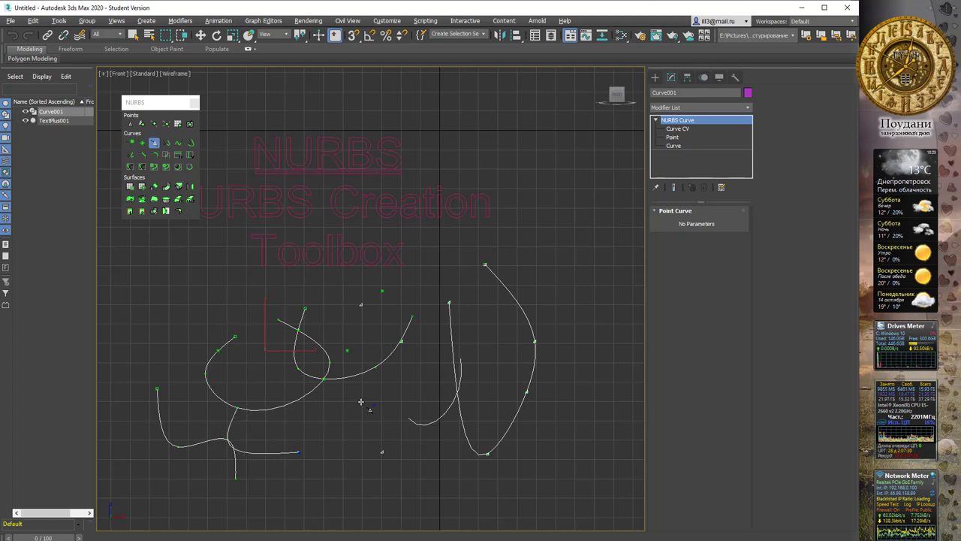
click(325, 383)
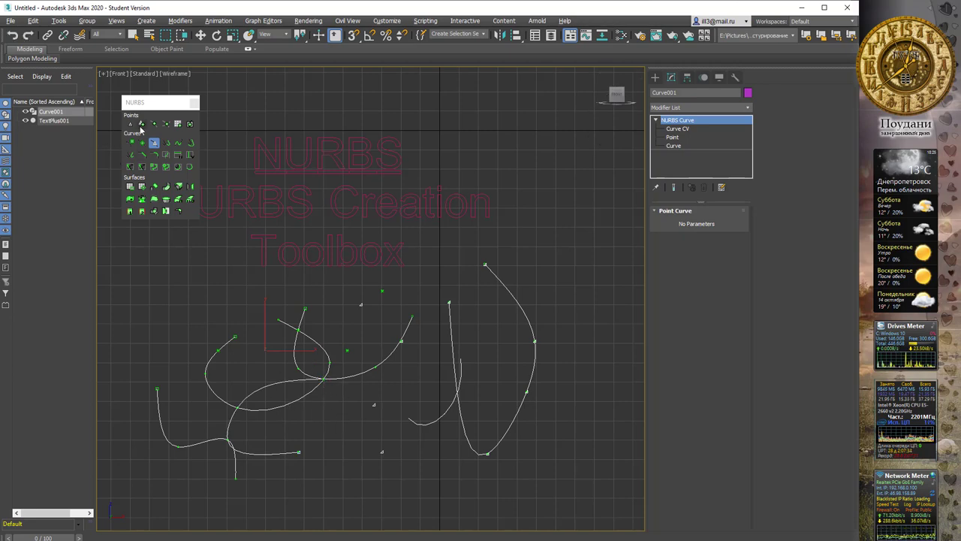
At Point level, raise a lower-left curve point and move an intersection point up-left
key(2)
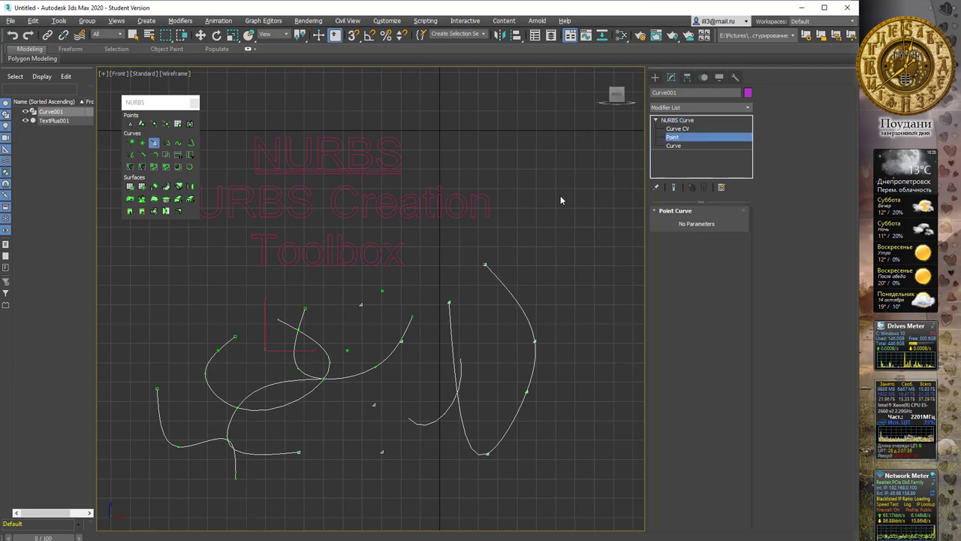
key(w)
click(237, 437)
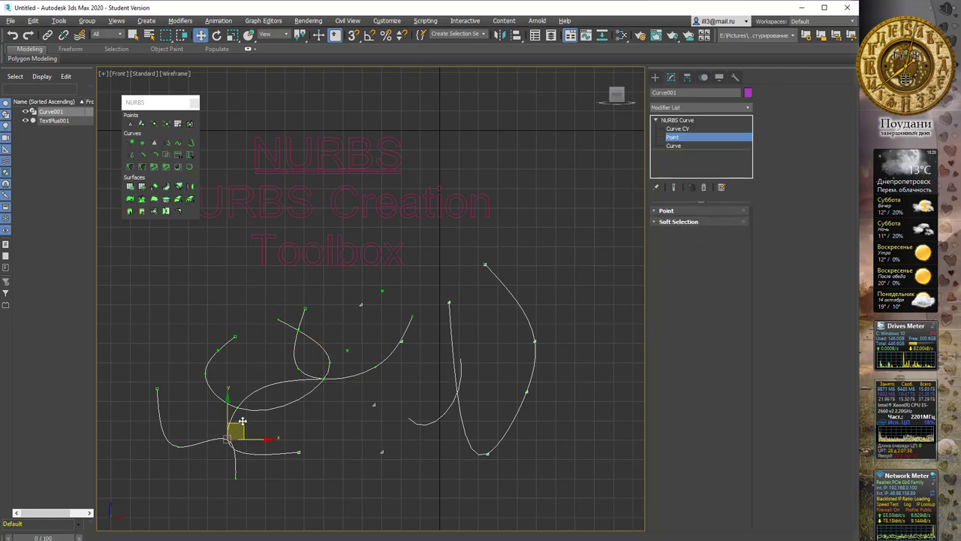
drag(237, 438, 244, 433)
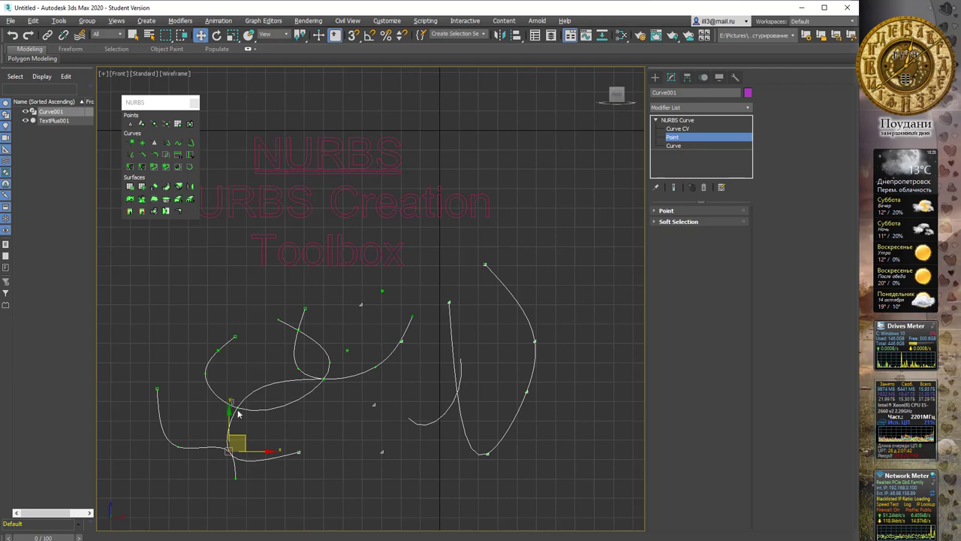
mouse_move(244, 432)
mouse_down()
mouse_move(250, 406)
mouse_move(197, 397)
mouse_move(207, 371)
mouse_up()
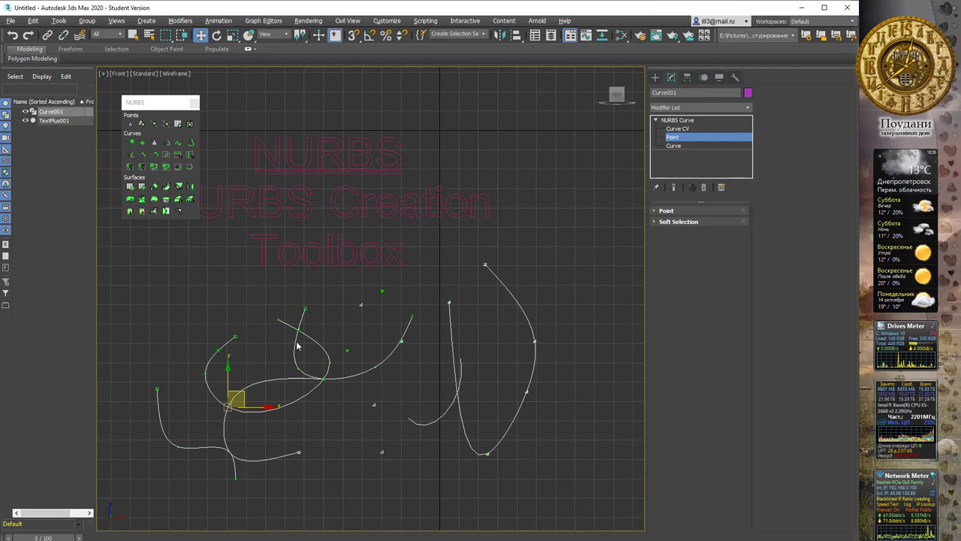
click(325, 374)
mouse_move(331, 370)
mouse_down()
mouse_move(312, 335)
mouse_move(315, 353)
mouse_up()
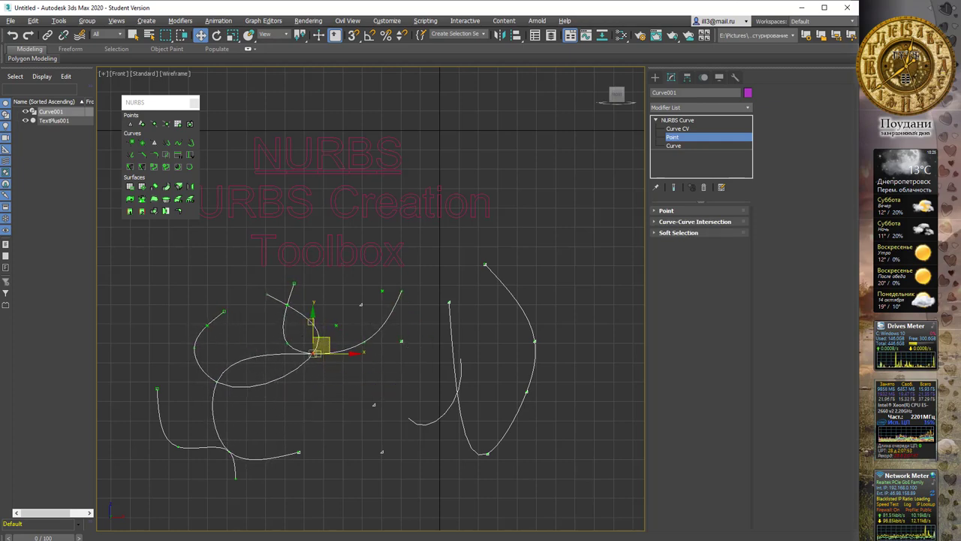
At Curve level, move the loop curve down and shift the upper curve down-right
click(675, 146)
click(285, 377)
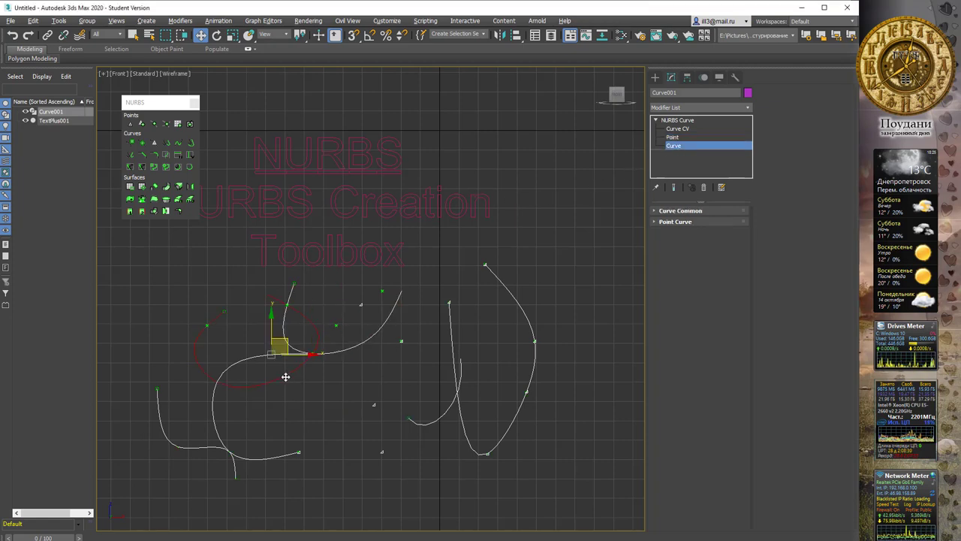
drag(213, 403, 198, 460)
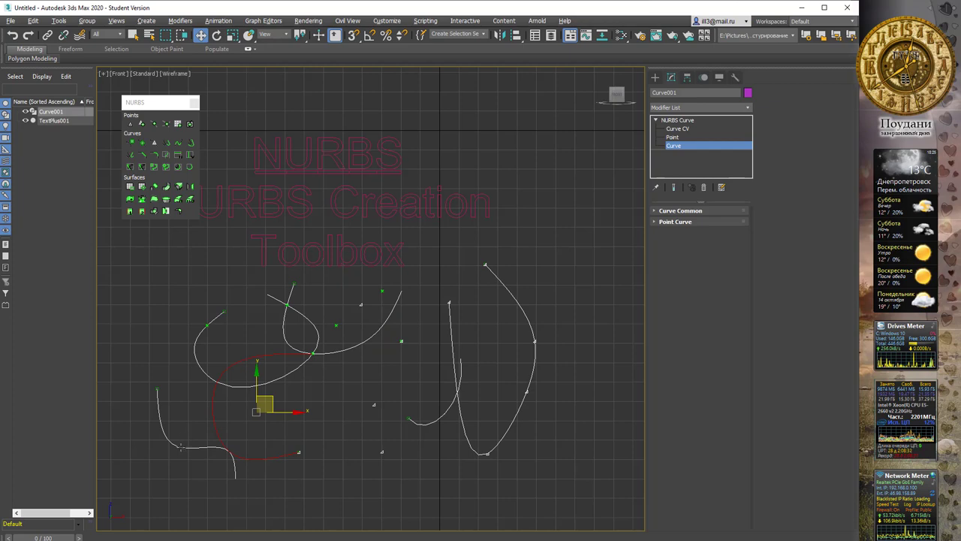
click(196, 448)
click(381, 337)
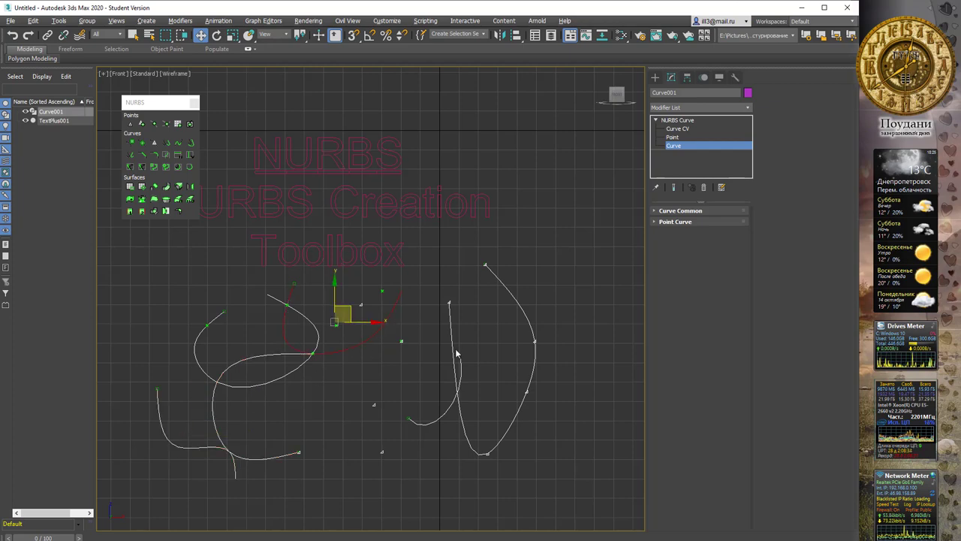
mouse_move(338, 344)
mouse_down()
mouse_move(367, 336)
mouse_move(348, 328)
mouse_up()
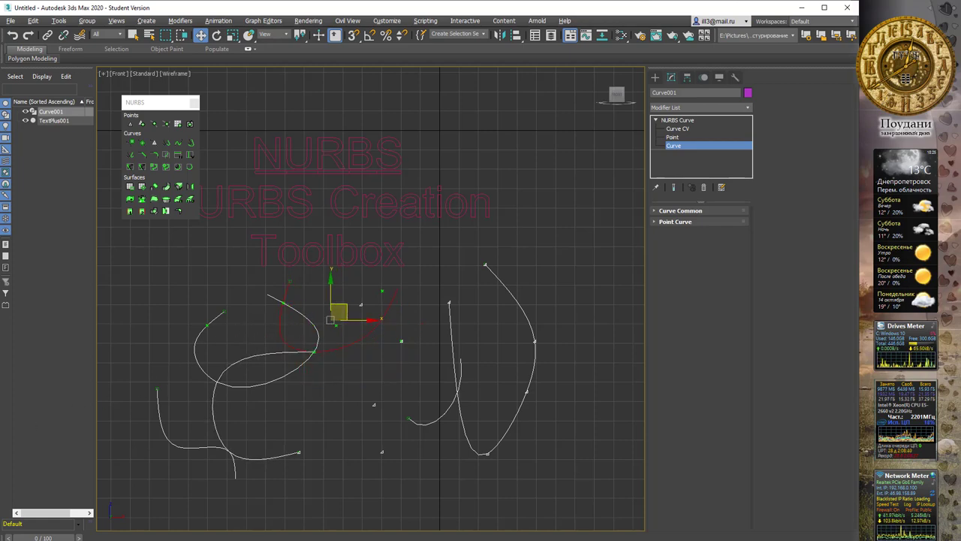
click(165, 103)
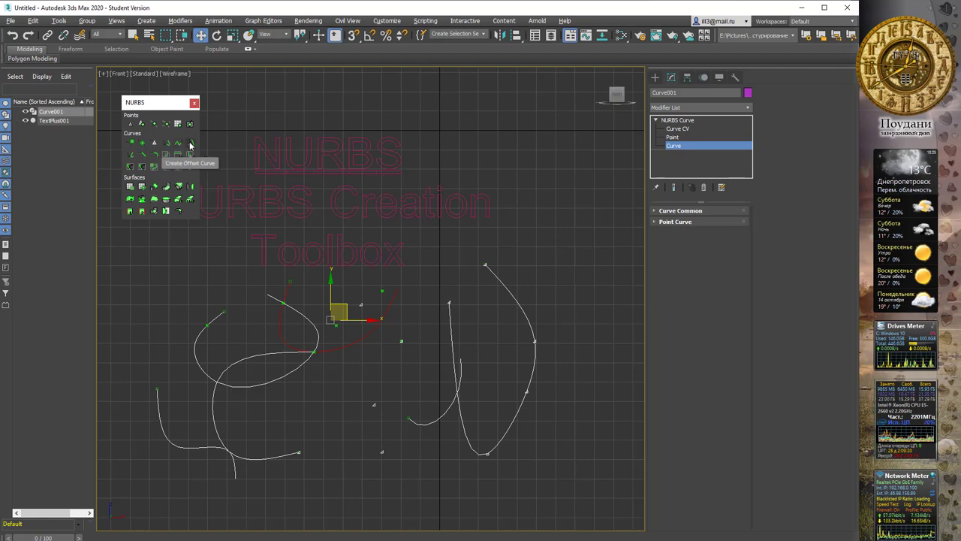
Create an offset curve 124.213 mm outside the tall U-shaped right curve
click(190, 142)
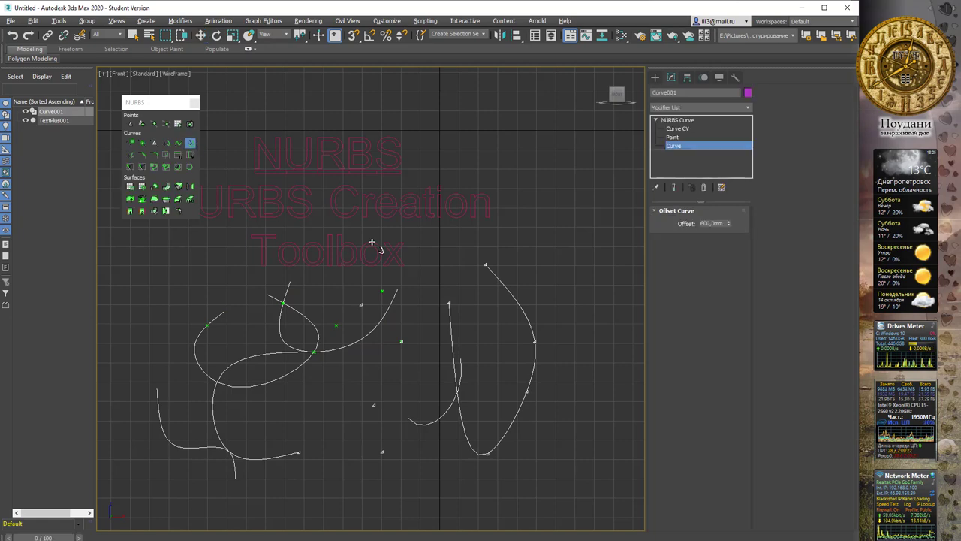
drag(509, 287, 554, 285)
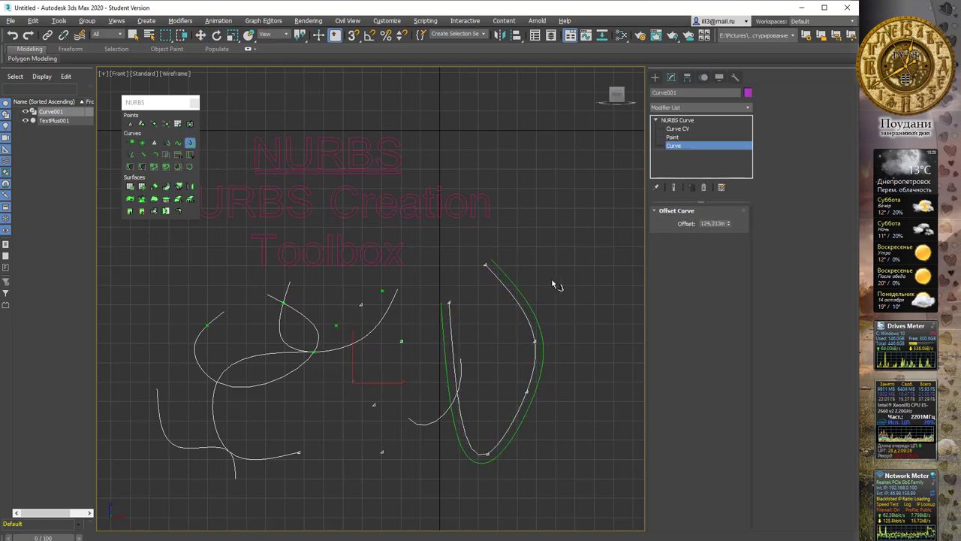
Mirror the tall U-curve across X with a 170.793 mm offset, then enter Point level
click(129, 155)
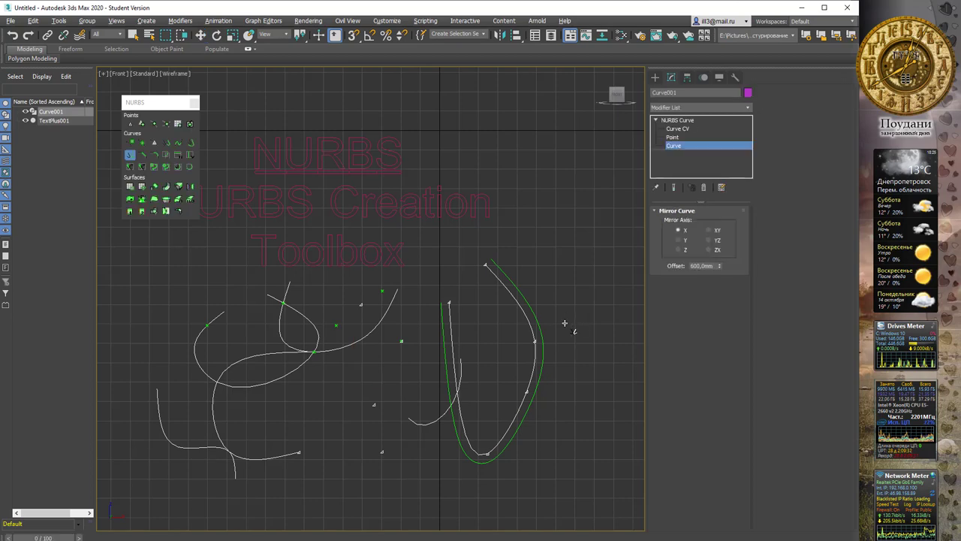
drag(542, 336, 582, 325)
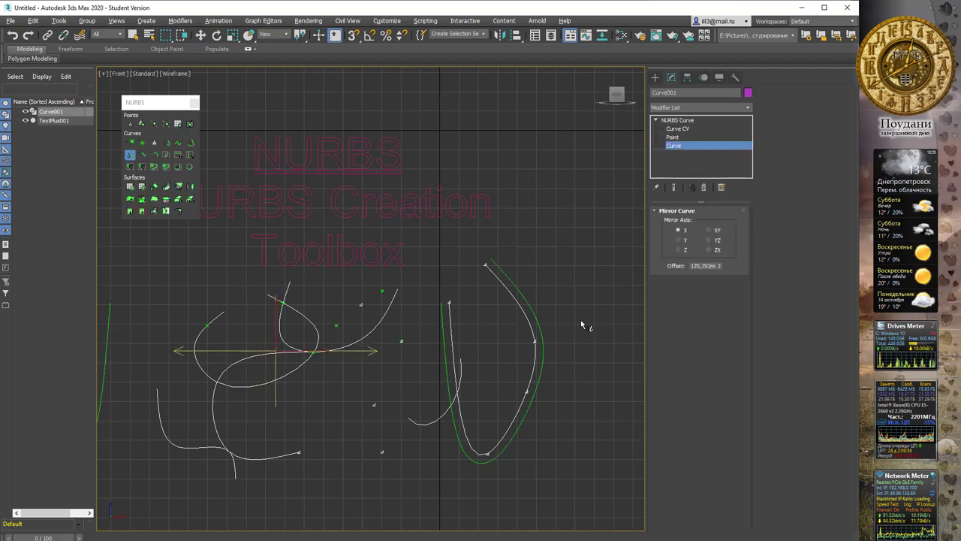
middle_drag(312, 319, 381, 307)
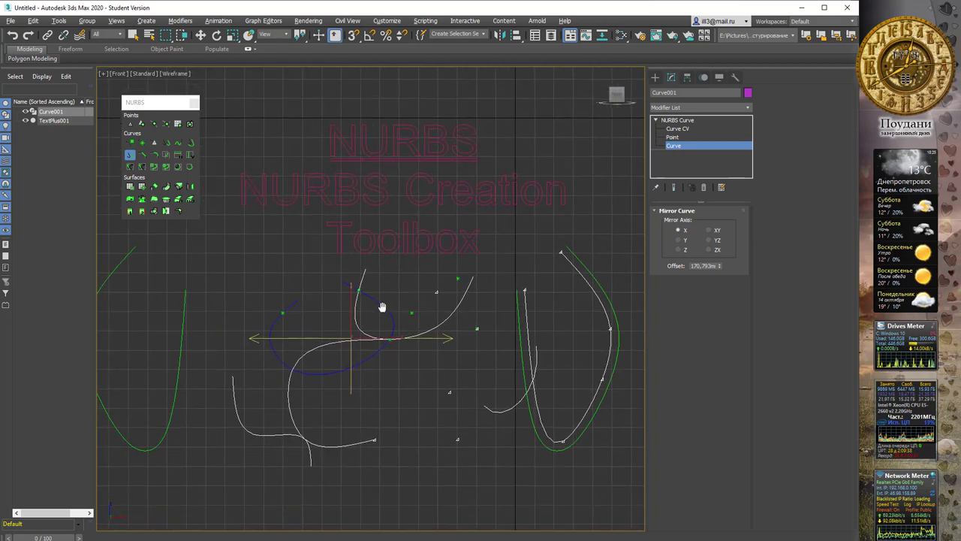
scroll(381, 307, down, 2)
scroll(375, 318, down, 2)
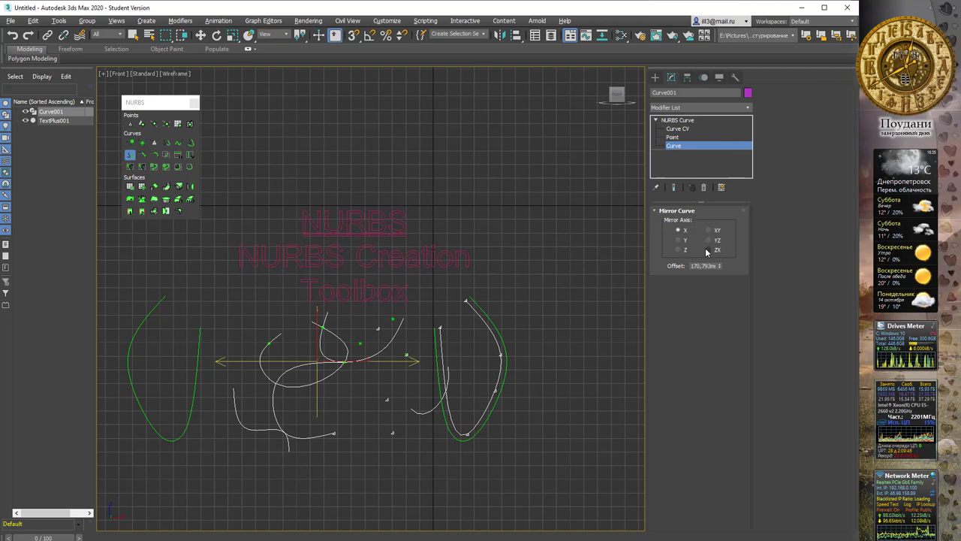
key(2)
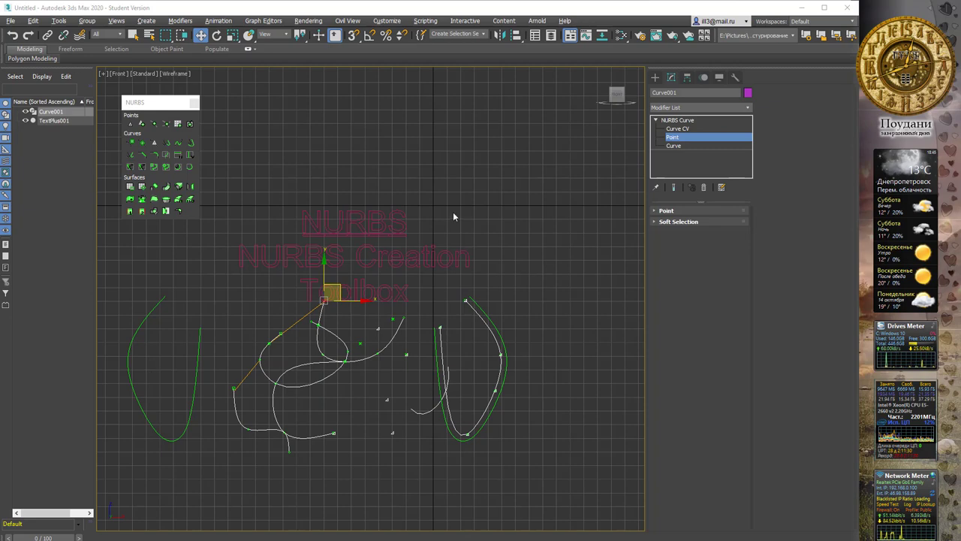
Return to the NURBS Curve top level and delete Curve001 with all its curves
drag(153, 107, 168, 114)
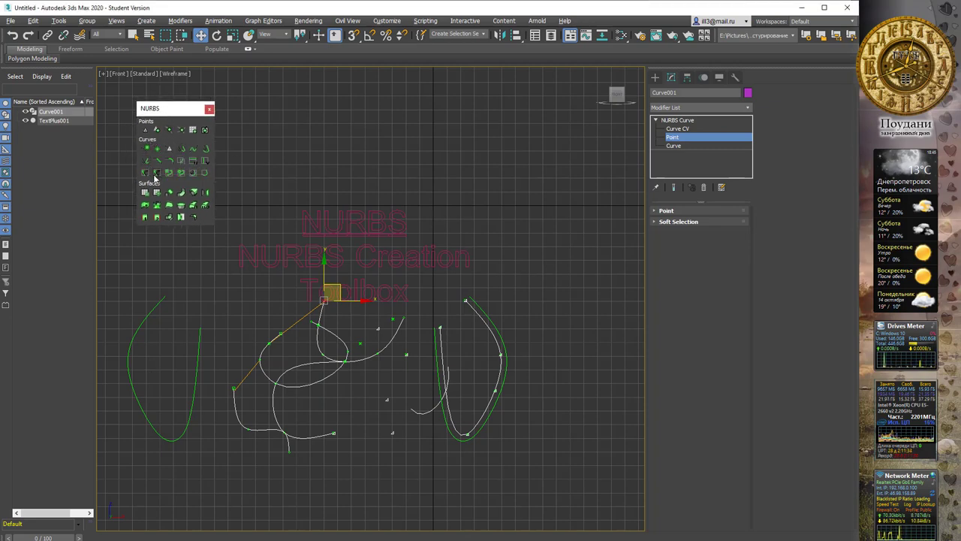
mouse_move(157, 110)
mouse_down()
mouse_move(190, 103)
mouse_move(163, 98)
mouse_move(176, 126)
mouse_move(158, 101)
mouse_move(169, 104)
mouse_up()
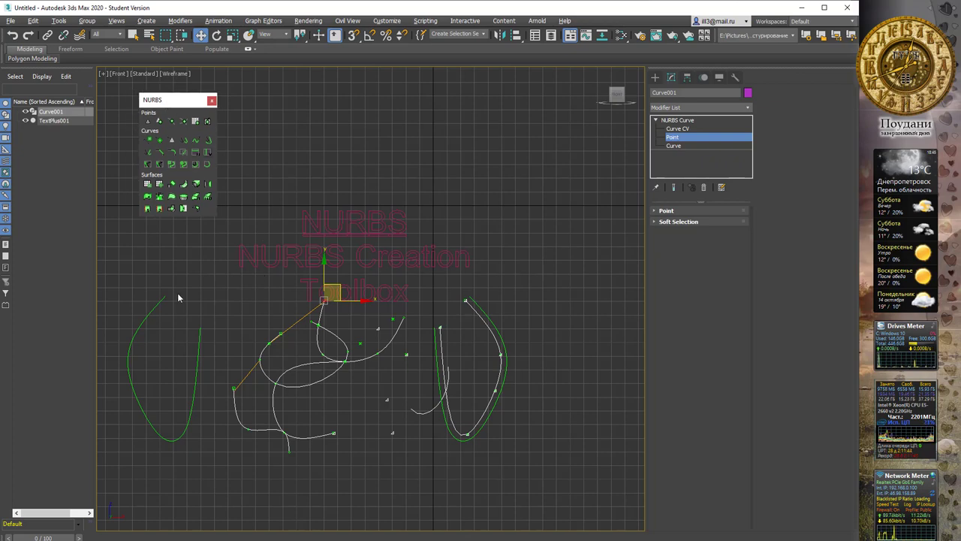
middle_drag(217, 292, 228, 239)
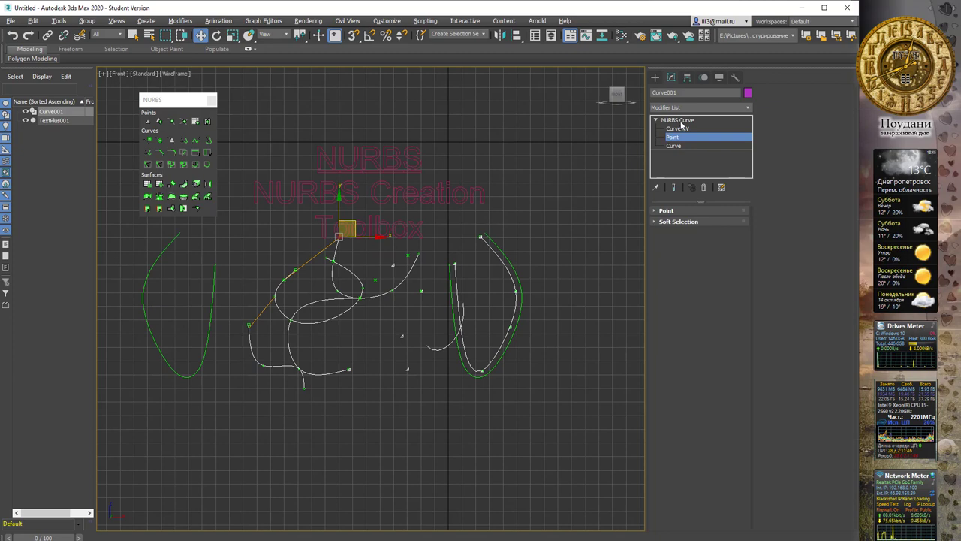
key(ctrl+b)
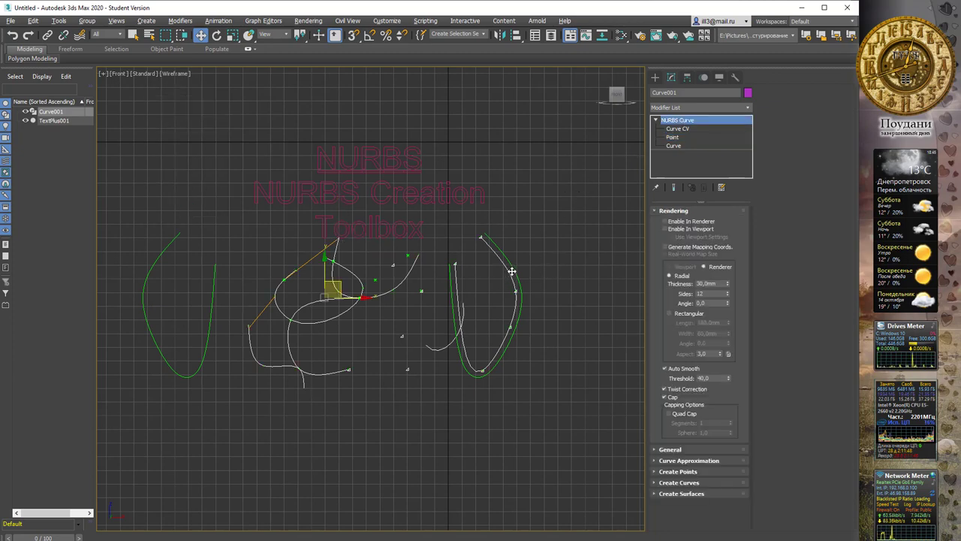
key(Delete)
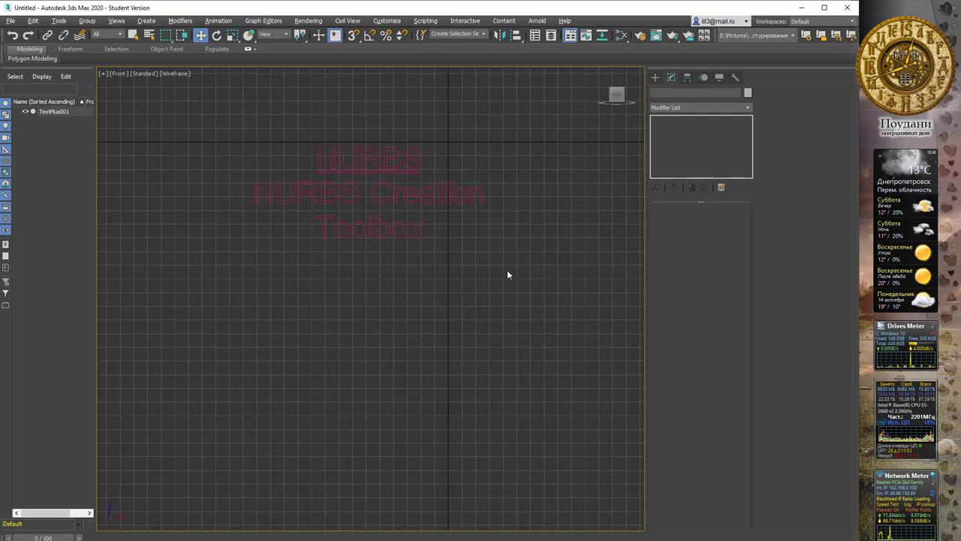
Choose the NURBS Point Curve tool and frame the empty Front viewport
middle_drag(402, 241, 406, 208)
click(656, 78)
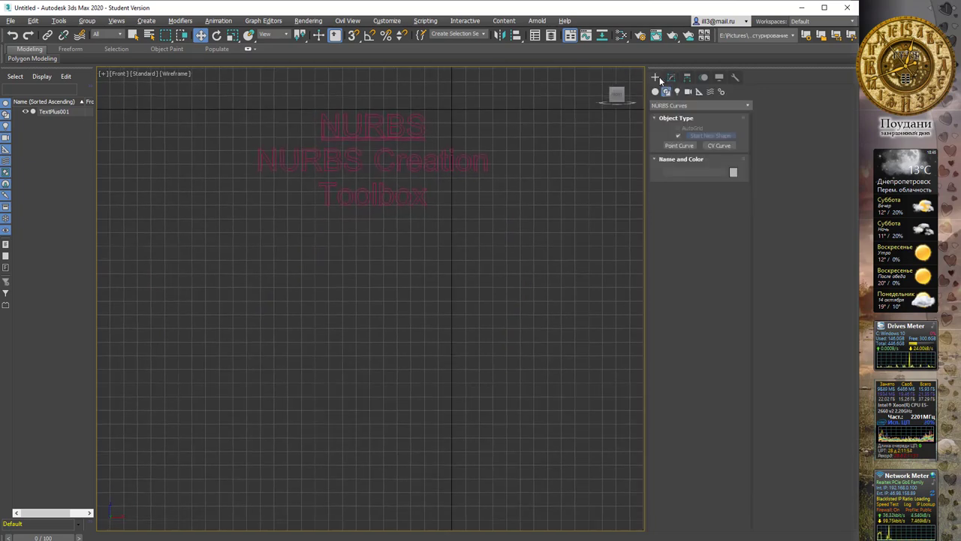
click(677, 146)
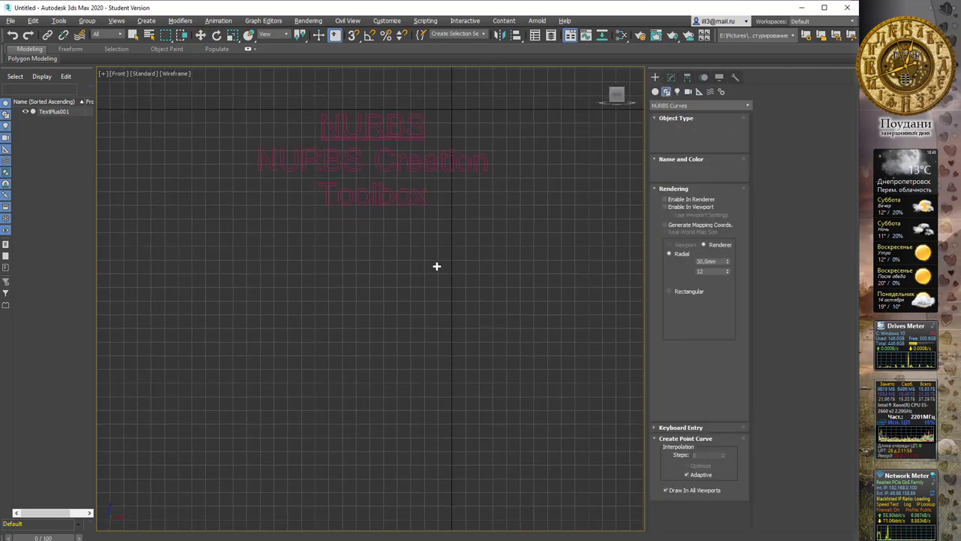
middle_drag(435, 265, 446, 242)
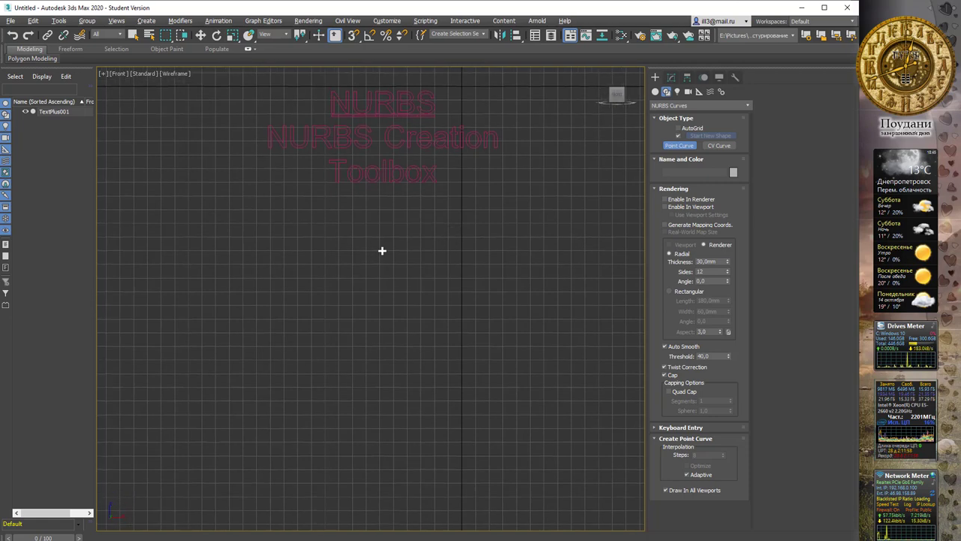
Draw the half-pot profile from a flat lip through an inward bend and wide belly to the base
click(388, 225)
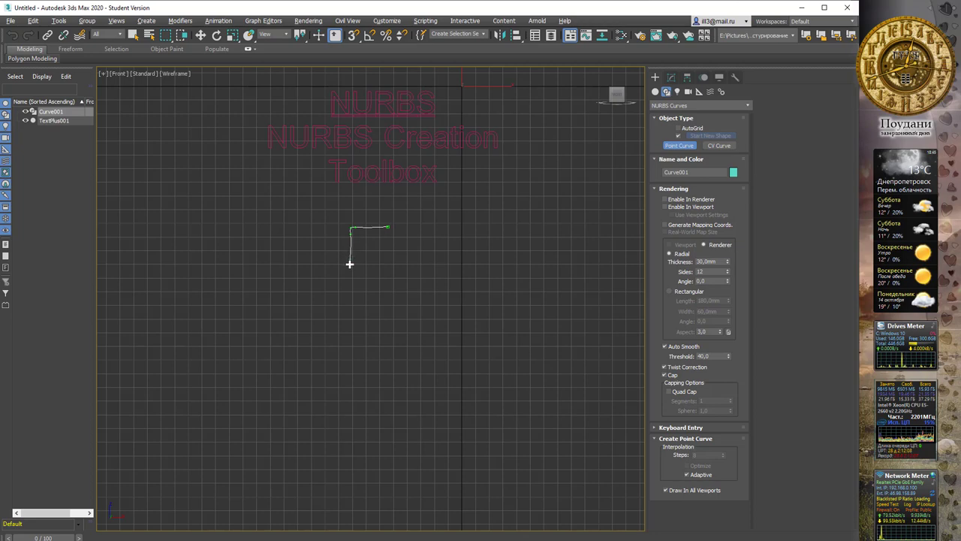
click(352, 268)
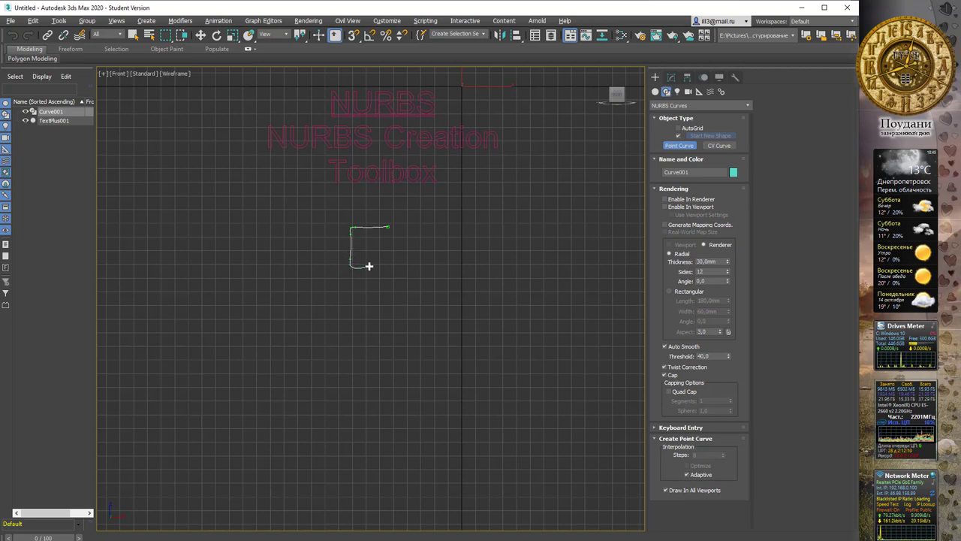
click(391, 282)
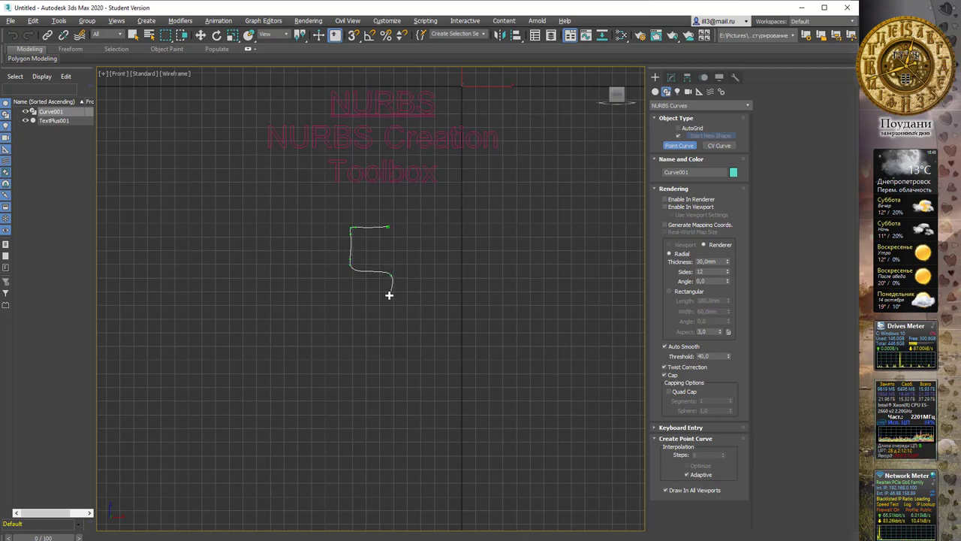
click(377, 316)
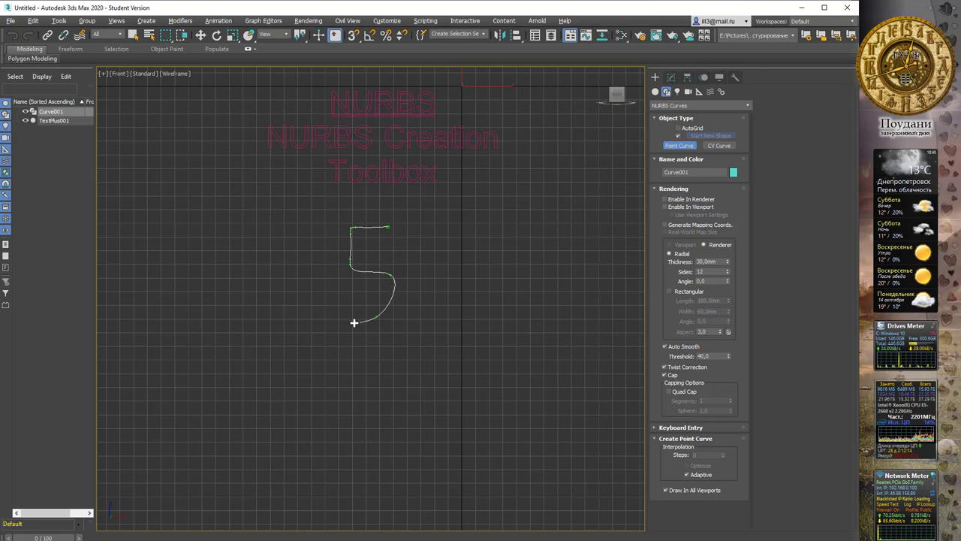
click(335, 326)
click(302, 295)
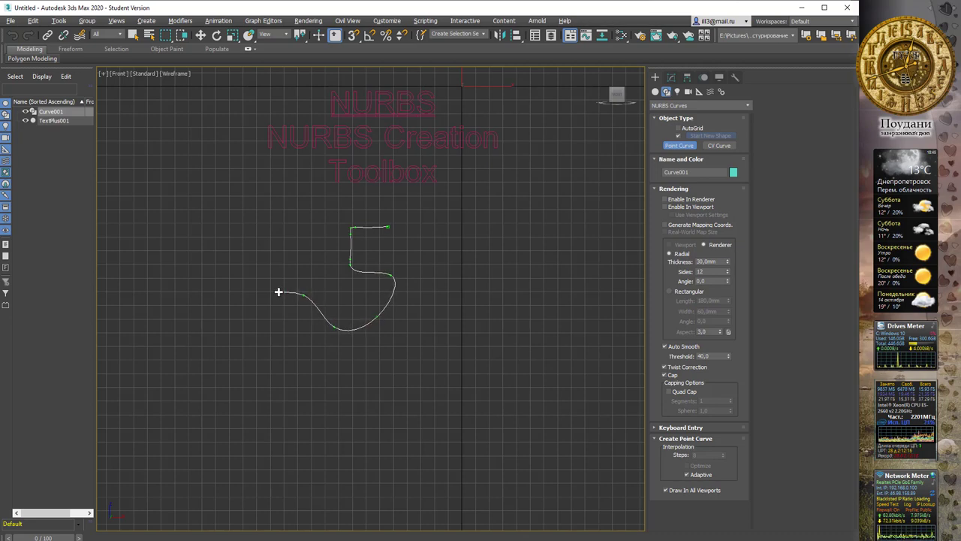
click(257, 300)
click(235, 375)
click(272, 485)
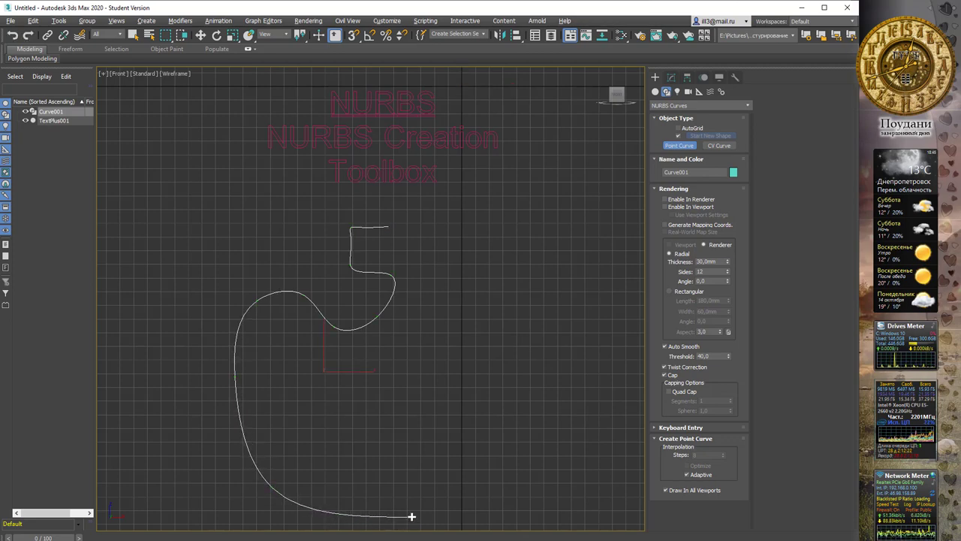
right_click(411, 516)
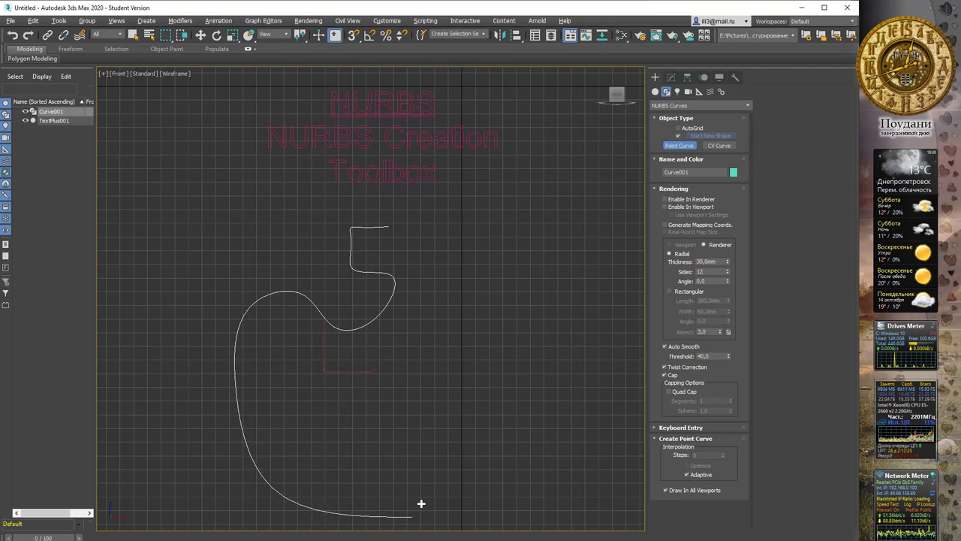
Snap the top lip end point right so it aligns vertically with the bottom end
click(388, 227)
mouse_move(417, 227)
mouse_down()
mouse_move(455, 229)
mouse_move(412, 517)
mouse_up()
key(s)
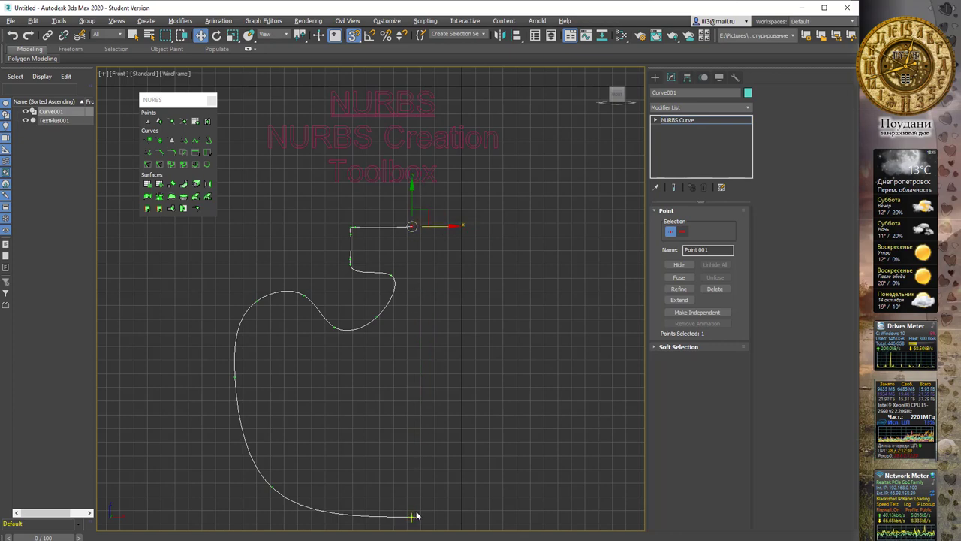
middle_drag(474, 348, 472, 309)
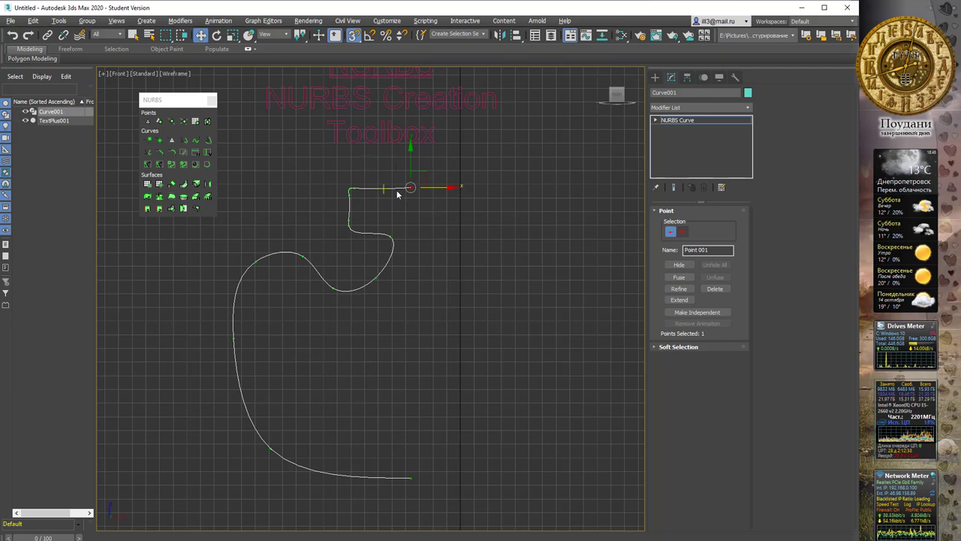
click(677, 120)
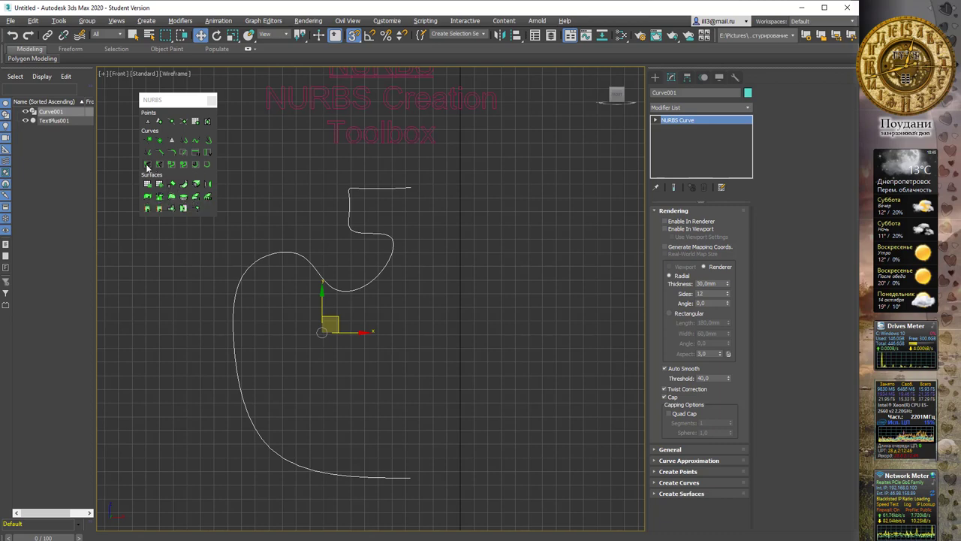
Mirror the profile curve across X with an offset of -182.228 mm
drag(169, 106, 153, 111)
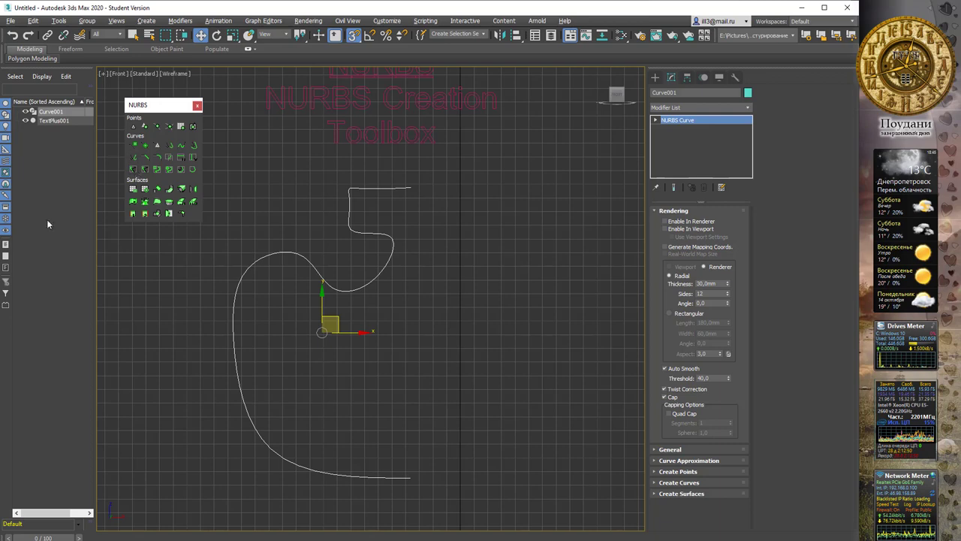
click(132, 157)
click(360, 238)
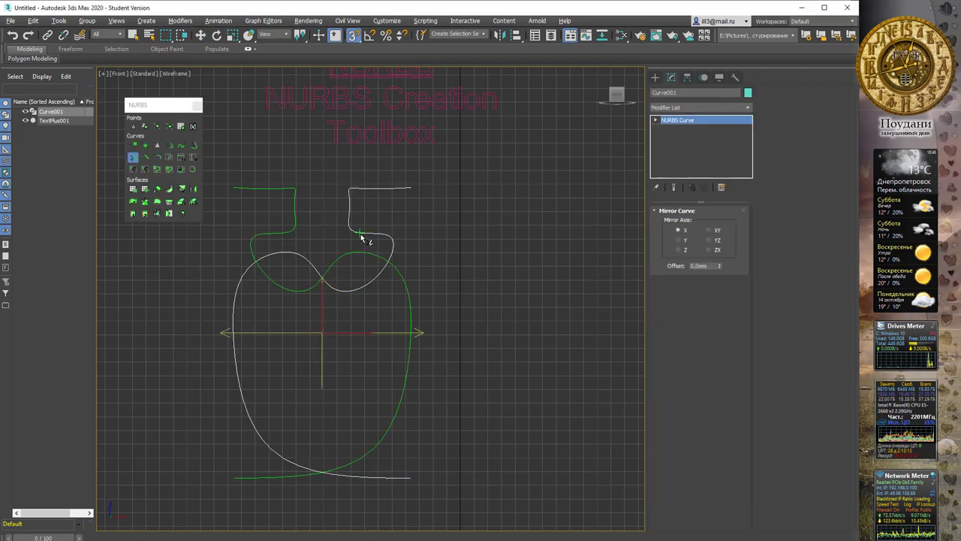
mouse_move(360, 238)
mouse_down()
mouse_move(167, 253)
mouse_move(300, 245)
mouse_up()
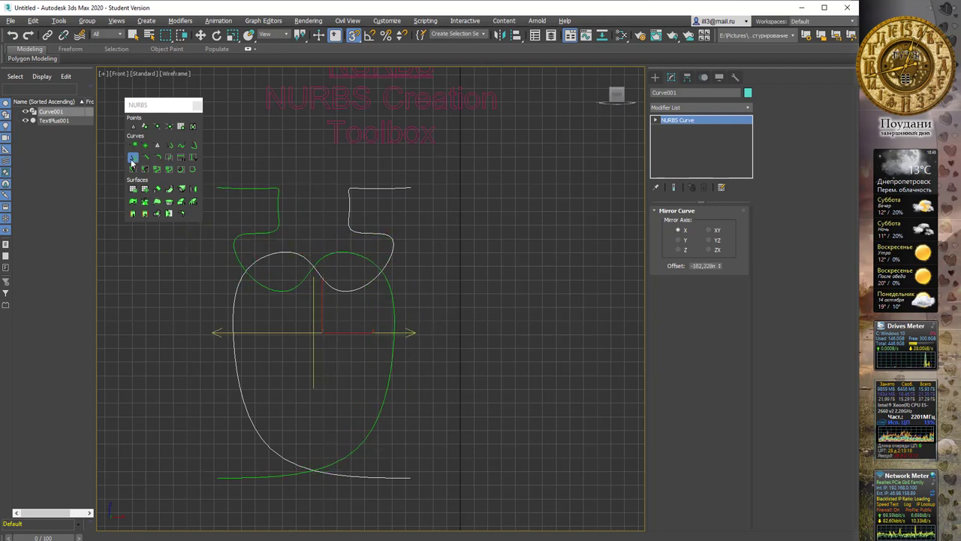
click(659, 122)
At Curve level, select the mirrored curve and slide it right along X
click(674, 130)
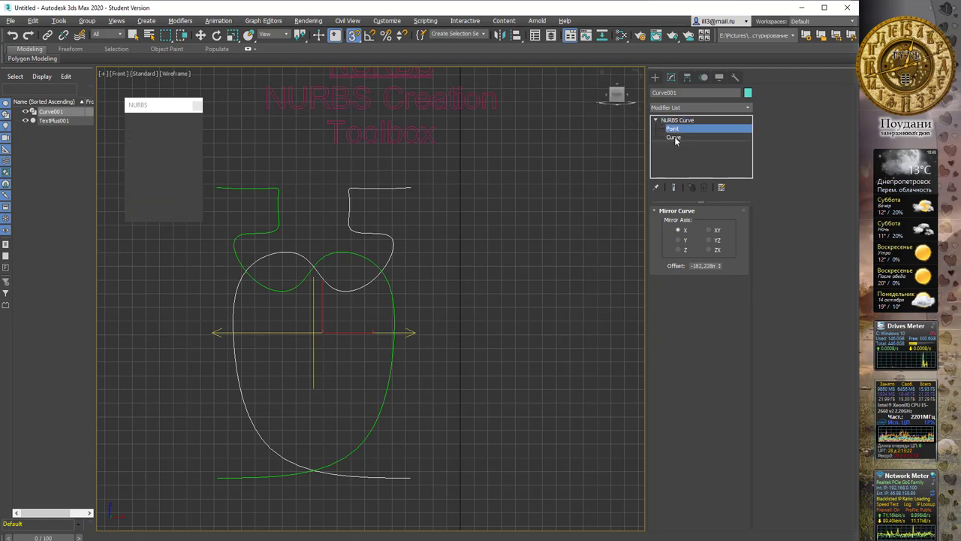
key(2)
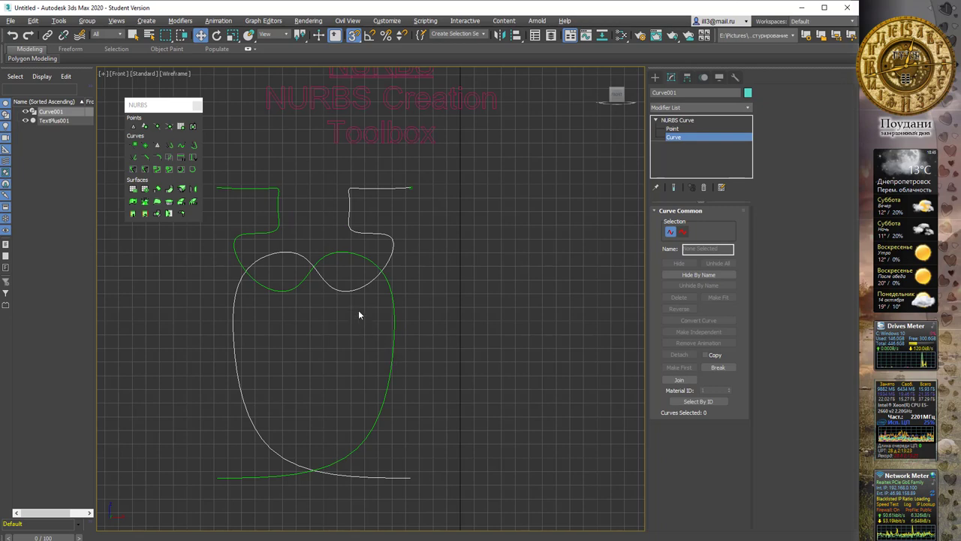
click(395, 301)
mouse_move(348, 332)
mouse_down()
mouse_move(392, 332)
mouse_move(347, 331)
mouse_up()
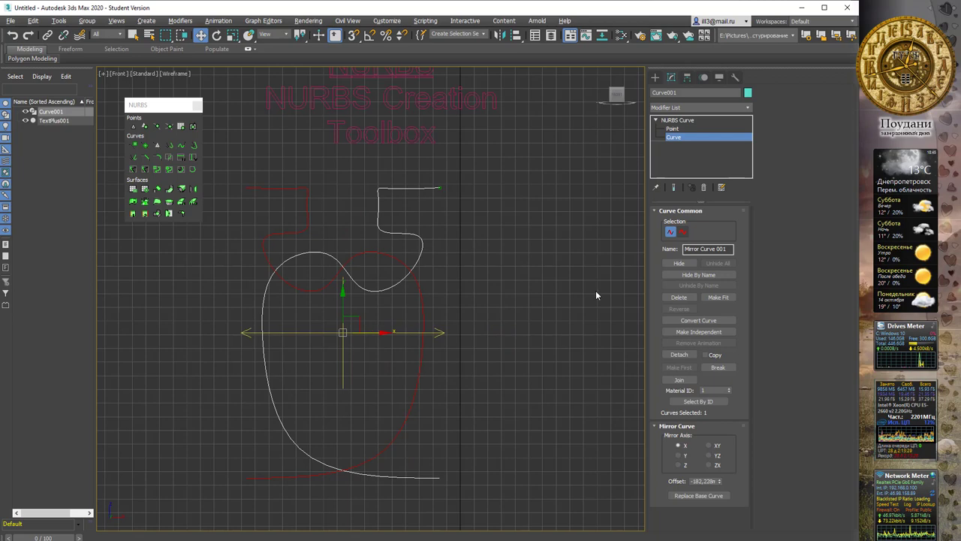
click(440, 241)
click(421, 293)
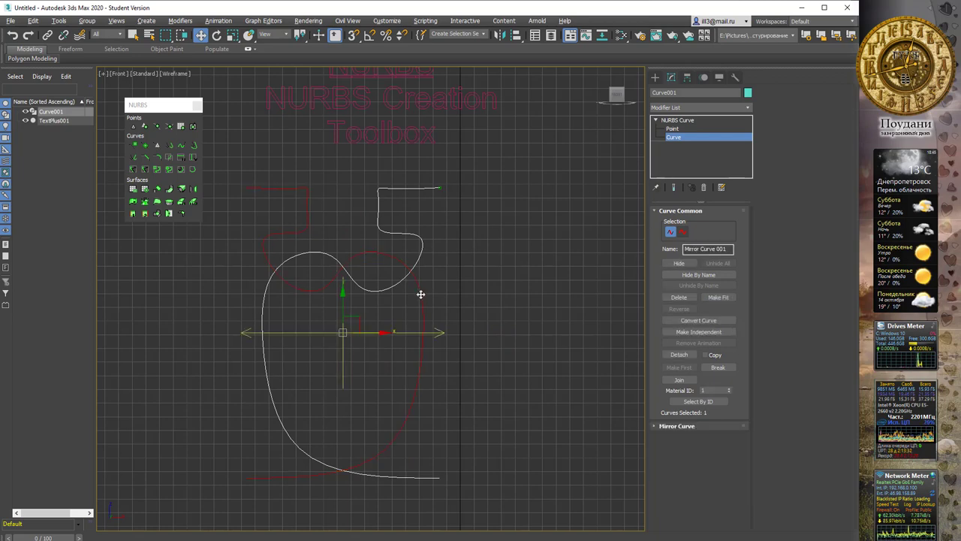
drag(367, 332, 466, 340)
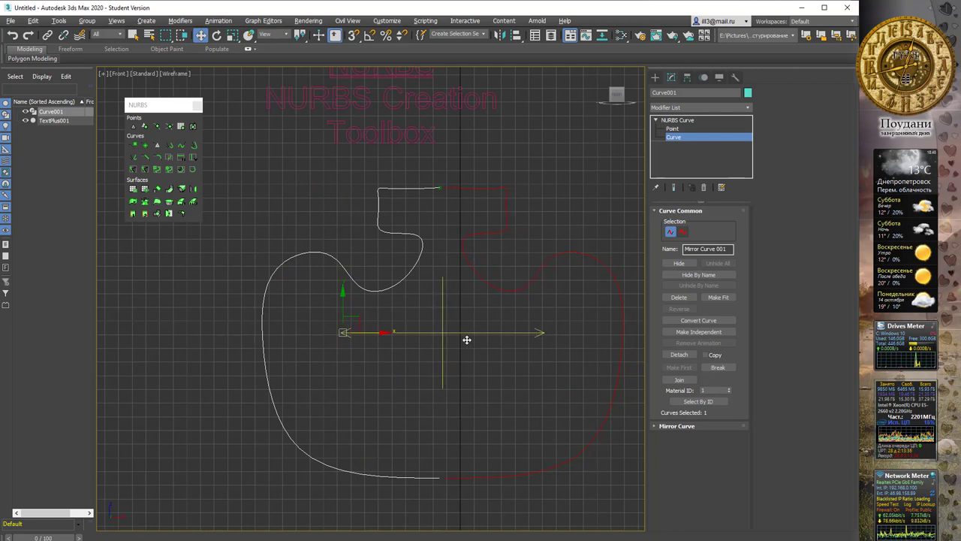
mouse_move(475, 263)
middle_down()
mouse_move(430, 240)
mouse_move(481, 223)
middle_up()
Select Mirror Curve 002 at Curve level and expand its Mirror Curve and Curve Common rollouts
click(672, 128)
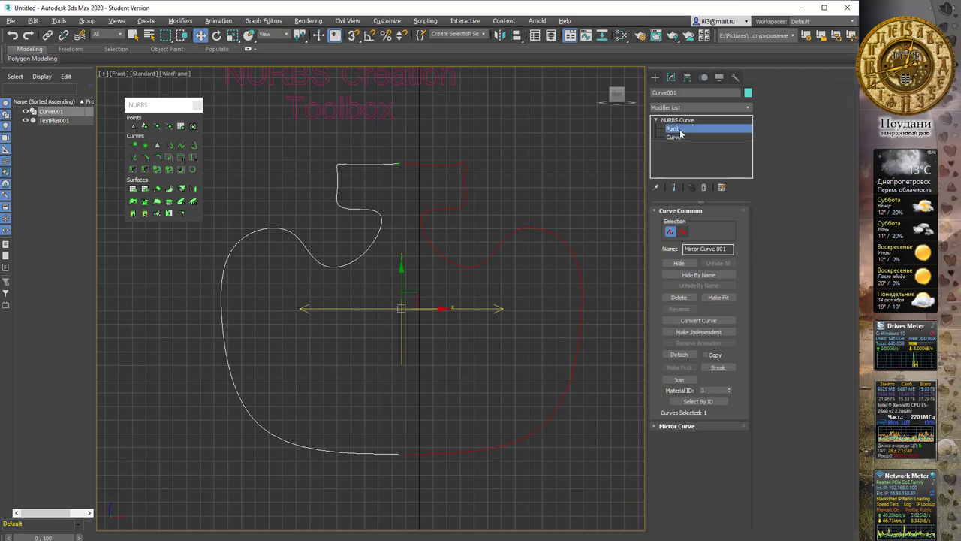
scroll(407, 159, up, 1)
scroll(397, 163, up, 3)
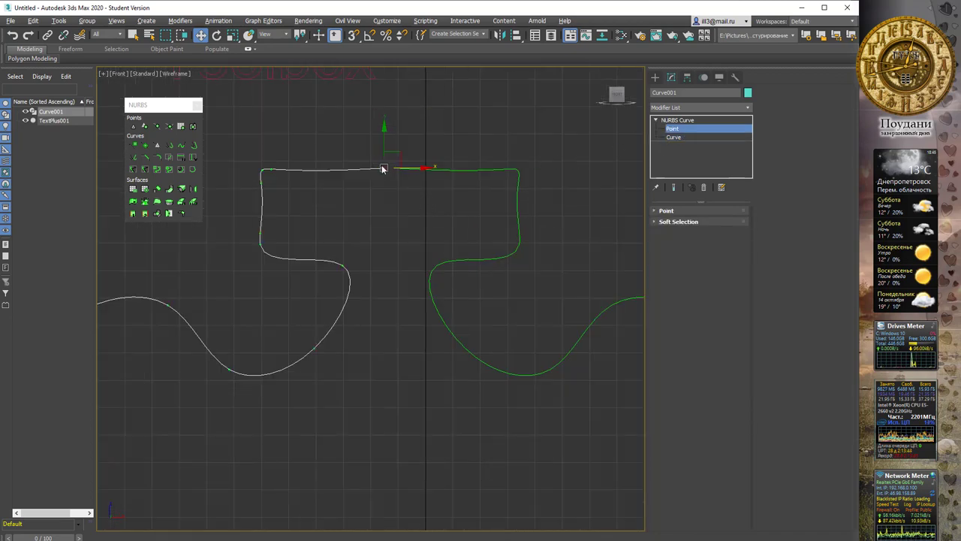
key(ctrl+z)
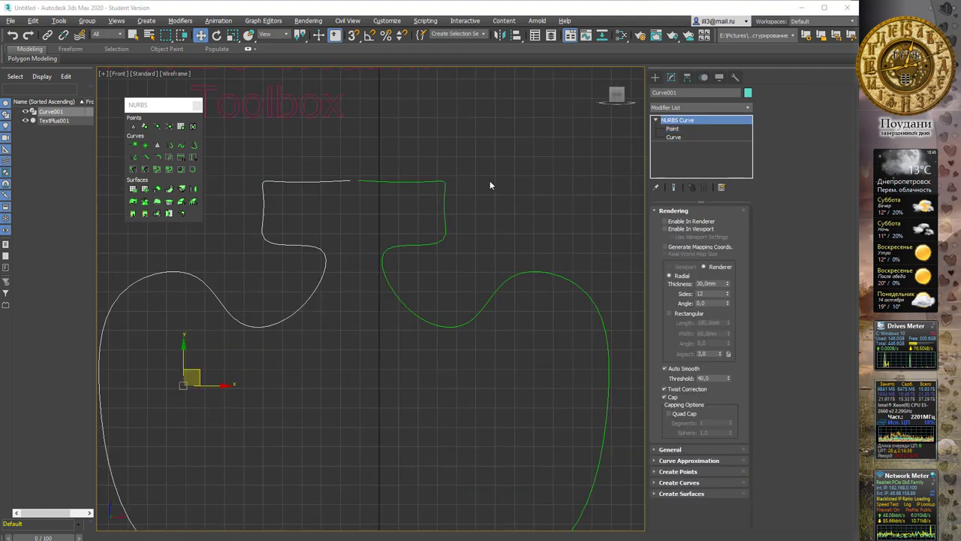
click(689, 138)
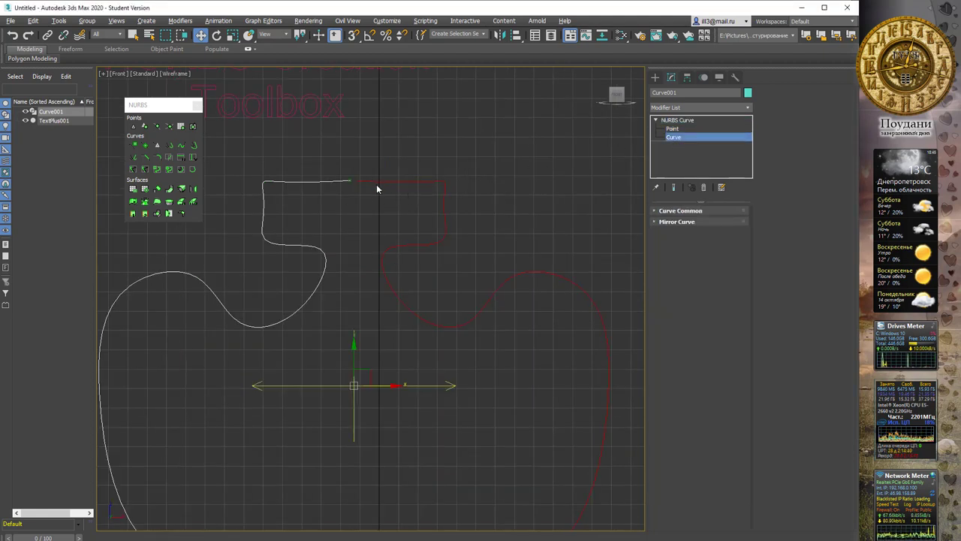
click(658, 222)
click(664, 211)
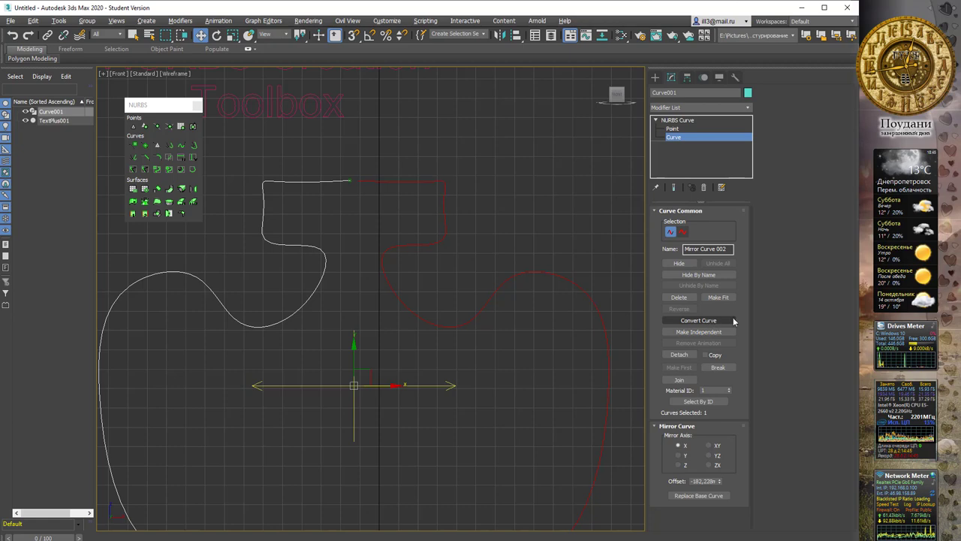
Convert the mirrored half into a Point Curve
click(698, 321)
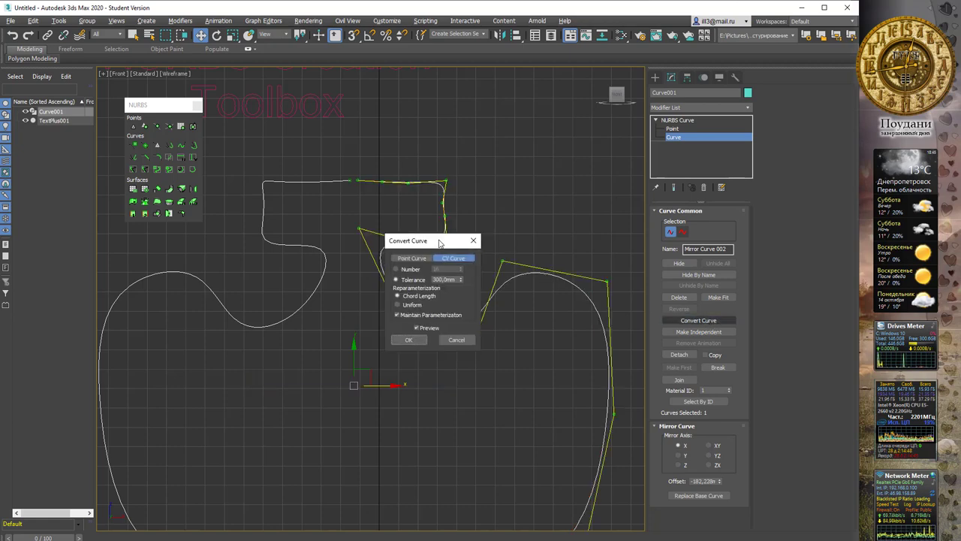
drag(428, 241, 500, 240)
click(482, 258)
click(478, 339)
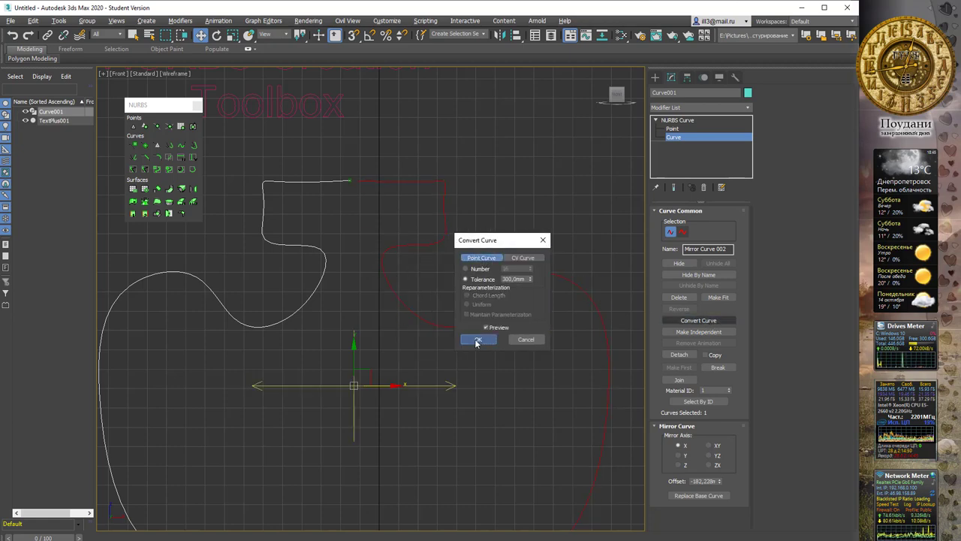
Join the two halves at the lip into one continuous outline using Zip
click(672, 128)
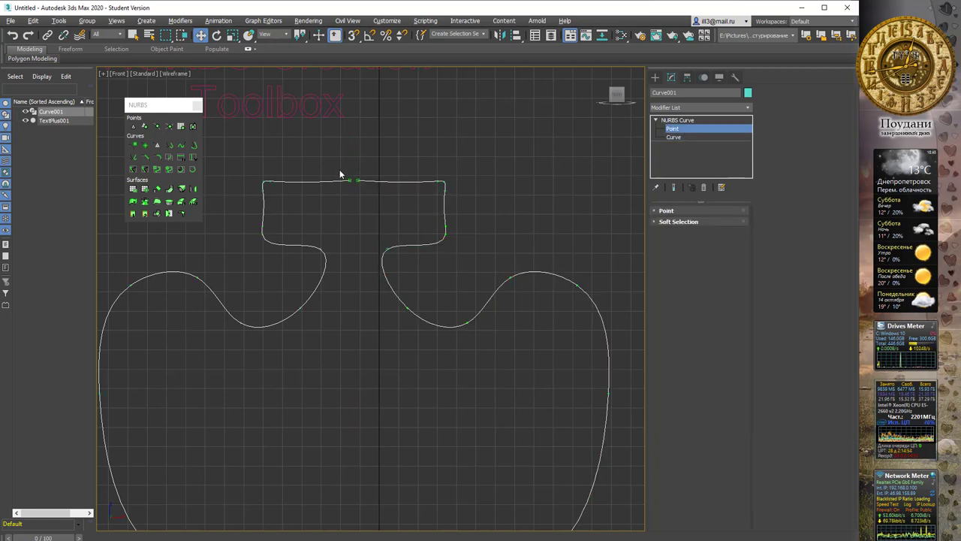
click(690, 136)
click(443, 179)
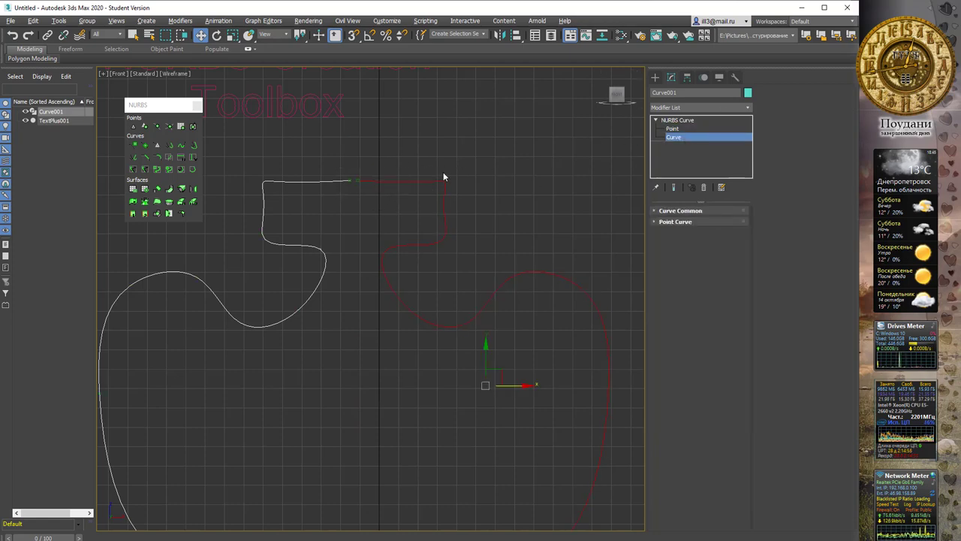
click(653, 213)
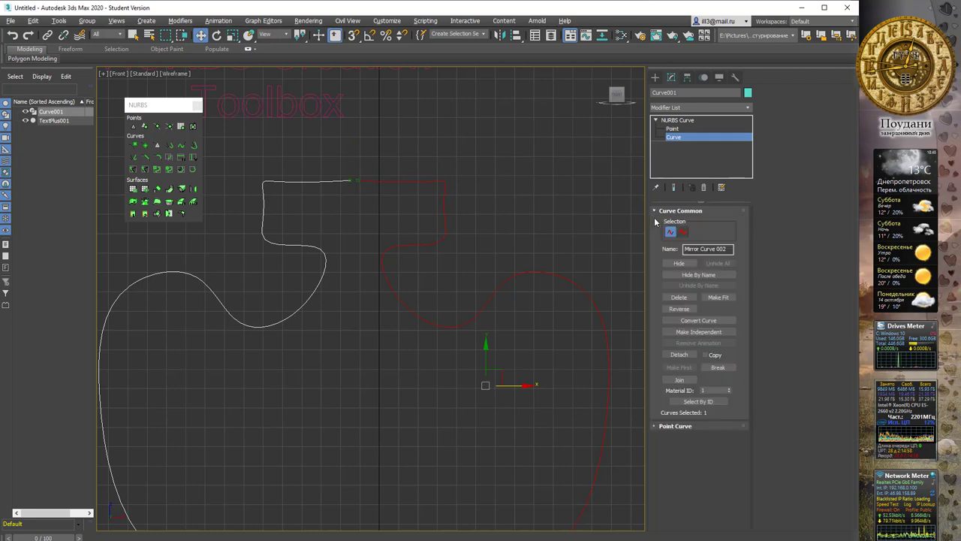
click(679, 380)
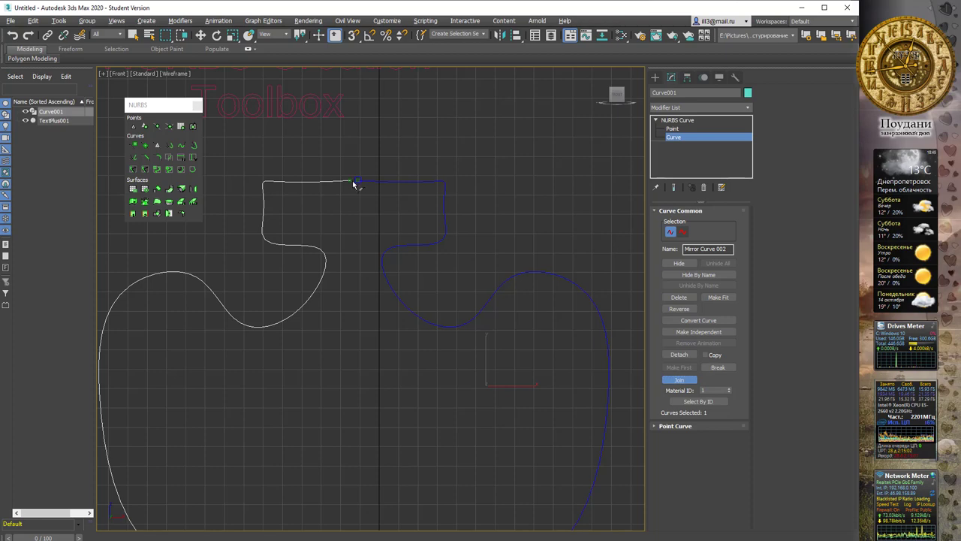
drag(357, 181, 349, 181)
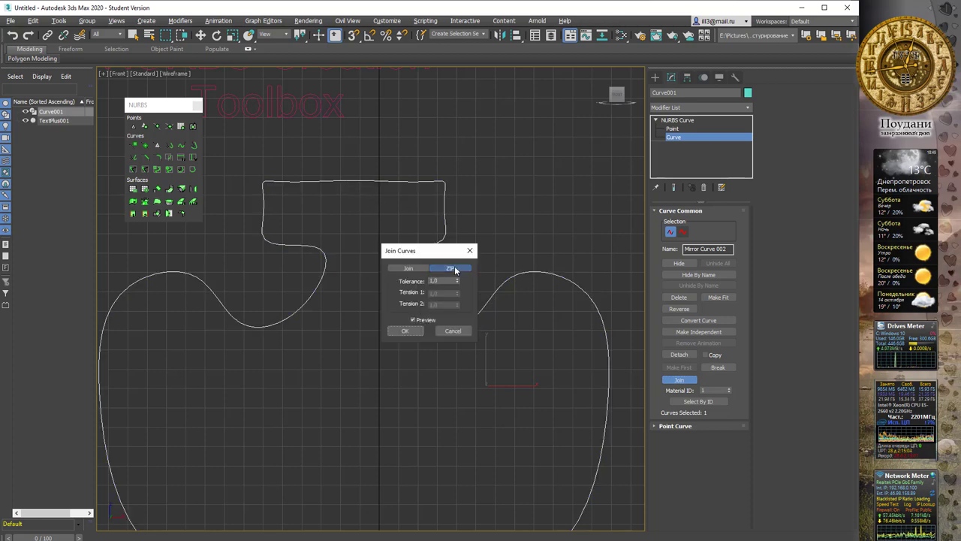
click(404, 331)
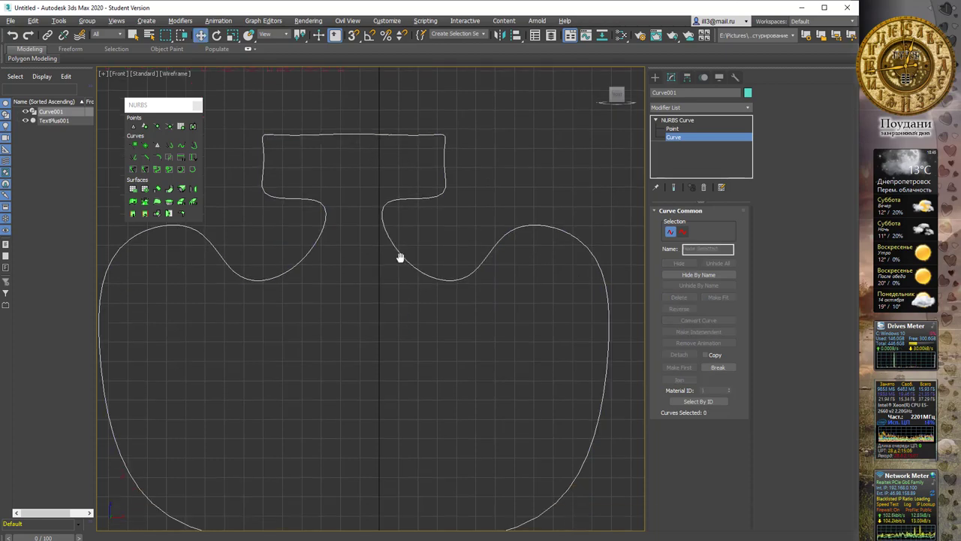
mouse_move(398, 257)
middle_down()
mouse_move(380, 297)
mouse_move(399, 248)
middle_up()
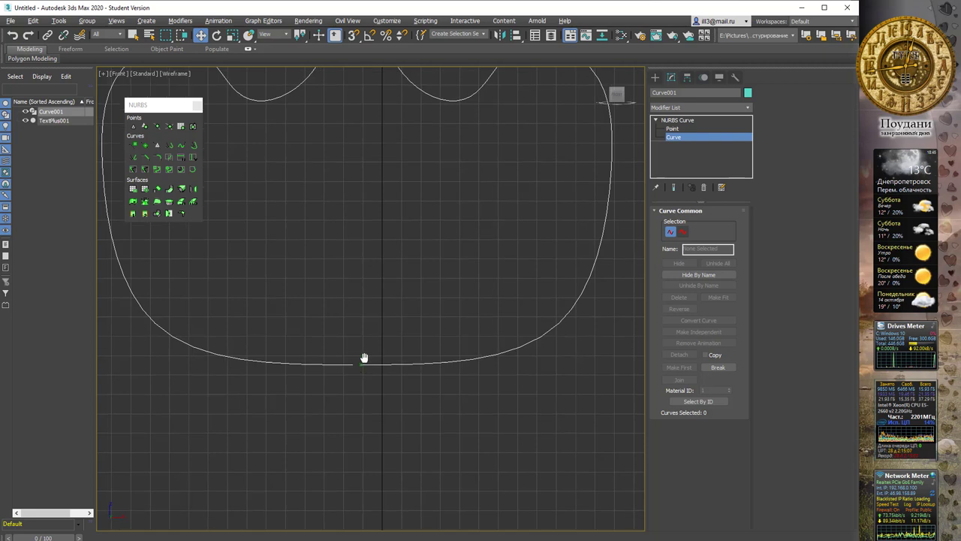
Fuse the outline's bottom end point onto the other base end with snapping, keeping the curve open
click(672, 128)
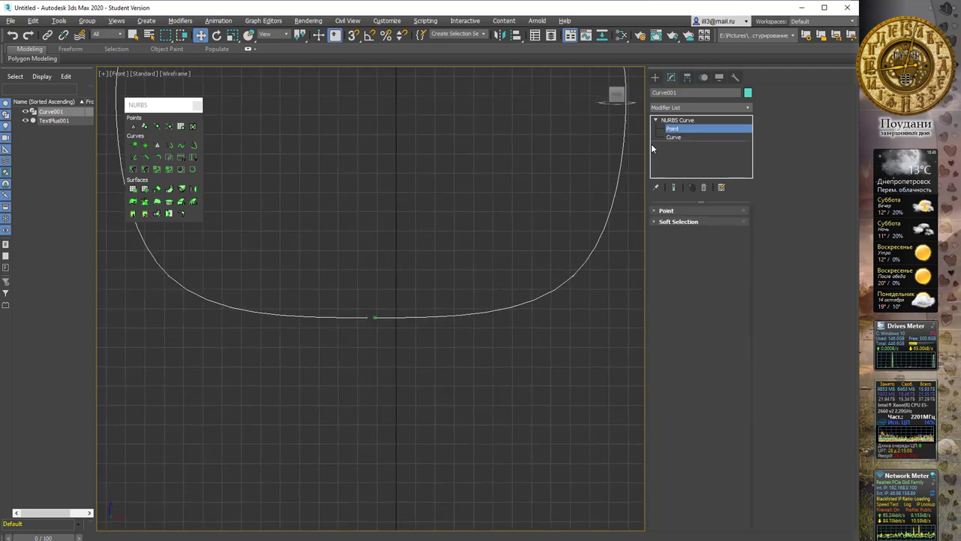
click(660, 211)
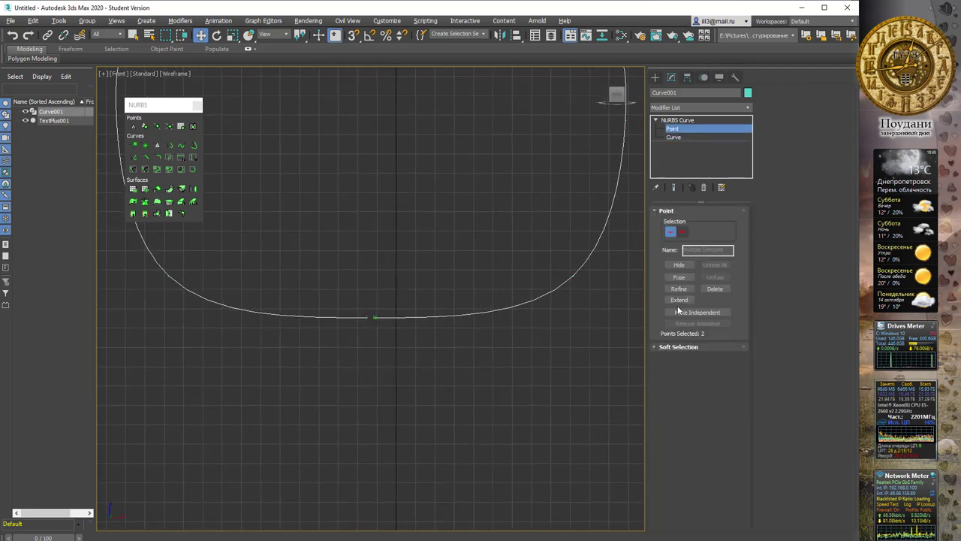
click(679, 277)
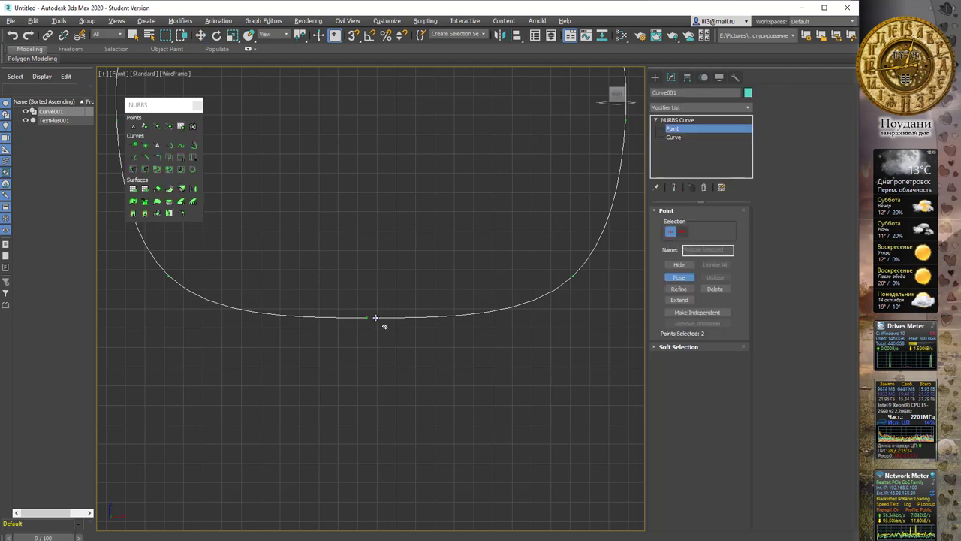
scroll(423, 228, down, 3)
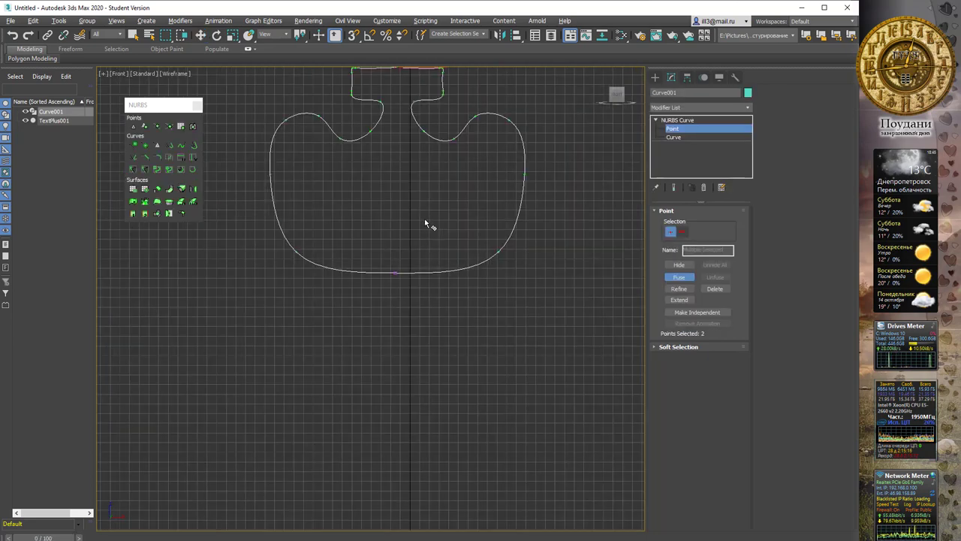
key(w)
middle_drag(419, 216, 398, 298)
click(373, 354)
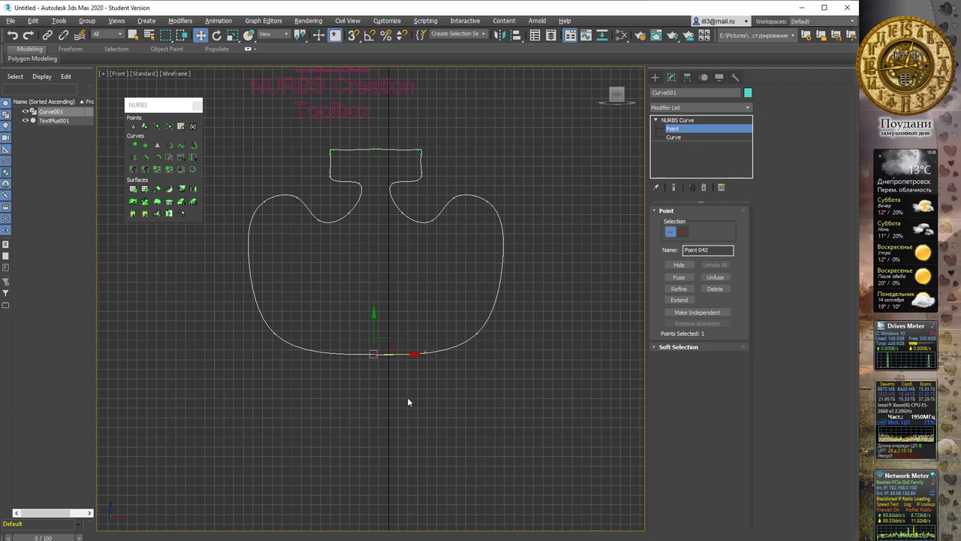
middle_drag(403, 356, 398, 256)
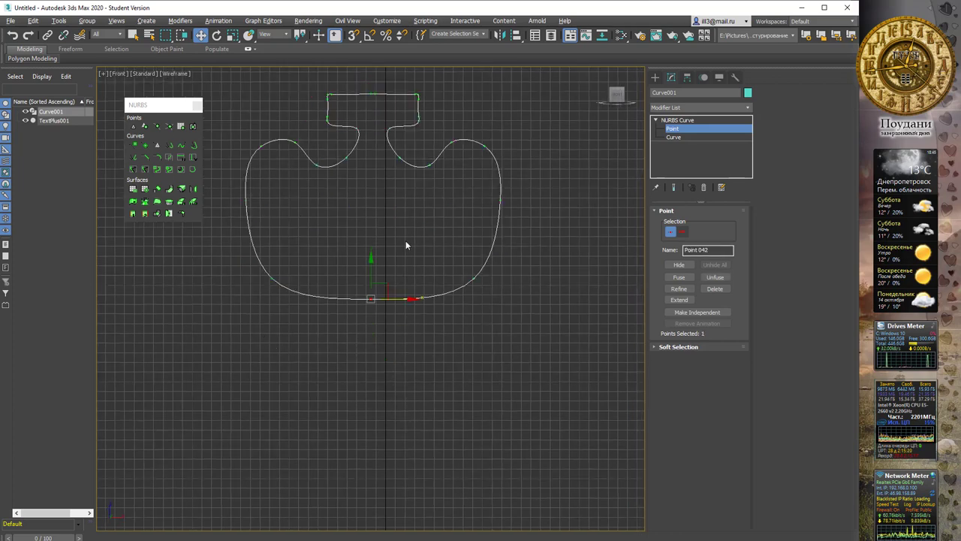
key(s)
drag(400, 339, 373, 135)
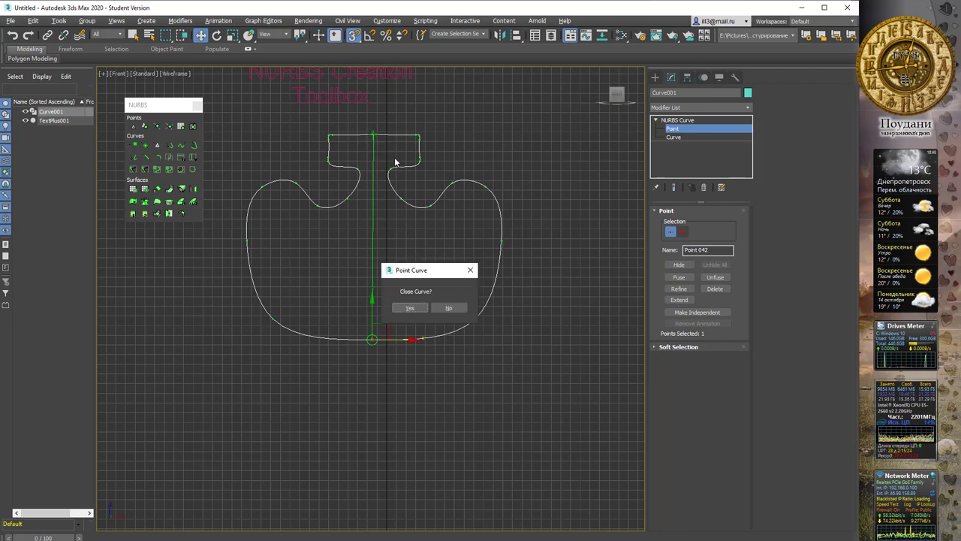
click(451, 308)
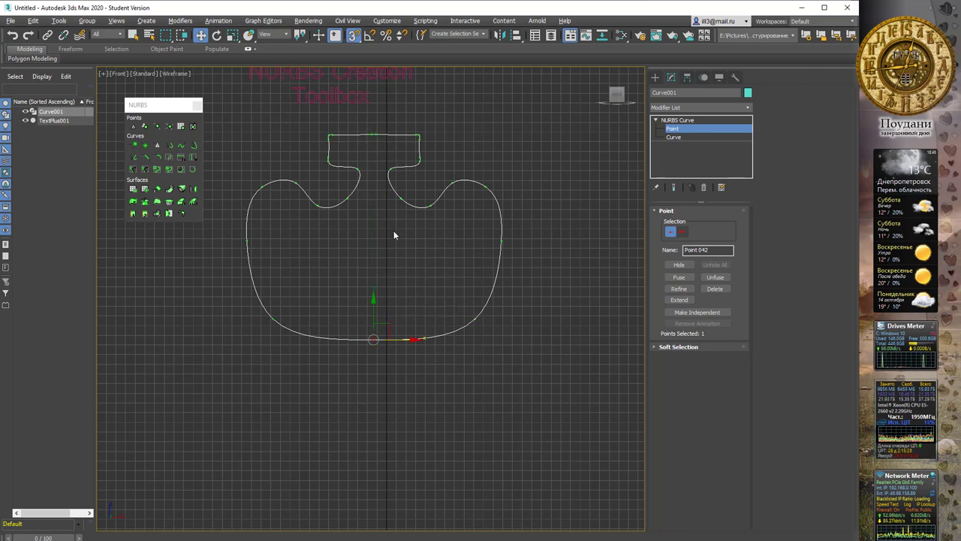
click(693, 122)
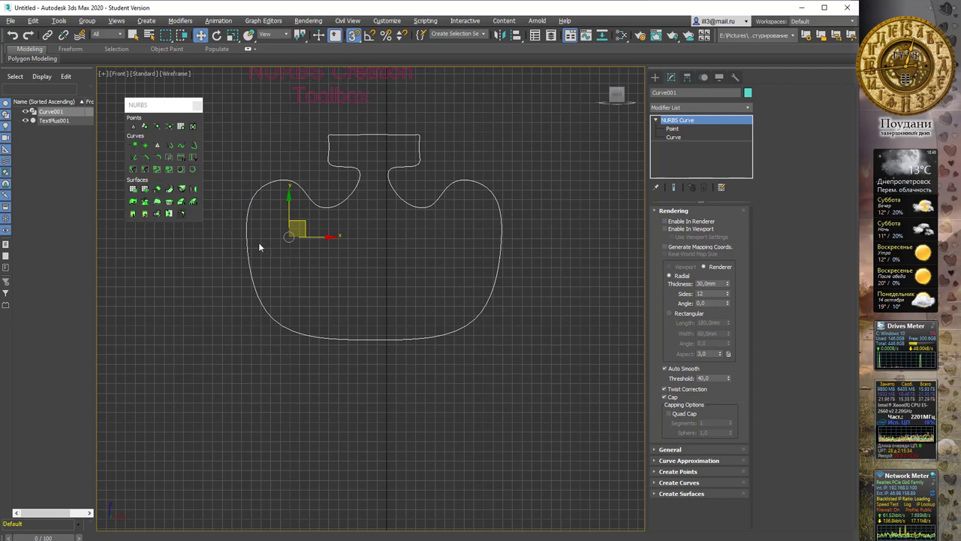
Switch to the Perspective view, orbiting and zooming out to show the whole outline
middle_drag(382, 262, 382, 275)
key(p)
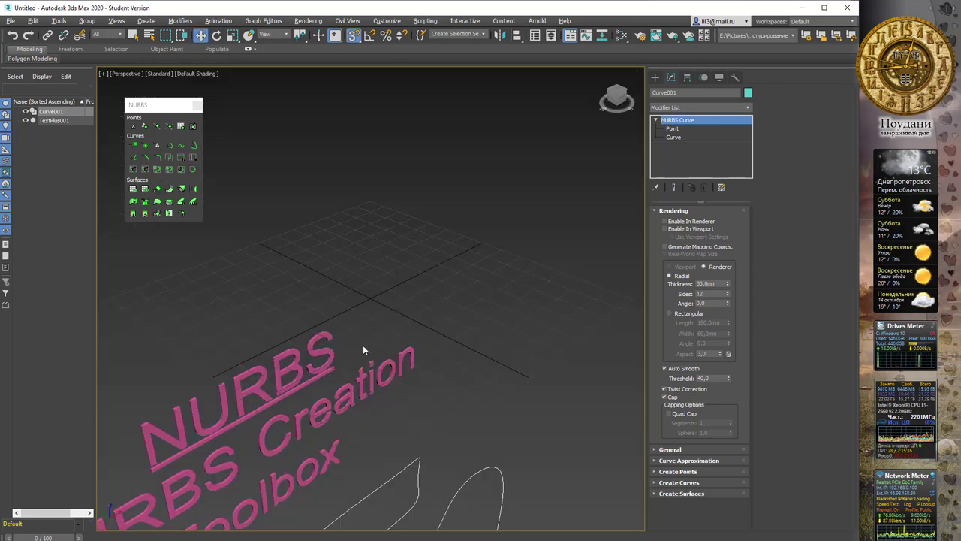
alt+middle_drag(362, 345, 417, 165)
scroll(418, 164, down, 3)
scroll(420, 188, down, 1)
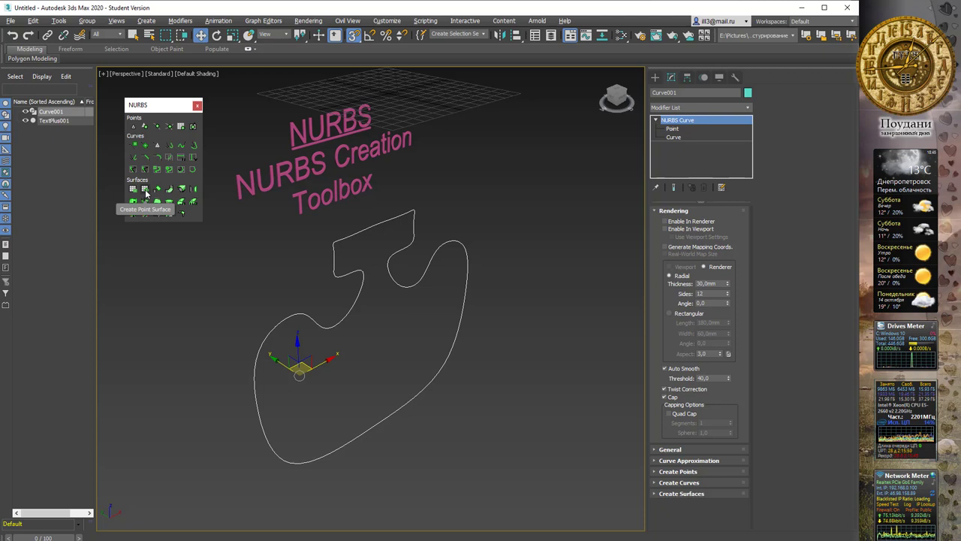
Expand the Create Surfaces rollout, browse the Create menu, and deselect the outline
click(680, 493)
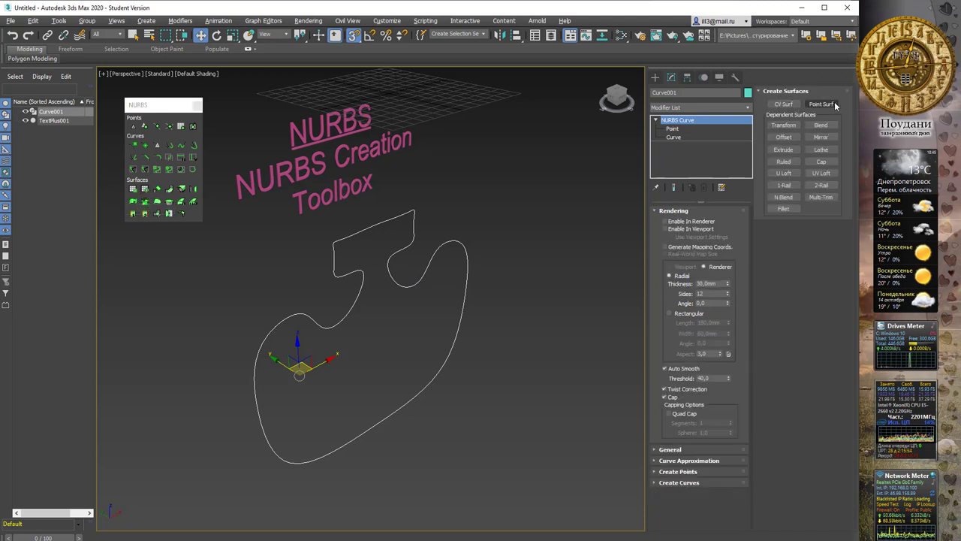
click(147, 21)
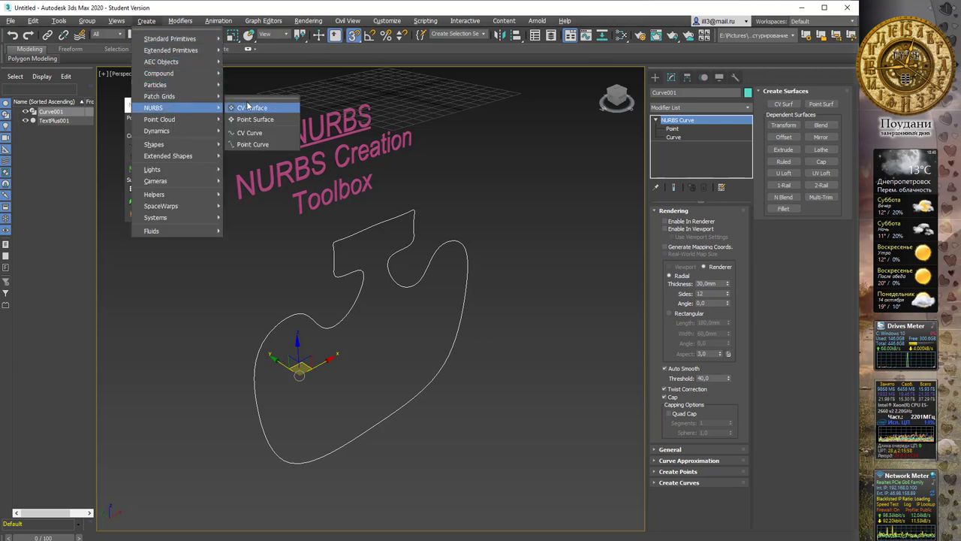
click(301, 4)
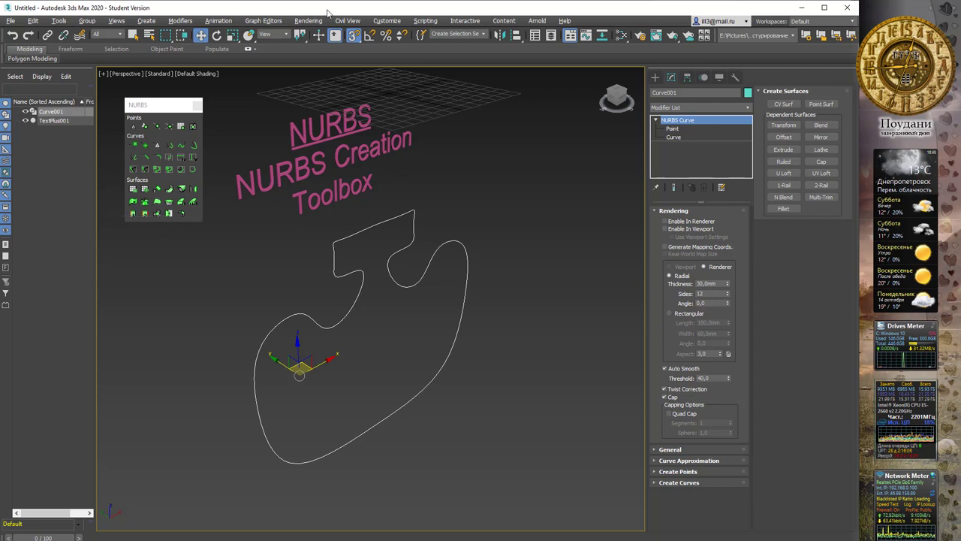
key(ctrl+d)
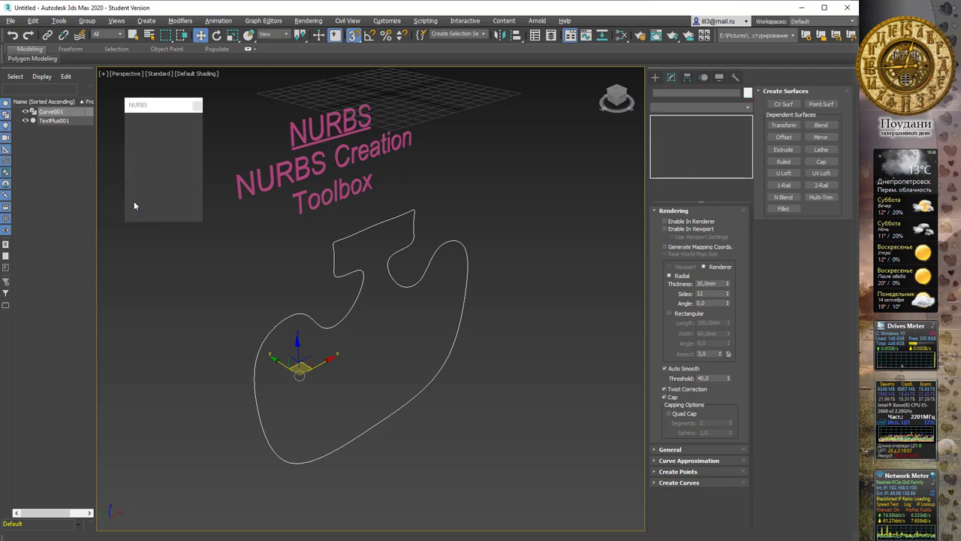
Extrude the outline curve into a surface with amount -1604.312, snapping off
key(ctrl+z)
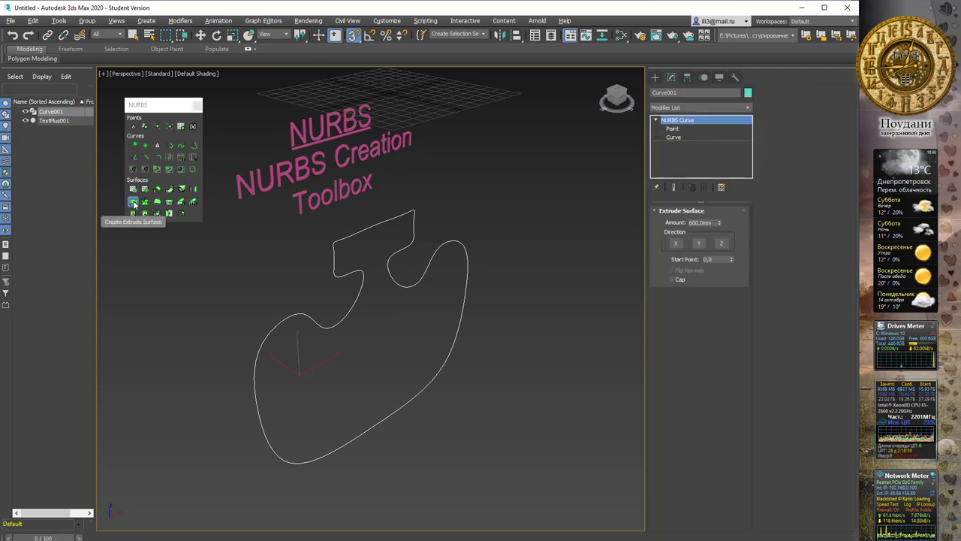
mouse_move(367, 287)
mouse_down()
mouse_move(429, 316)
mouse_move(285, 247)
mouse_move(264, 219)
mouse_move(356, 227)
mouse_move(369, 275)
mouse_move(455, 364)
mouse_move(422, 304)
mouse_up()
key(s)
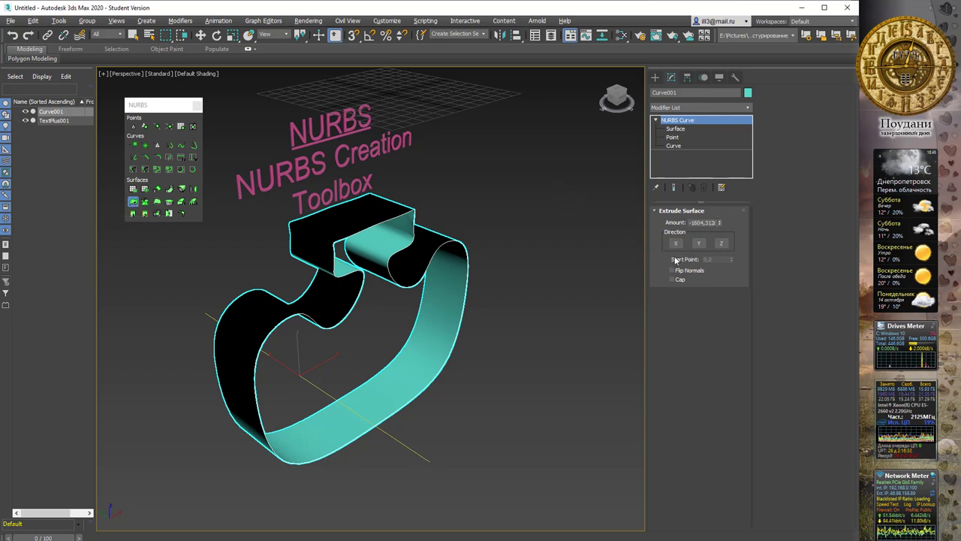
Test Flip Normals and Cap, then turn both off and finish the extrusion uncapped
click(671, 270)
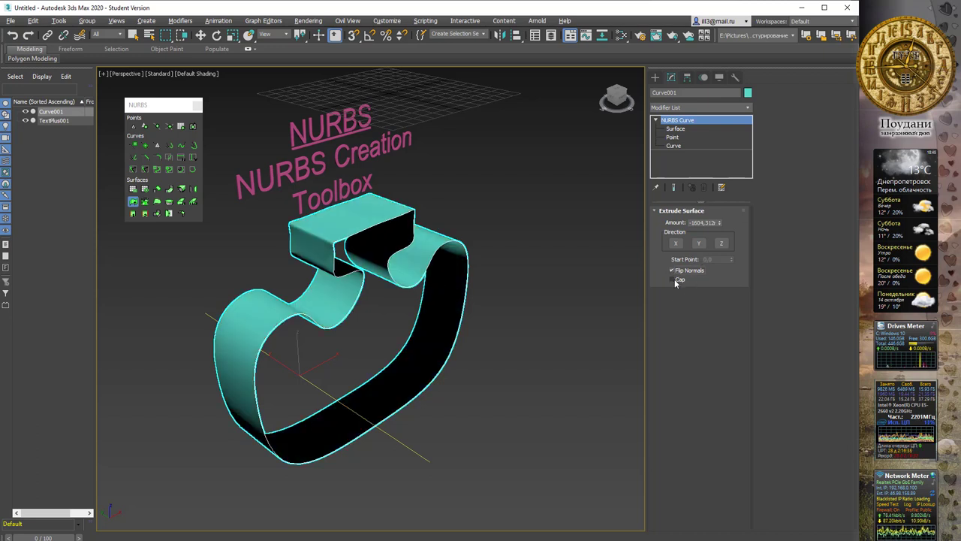
click(672, 279)
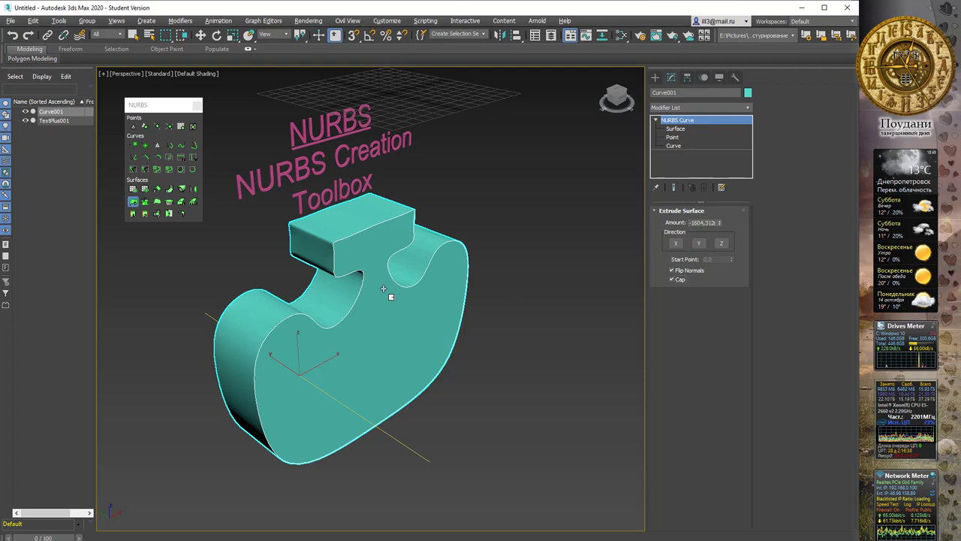
mouse_move(395, 290)
alt+middle_down()
mouse_move(488, 292)
mouse_move(379, 279)
mouse_move(376, 292)
mouse_move(551, 280)
alt+middle_up()
click(672, 280)
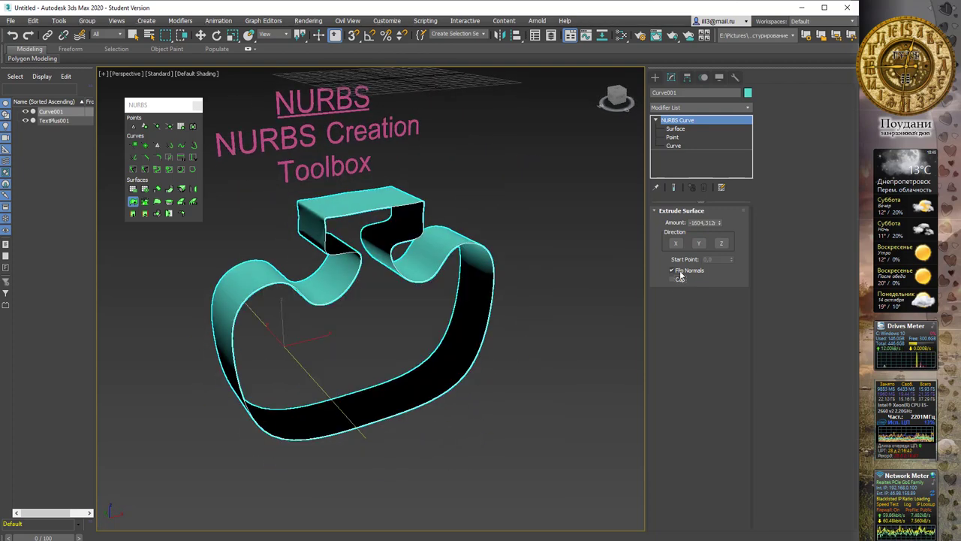
click(684, 271)
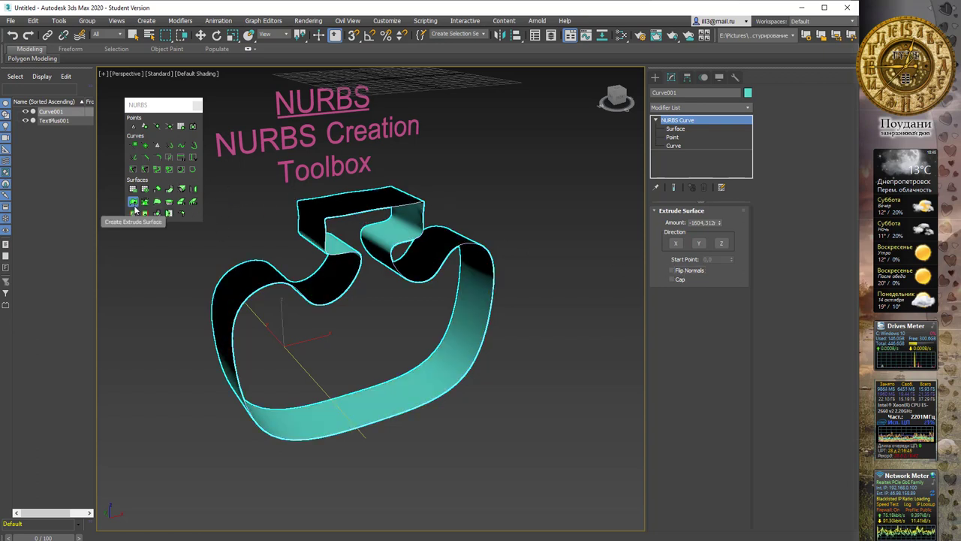
right_click(523, 187)
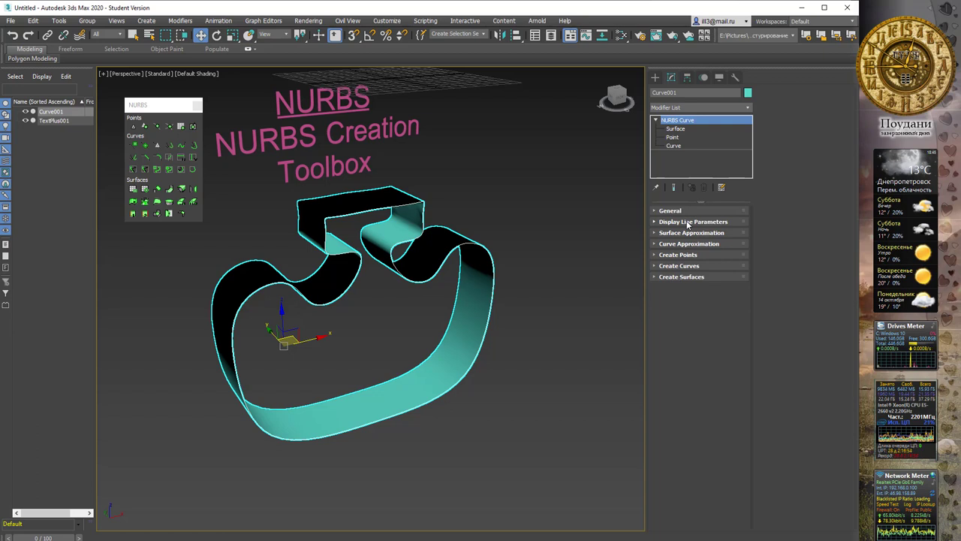
At Surface level, turn on Flip Normals for Extrude Surf 001 so its cyan side faces outward
click(655, 212)
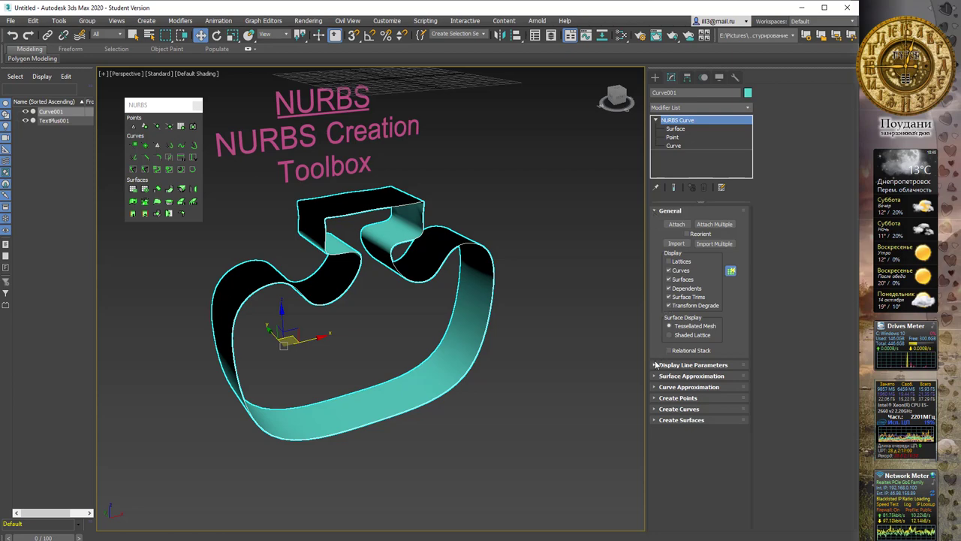
click(674, 128)
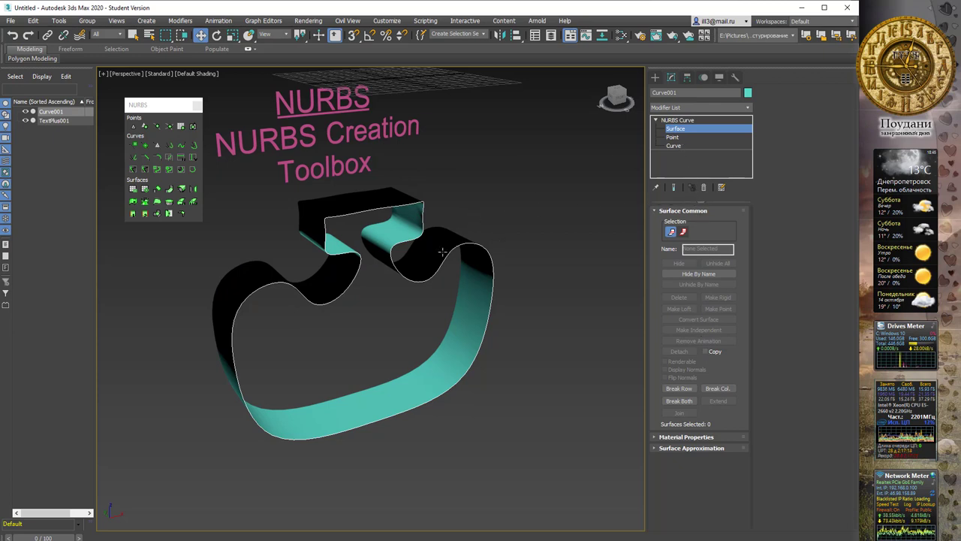
click(442, 257)
alt+middle_drag(453, 259, 479, 280)
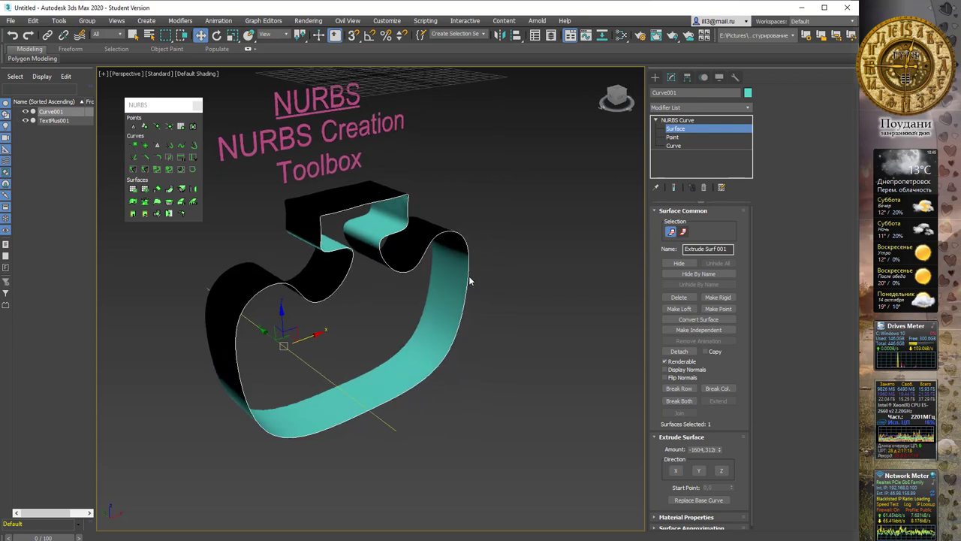
click(668, 378)
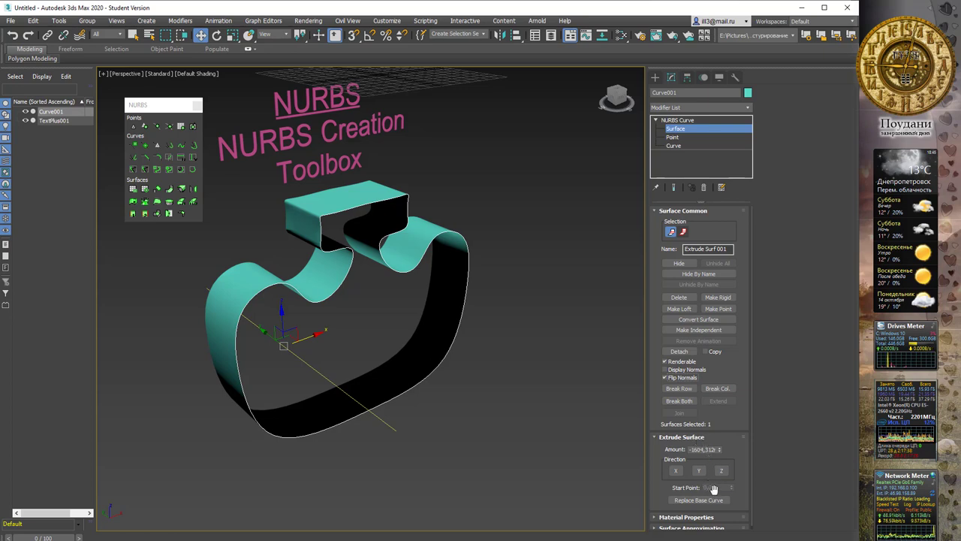
drag(727, 449, 728, 417)
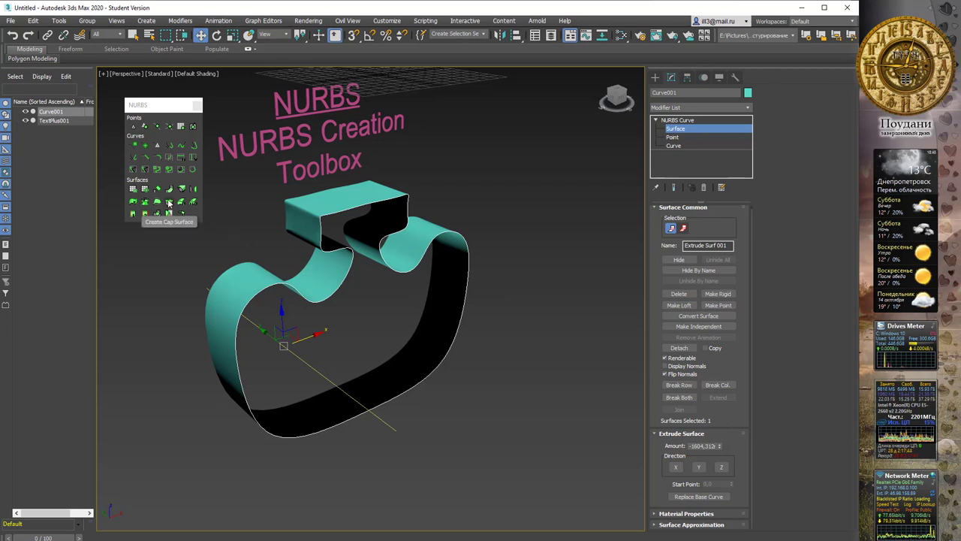
Add a cap surface on the extruded outline's open end and check it from another angle
click(169, 204)
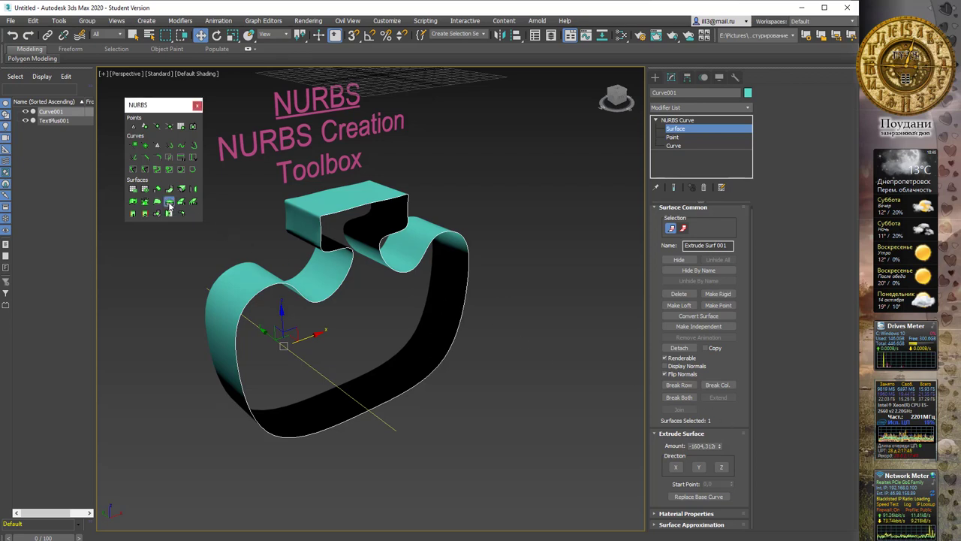
click(328, 297)
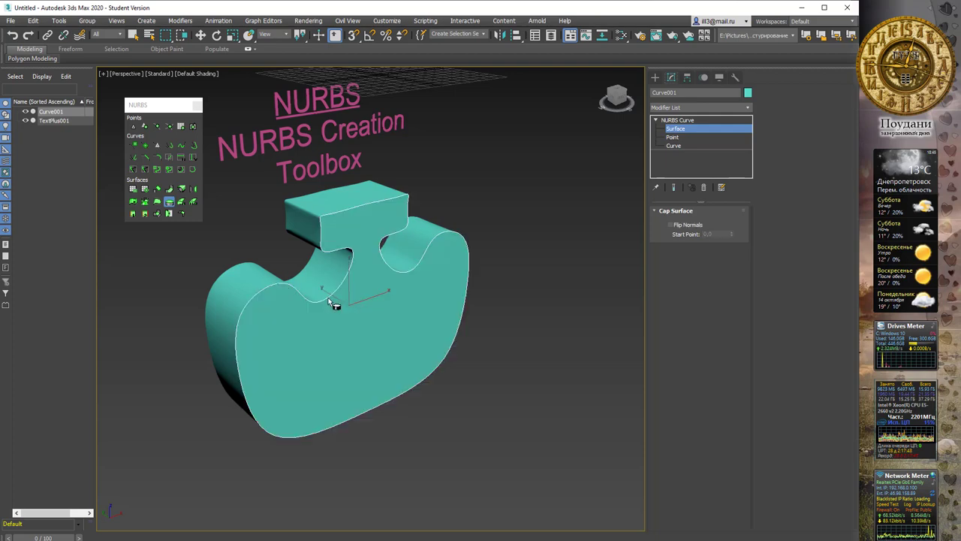
mouse_move(388, 281)
alt+middle_down()
mouse_move(515, 253)
mouse_move(465, 251)
mouse_move(528, 217)
mouse_move(407, 232)
mouse_move(485, 243)
mouse_move(435, 230)
mouse_move(386, 236)
mouse_move(461, 230)
alt+middle_up()
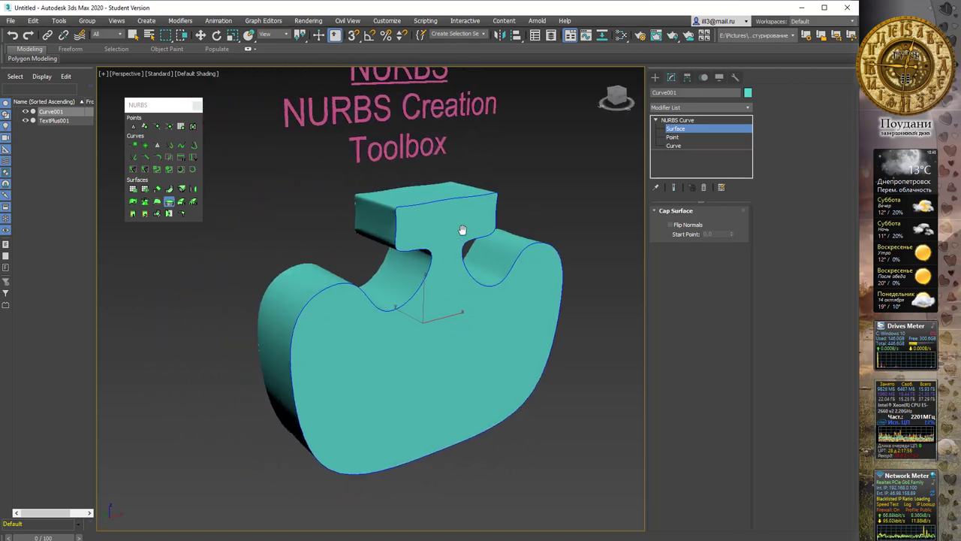
click(133, 202)
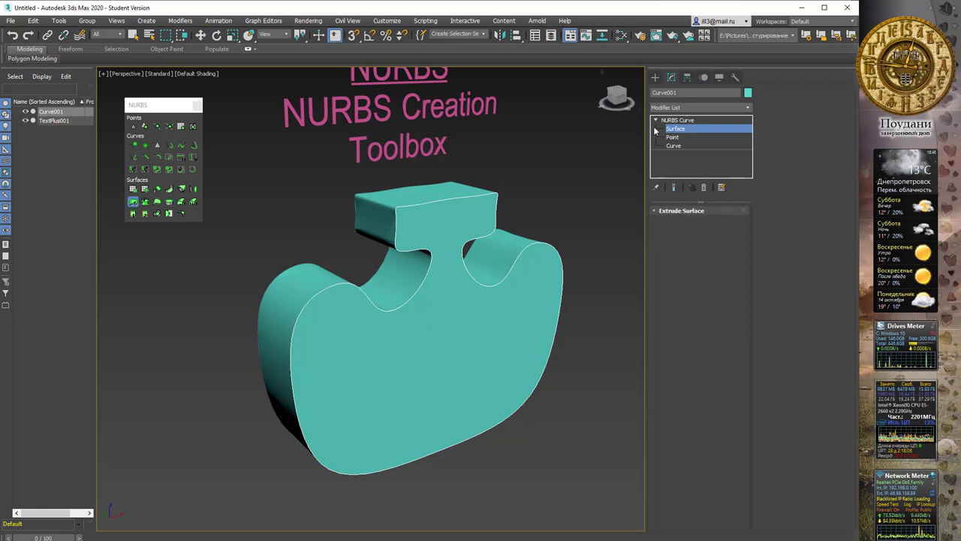
At Curve level, rotate the outline curve and orbit round to the back of the solid
click(673, 145)
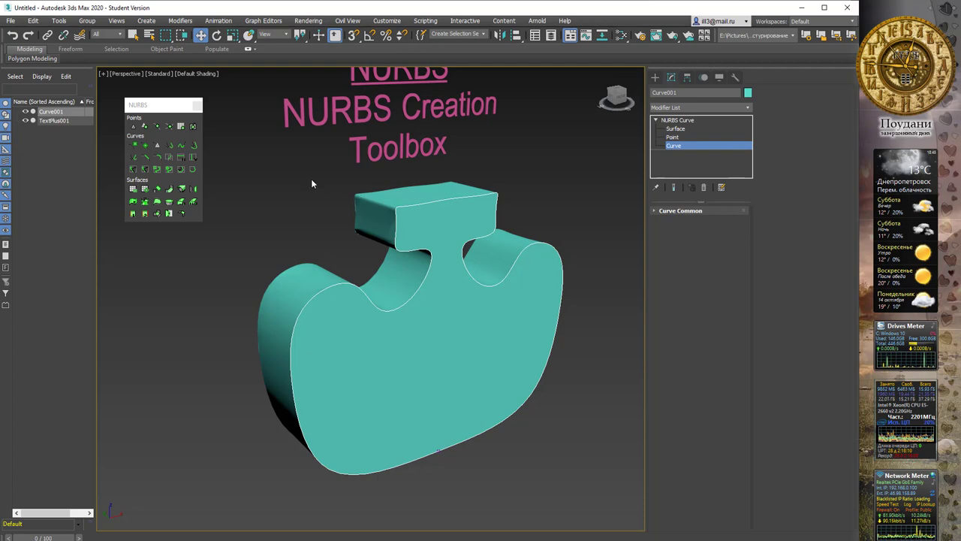
click(486, 358)
mouse_move(530, 382)
alt+middle_down()
mouse_move(499, 319)
mouse_move(652, 304)
mouse_move(475, 277)
alt+middle_up()
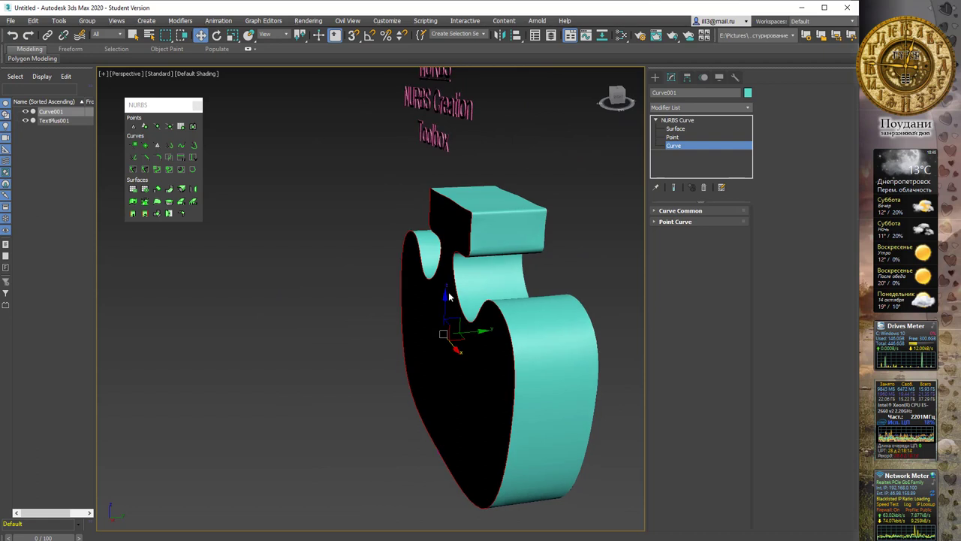
key(e)
drag(440, 299, 418, 301)
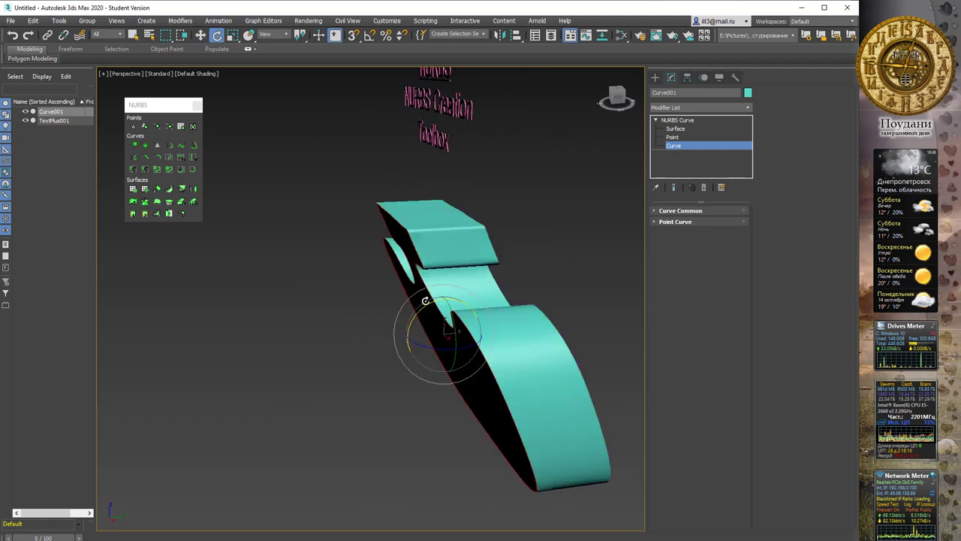
mouse_move(552, 259)
alt+middle_down()
mouse_move(498, 264)
mouse_move(533, 274)
mouse_move(440, 251)
mouse_move(445, 223)
mouse_move(361, 221)
mouse_move(416, 210)
mouse_move(527, 209)
mouse_move(523, 230)
mouse_move(462, 267)
alt+middle_up()
click(462, 267)
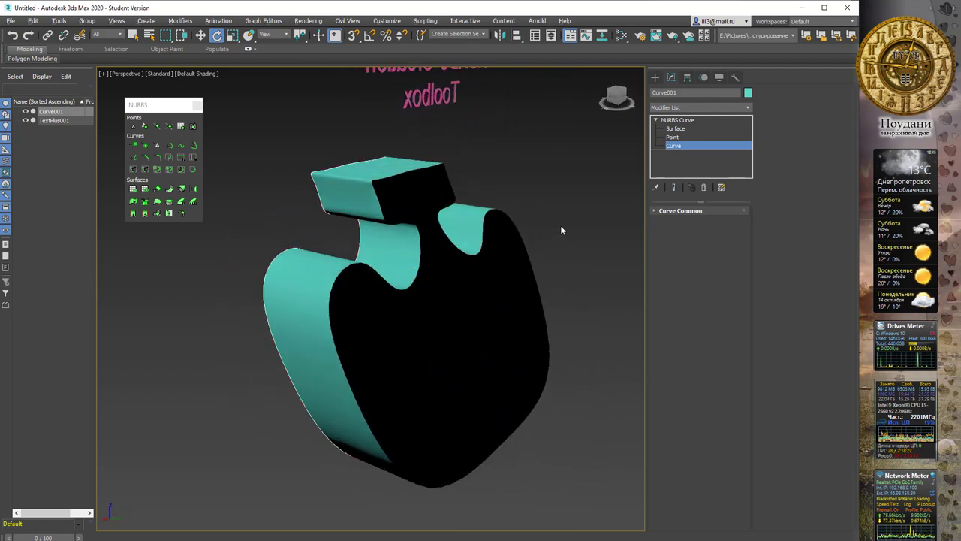
Turn on Flip Normals for back cap Cap Surf 004 so it shows cyan
click(673, 136)
click(675, 128)
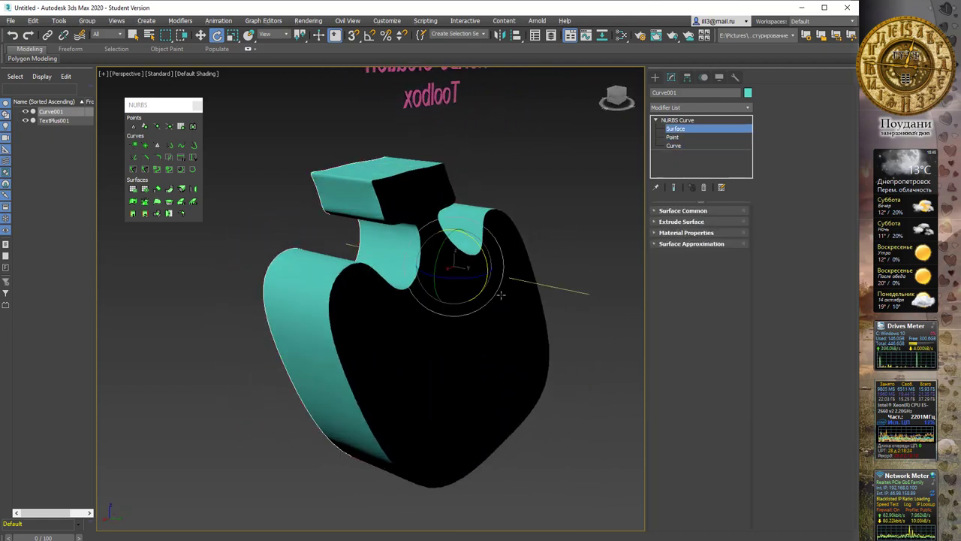
click(498, 316)
key(q)
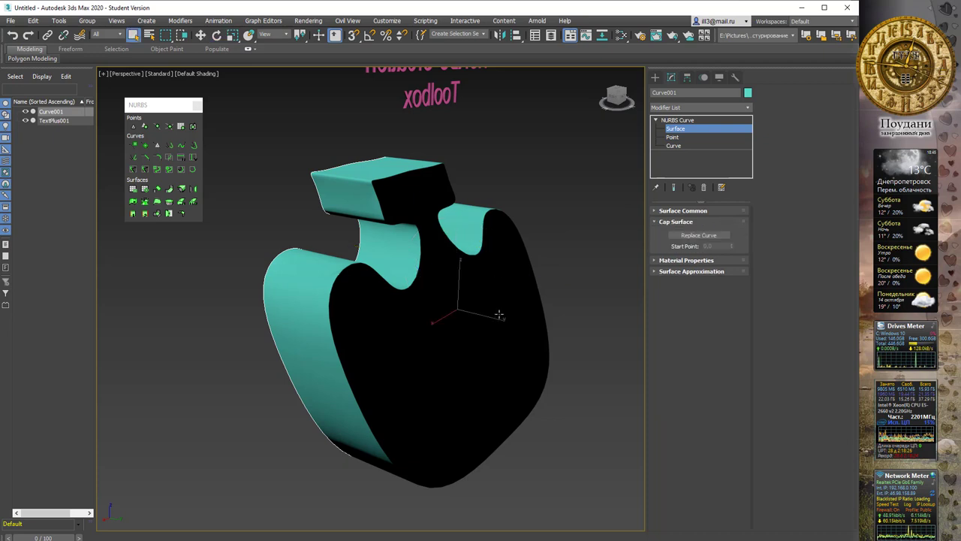
click(655, 211)
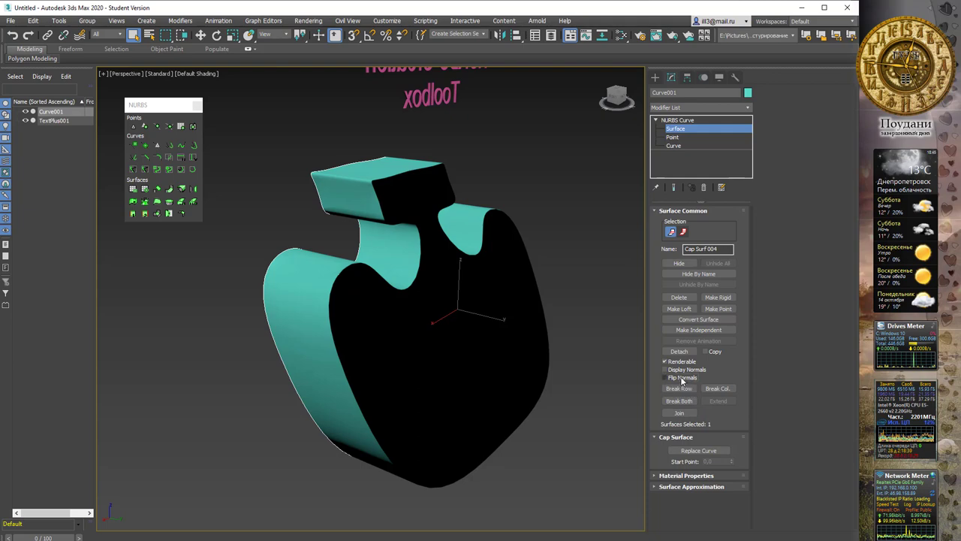
click(664, 377)
mouse_move(454, 281)
alt+middle_down()
mouse_move(545, 261)
mouse_move(420, 278)
alt+middle_up()
mouse_move(516, 219)
alt+middle_down()
mouse_move(476, 221)
mouse_move(635, 182)
alt+middle_up()
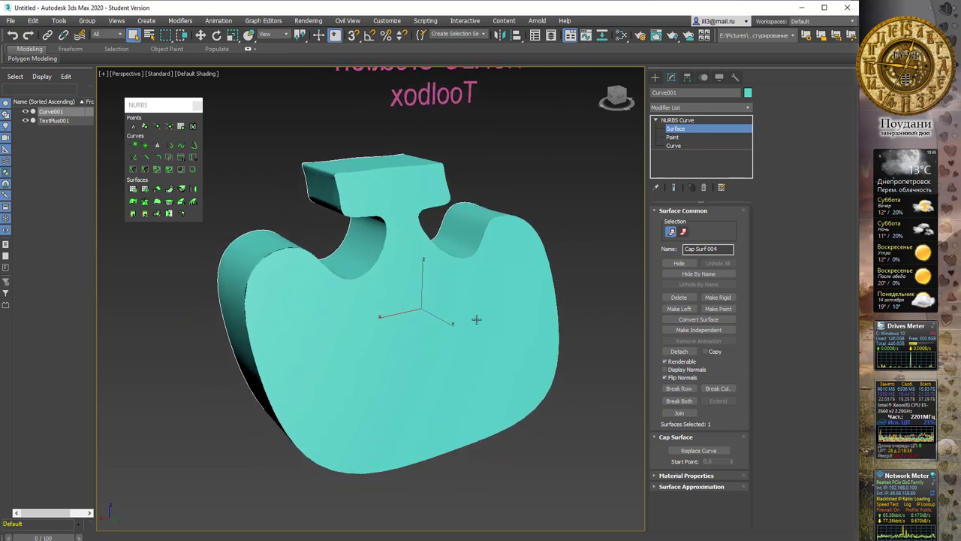
alt+middle_drag(425, 308, 449, 264)
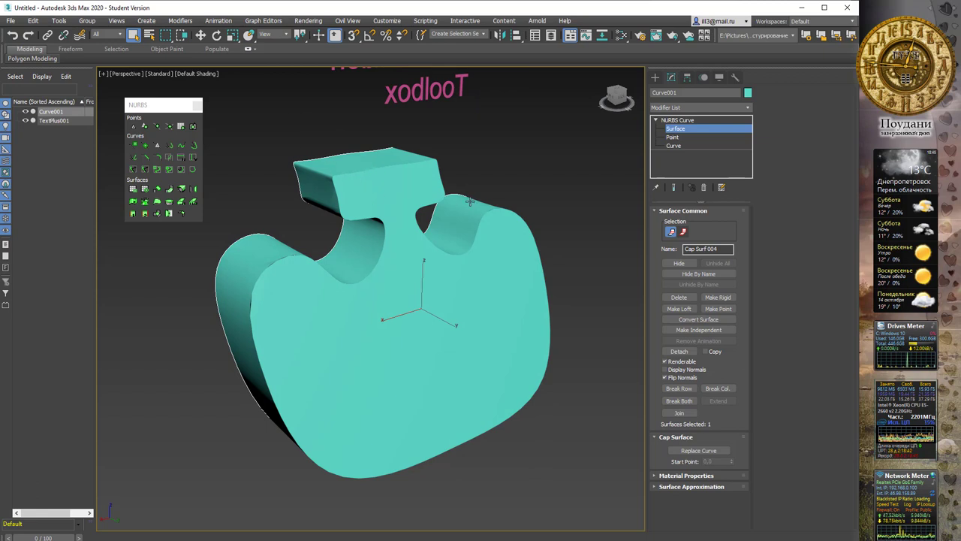
At Point level, move the outline's top-left corner point up and to the left
click(672, 137)
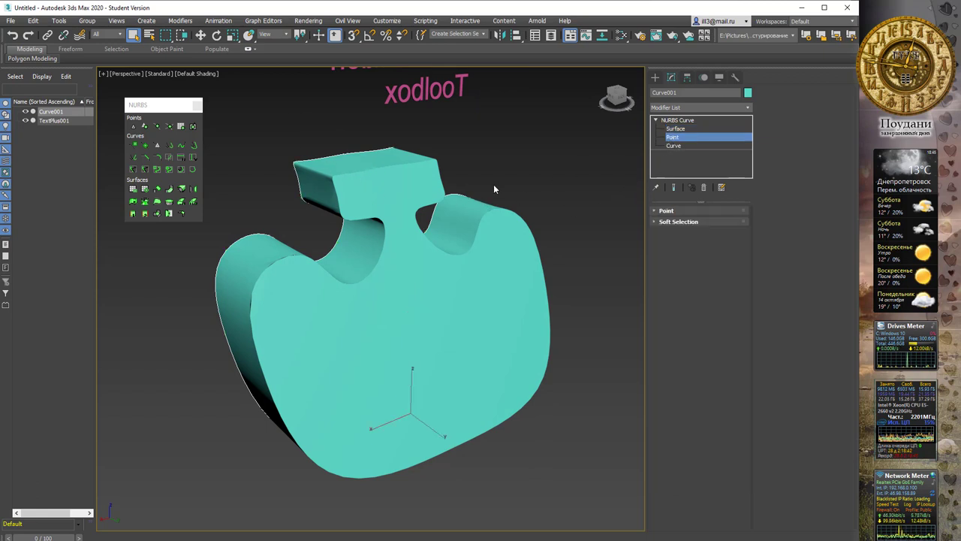
drag(291, 154, 314, 192)
key(w)
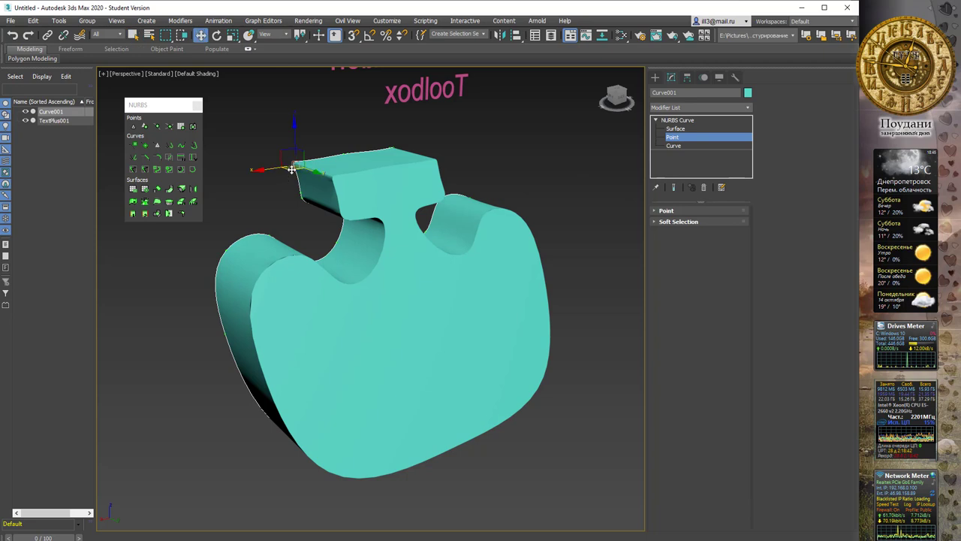
mouse_move(288, 160)
mouse_down()
mouse_move(263, 148)
mouse_move(233, 166)
mouse_up()
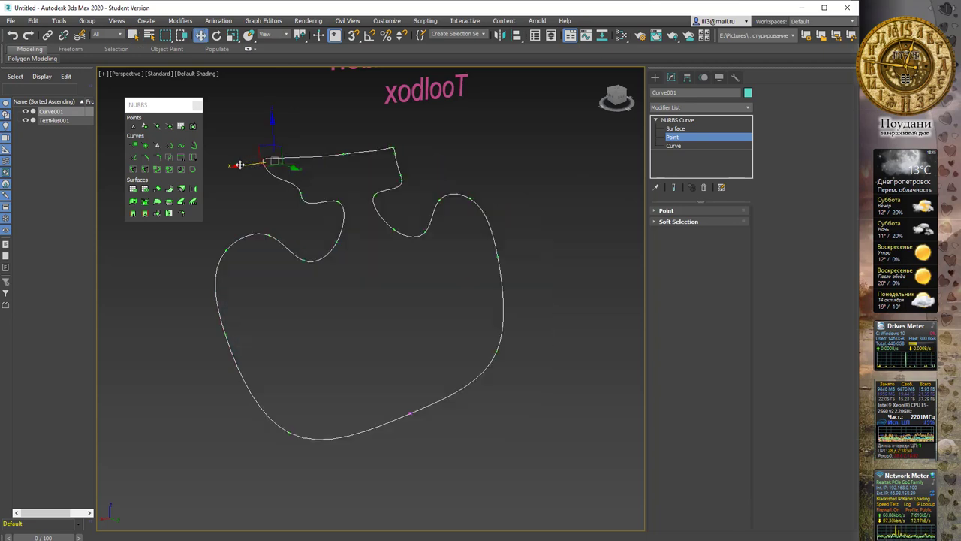
Orbit to a frontal view and select the solid's outline curve at Curve level
mouse_move(315, 225)
alt+middle_down()
mouse_move(387, 231)
mouse_move(510, 208)
mouse_move(281, 236)
alt+middle_up()
scroll(387, 231, up, 3)
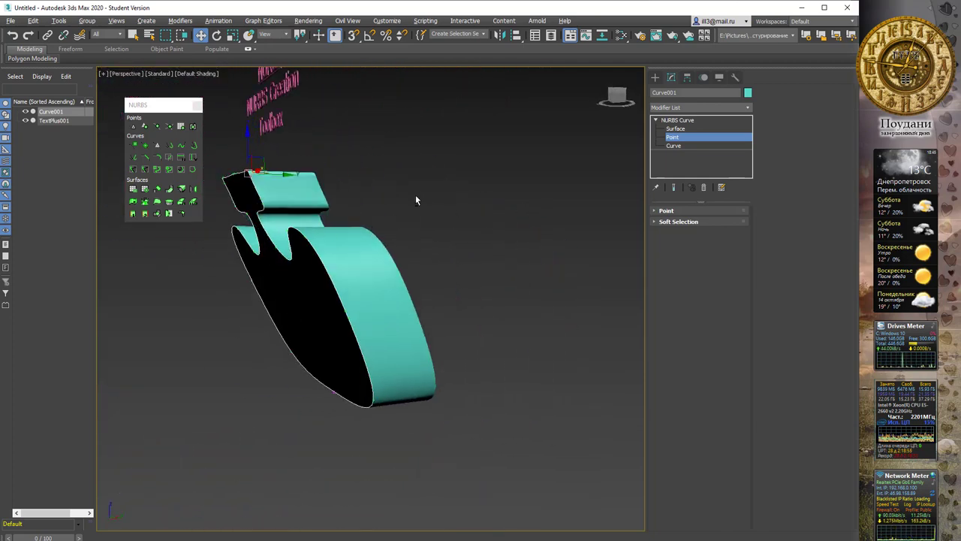
mouse_move(416, 200)
alt+middle_down()
mouse_move(321, 215)
mouse_move(461, 241)
mouse_move(429, 252)
alt+middle_up()
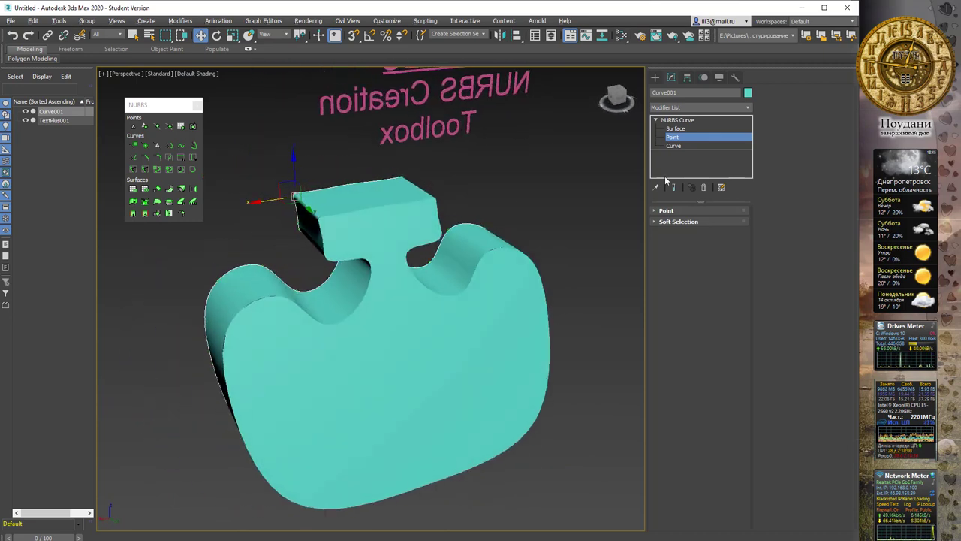
click(674, 146)
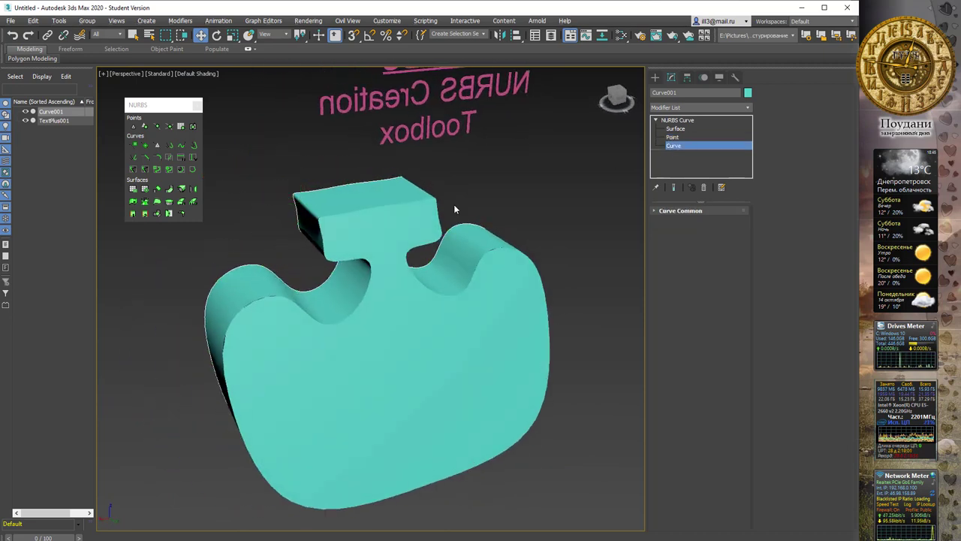
click(329, 189)
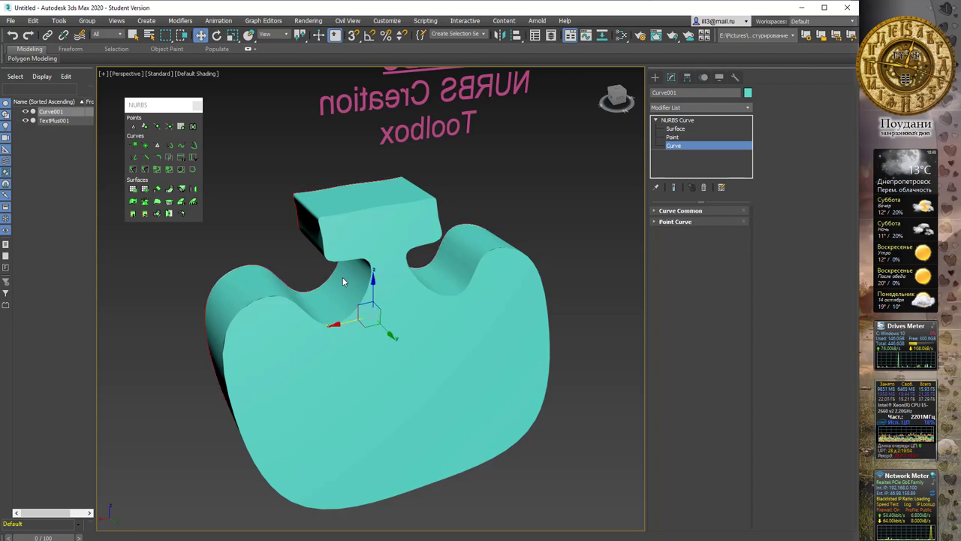
Switch the viewport to Edged Faces shading with F3 and F4, then zoom out around the solid
key(F3)
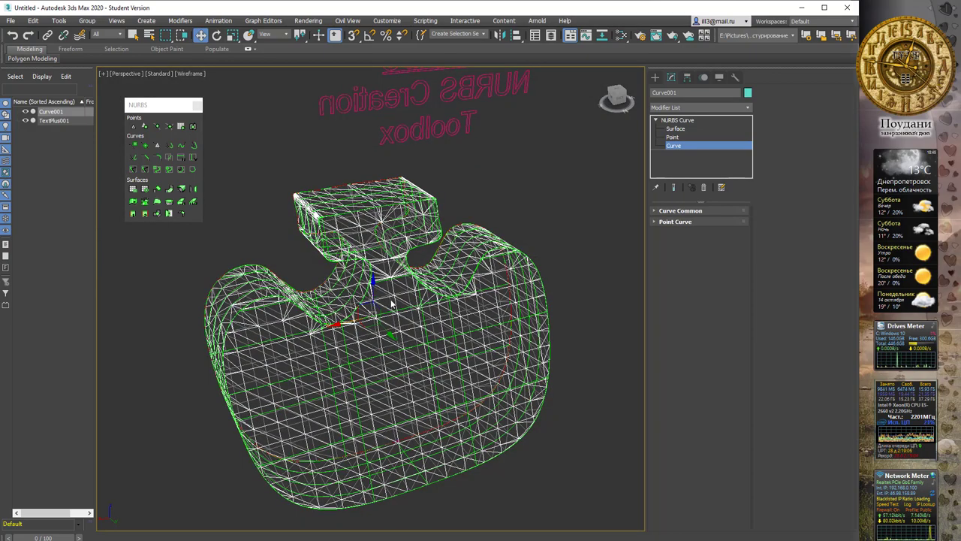
alt+middle_drag(392, 301, 401, 296)
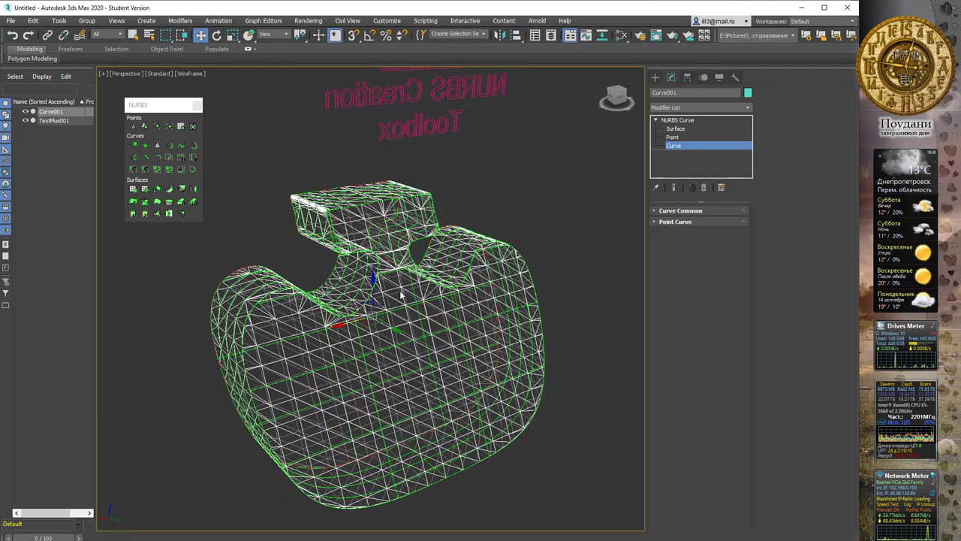
key(F3)
key(F4)
mouse_move(434, 305)
alt+middle_down()
mouse_move(432, 288)
mouse_move(440, 288)
mouse_move(392, 272)
alt+middle_up()
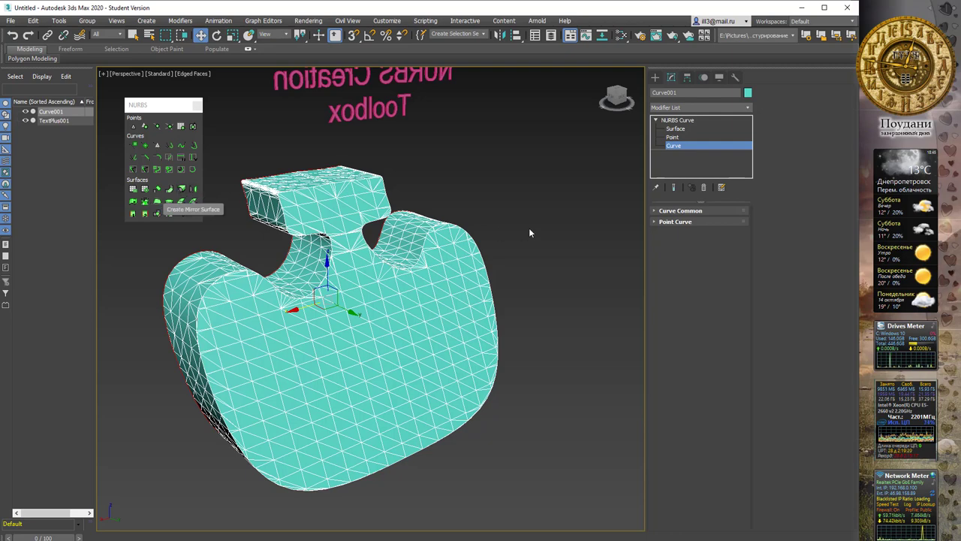
alt+middle_drag(529, 227, 489, 240)
click(505, 236)
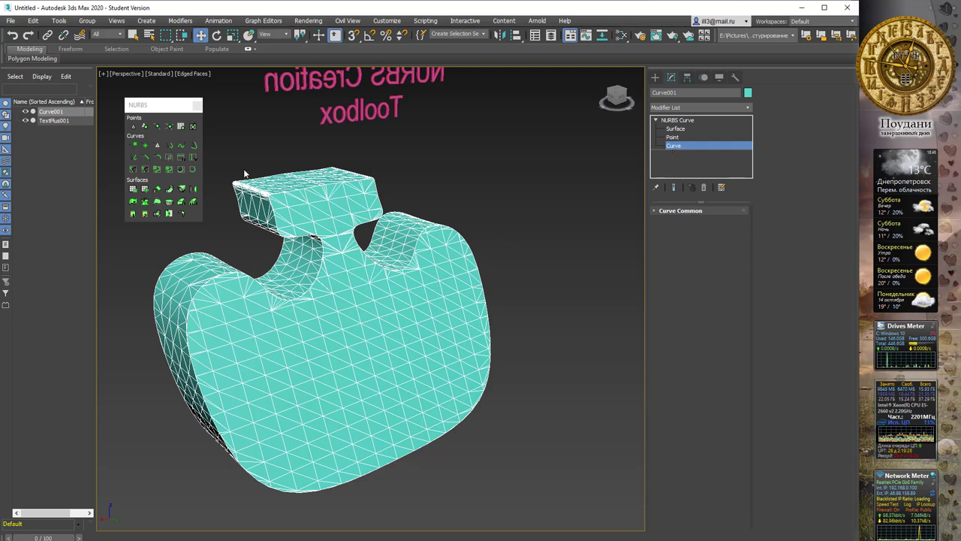
click(414, 420)
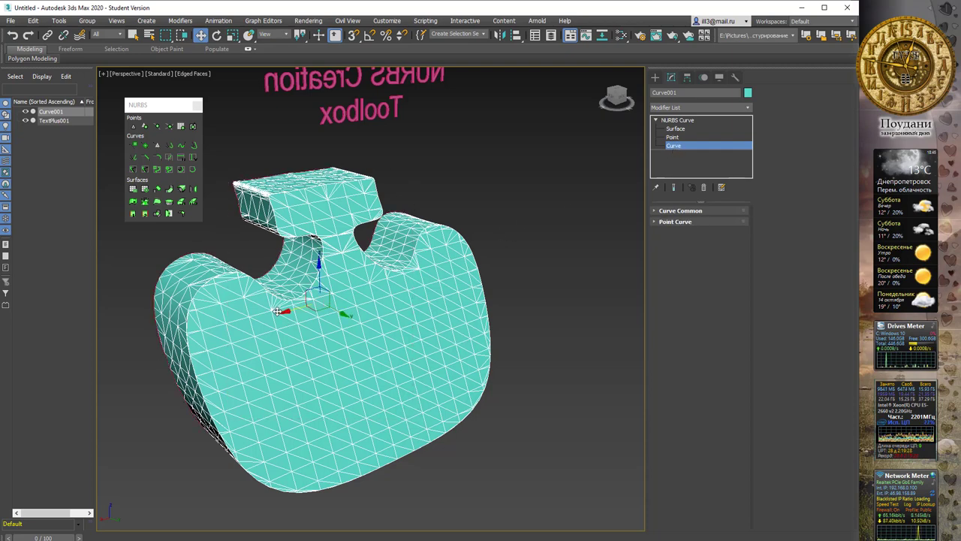
mouse_move(415, 299)
alt+middle_down()
mouse_move(486, 283)
mouse_move(504, 258)
alt+middle_up()
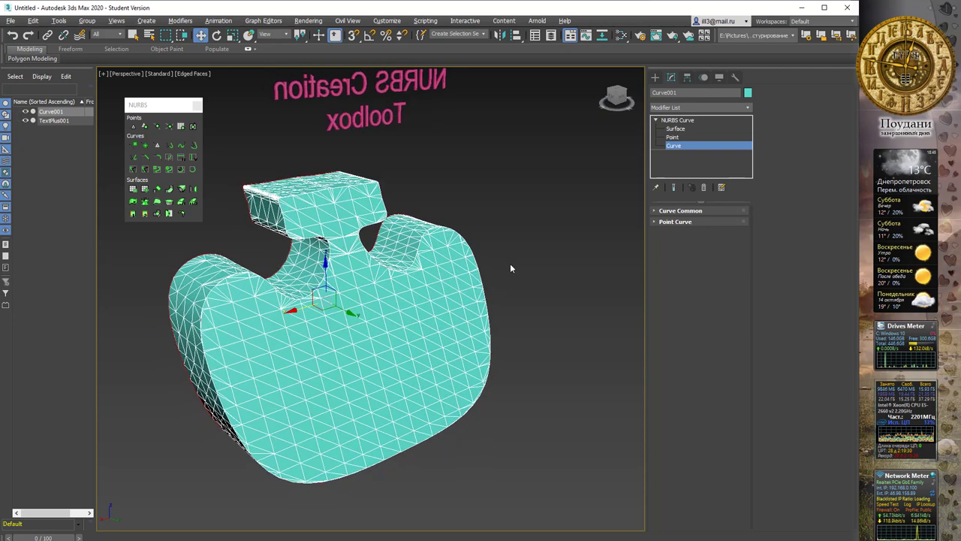
click(520, 272)
scroll(517, 273, down, 2)
scroll(503, 270, down, 2)
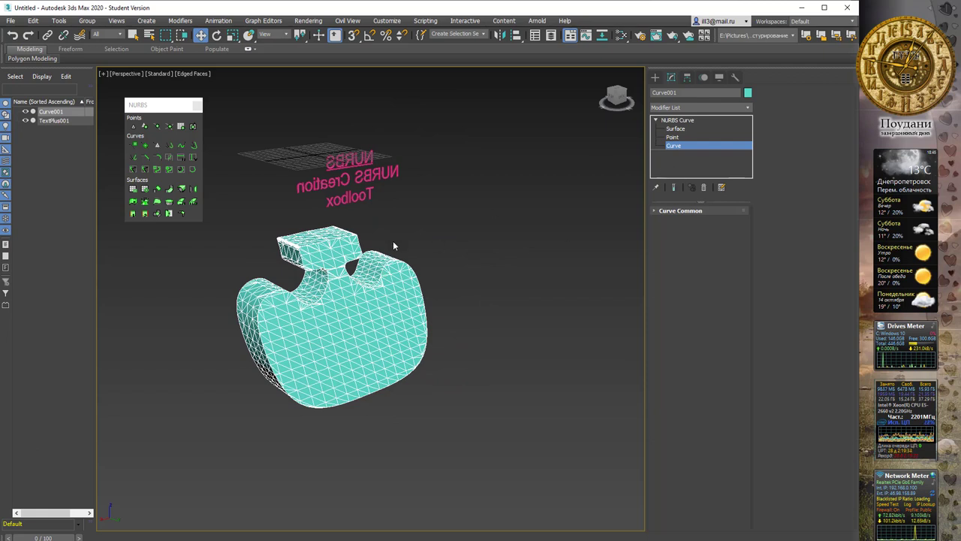
Clone the outline curve off to the right as an independent copy
click(410, 392)
drag(308, 310, 526, 245)
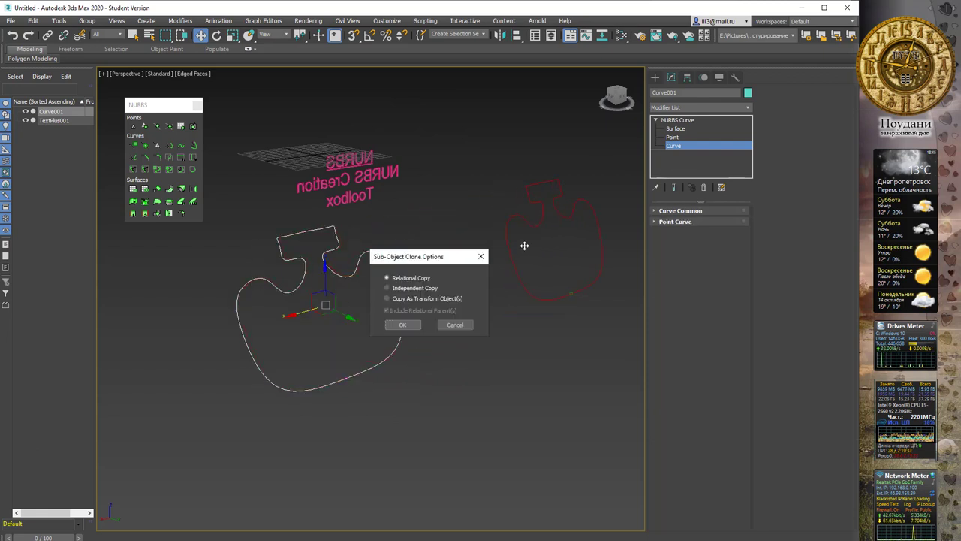
click(386, 287)
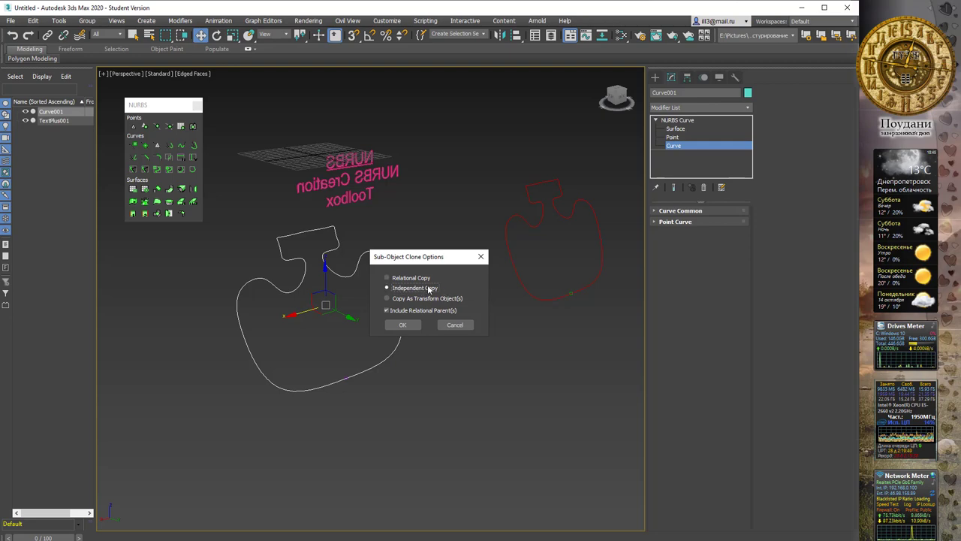
click(403, 325)
Rotate the copied curve to stand upright and reselect it
mouse_move(494, 216)
alt+middle_down()
mouse_move(360, 260)
mouse_move(342, 292)
mouse_move(437, 184)
mouse_move(432, 190)
mouse_move(456, 189)
mouse_move(508, 215)
alt+middle_up()
key(e)
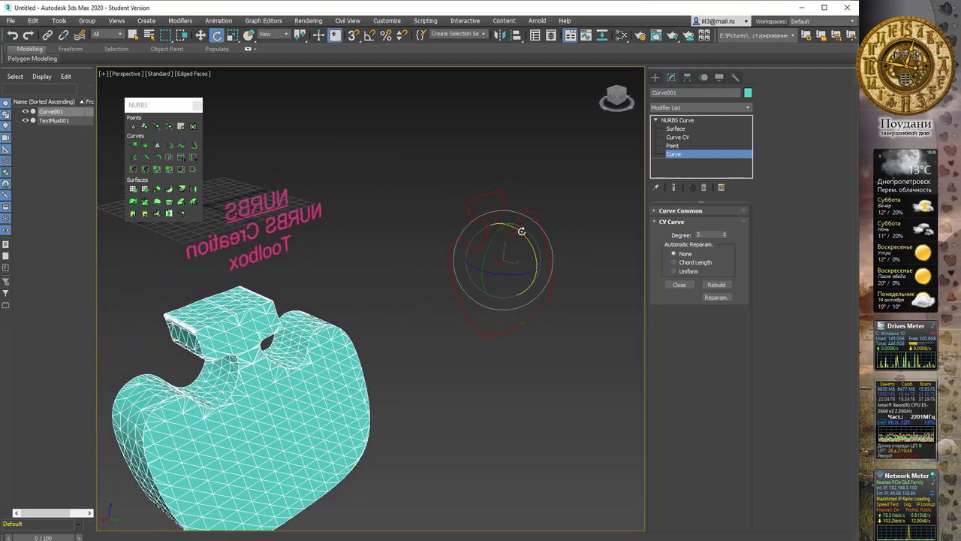
drag(526, 234, 543, 194)
mouse_move(544, 190)
alt+middle_down()
mouse_move(478, 175)
mouse_move(528, 178)
mouse_move(531, 244)
alt+middle_up()
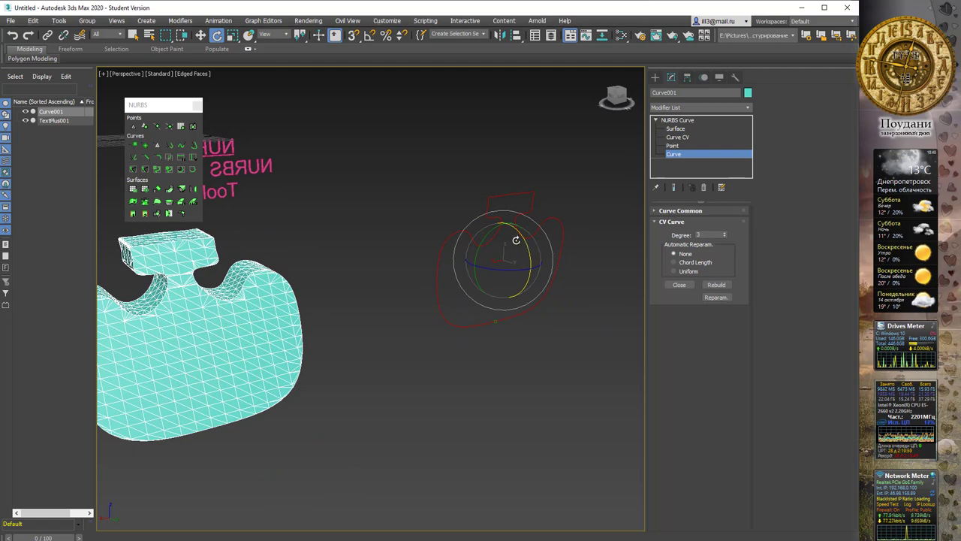
click(408, 155)
click(489, 275)
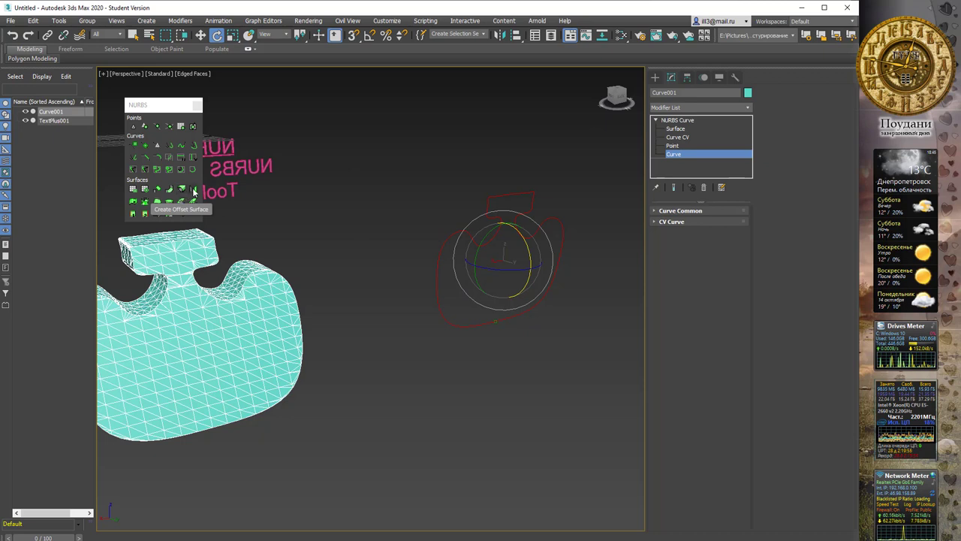
Lathe the copied curve into a revolved surface and flip its normals
click(144, 202)
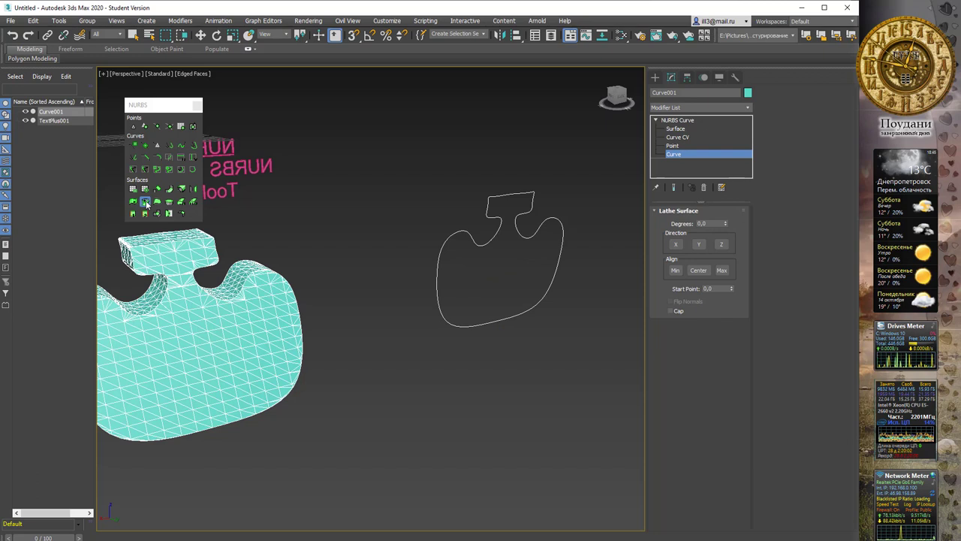
click(160, 110)
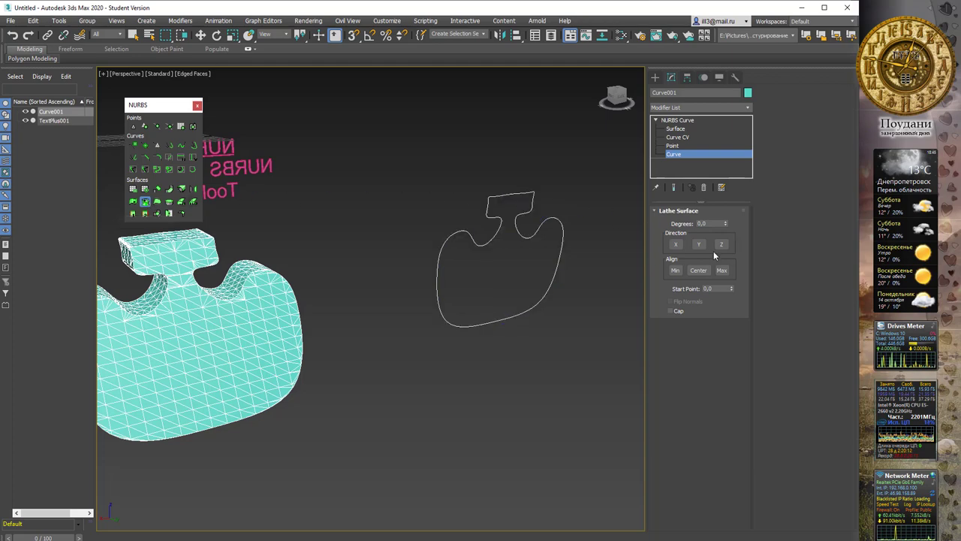
click(498, 217)
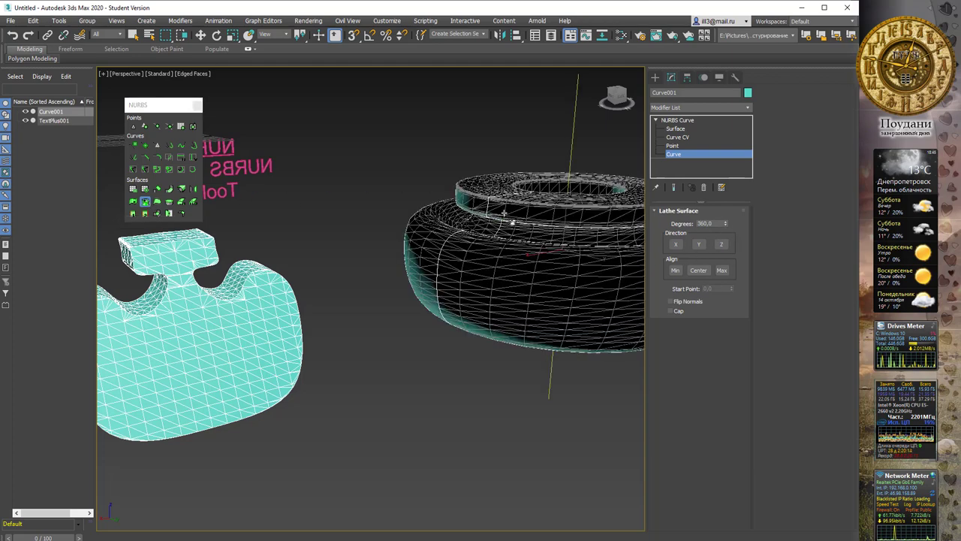
mouse_move(505, 212)
middle_down()
mouse_move(506, 180)
mouse_move(450, 180)
middle_up()
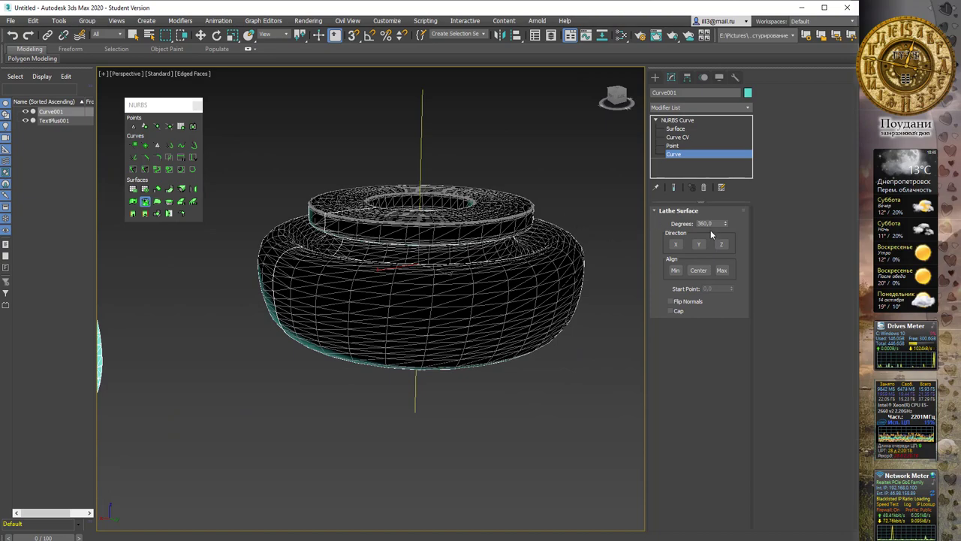
click(670, 301)
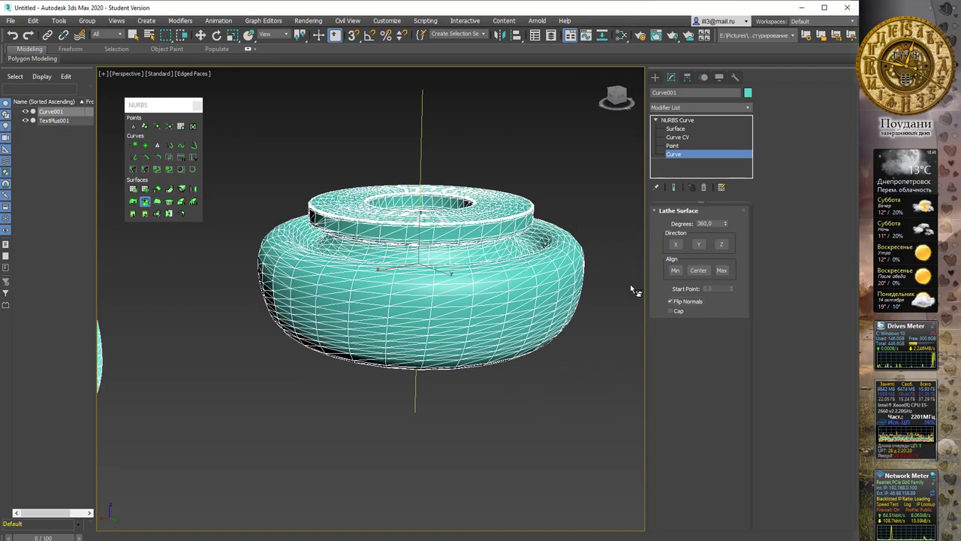
mouse_move(498, 254)
alt+middle_down()
mouse_move(488, 193)
mouse_move(484, 301)
mouse_move(511, 264)
alt+middle_up()
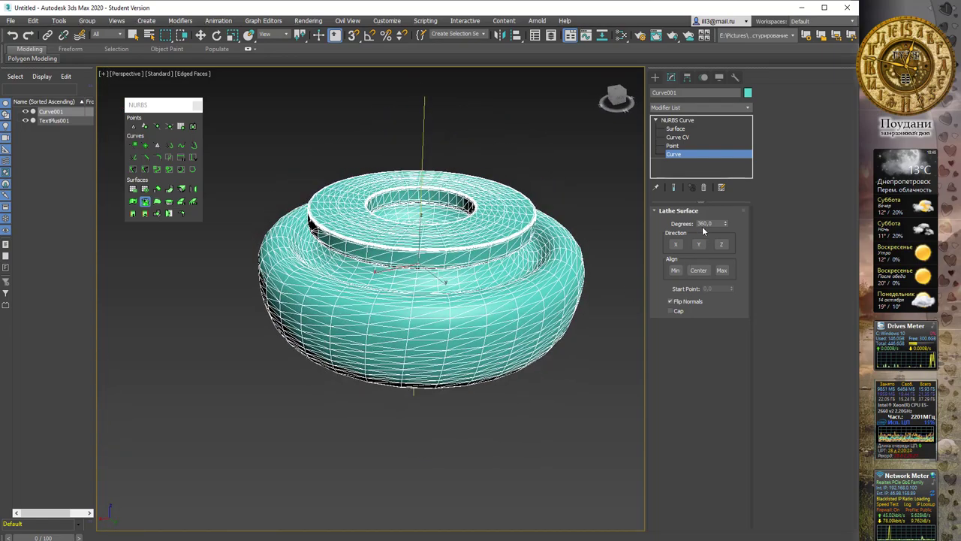
Set the lathe axis to Y with Max alignment, unflip normals, and adjust the Degrees sweep
click(676, 246)
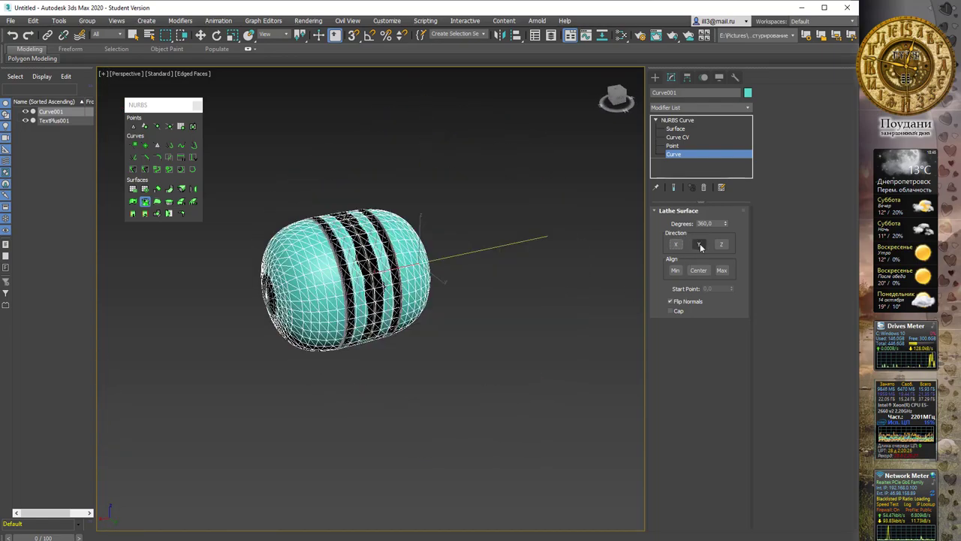
click(721, 245)
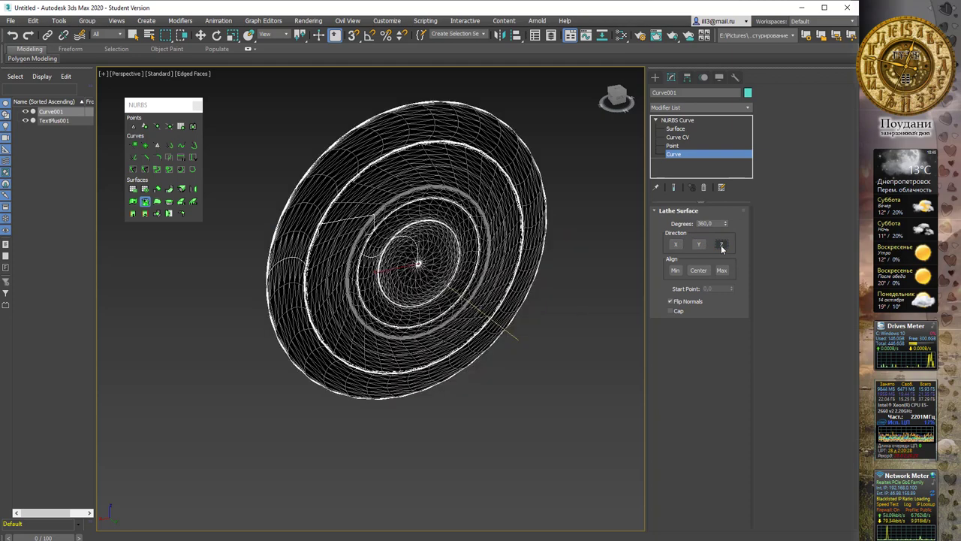
click(697, 245)
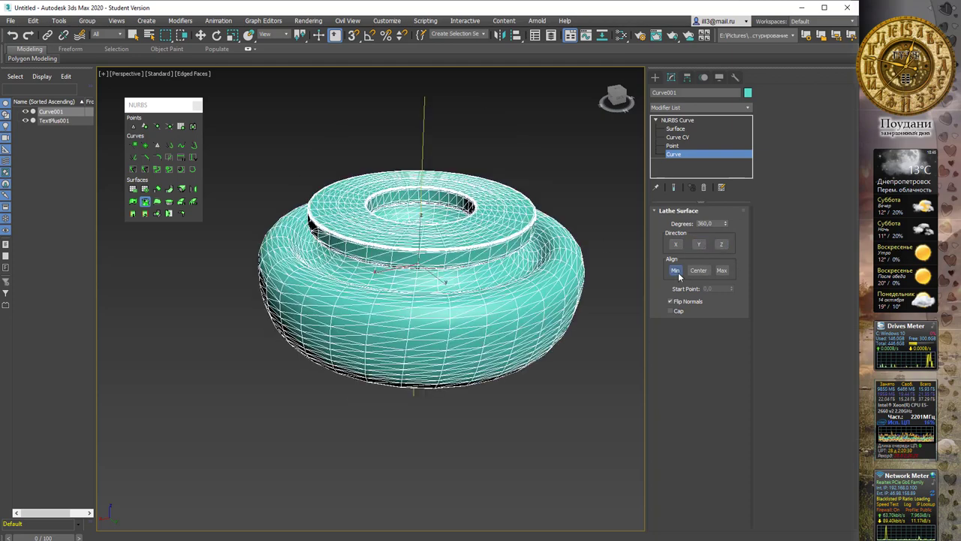
click(702, 271)
click(721, 270)
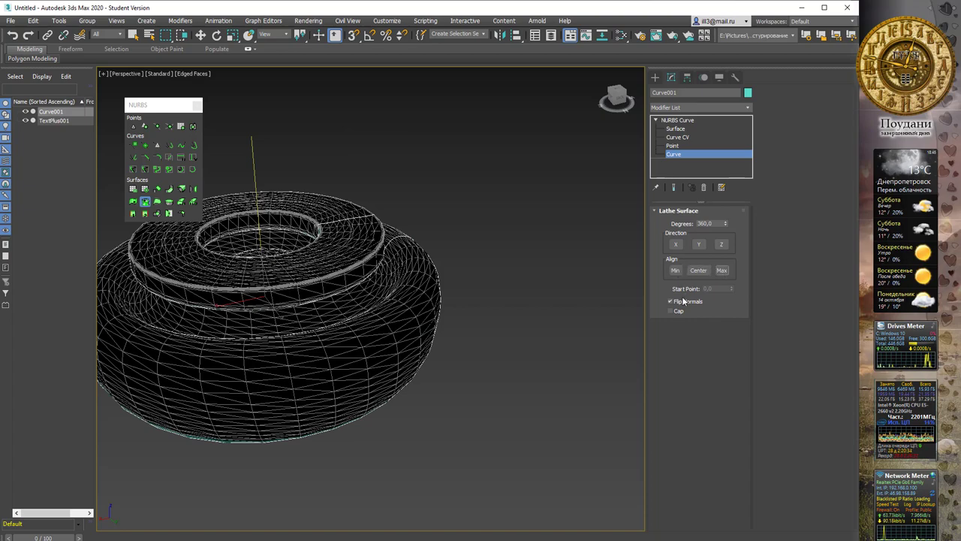
click(682, 300)
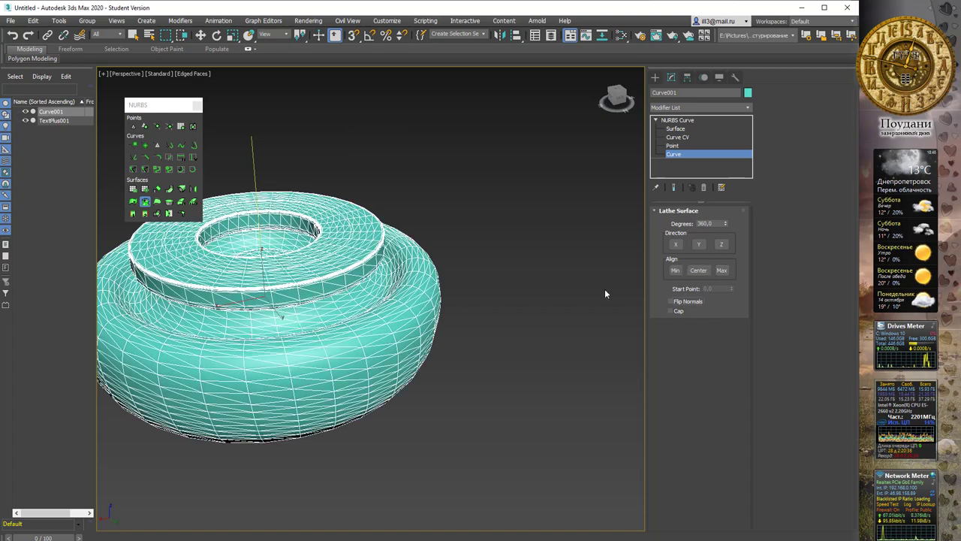
alt+middle_drag(605, 294, 390, 215)
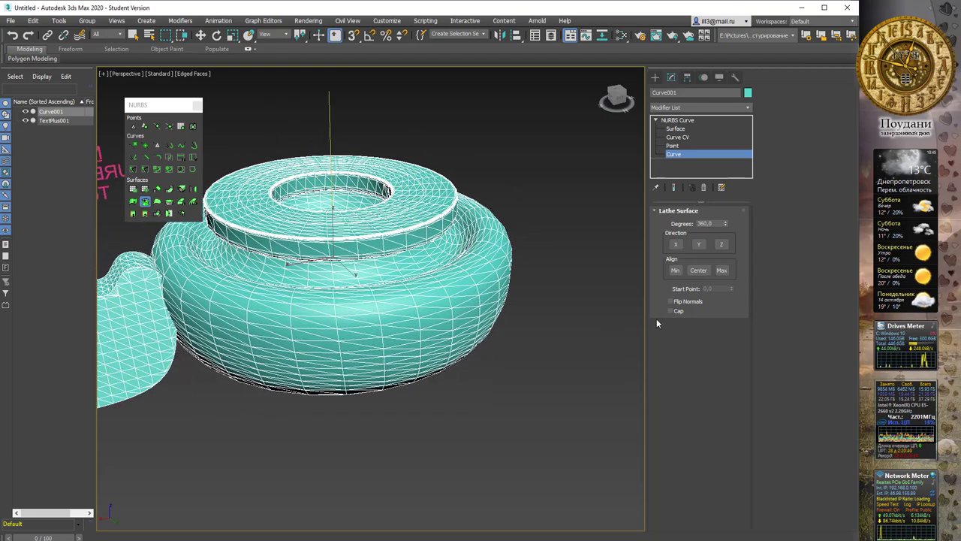
mouse_move(468, 188)
alt+middle_down()
mouse_move(448, 153)
mouse_move(664, 290)
alt+middle_up()
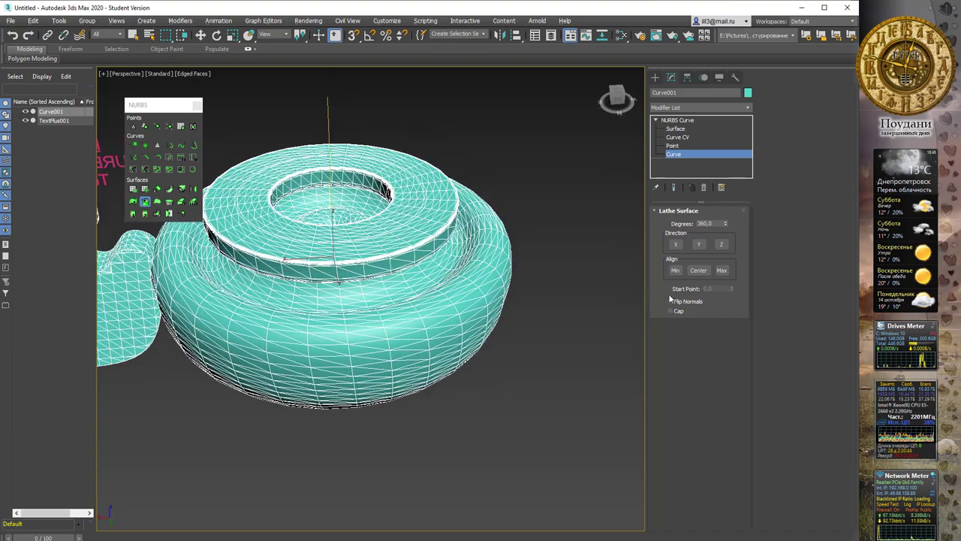
mouse_move(726, 227)
mouse_down()
mouse_move(729, 239)
mouse_move(728, 224)
mouse_up()
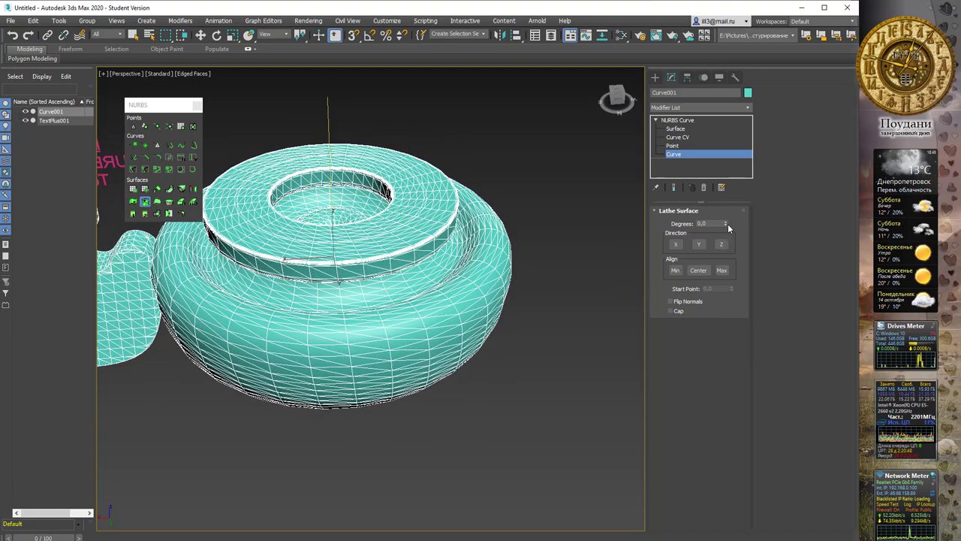
alt+middle_drag(356, 210, 382, 215)
Create a standard Cylinder primitive standing beside the pot
key(w)
click(460, 204)
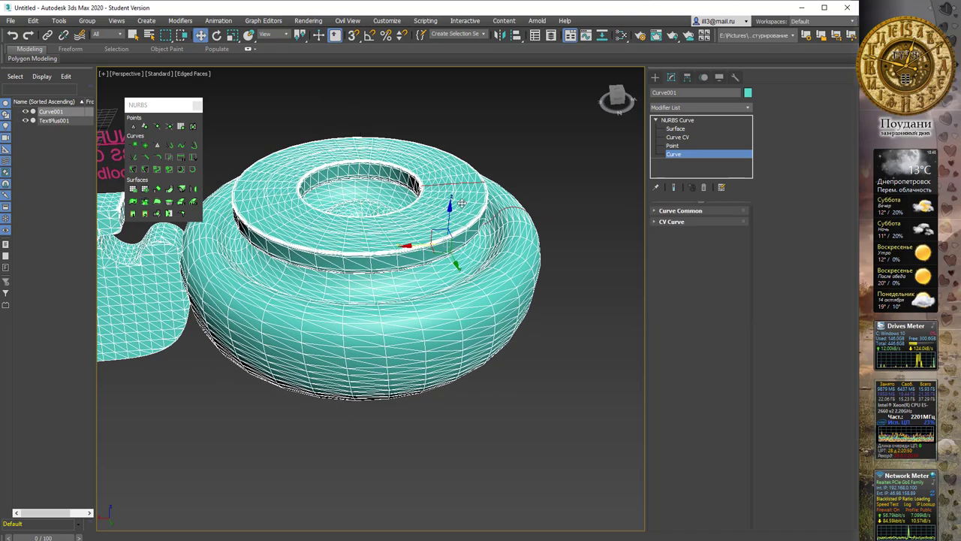
alt+middle_drag(536, 178, 539, 188)
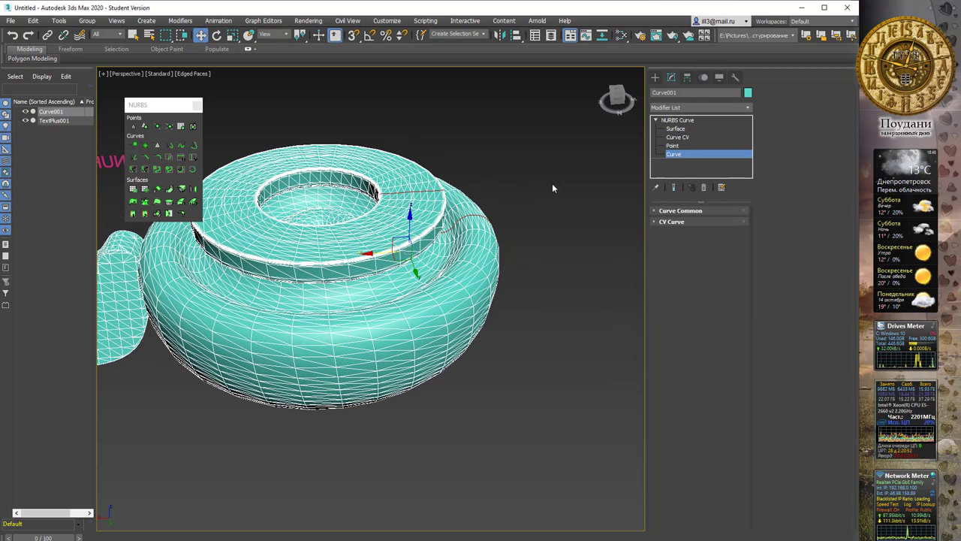
click(654, 78)
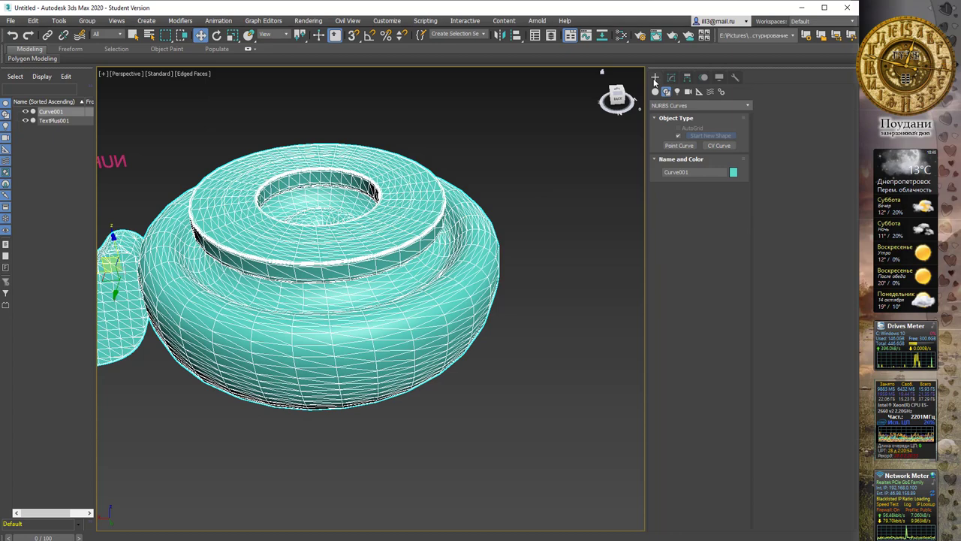
alt+middle_drag(554, 157, 514, 167)
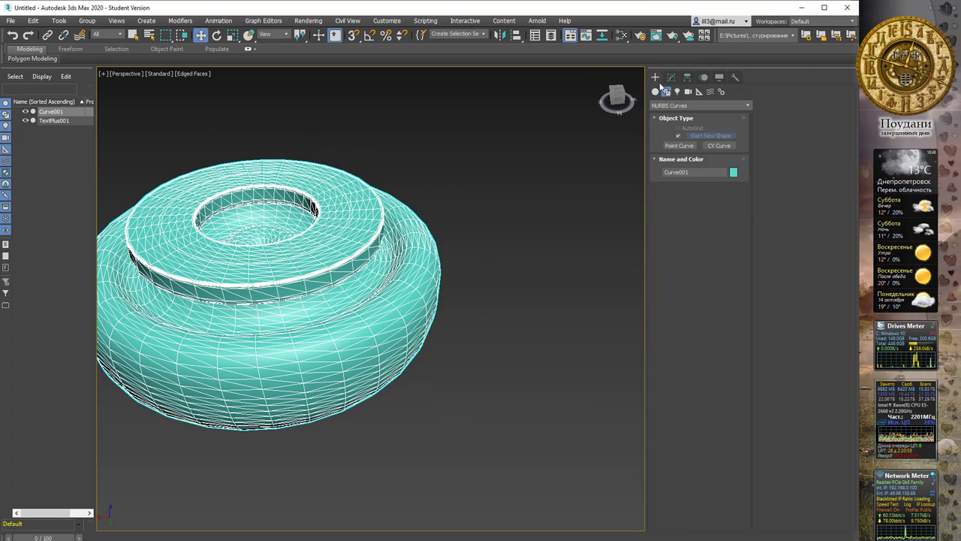
click(656, 93)
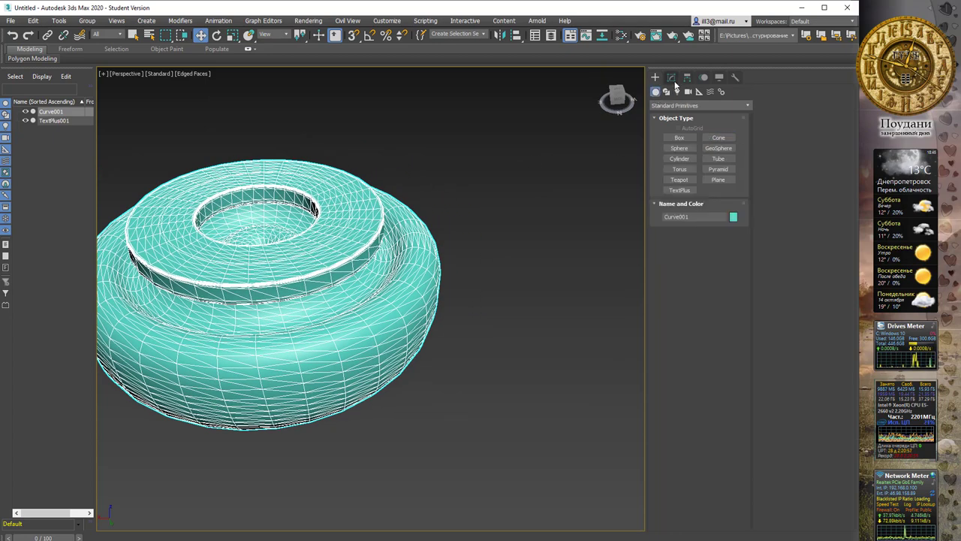
click(679, 149)
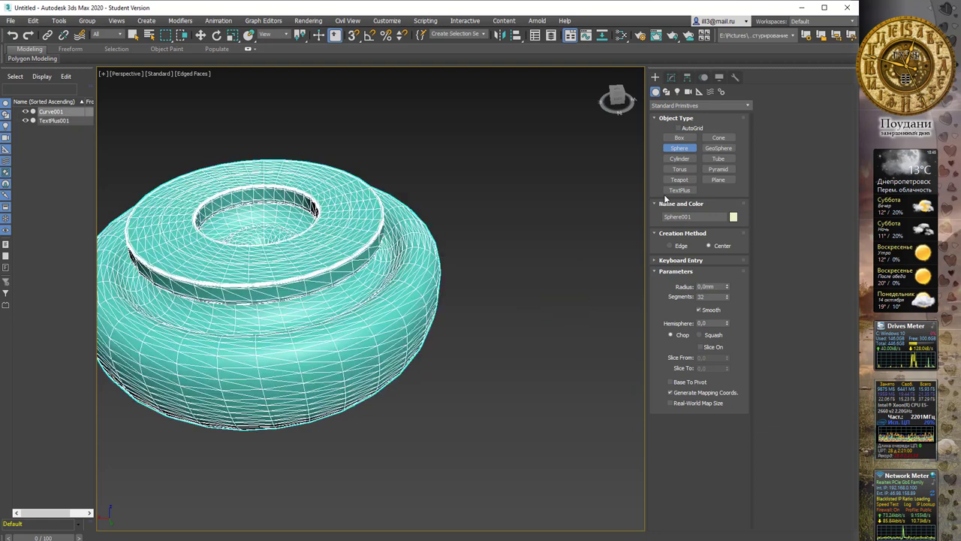
click(678, 158)
drag(517, 315, 528, 321)
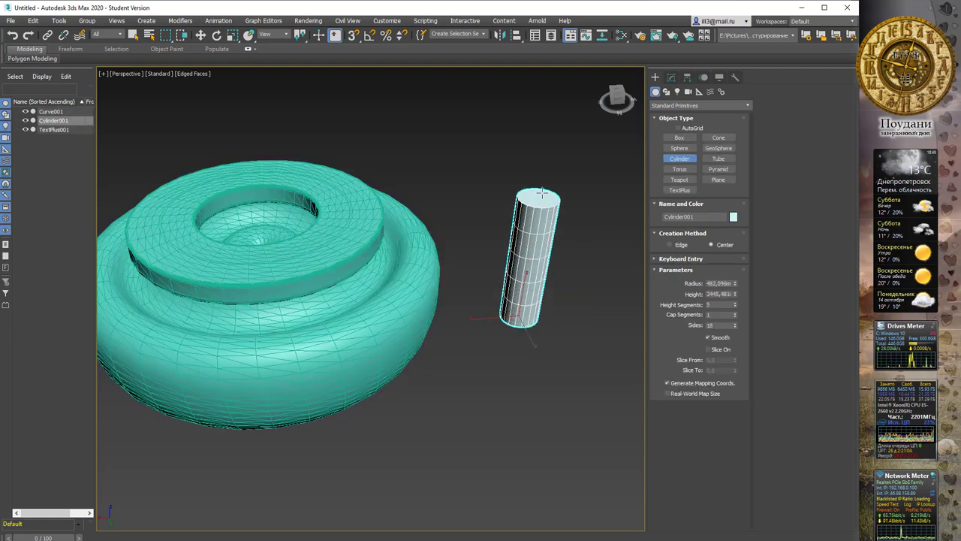
click(540, 193)
key(e)
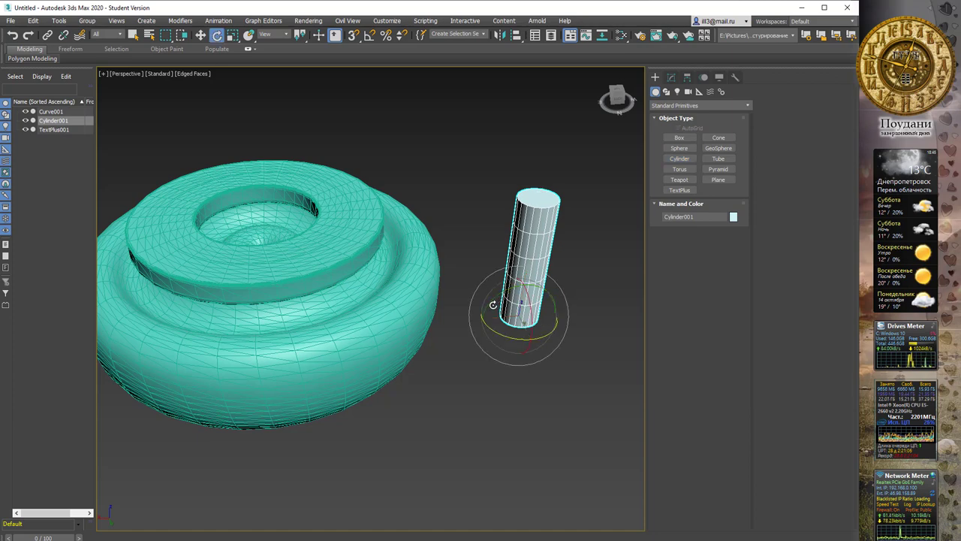
Convert the cylinder to NURBS and delete its top and bottom cap surfaces
right_click(532, 211)
mouse_move(556, 311)
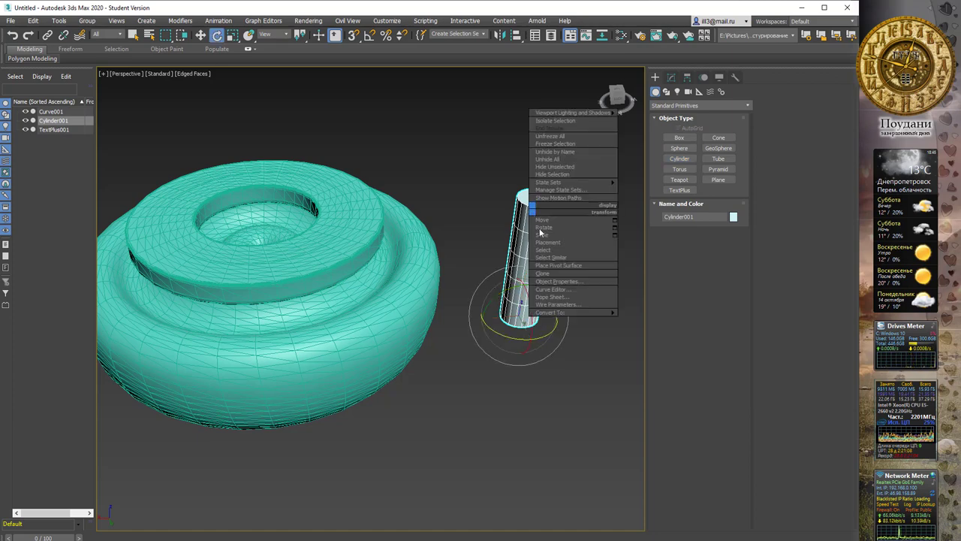
click(640, 335)
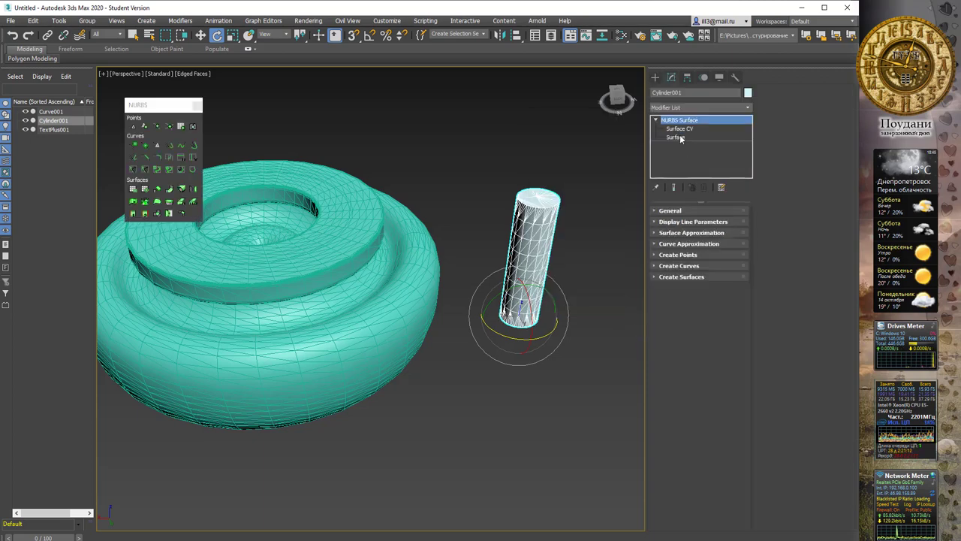
click(676, 138)
click(540, 197)
key(q)
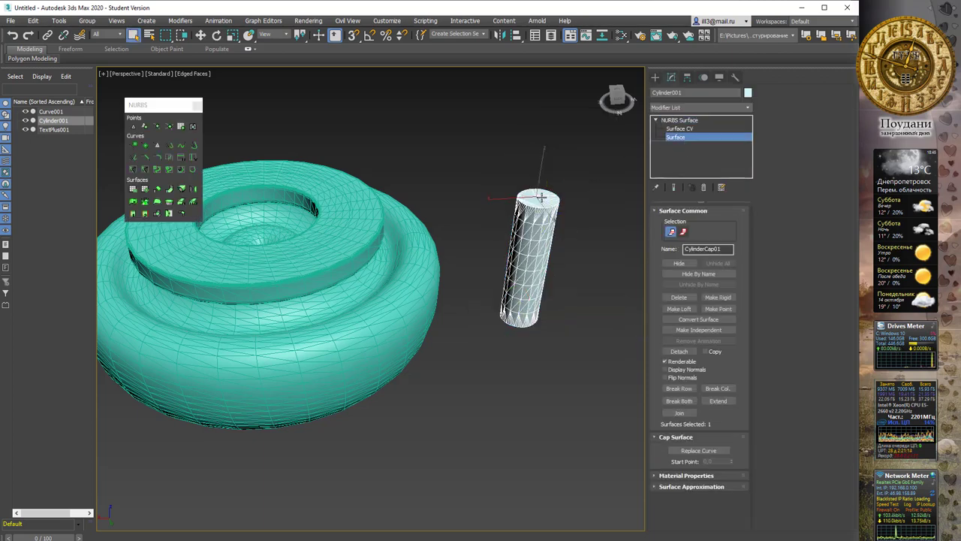
key(ctrl+d)
alt+middle_drag(532, 280, 542, 298)
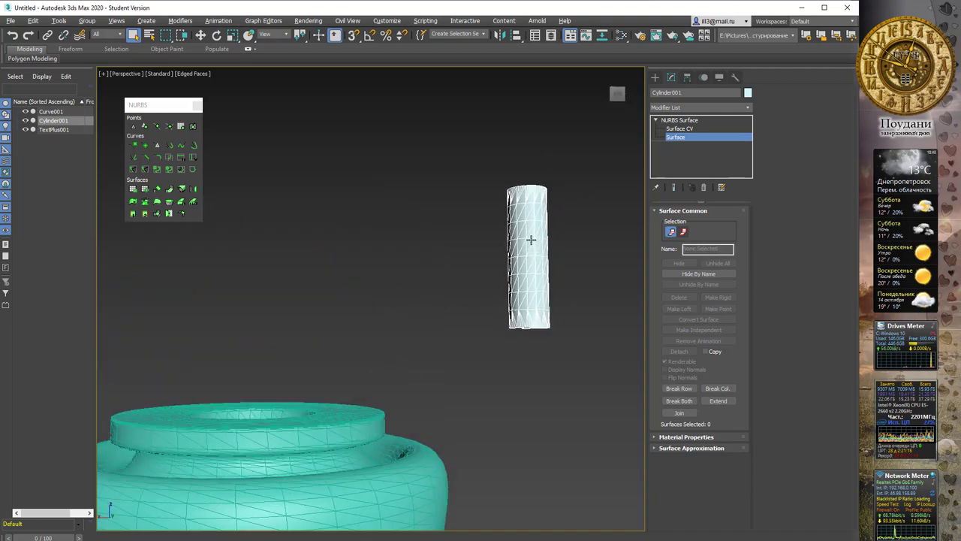
click(543, 299)
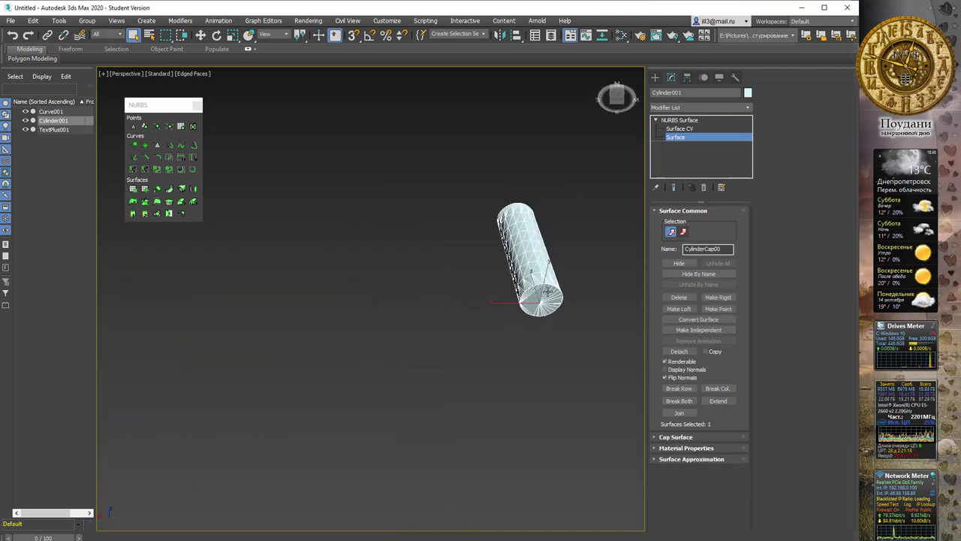
key(ctrl+d)
alt+middle_drag(538, 270, 552, 296)
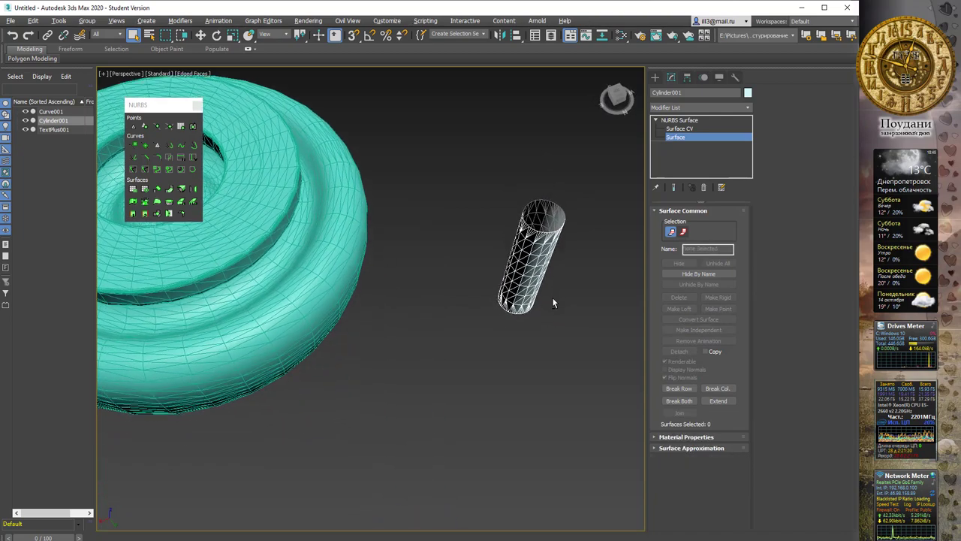
Tilt the tube about 58 degrees at object level and check it from the top view
click(681, 120)
key(e)
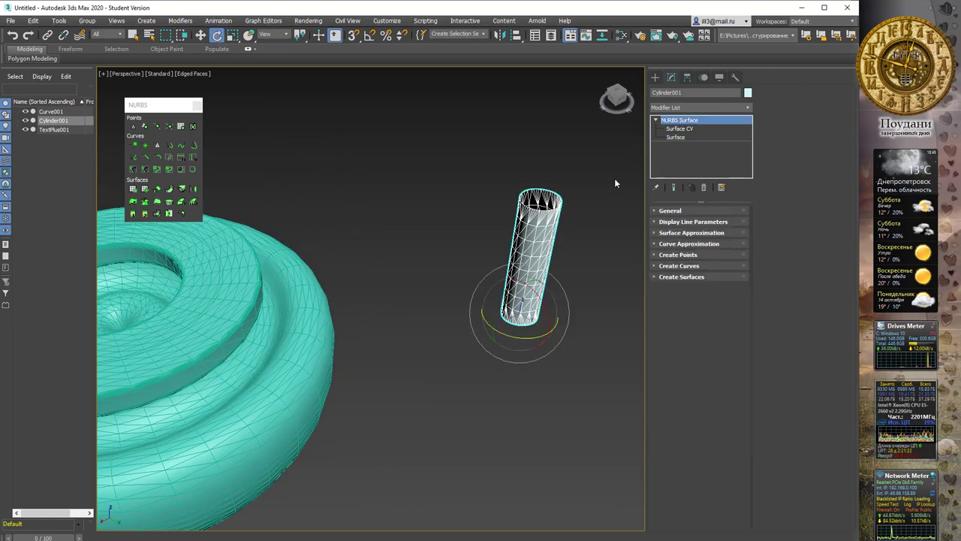
mouse_move(506, 300)
mouse_down()
mouse_move(540, 258)
mouse_move(559, 256)
mouse_up()
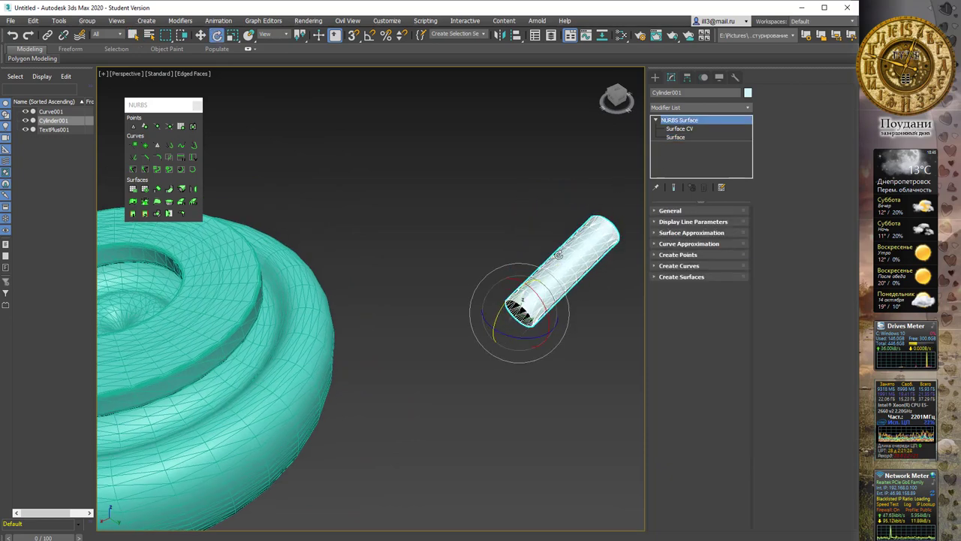
alt+middle_drag(560, 277, 522, 299)
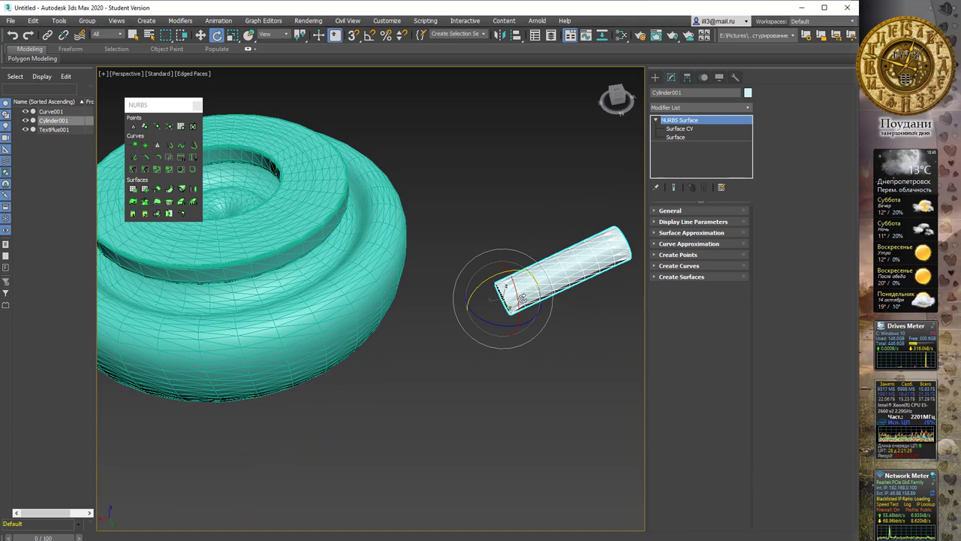
key(t)
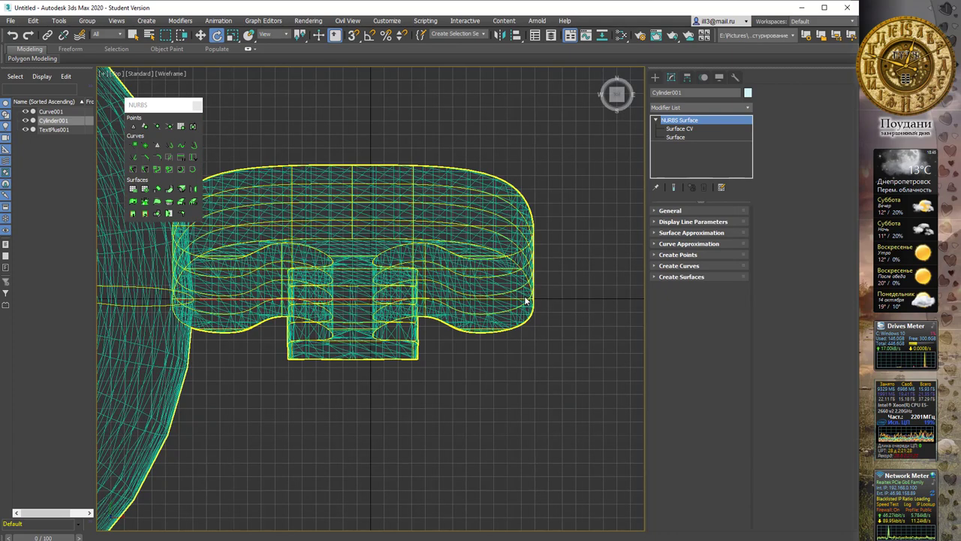
key(z)
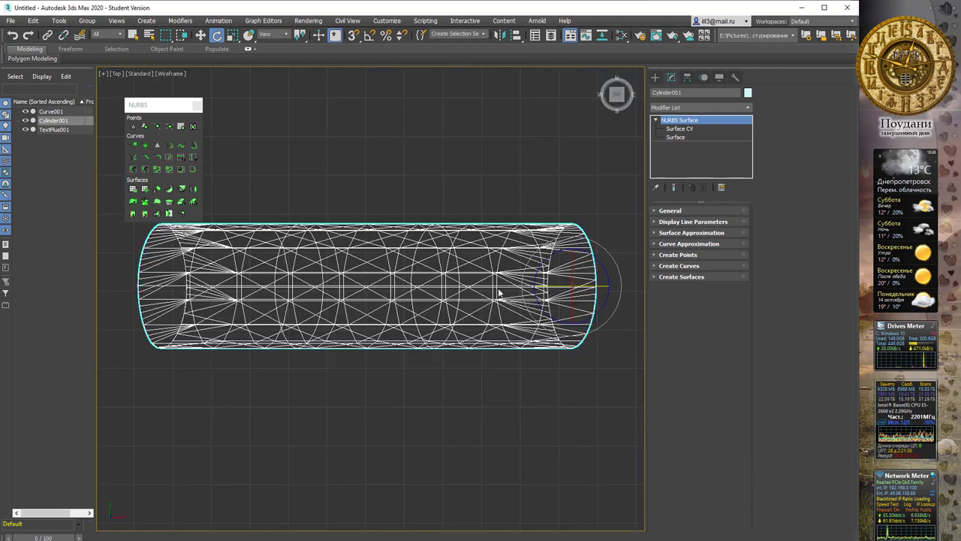
key(shift+z)
Set the tube onto the pot's side with Select and Place, using the Local reference coordinate system
key(y)
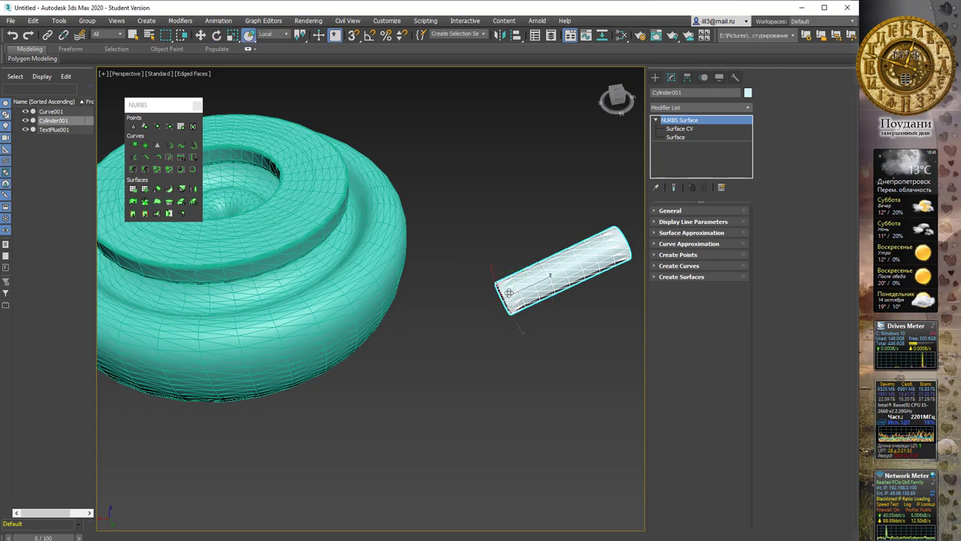
mouse_move(516, 288)
mouse_down()
mouse_move(481, 283)
mouse_move(382, 238)
mouse_move(393, 247)
mouse_up()
mouse_move(478, 215)
alt+middle_down()
mouse_move(431, 191)
mouse_move(488, 175)
mouse_move(472, 204)
alt+middle_up()
scroll(393, 247, up, 2)
scroll(393, 248, up, 2)
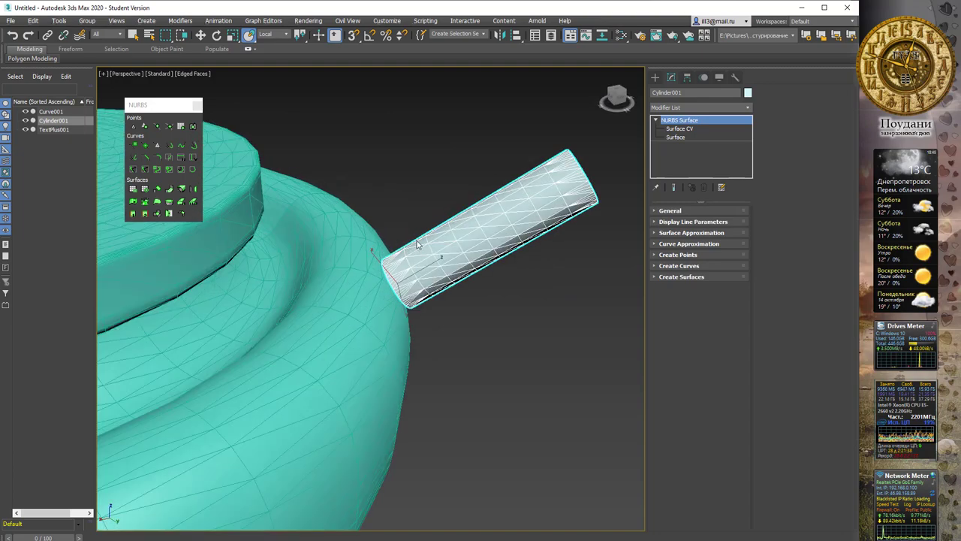
key(e)
key(w)
mouse_move(434, 232)
alt+middle_down()
mouse_move(423, 235)
mouse_move(328, 123)
alt+middle_up()
click(277, 36)
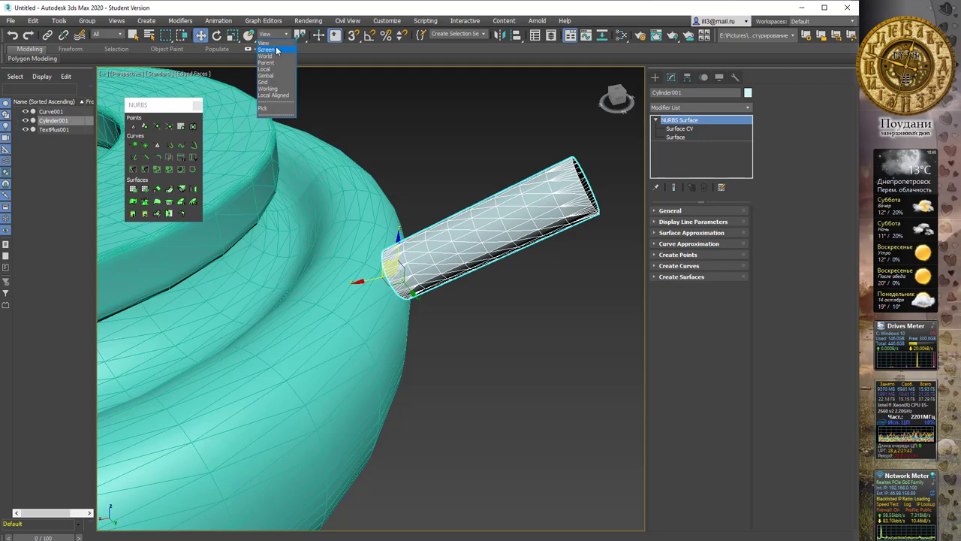
click(272, 69)
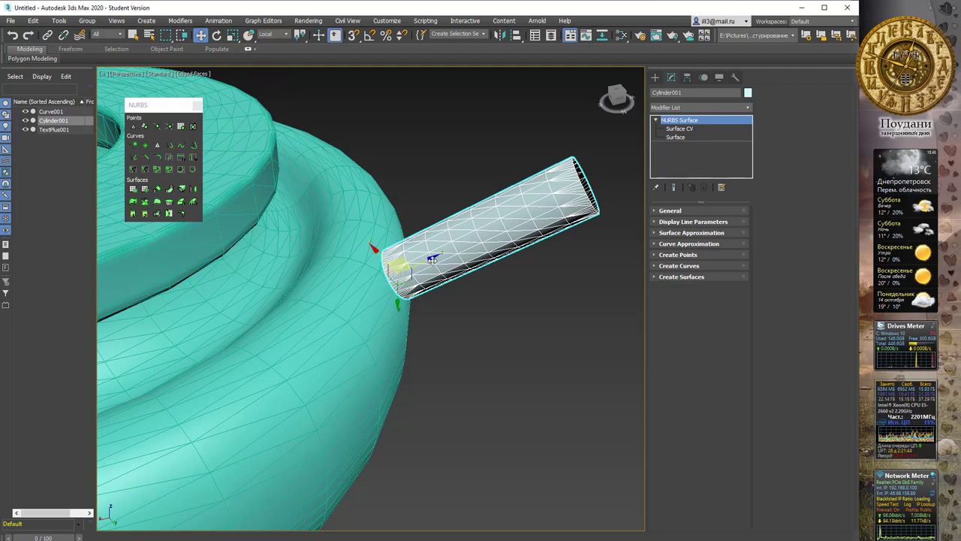
mouse_move(424, 262)
alt+middle_down()
mouse_move(462, 279)
mouse_move(459, 299)
alt+middle_up()
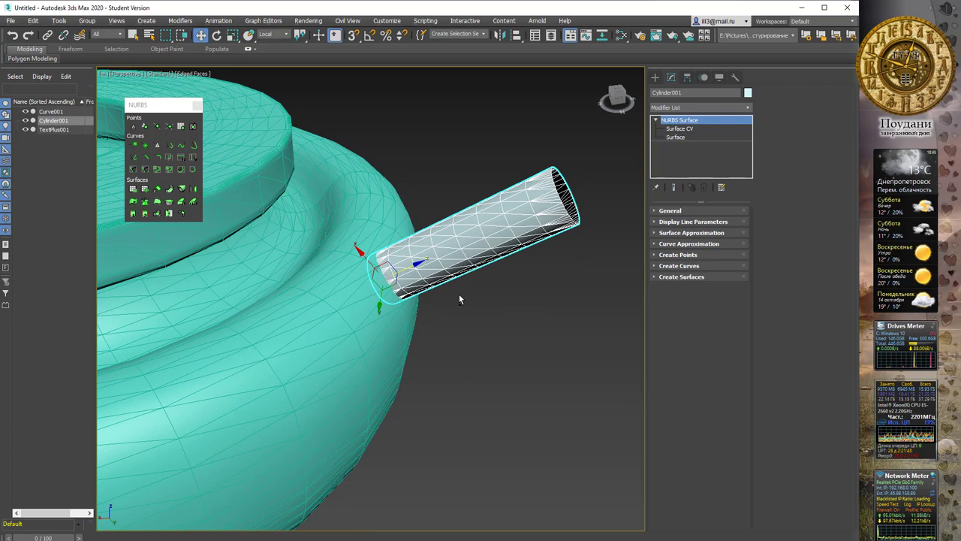
Attach Cylinder001 to the pot's Curve001 object from the General rollout
click(370, 215)
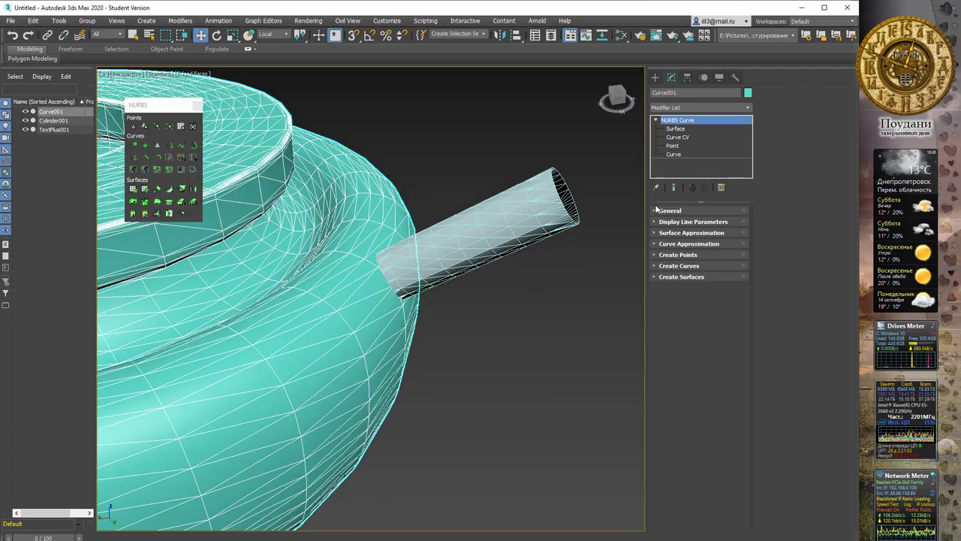
click(675, 210)
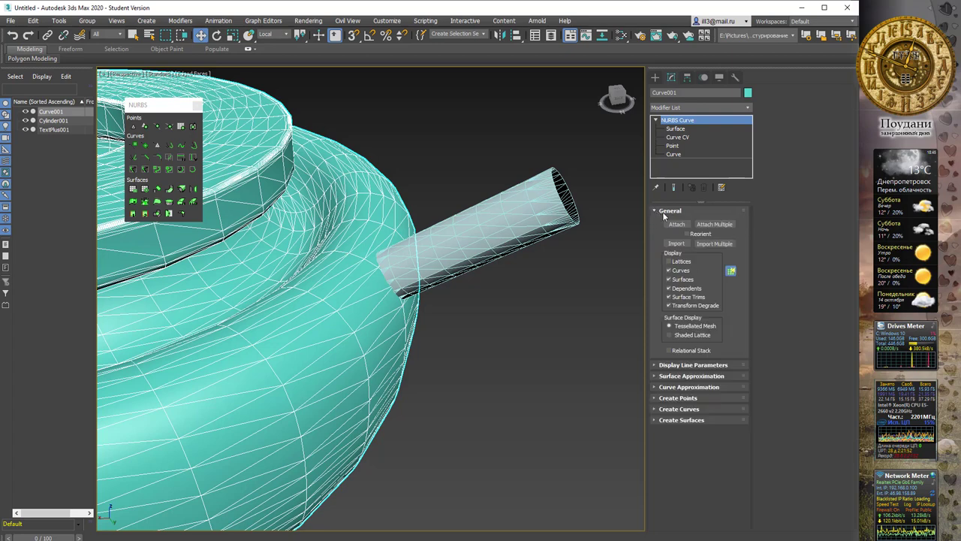
click(547, 208)
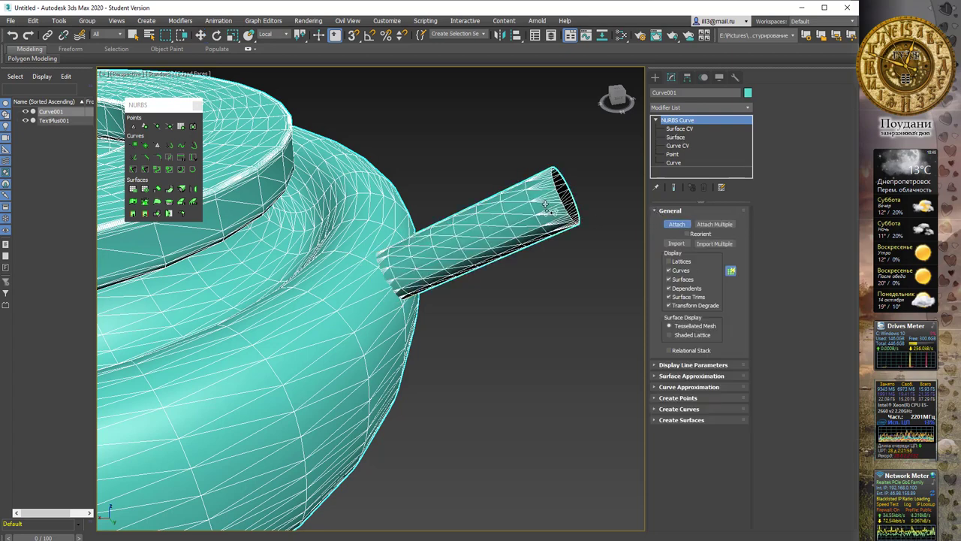
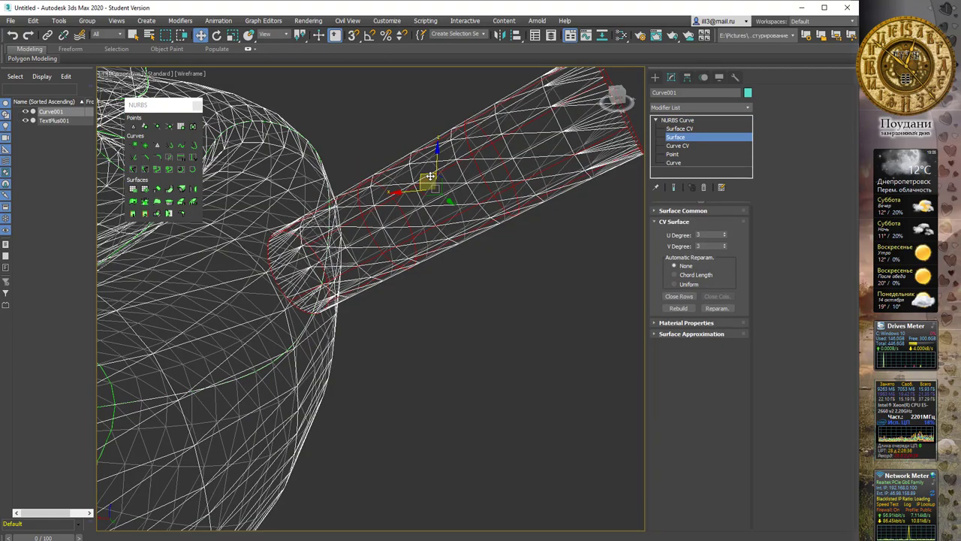
Create a fillet surface between the teapot body and the spout, shaded with edged faces
mouse_move(430, 176)
alt+middle_down()
mouse_move(381, 178)
mouse_move(382, 189)
mouse_move(433, 188)
mouse_move(376, 199)
alt+middle_up()
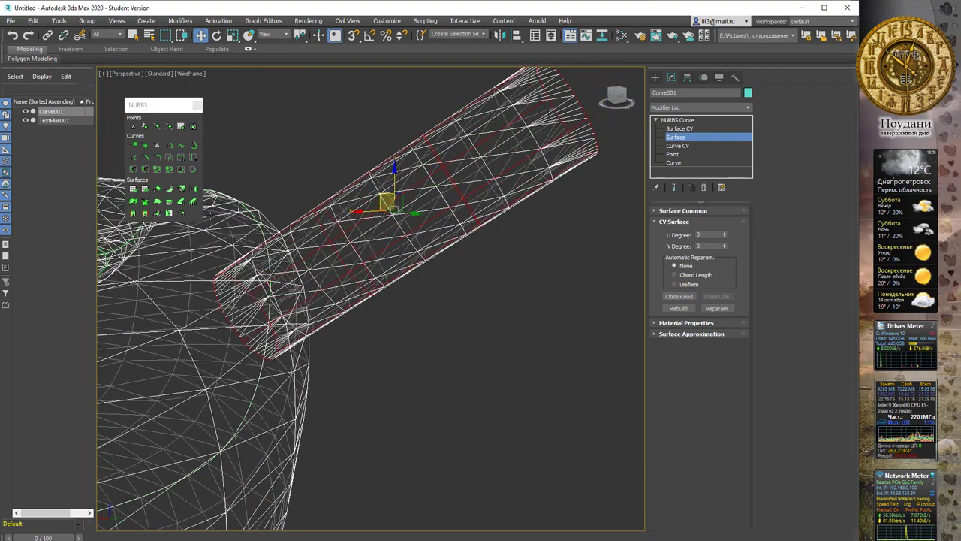
click(181, 214)
key(F3)
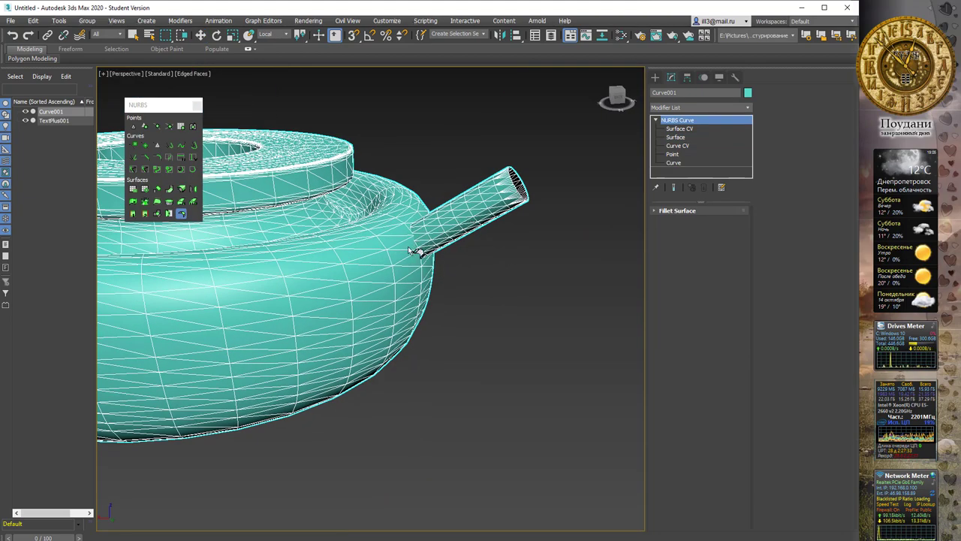
click(407, 247)
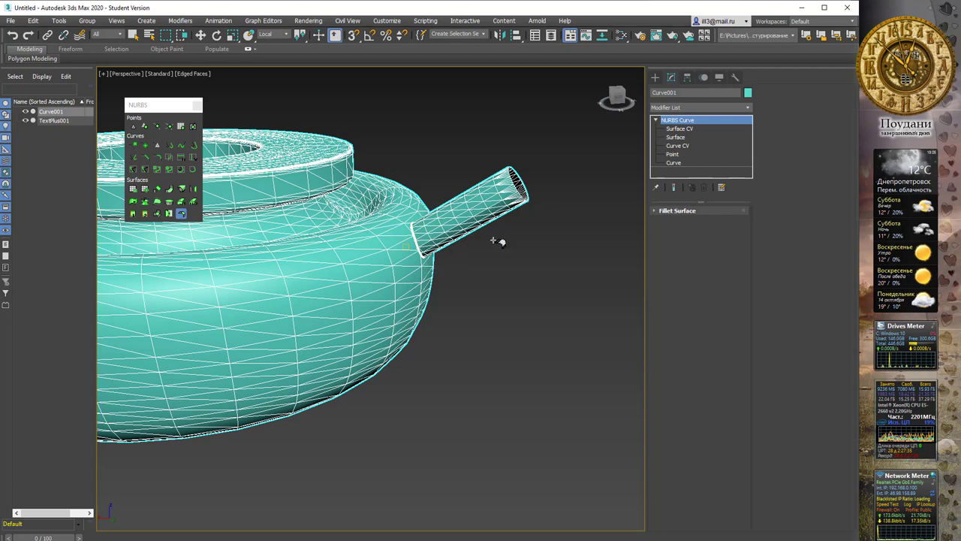
click(654, 211)
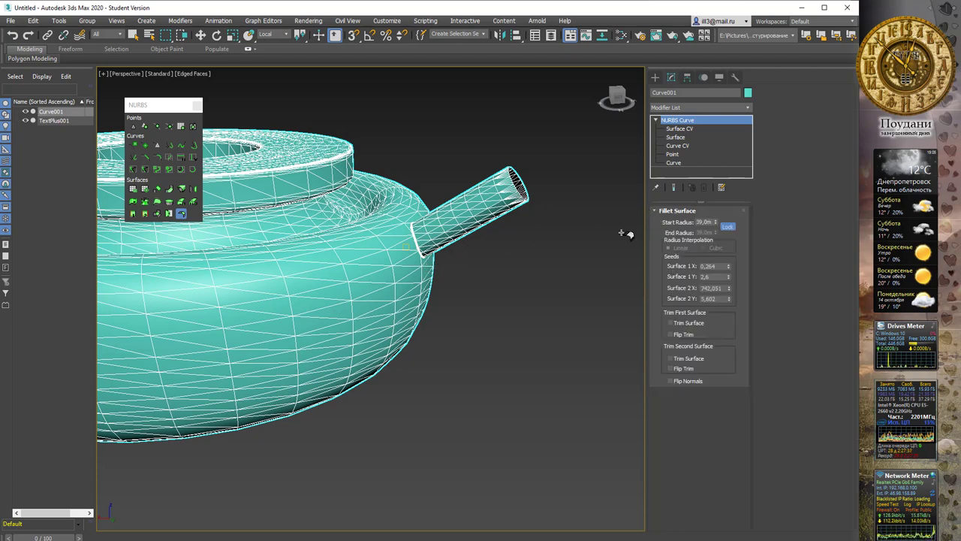
Flip the fillet's normals and set the Surface 1 X seed to 1.0
scroll(518, 240, up, 1)
scroll(465, 248, up, 4)
scroll(399, 231, up, 4)
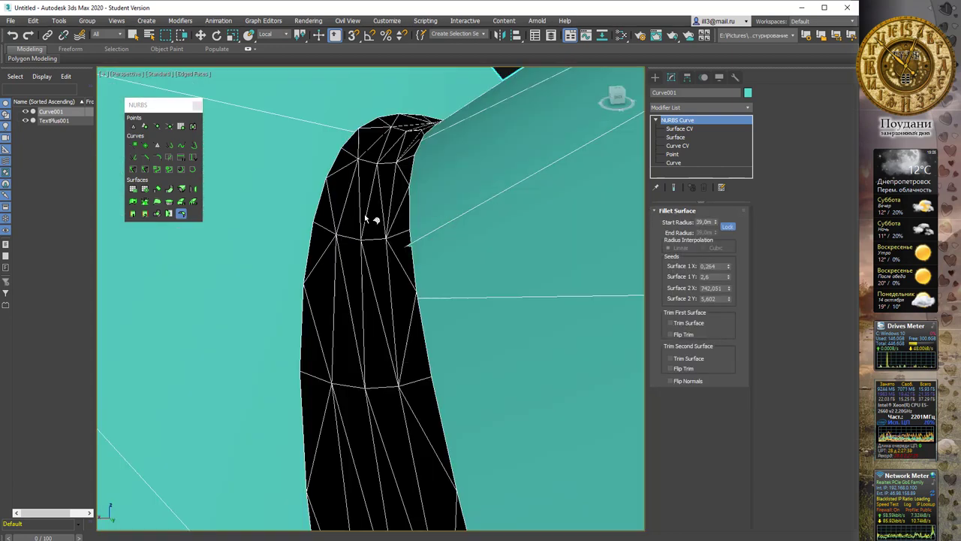
scroll(370, 220, down, 5)
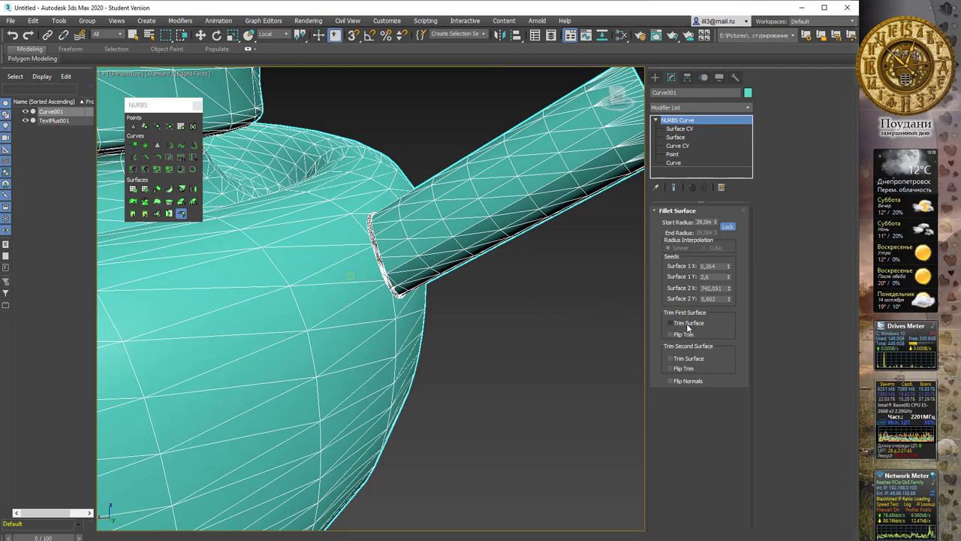
click(690, 380)
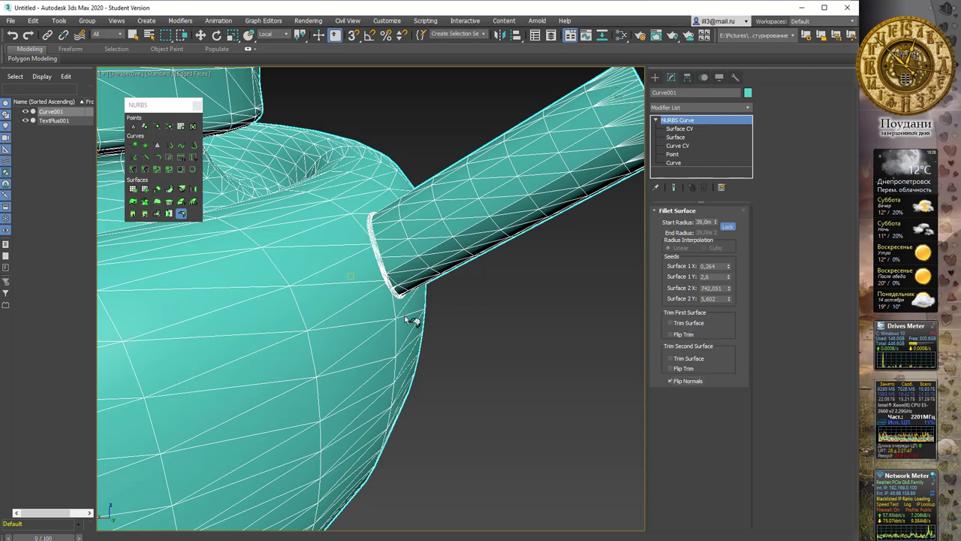
scroll(394, 291, up, 5)
scroll(473, 304, down, 5)
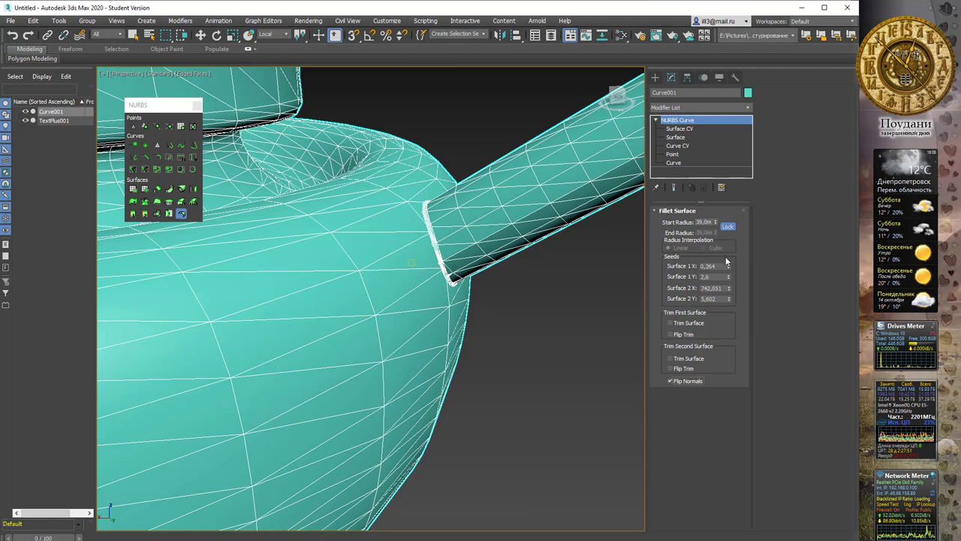
double_click(713, 266)
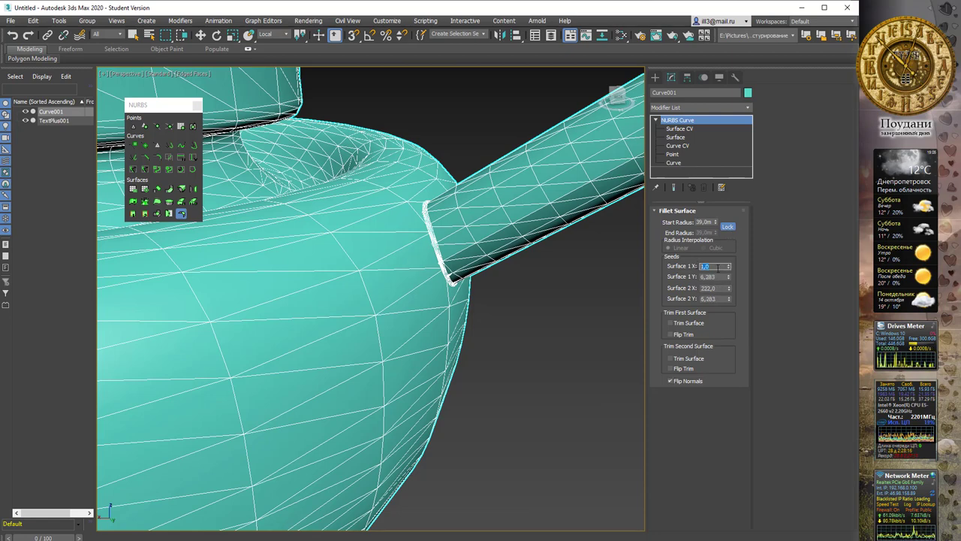
click(721, 277)
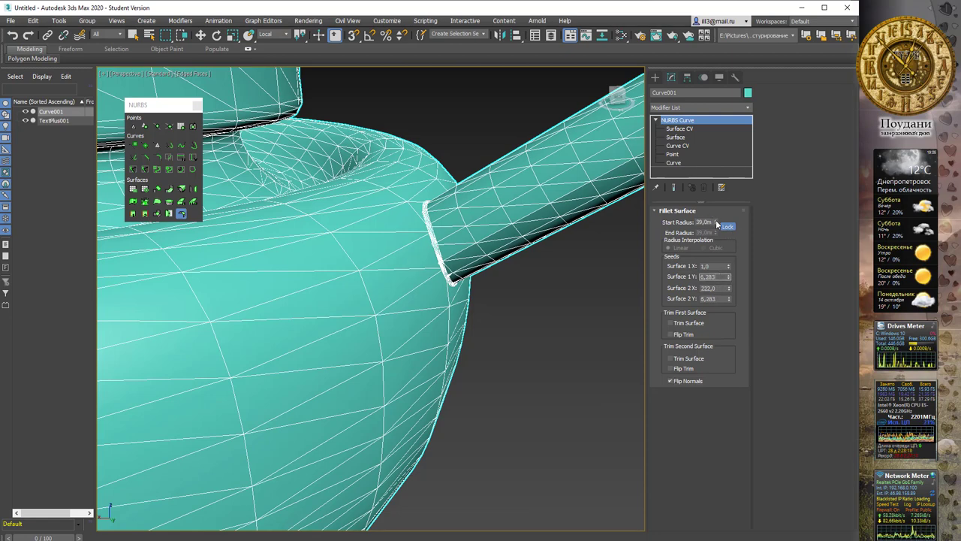
Enlarge the start radius and lower the Surface 2 X seed, entering 44
drag(717, 222, 730, 196)
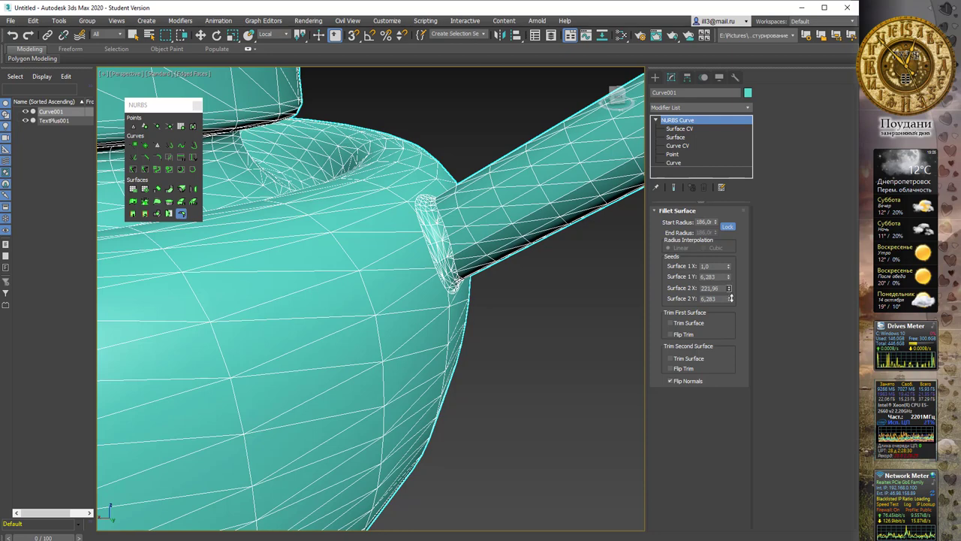
drag(728, 292, 734, 338)
drag(736, 418, 736, 511)
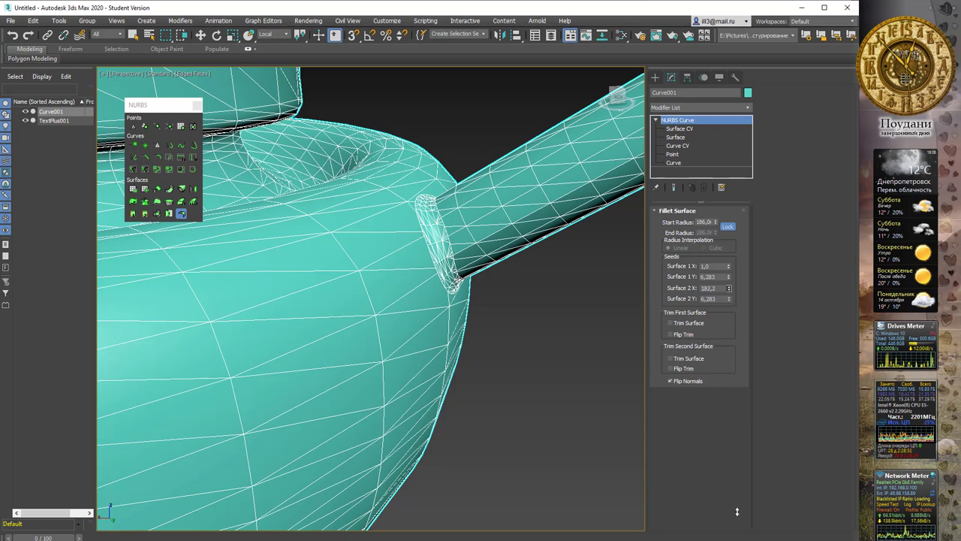
double_click(711, 288)
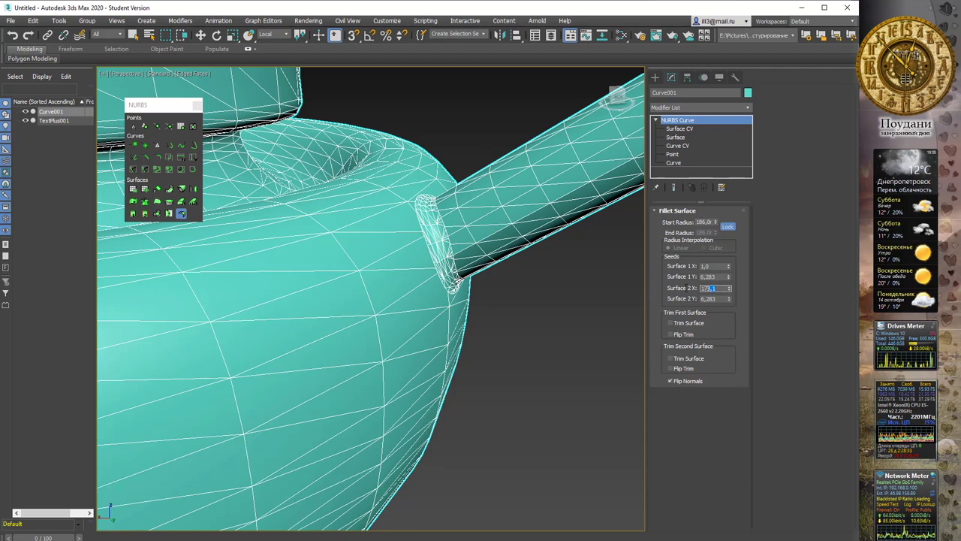
double_click(713, 290)
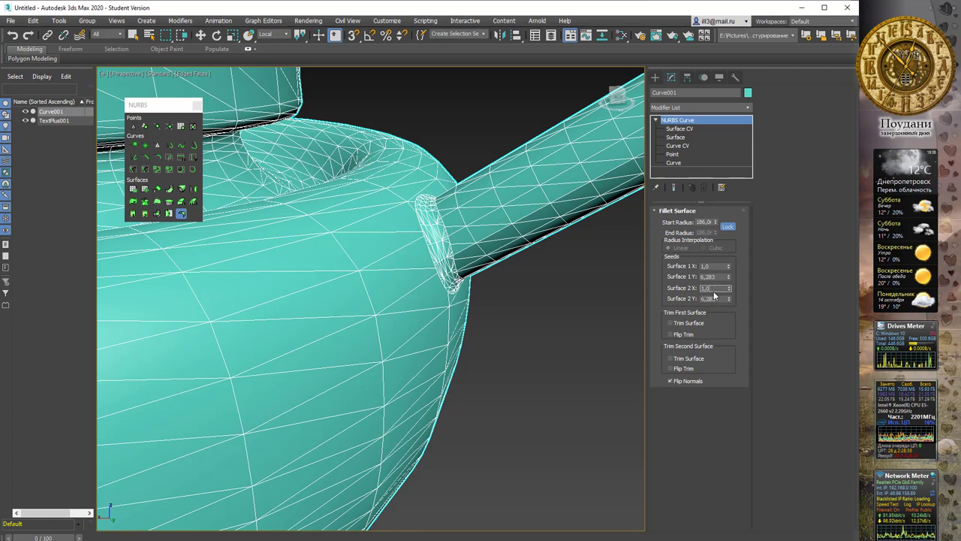
text(4444)
click(717, 277)
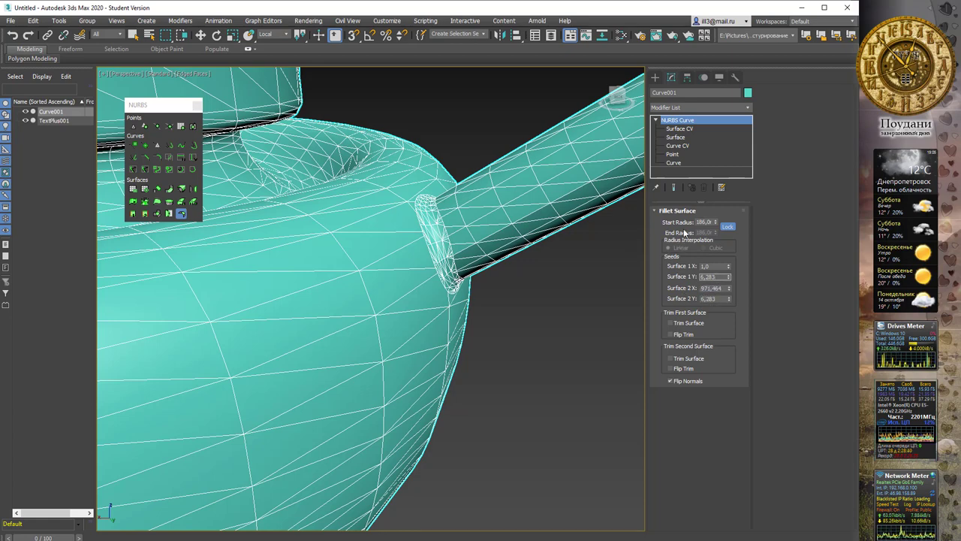
Increase the fillet start radius to about 267 and finish the fillet surface
drag(716, 223, 726, 210)
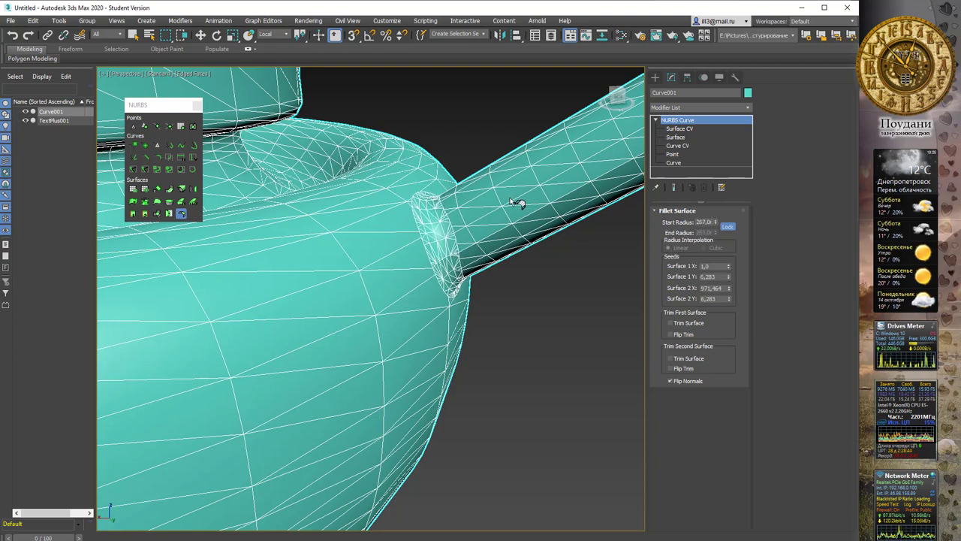
scroll(495, 203, down, 3)
scroll(511, 191, down, 3)
mouse_move(464, 196)
alt+middle_down()
mouse_move(462, 183)
mouse_move(457, 190)
mouse_move(509, 188)
mouse_move(499, 188)
alt+middle_up()
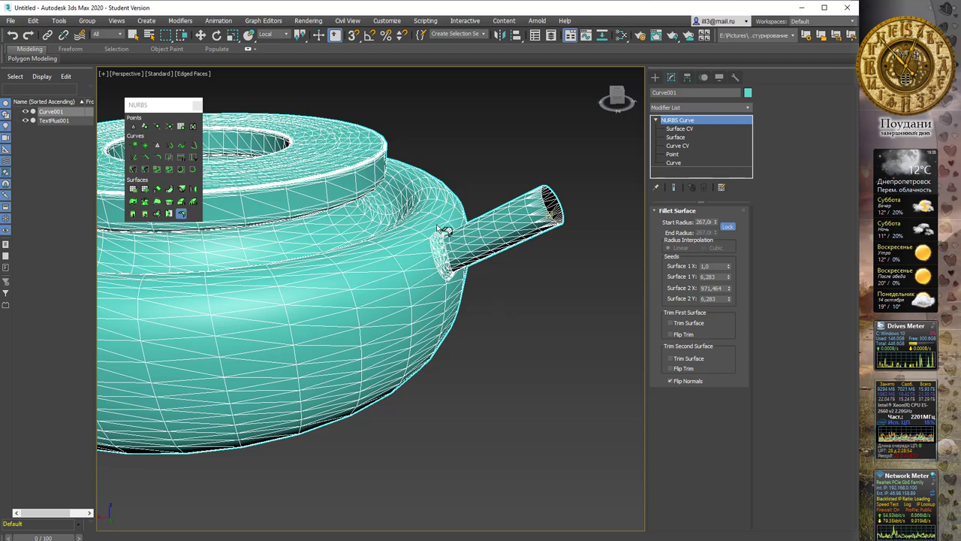
middle_drag(443, 229, 465, 234)
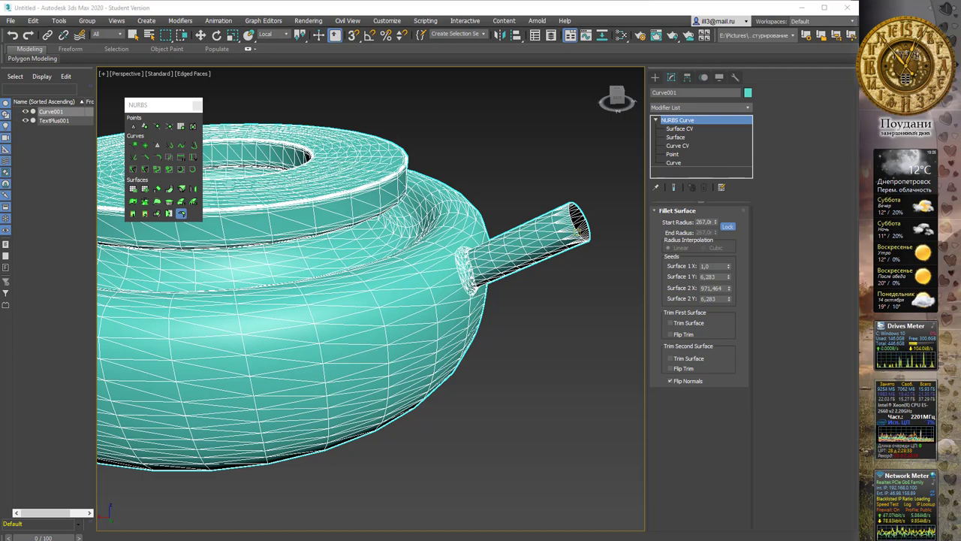
right_click(497, 359)
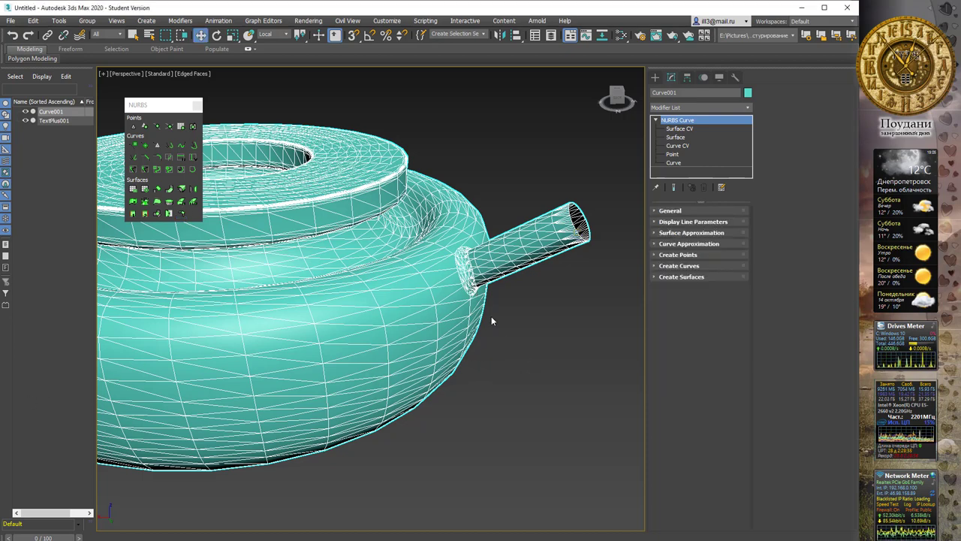
Delete all objects in the scene and switch to the Front view
middle_drag(491, 316, 500, 329)
key(ctrl+a)
key(Delete)
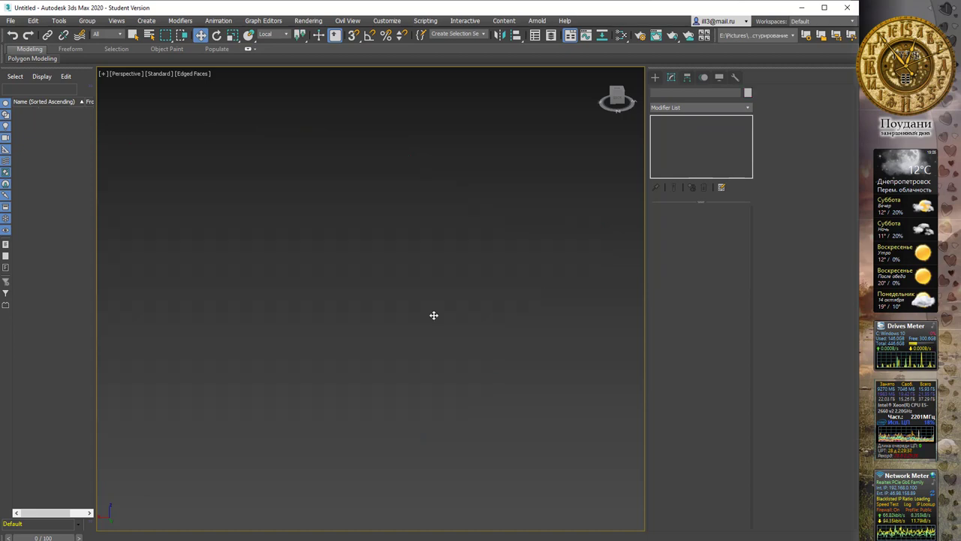
key(f)
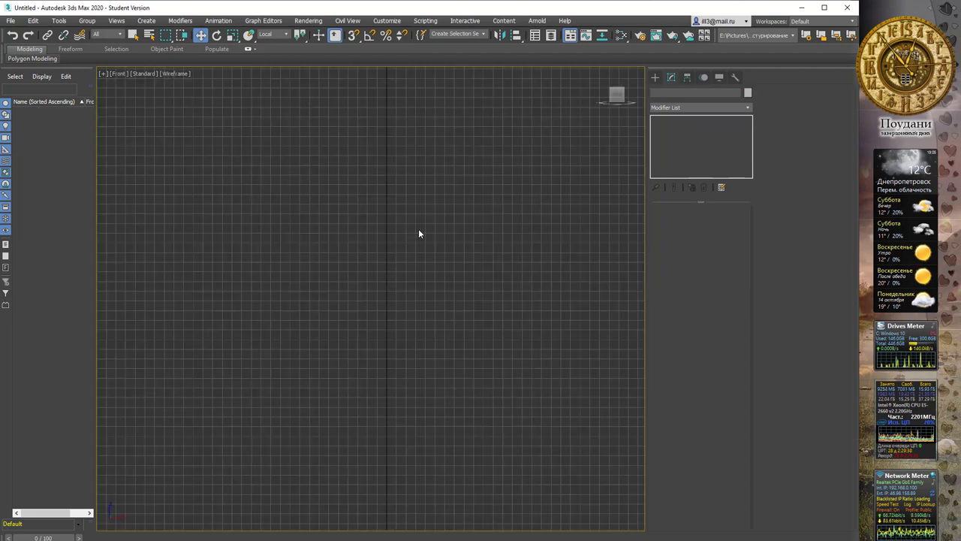
scroll(418, 228, down, 3)
Start a Line spline and place the top step's corners
click(656, 78)
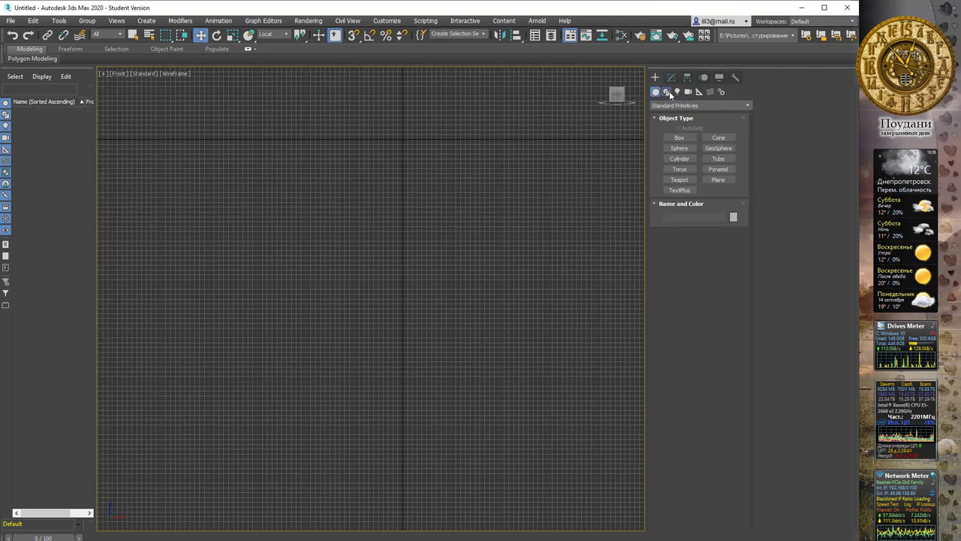
click(666, 92)
click(698, 105)
click(672, 114)
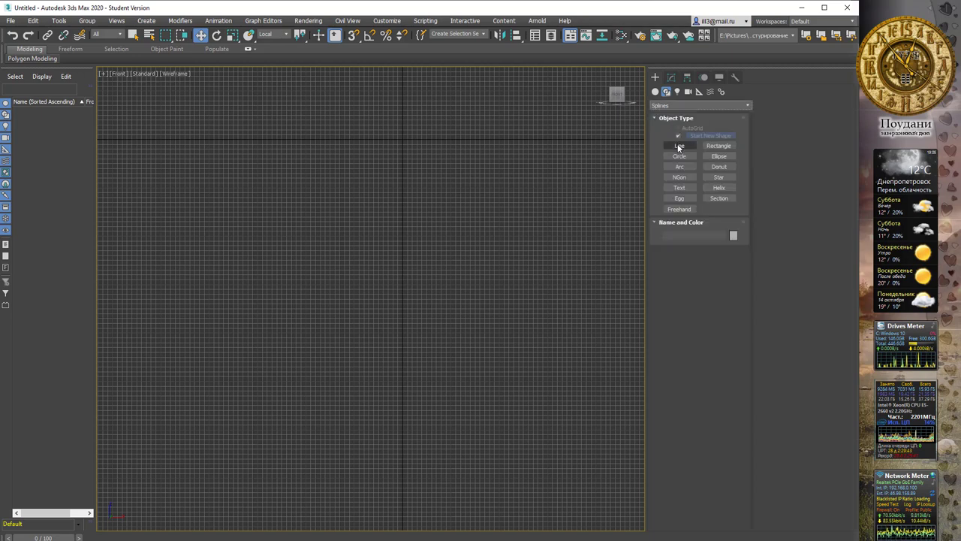
click(679, 145)
click(203, 215)
click(302, 216)
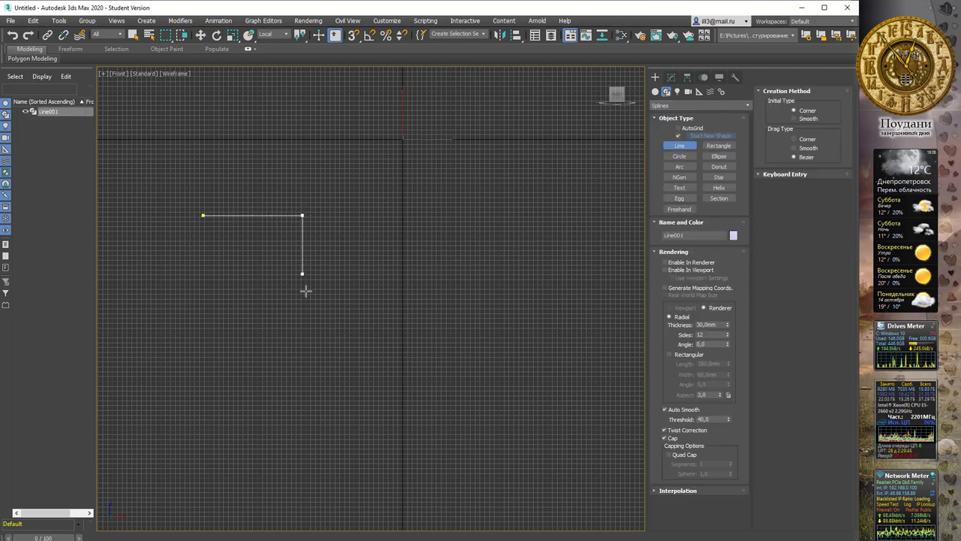
click(303, 317)
Add the lower step corners and close the outline as Line001
click(447, 318)
click(448, 427)
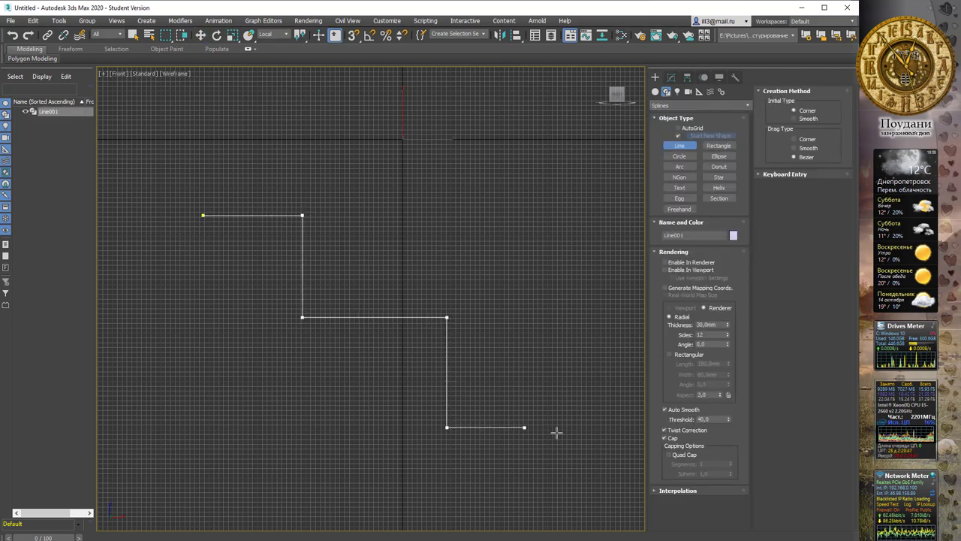
click(593, 428)
click(593, 515)
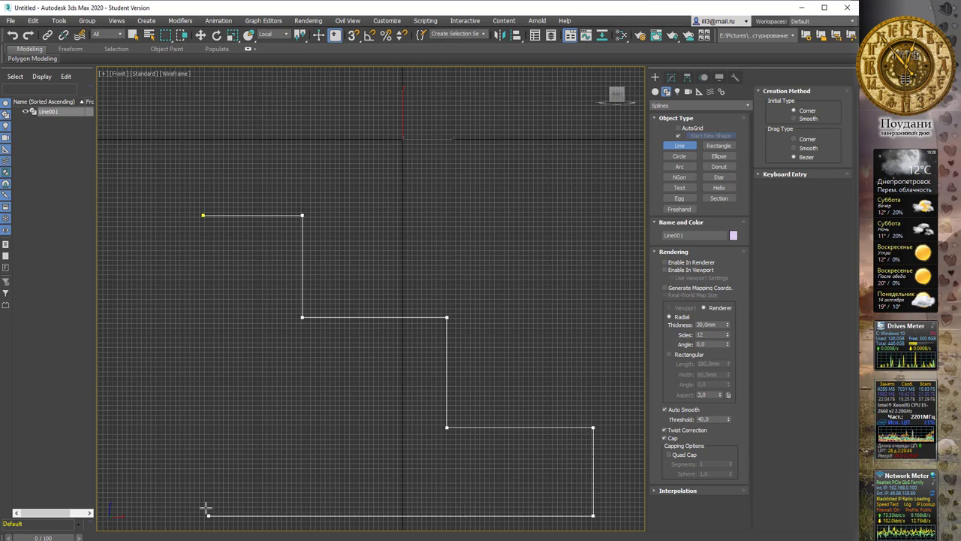
click(202, 216)
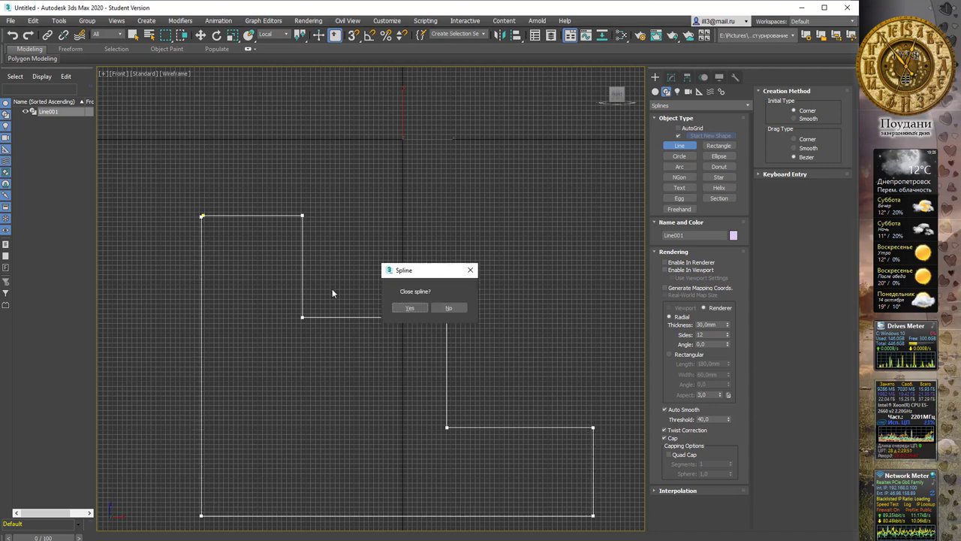
click(409, 308)
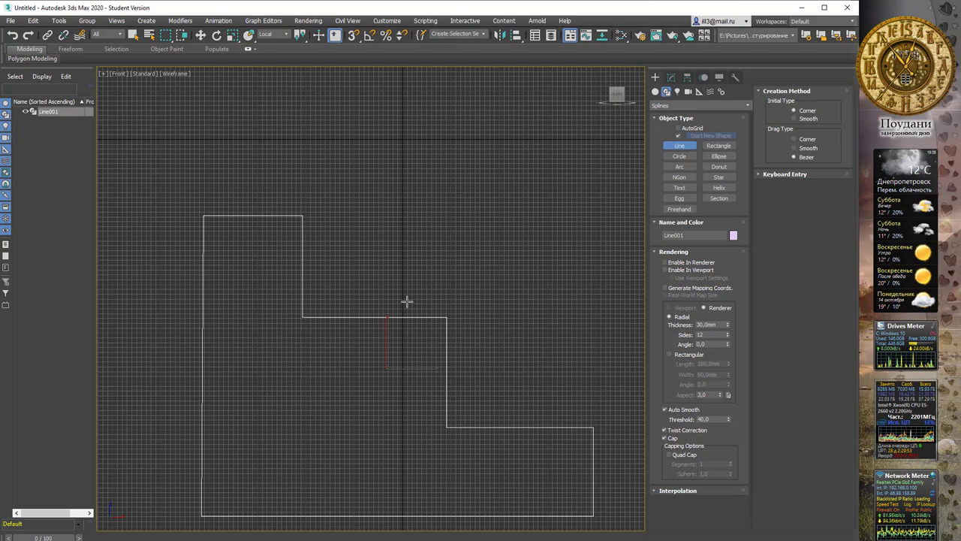
click(671, 76)
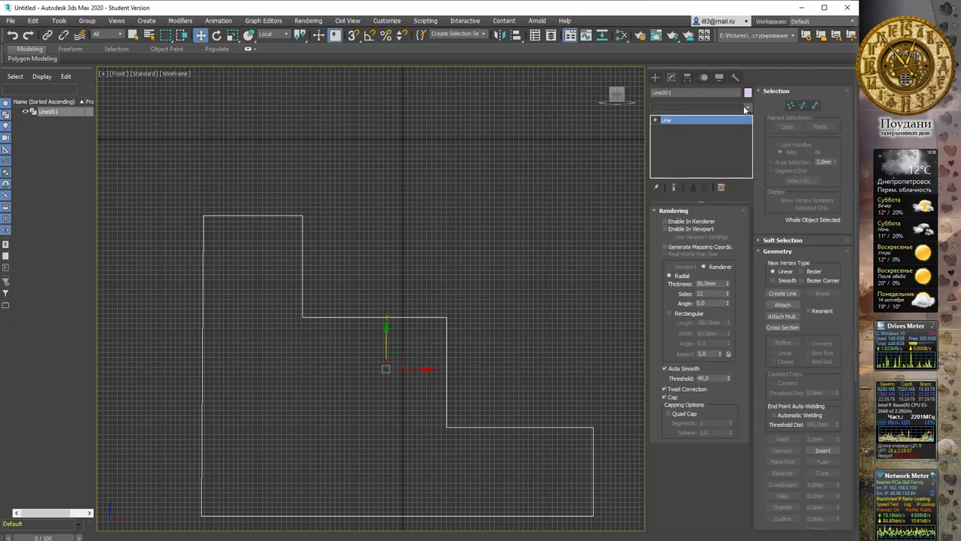
Extrude Line001 with an Amount of 28800 into a three-step stair block, viewed in Perspective
click(740, 107)
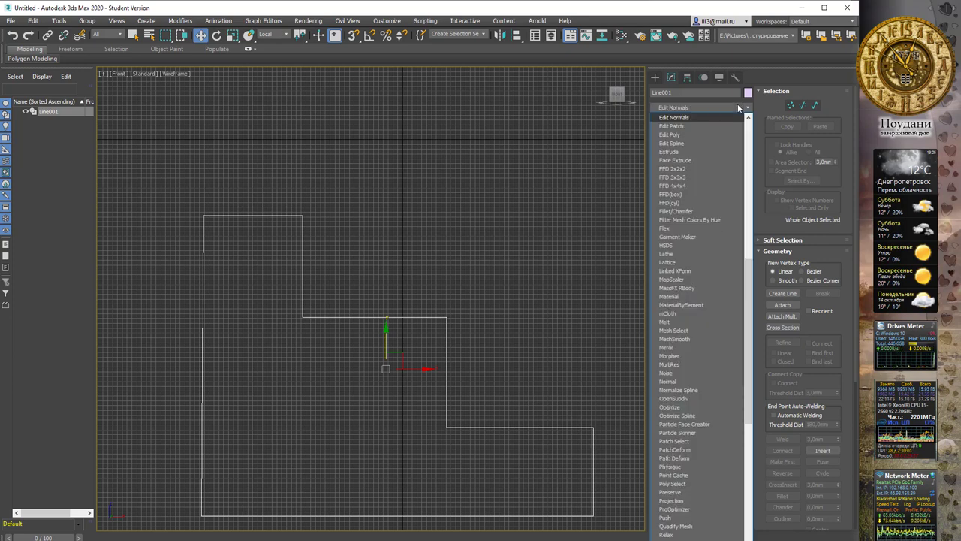
text(ex)
key(Return)
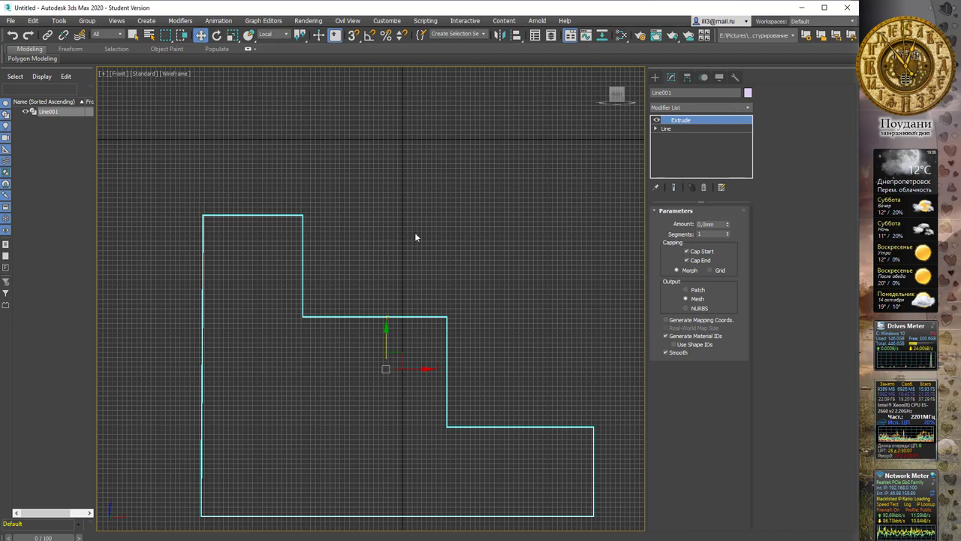
key(p)
key(z)
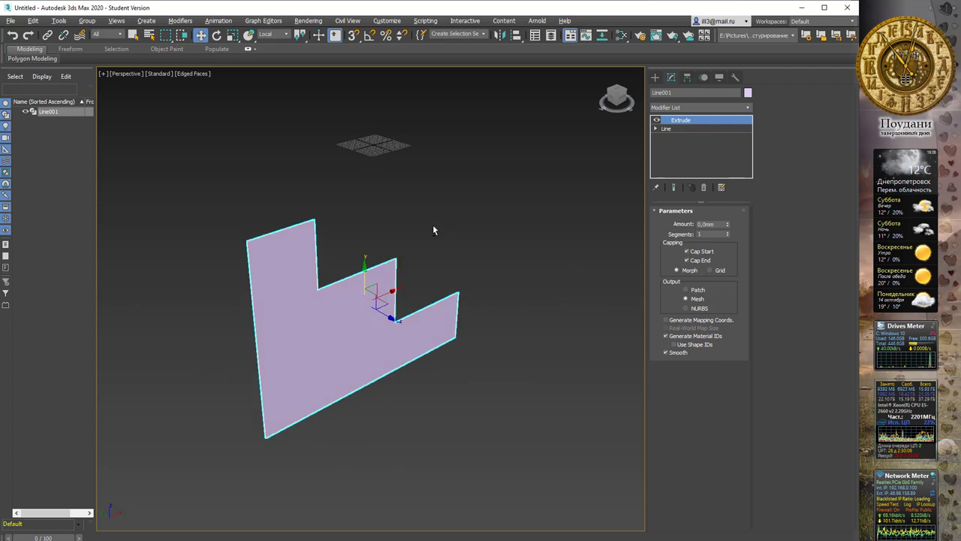
drag(727, 224, 717, 127)
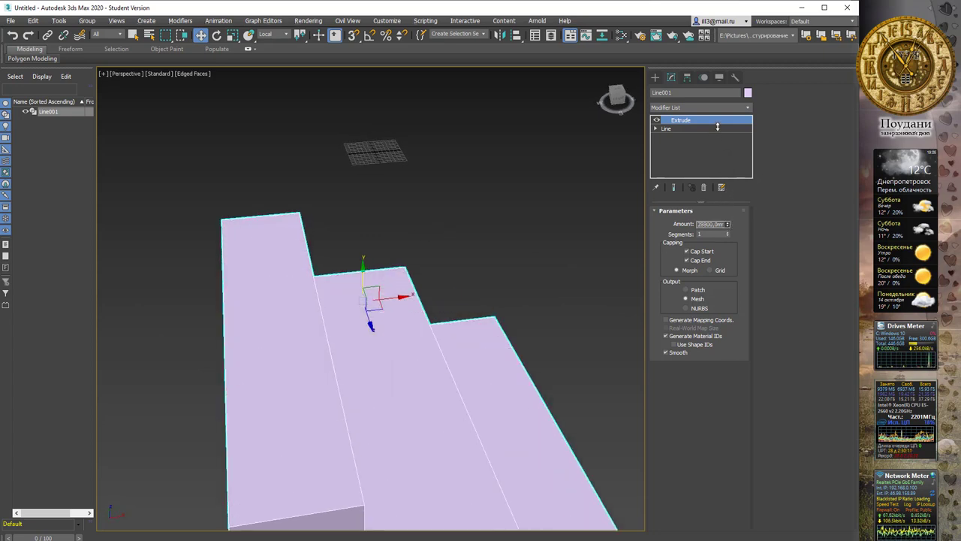
alt+middle_drag(527, 278, 398, 353)
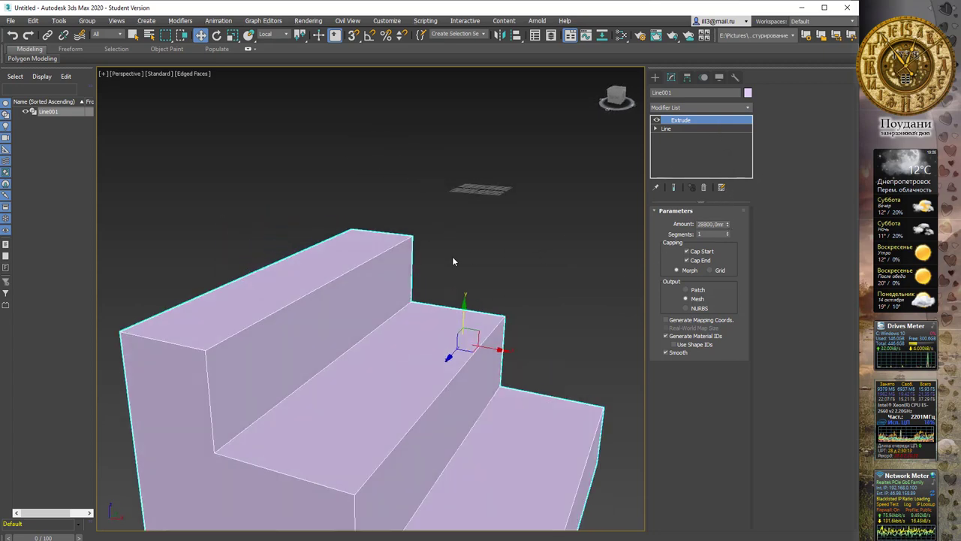
scroll(452, 262, down, 3)
Return to the Front view and choose the NURBS Point Curve tool
key(q)
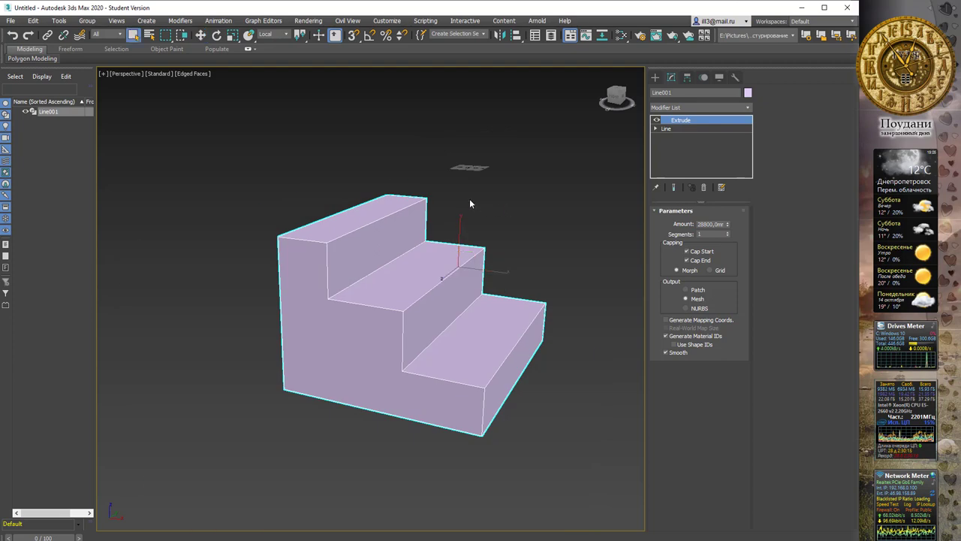
key(f)
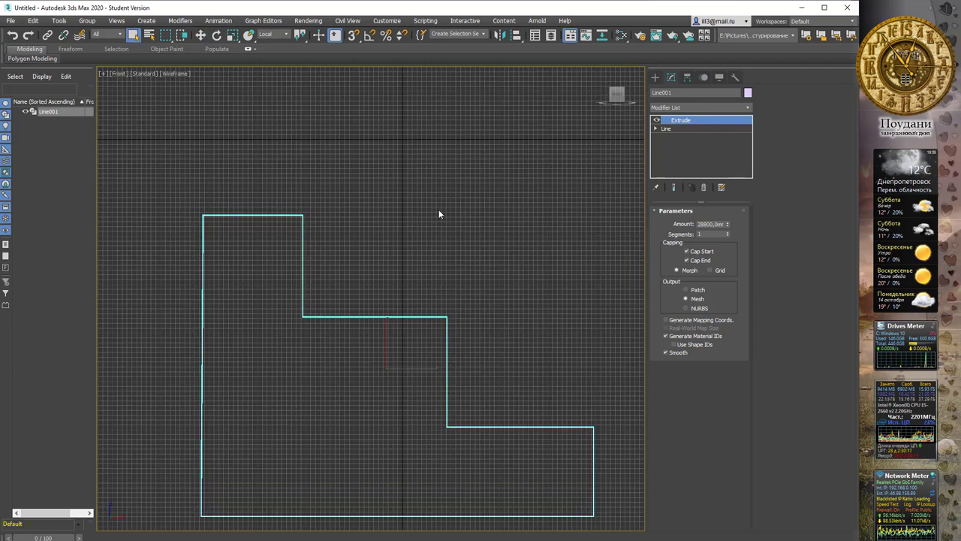
middle_drag(440, 213, 409, 190)
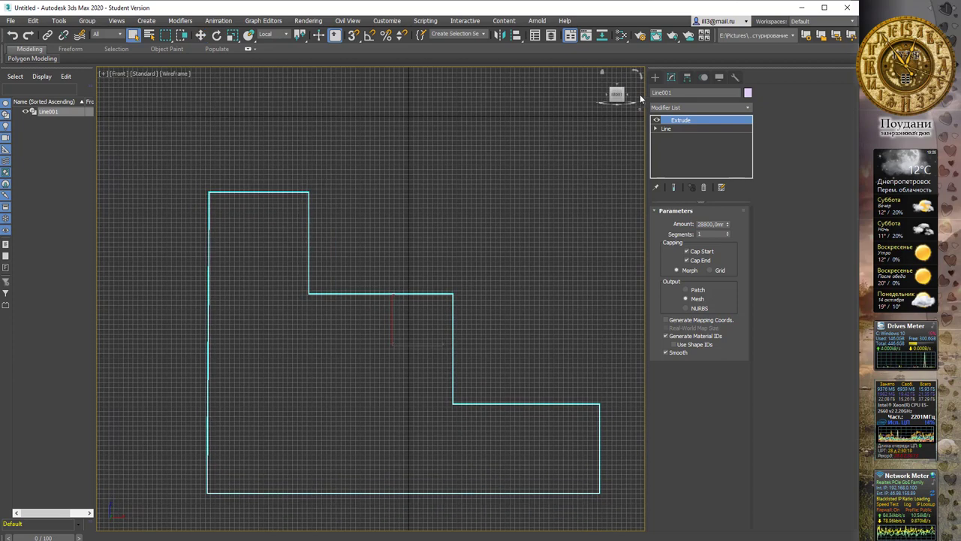
click(659, 76)
click(679, 105)
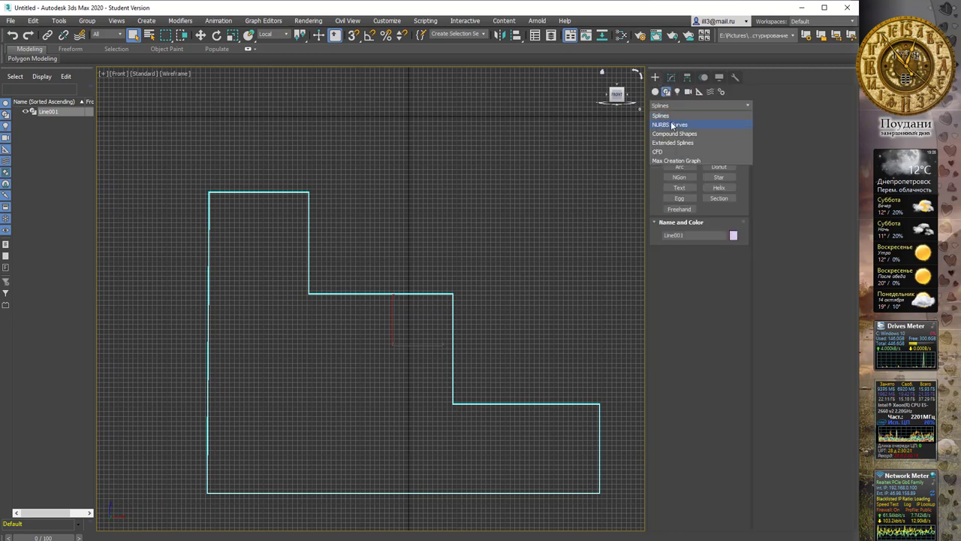
click(672, 125)
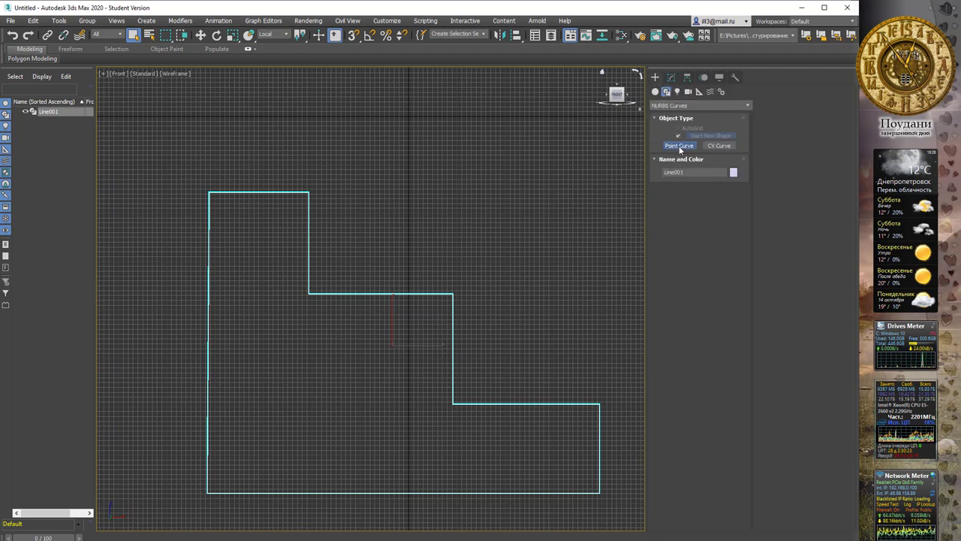
click(679, 145)
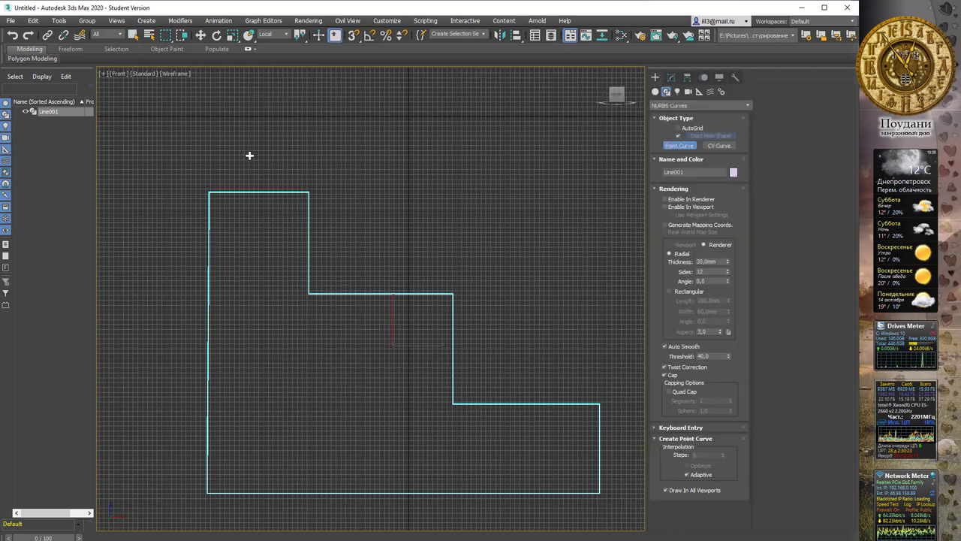
Draw wavy point curves along the top and middle stair steps
click(212, 183)
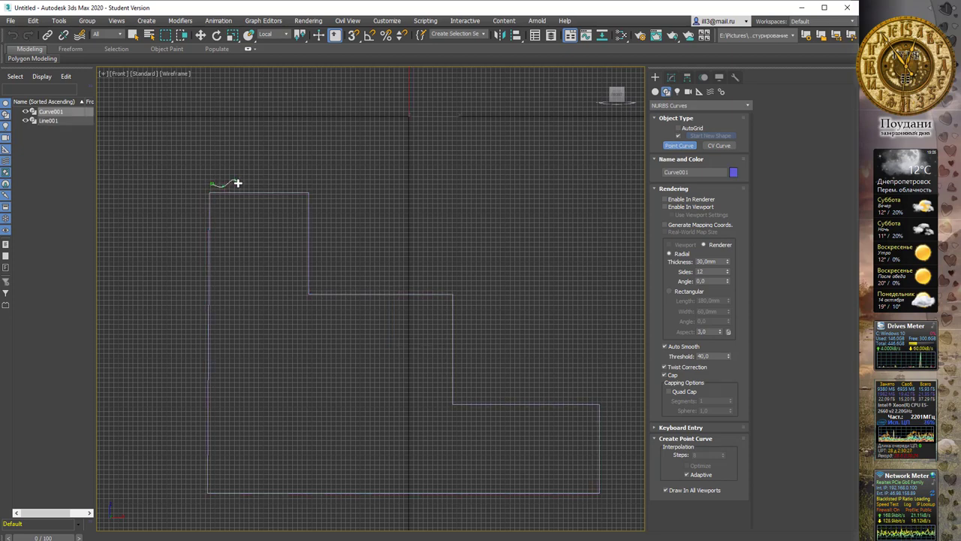
click(236, 182)
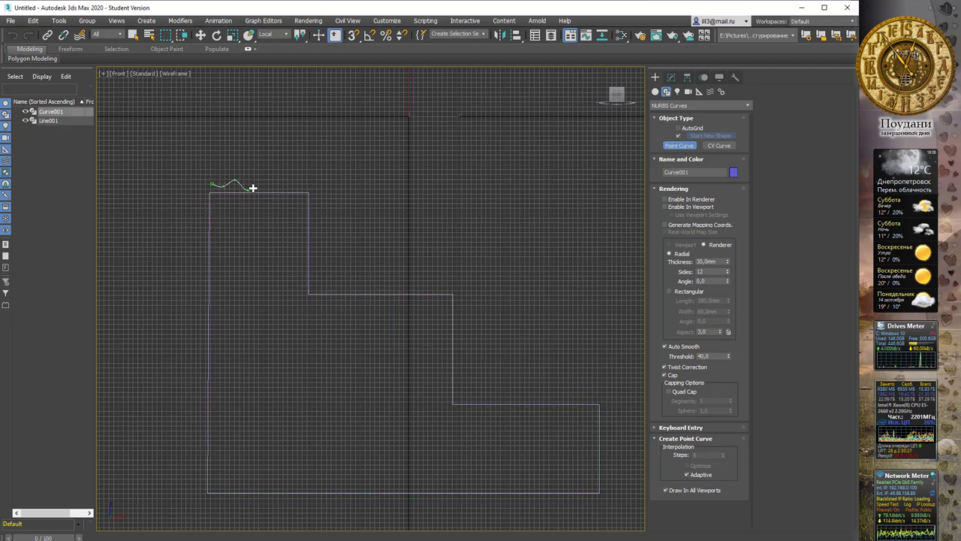
click(291, 184)
right_click(313, 184)
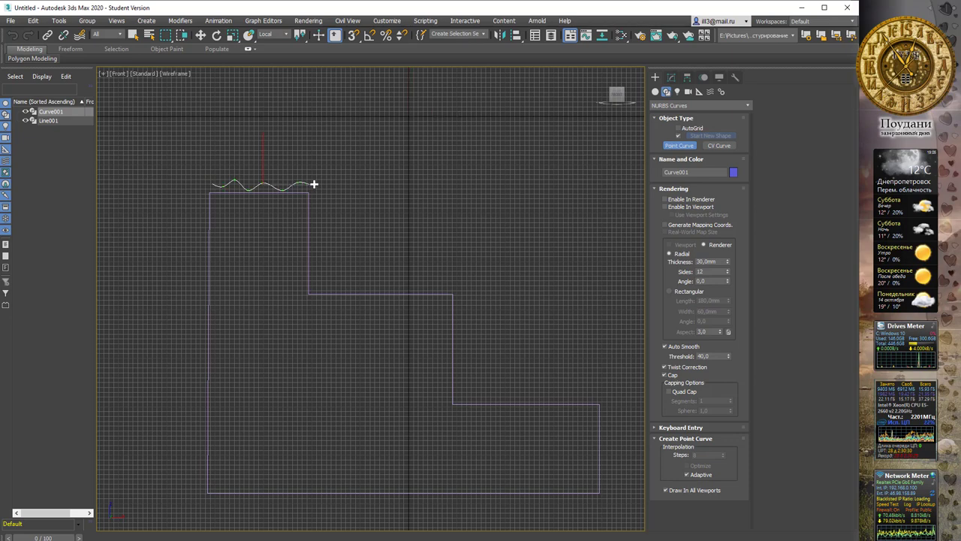
click(313, 288)
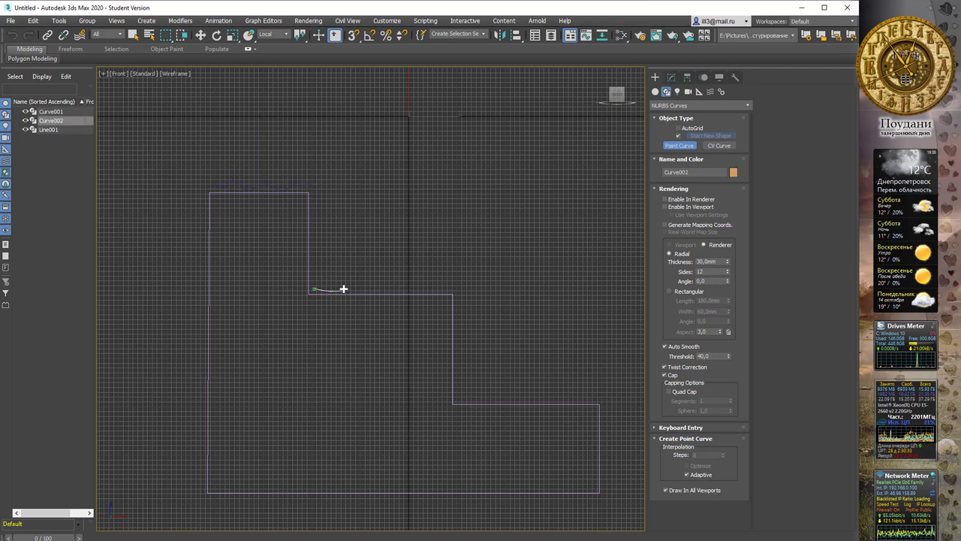
click(402, 289)
click(424, 290)
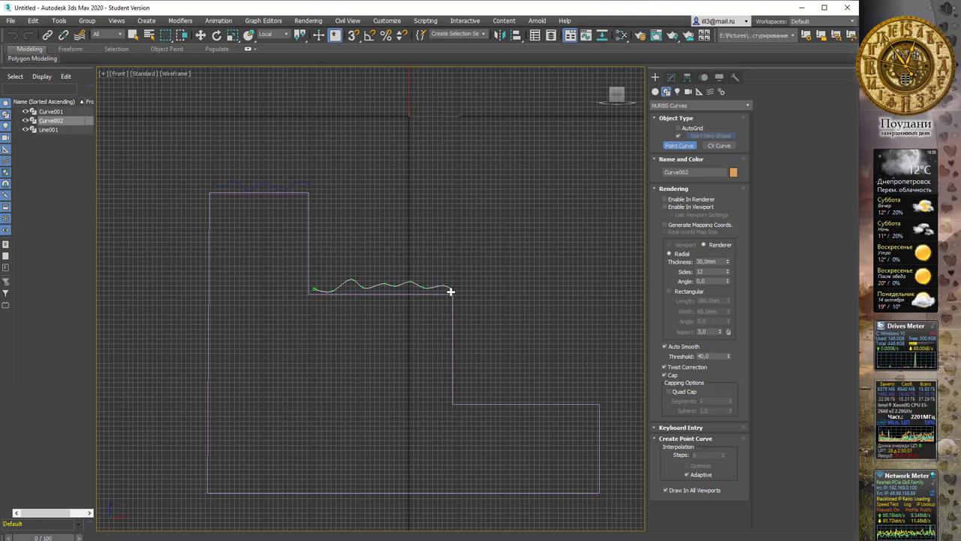
right_click(457, 290)
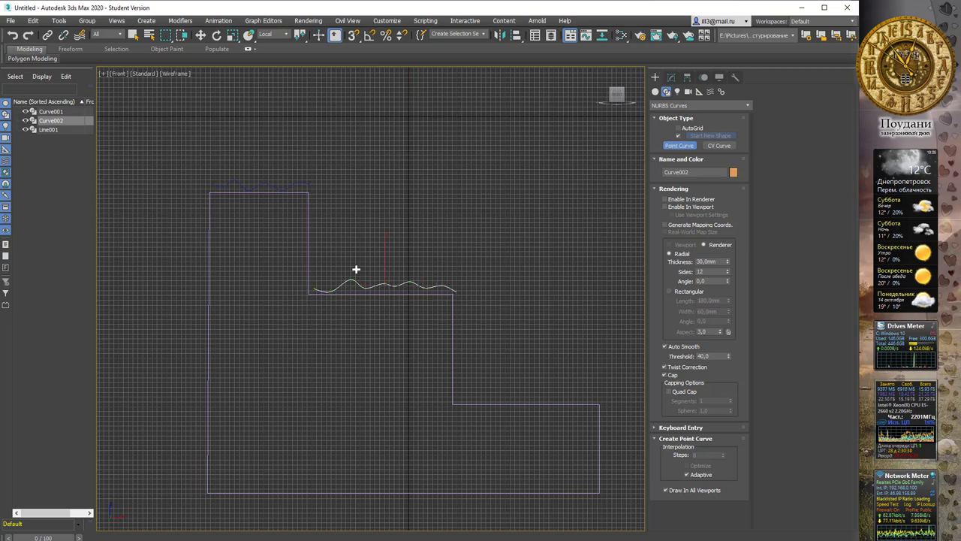
Draw a third wavy point curve along the bottom step
middle_drag(511, 287, 455, 275)
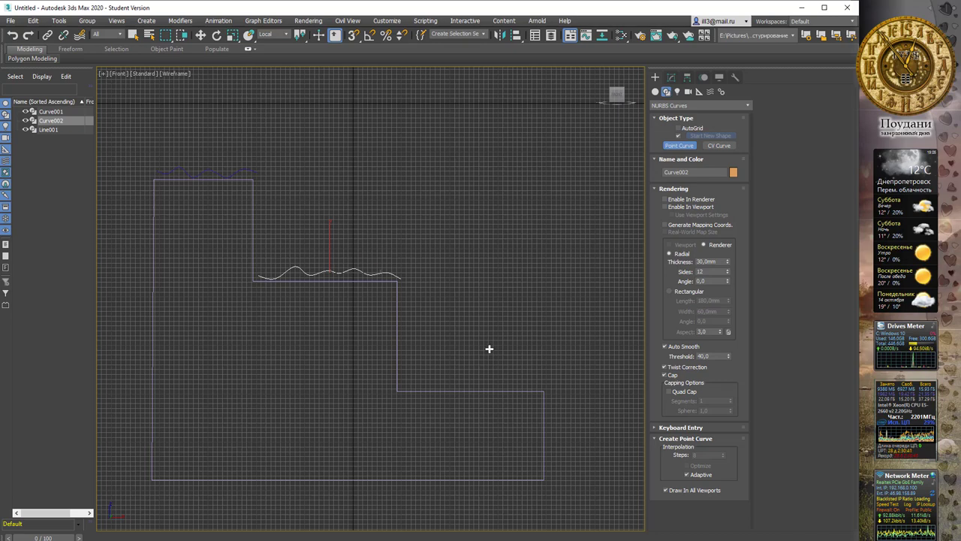
click(542, 383)
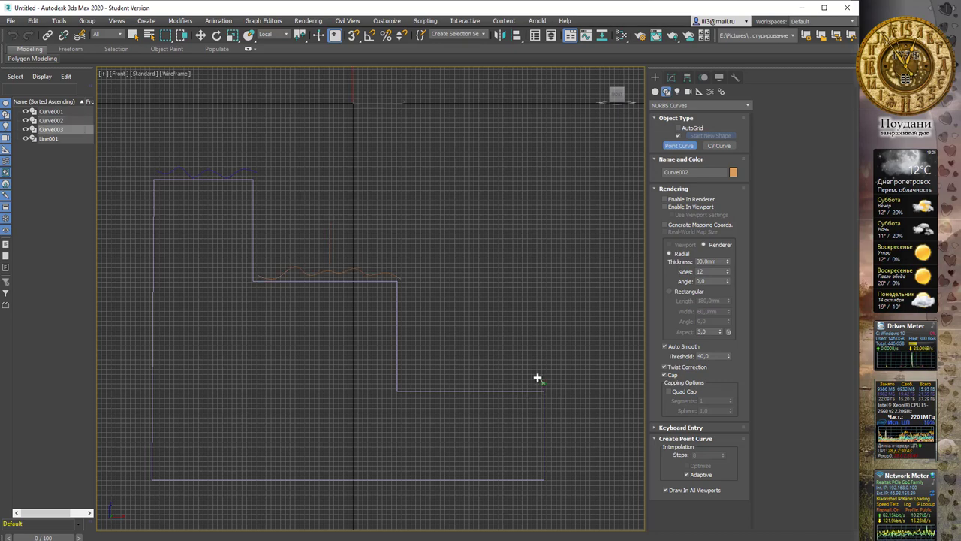
click(528, 382)
click(508, 382)
click(471, 381)
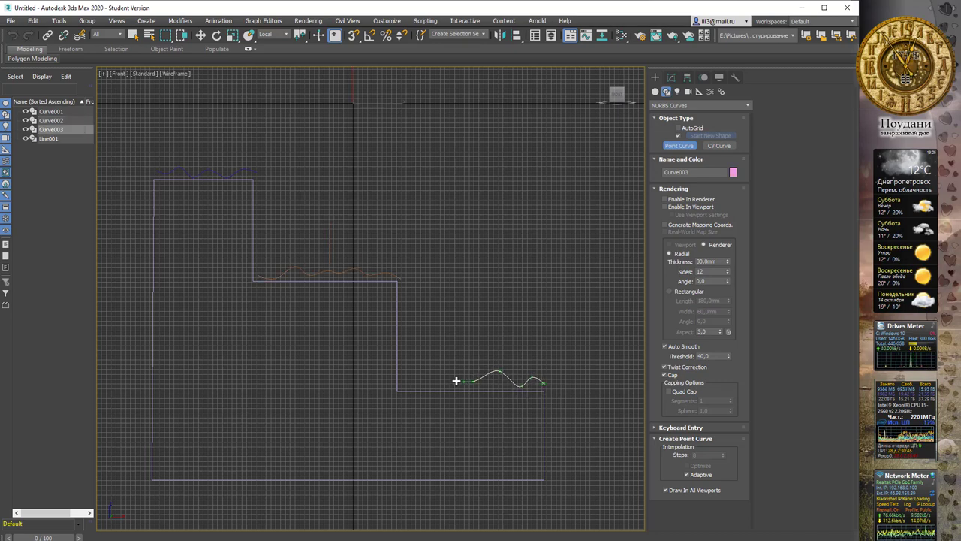
click(446, 371)
click(421, 380)
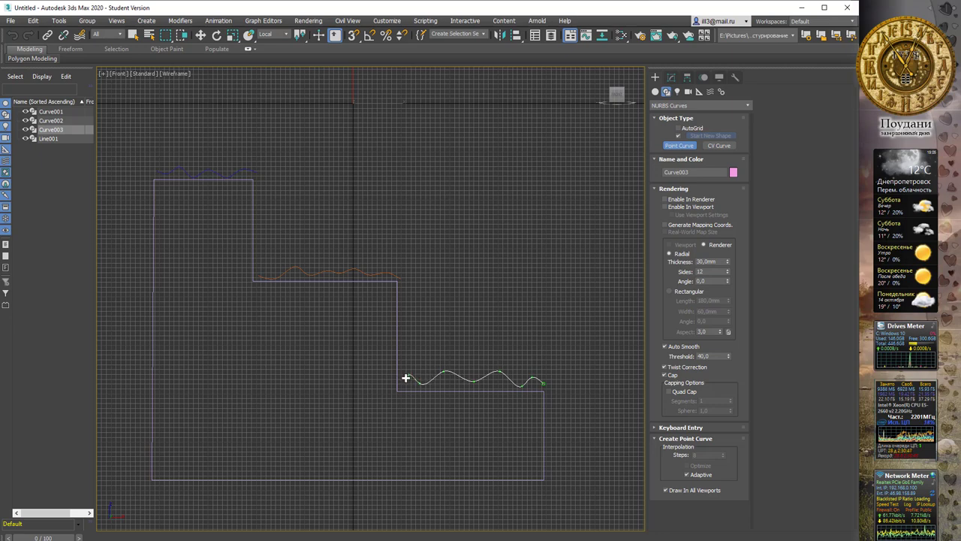
right_click(405, 378)
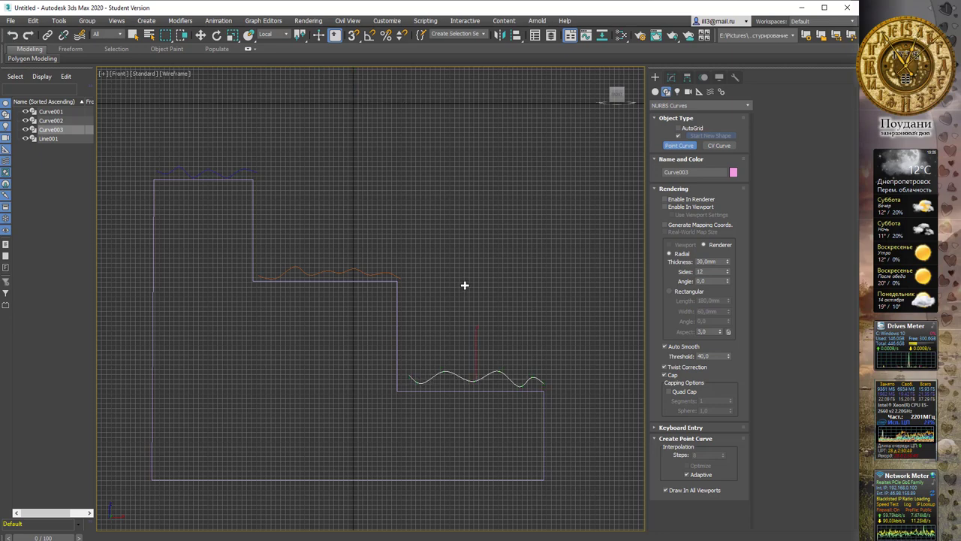
Select the top-step curve and extrude a surface from it in Perspective
key(p)
mouse_move(538, 223)
alt+middle_down()
mouse_move(473, 232)
mouse_move(507, 241)
mouse_move(526, 233)
alt+middle_up()
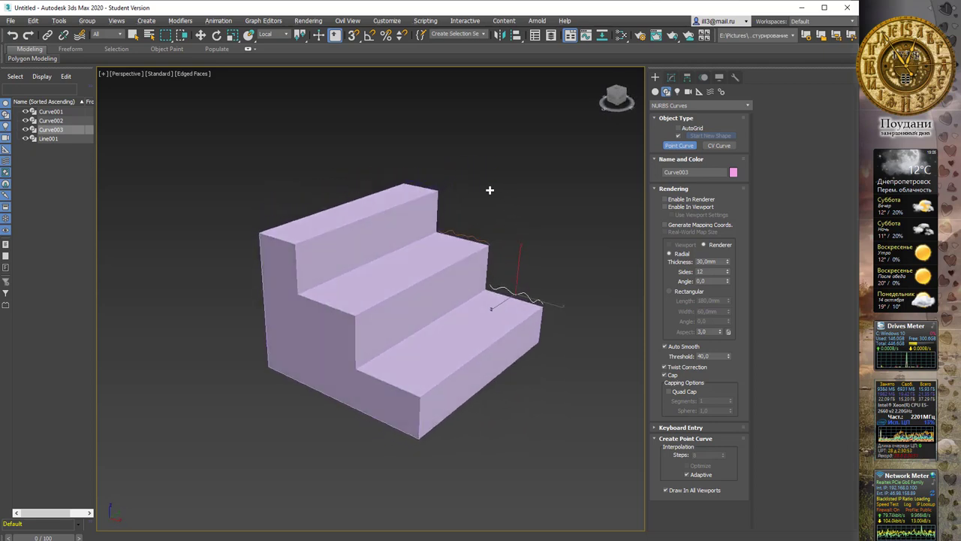
right_click(433, 167)
click(426, 183)
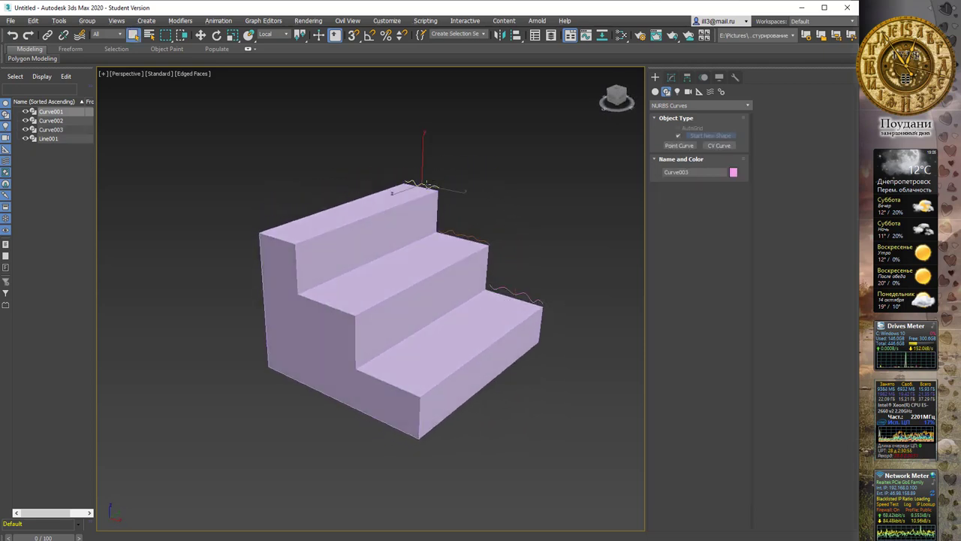
middle_drag(495, 163, 498, 183)
click(670, 77)
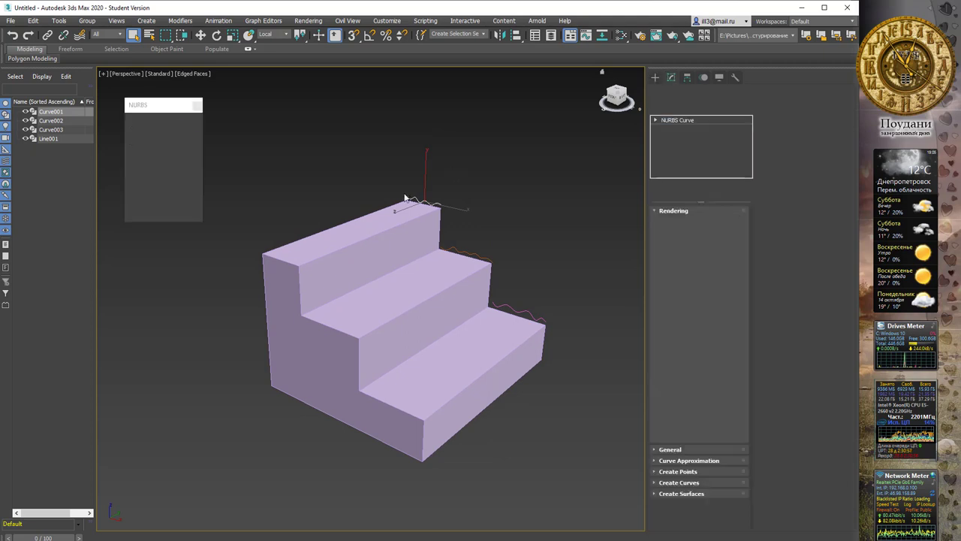
alt+middle_drag(310, 158, 293, 165)
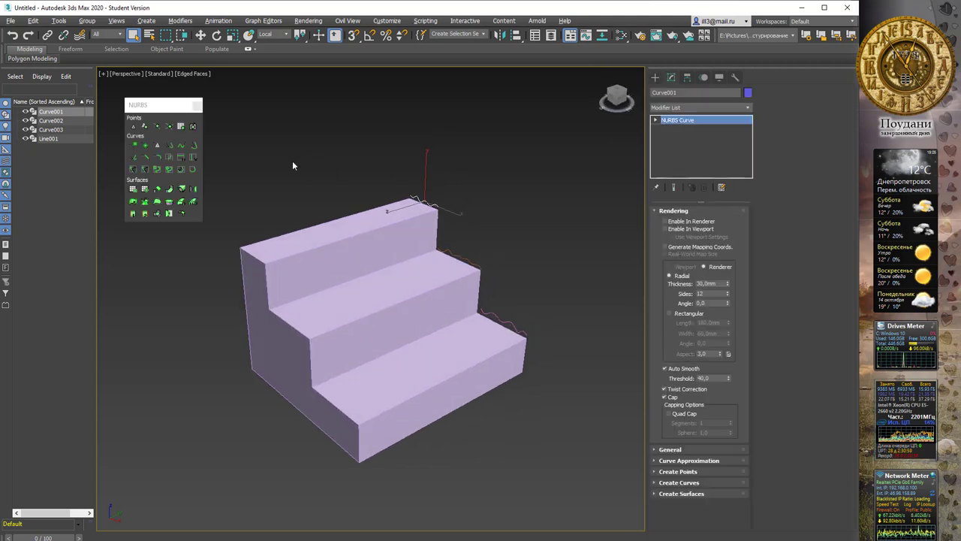
click(132, 202)
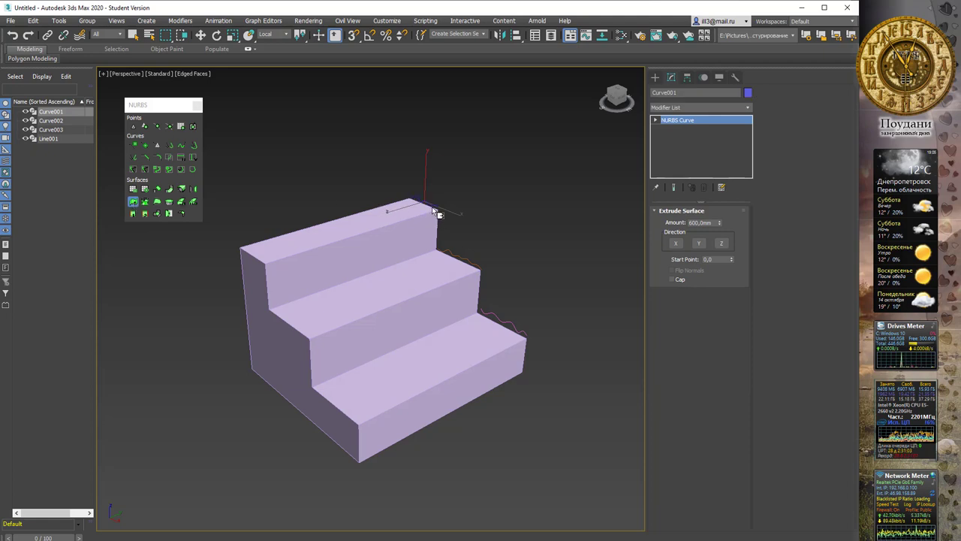
mouse_move(434, 207)
mouse_down()
mouse_move(546, 178)
mouse_move(538, 179)
mouse_up()
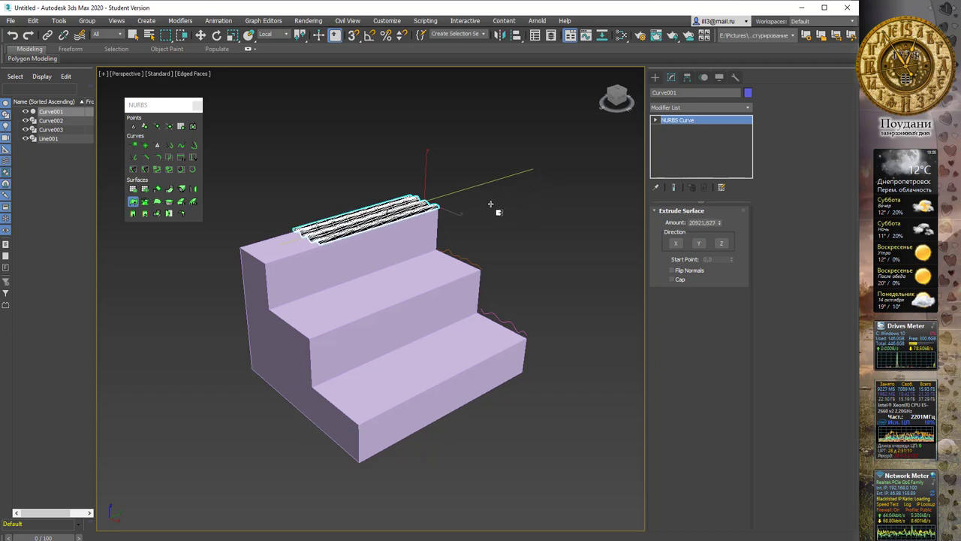
Lay the surface flat on the top step, widen it to Amount 28121.627, and flip normals
click(698, 243)
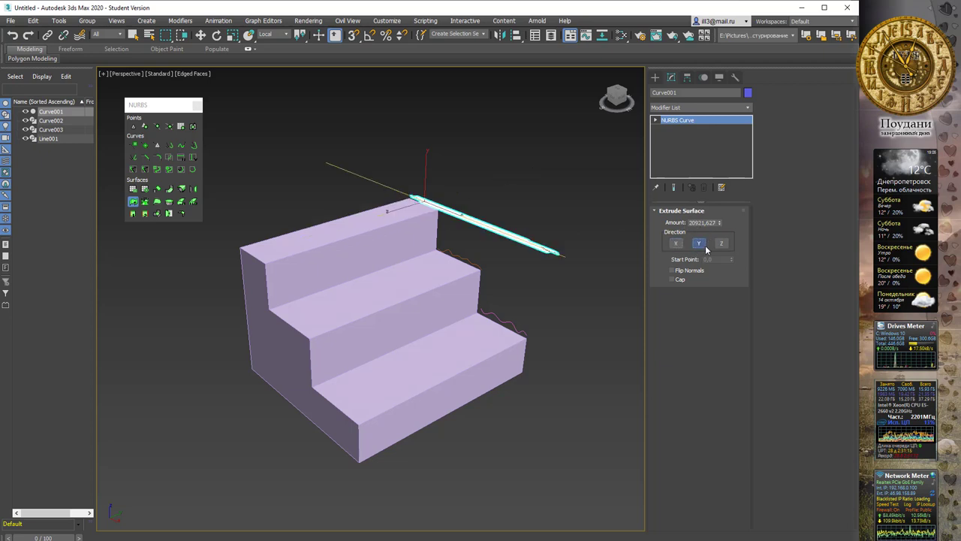
click(719, 244)
click(719, 244)
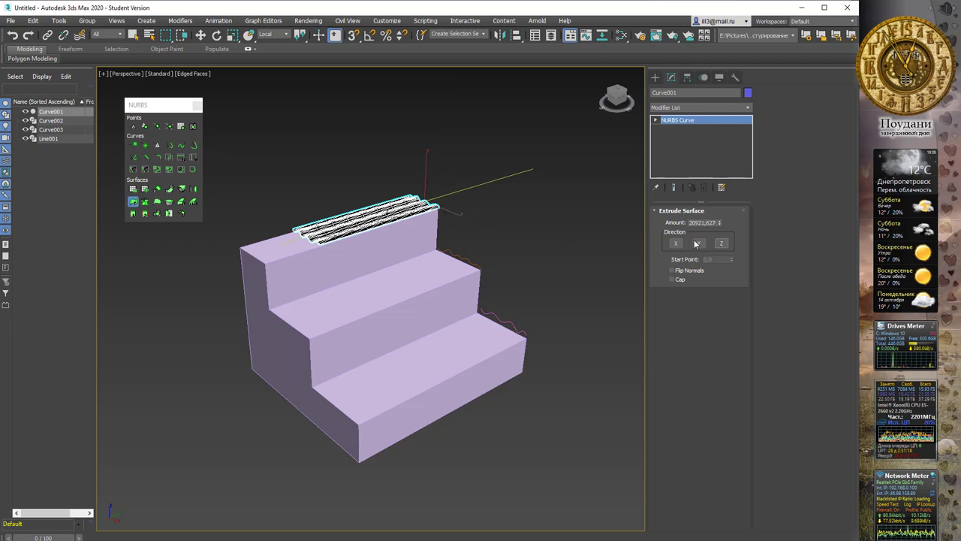
drag(720, 223, 721, 96)
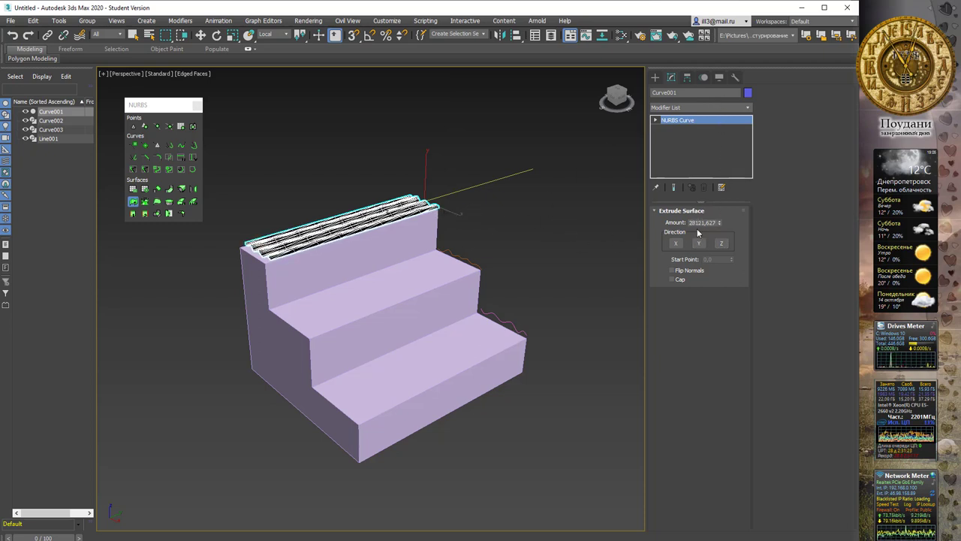
click(680, 273)
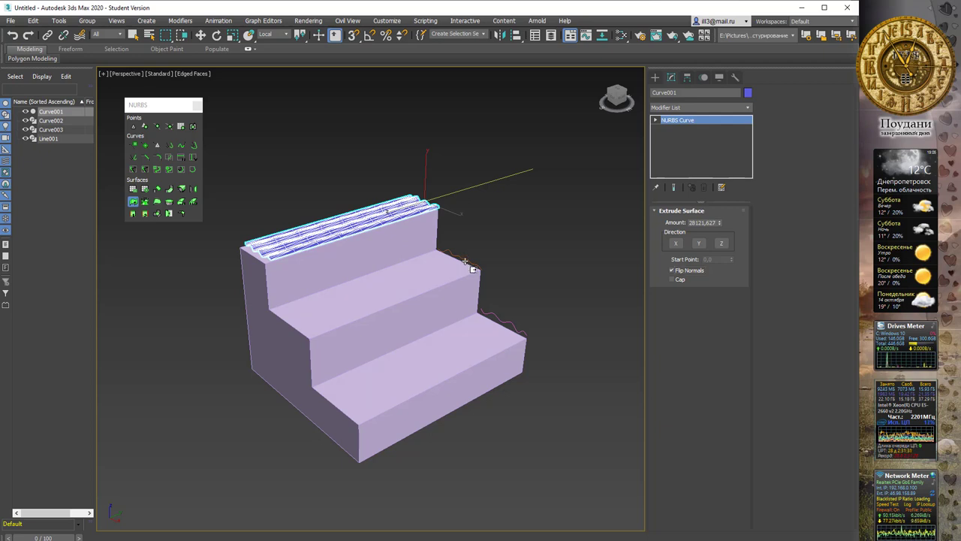
Extrude the middle-step zigzag curve into a surface, Amount 28030.746, with flipped normals
right_click(515, 237)
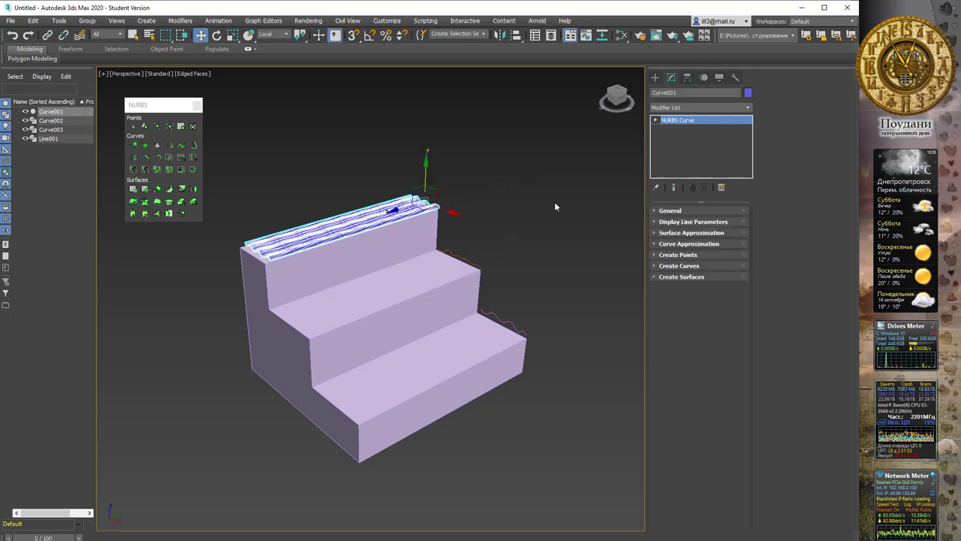
right_click(513, 199)
click(569, 358)
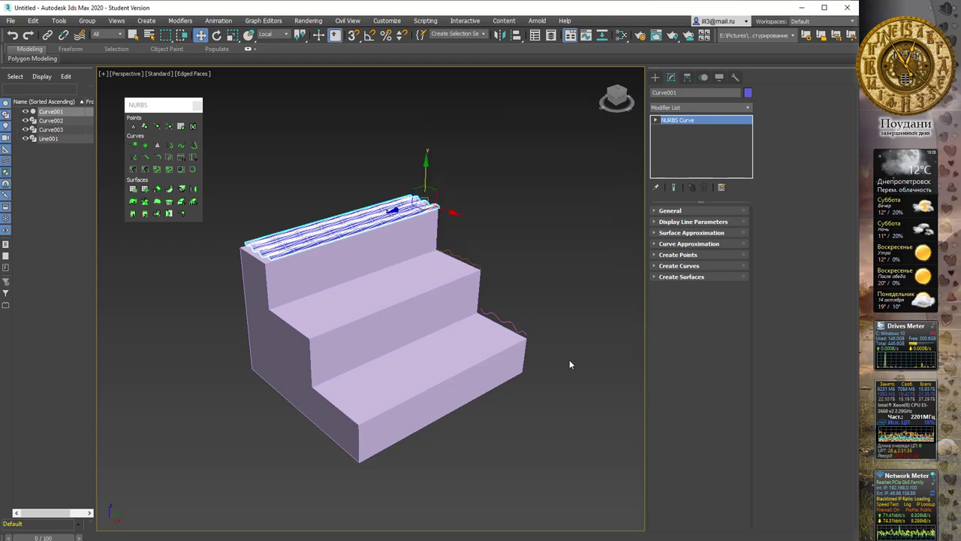
click(708, 120)
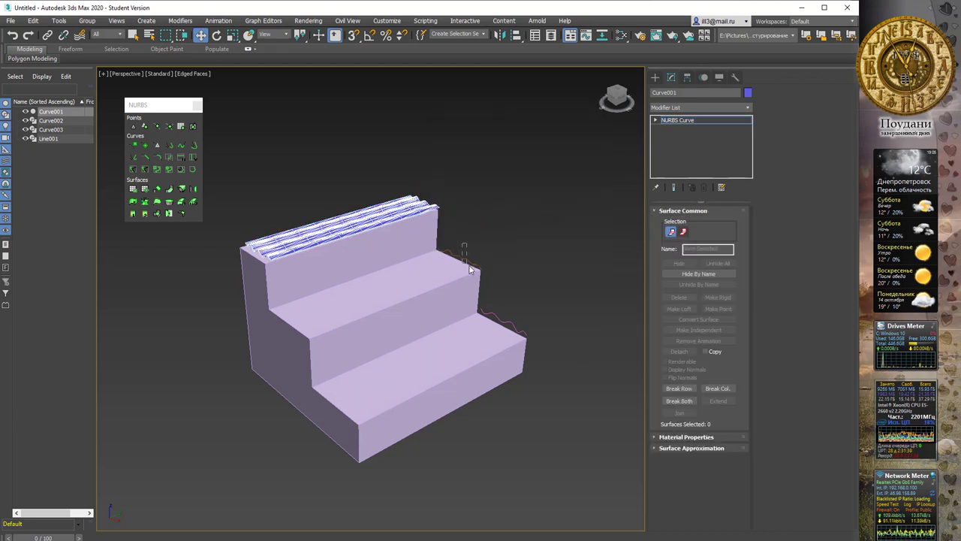
click(684, 119)
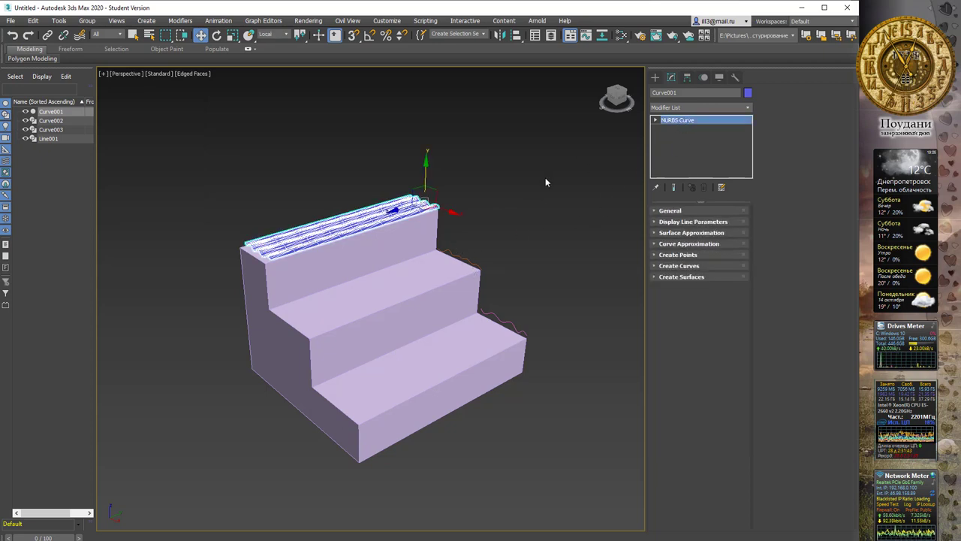
click(483, 266)
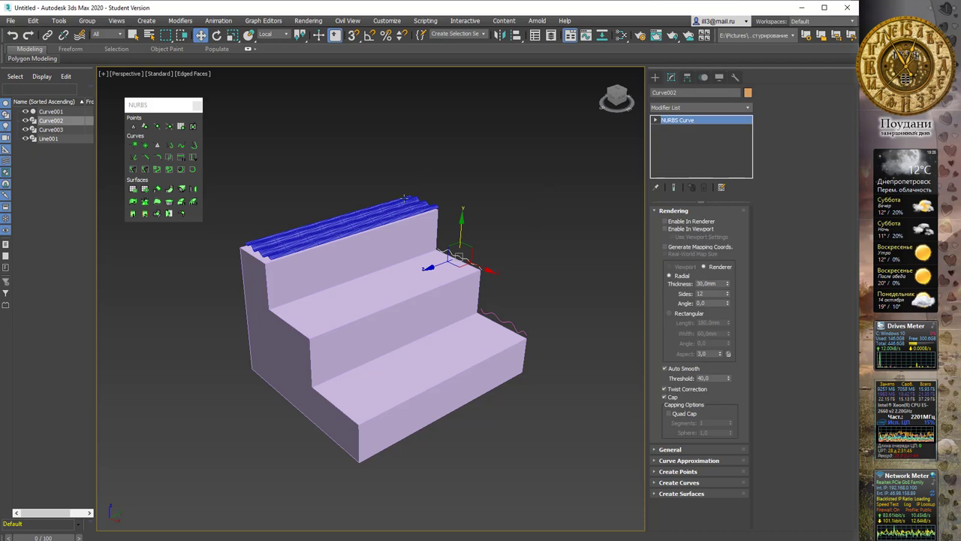
click(133, 201)
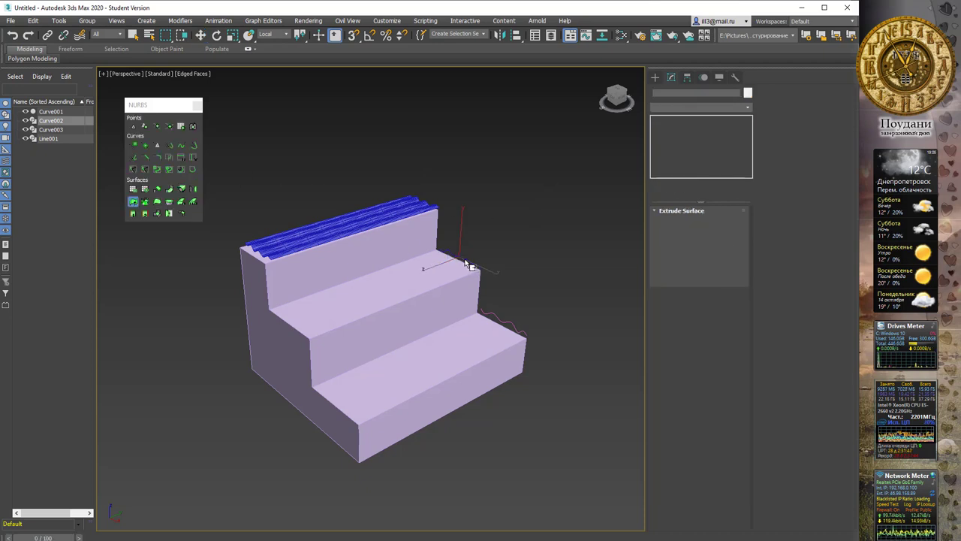
mouse_move(472, 264)
mouse_down()
mouse_move(545, 196)
mouse_move(568, 193)
mouse_up()
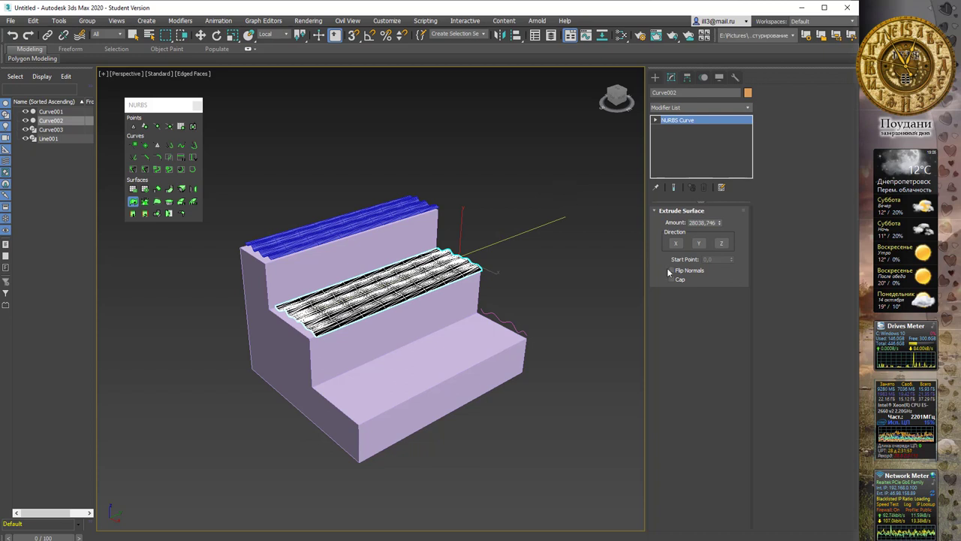
click(671, 270)
right_click(540, 177)
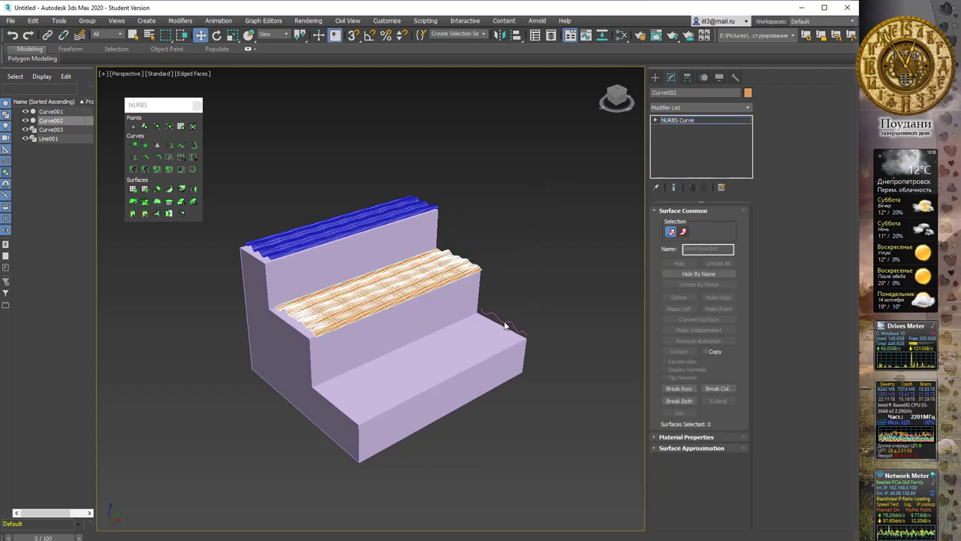
Select the bottom-step curve, Curve003, on its own
click(694, 120)
click(498, 334)
click(346, 280)
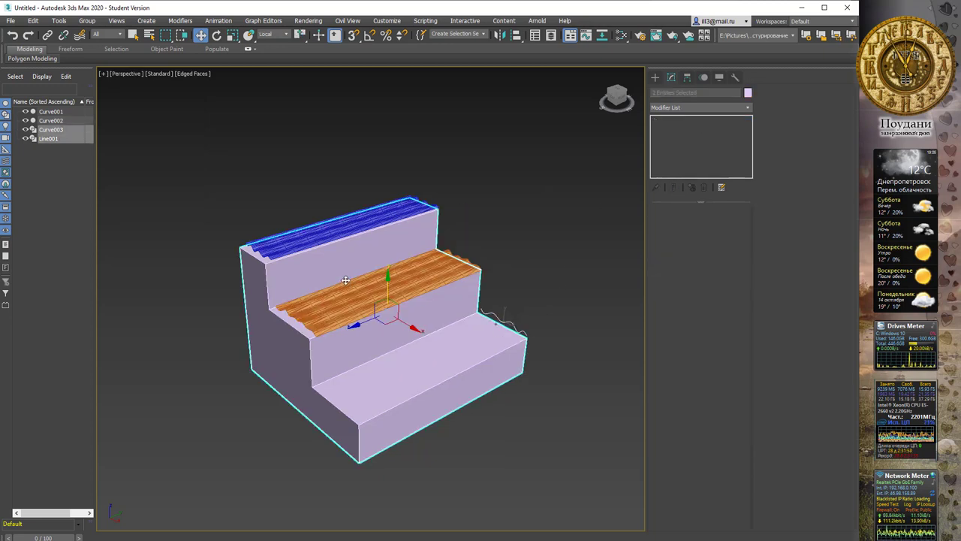
drag(490, 324, 495, 334)
right_click(525, 327)
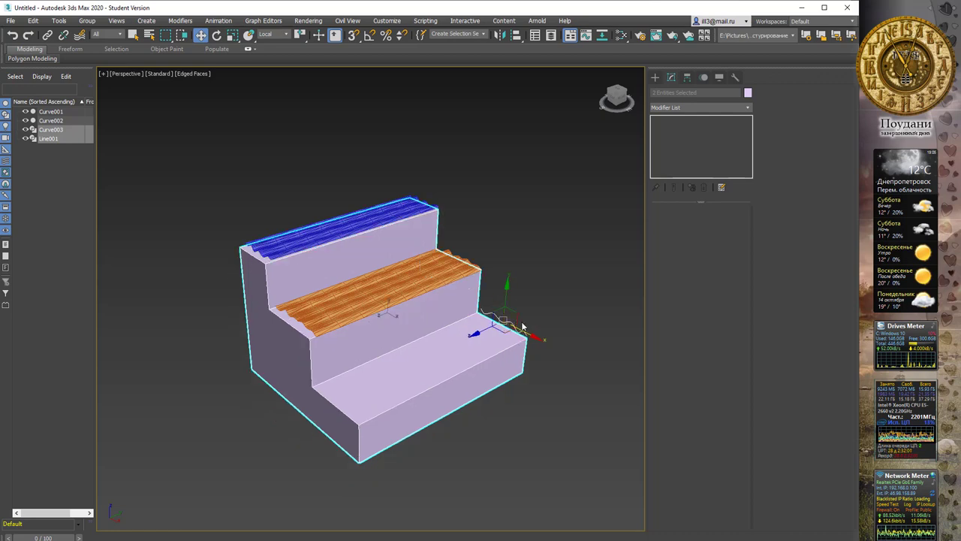
click(528, 328)
click(529, 329)
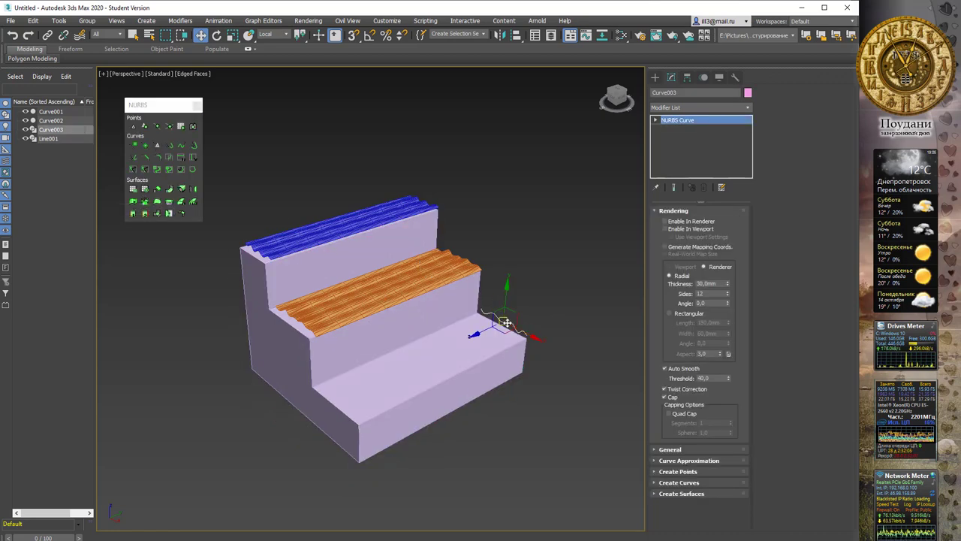
Extrude Curve003 into a wavy bottom-stair surface, Amount 28545.826, keeping original normals
click(130, 201)
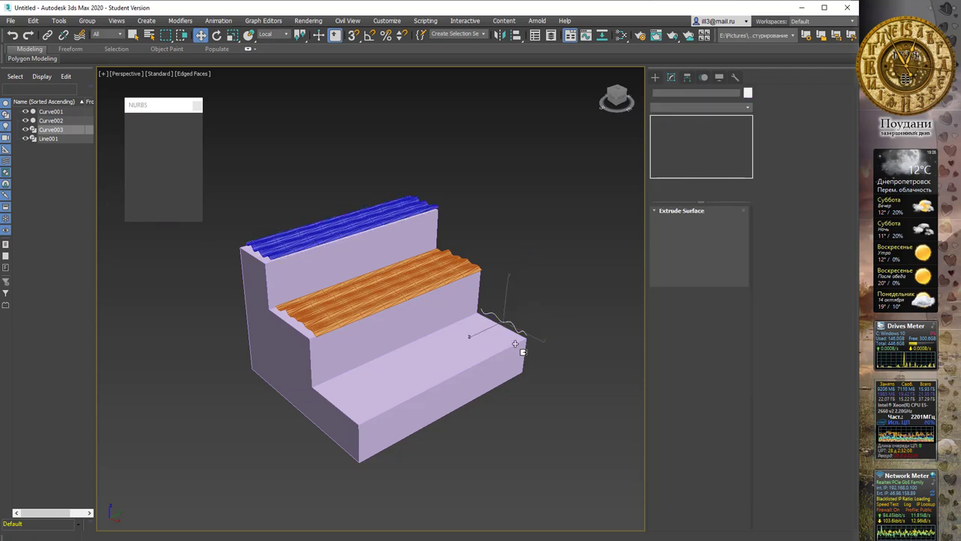
drag(507, 321, 621, 226)
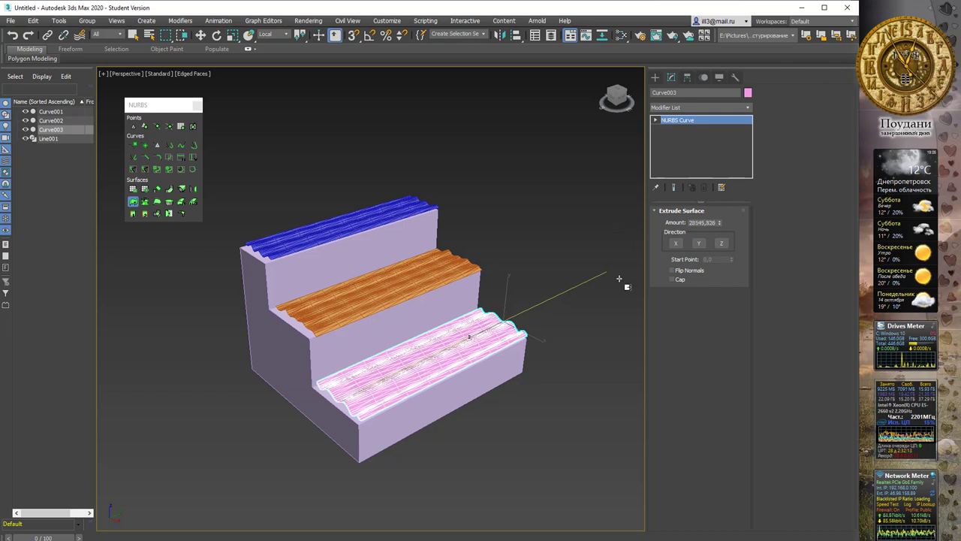
click(672, 270)
click(672, 271)
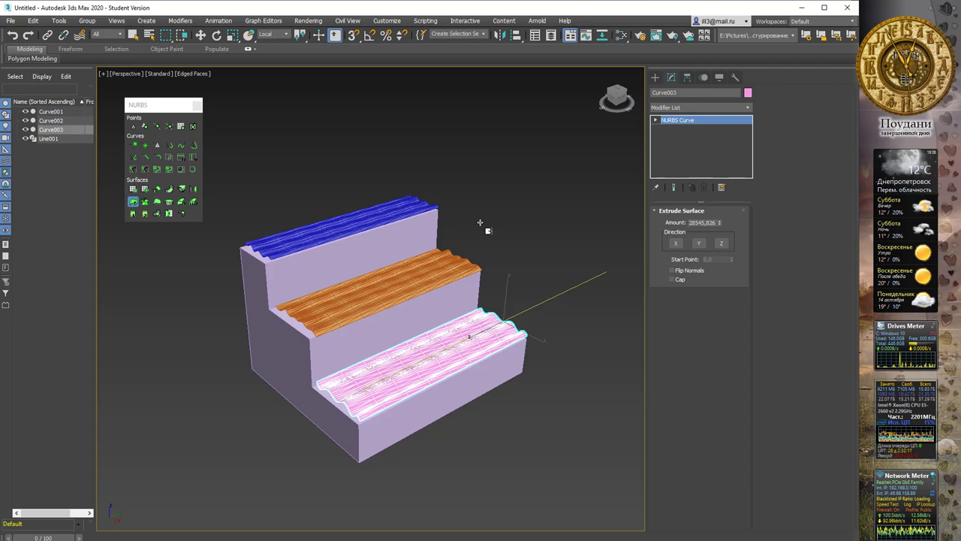
click(158, 105)
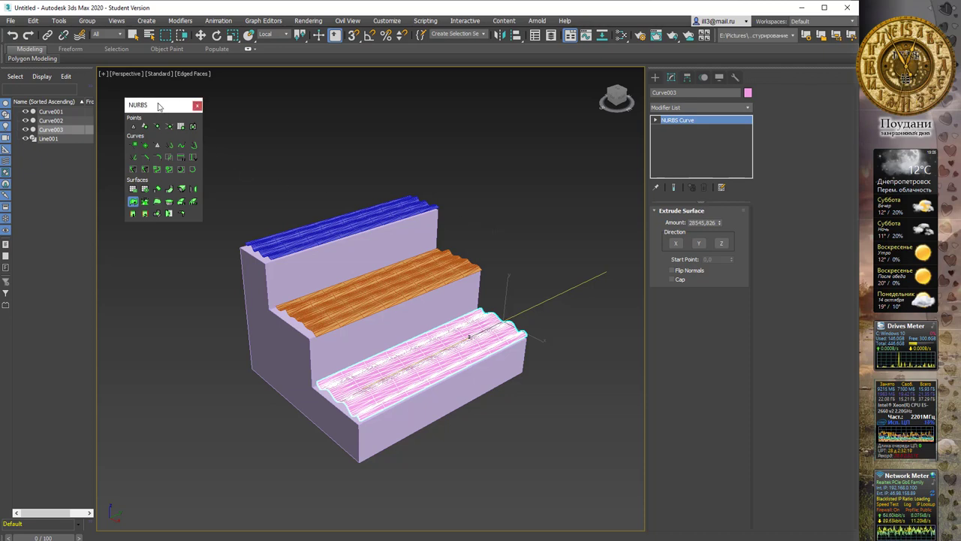
click(170, 189)
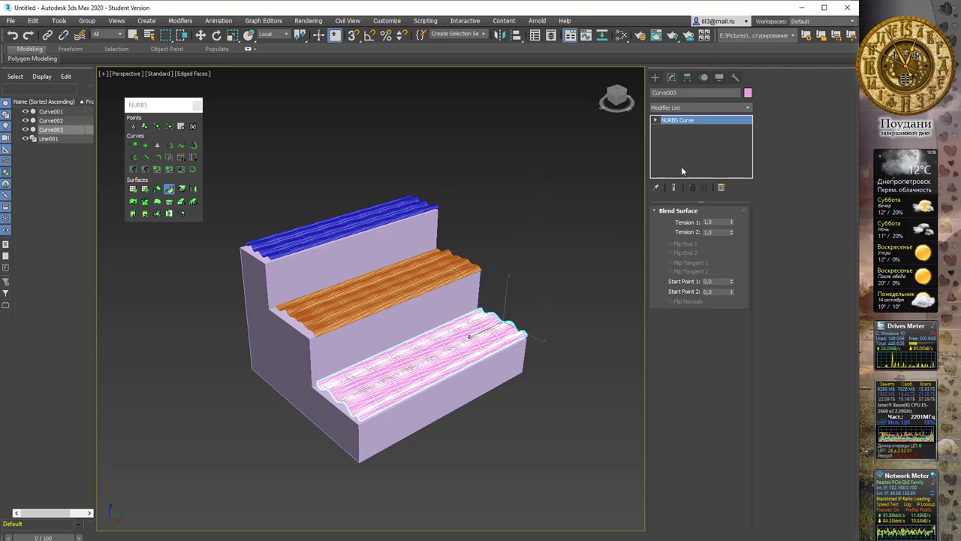
Select the blue top-step surface and orbit and zoom in on the three wavy surfaces
right_click(565, 164)
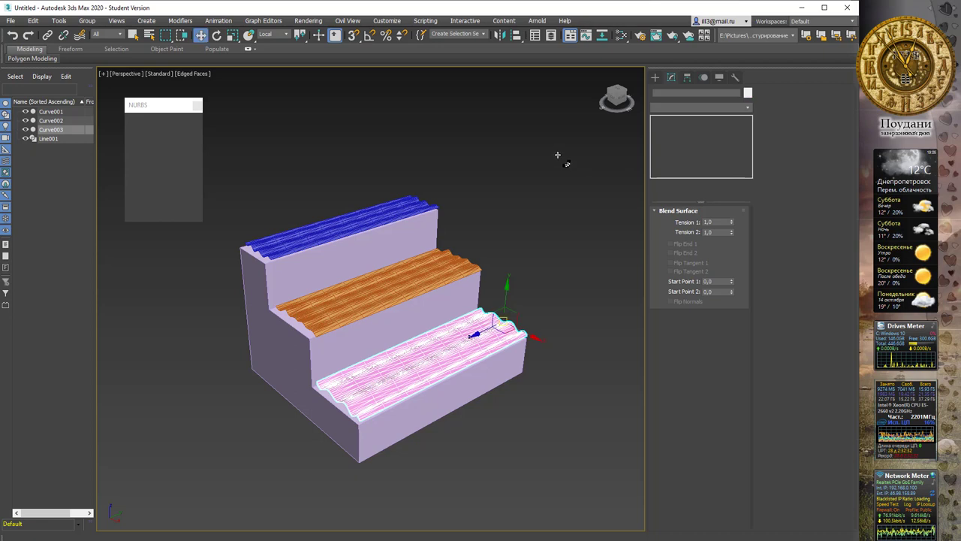
click(546, 144)
click(375, 210)
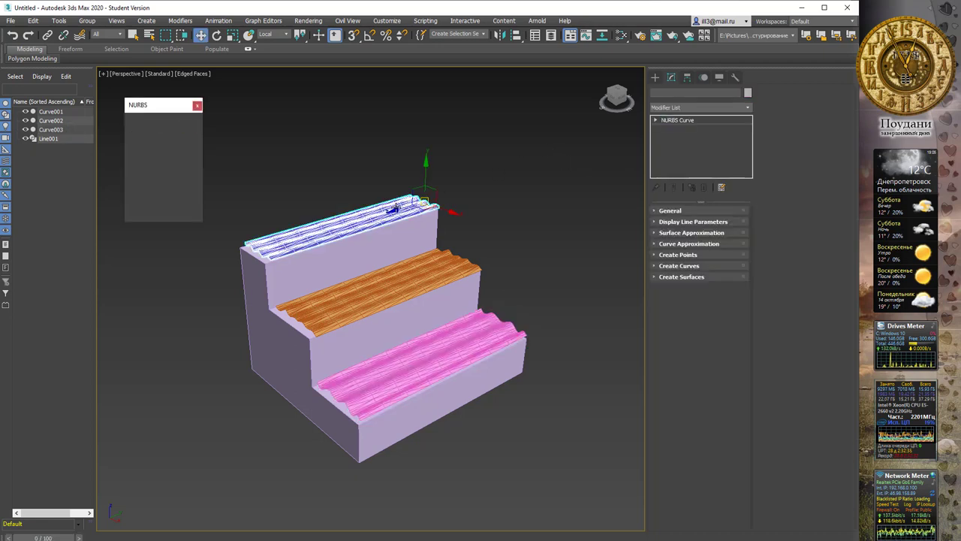
key(q)
alt+middle_drag(330, 167, 326, 180)
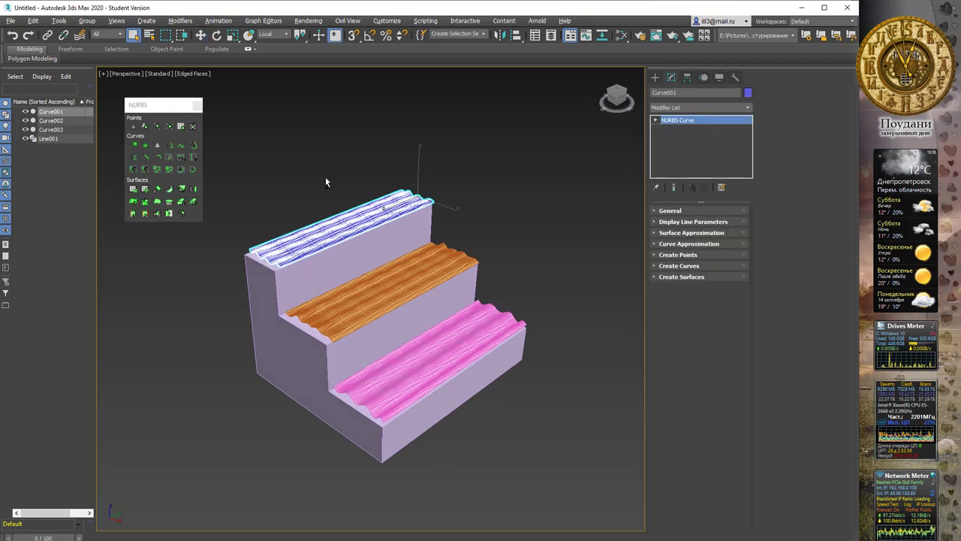
click(170, 191)
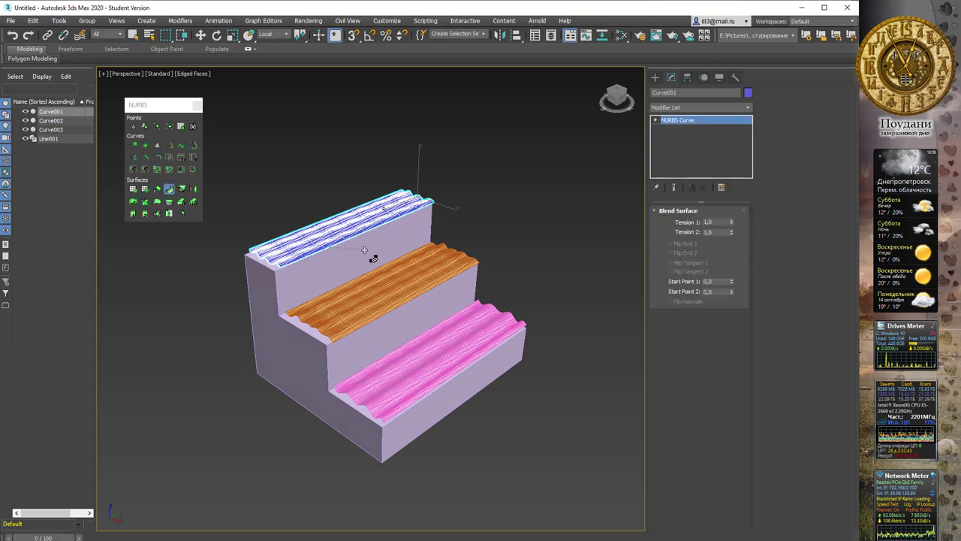
mouse_move(395, 258)
alt+middle_down()
mouse_move(415, 254)
mouse_move(378, 260)
alt+middle_up()
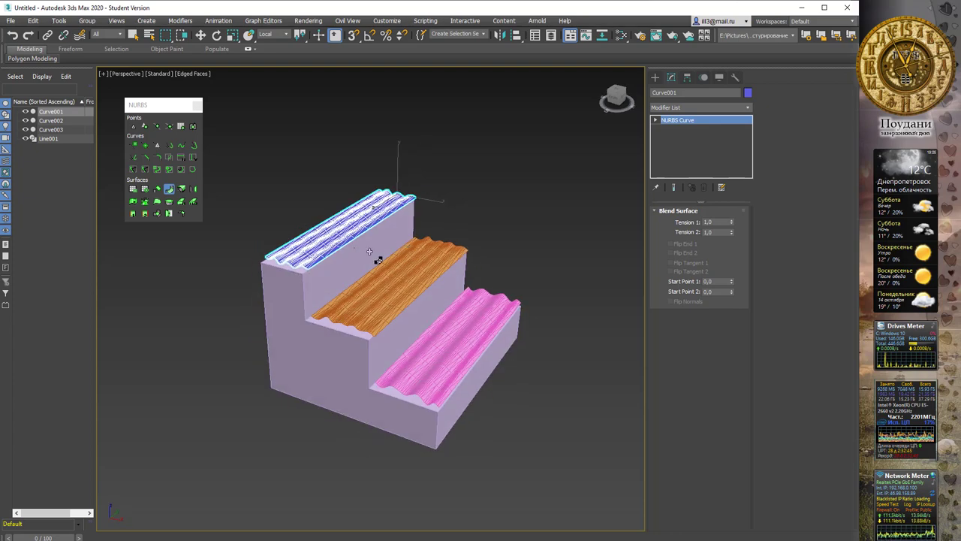
scroll(345, 280, up, 2)
scroll(352, 285, up, 3)
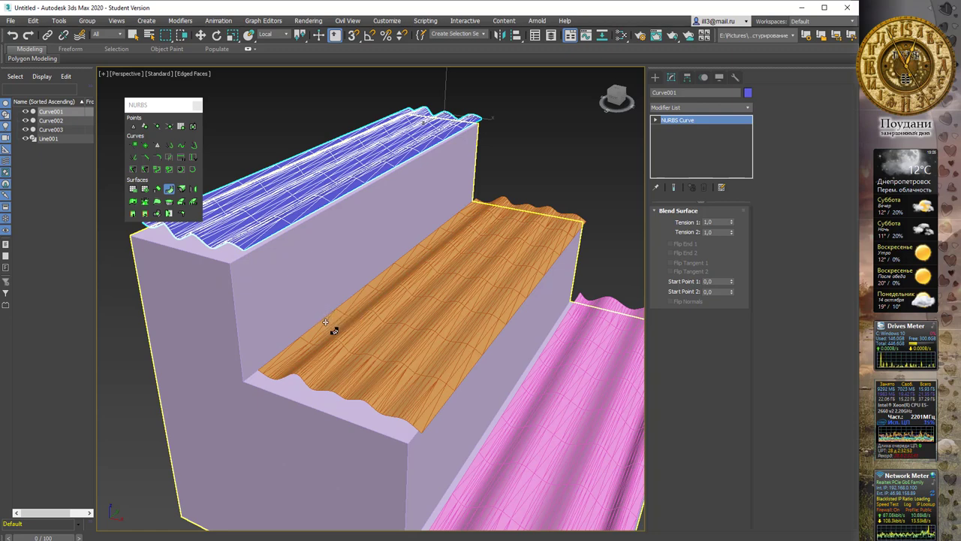
alt+middle_drag(323, 330, 252, 145)
right_click(252, 145)
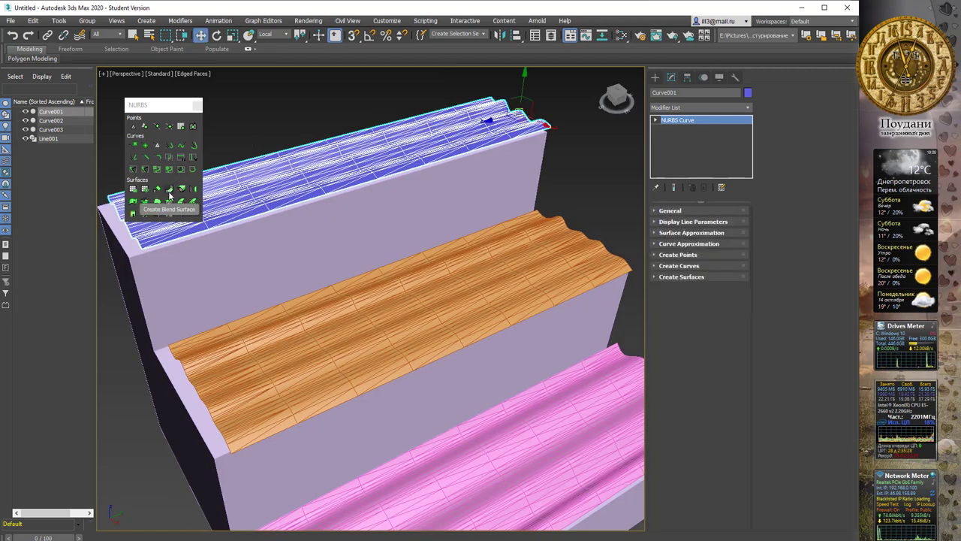
Attach the orange middle and pink bottom surfaces into Curve001, then leave Attach mode
click(657, 211)
click(676, 224)
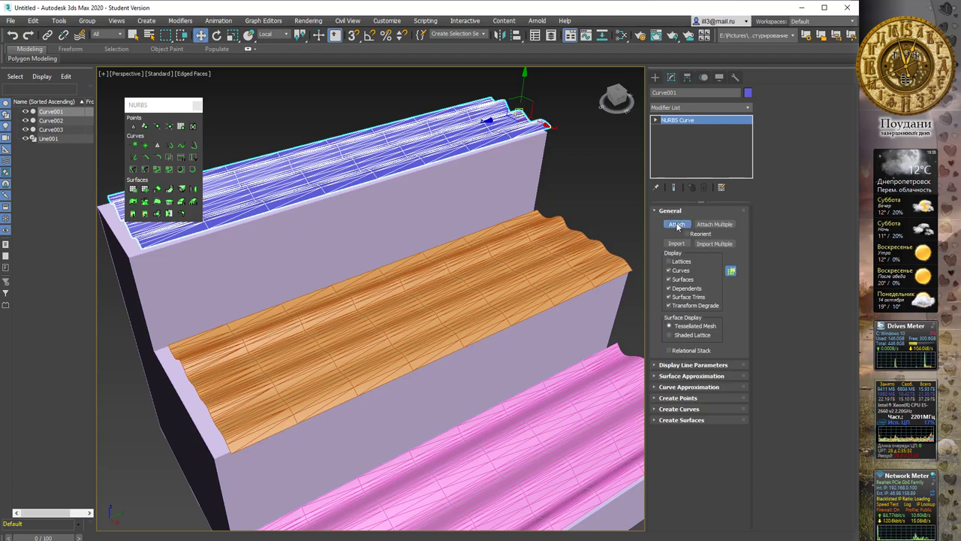
click(479, 251)
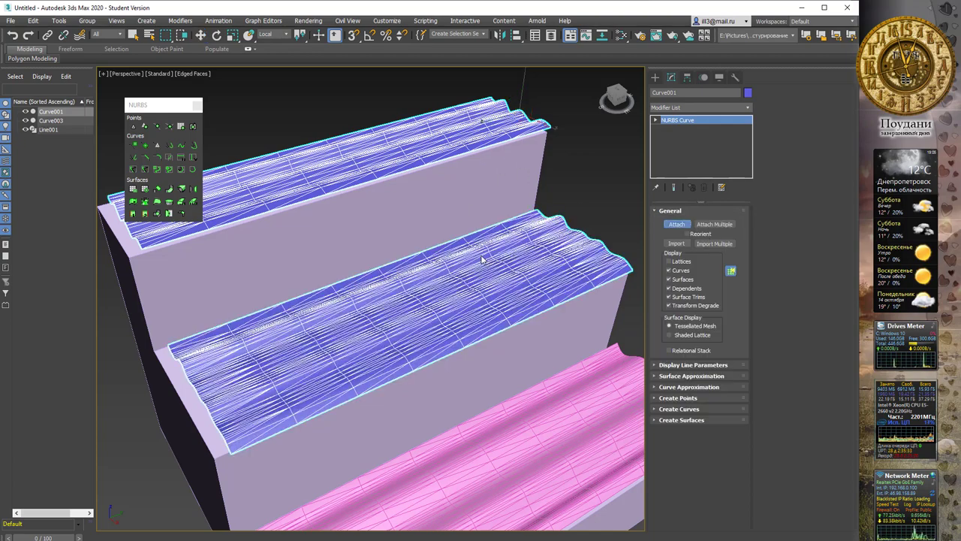
click(544, 409)
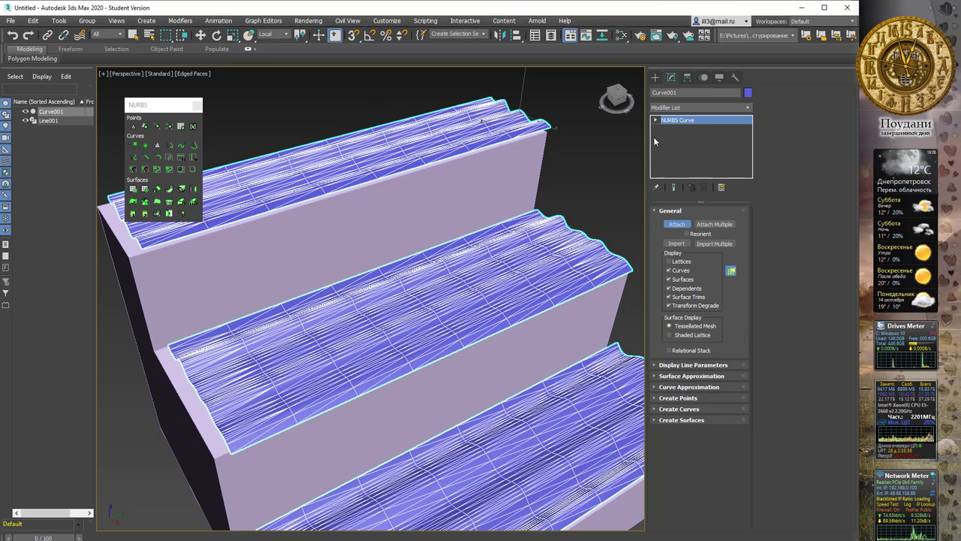
key(w)
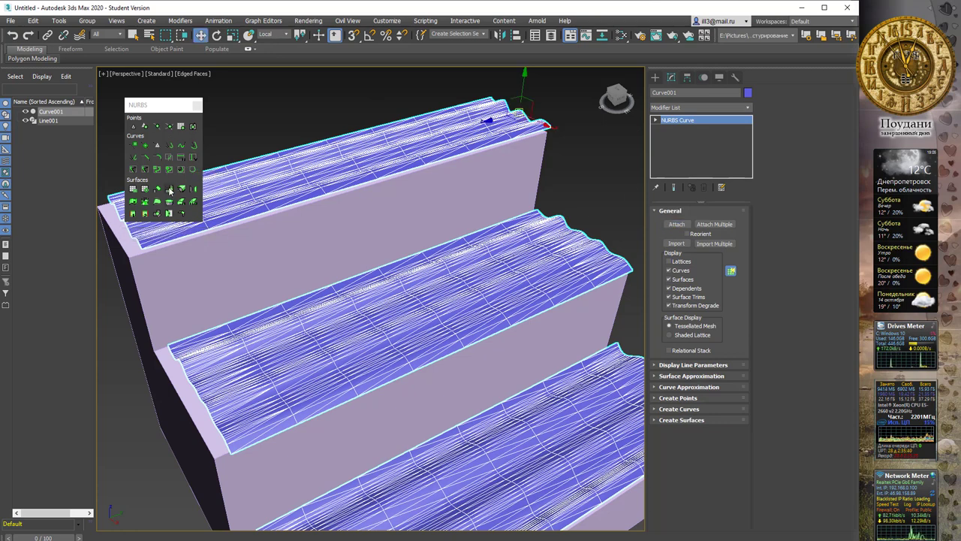
Blend the top and middle step edges with Tension 1 at 0.3, Tension 2 at 0.0, and flipped normals
click(170, 191)
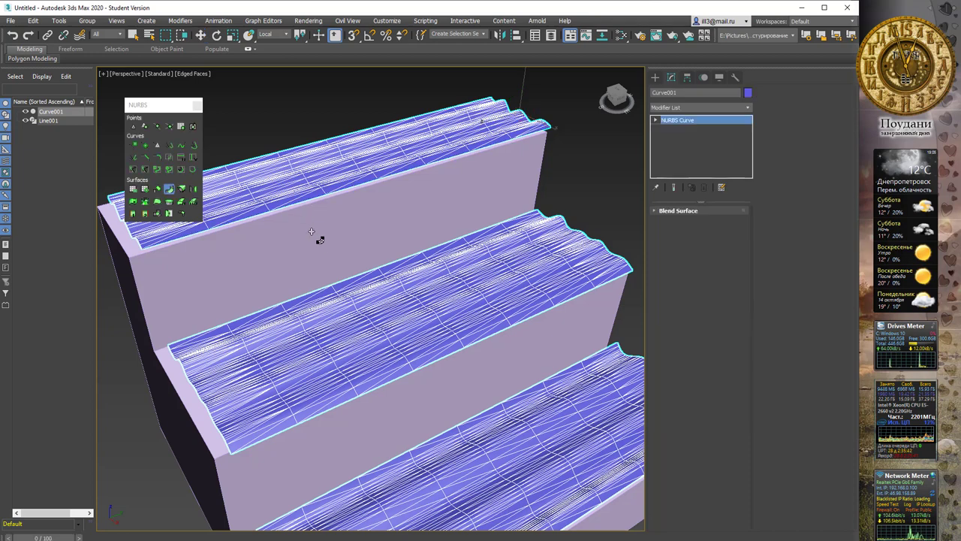
click(328, 310)
click(329, 287)
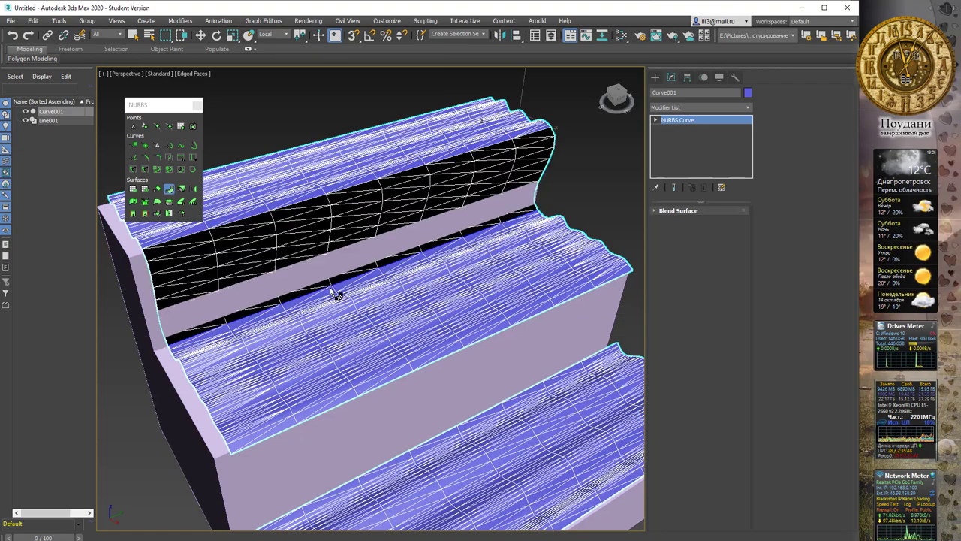
alt+middle_drag(330, 254, 371, 239)
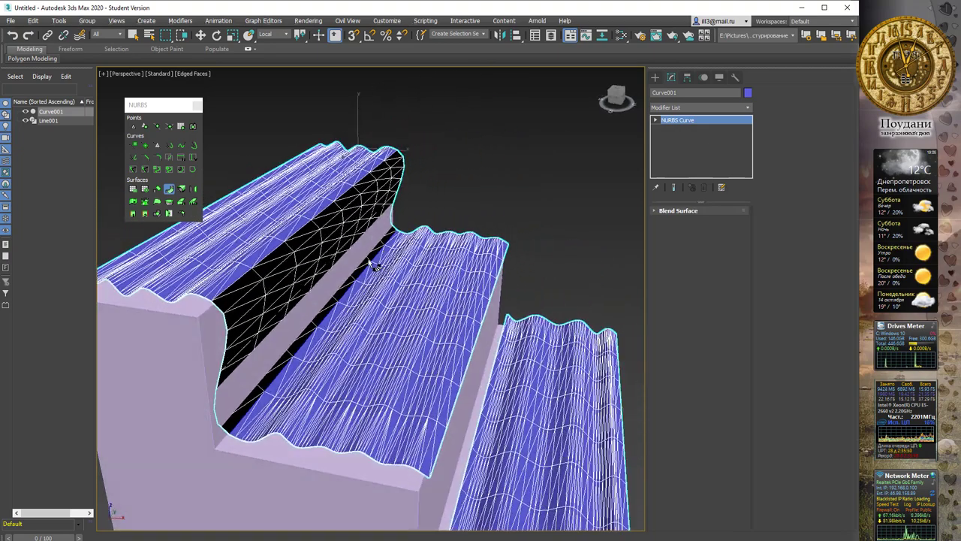
click(678, 210)
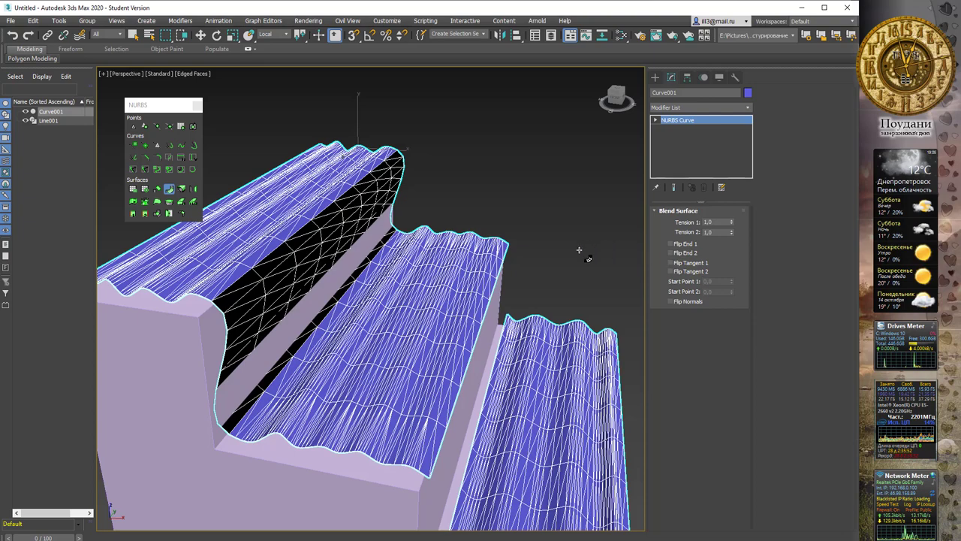
alt+middle_drag(464, 220, 457, 208)
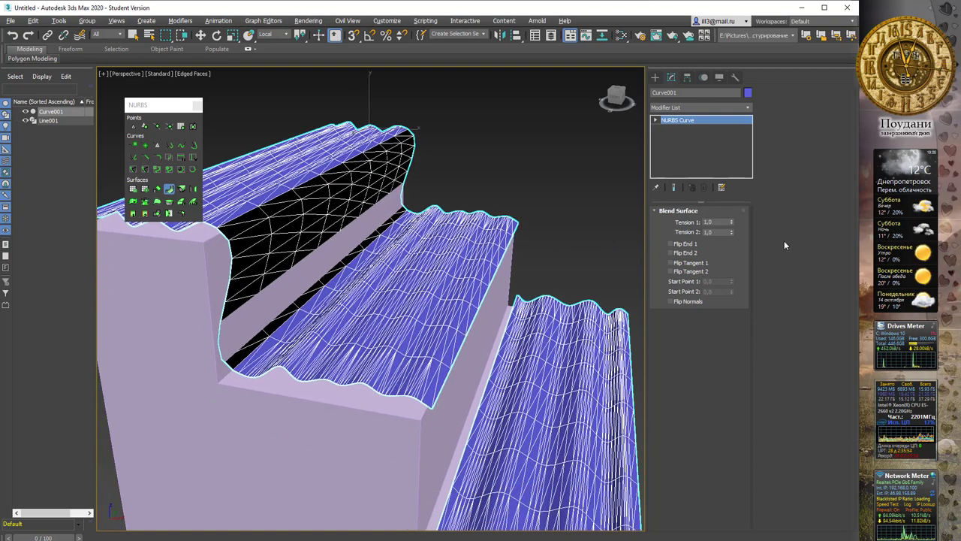
drag(732, 226, 733, 231)
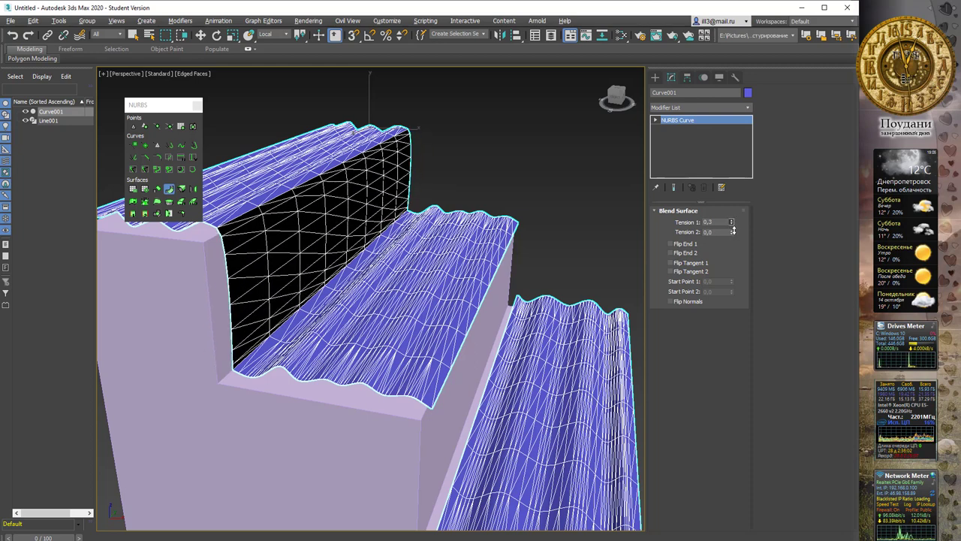
alt+middle_drag(456, 188, 503, 159)
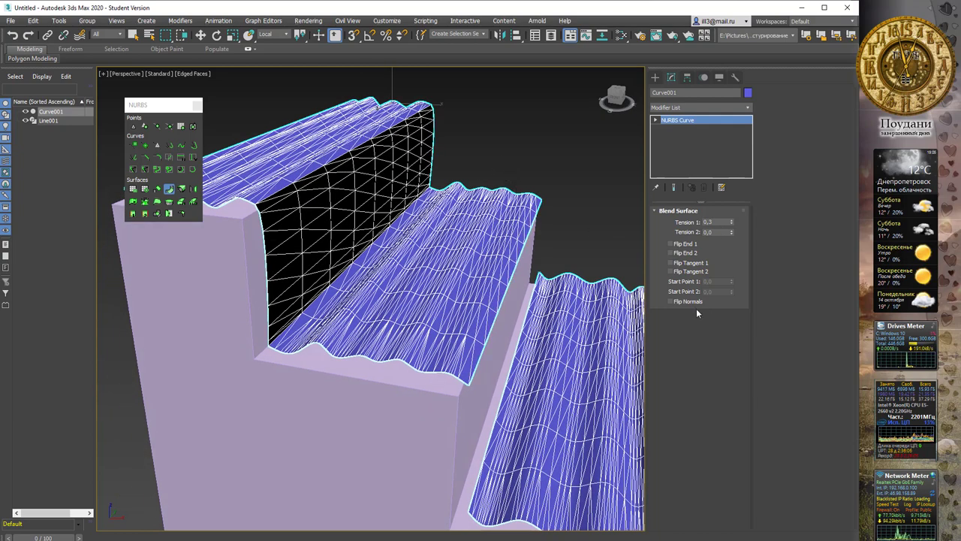
click(666, 301)
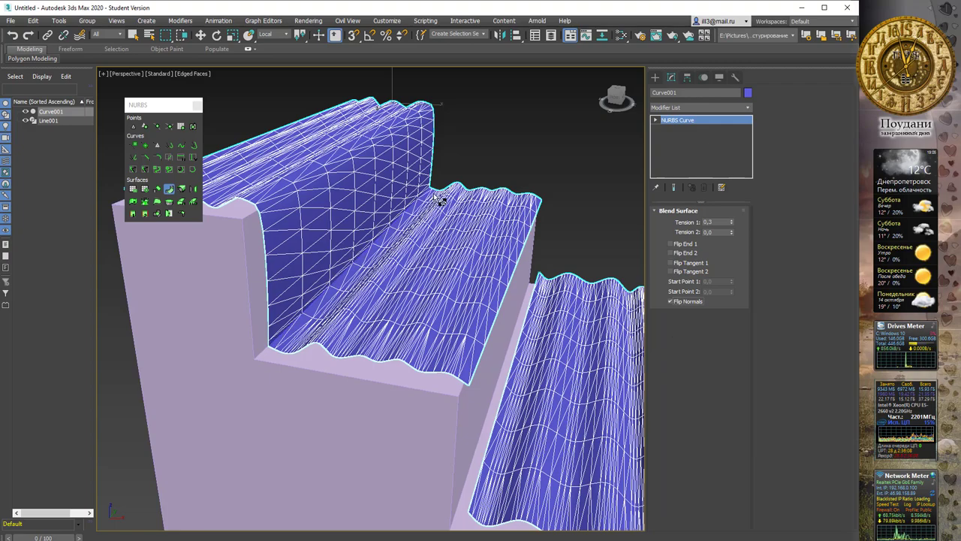
mouse_move(440, 200)
alt+middle_down()
mouse_move(426, 227)
mouse_move(413, 217)
mouse_move(398, 230)
mouse_move(336, 167)
mouse_move(500, 266)
mouse_move(476, 285)
alt+middle_up()
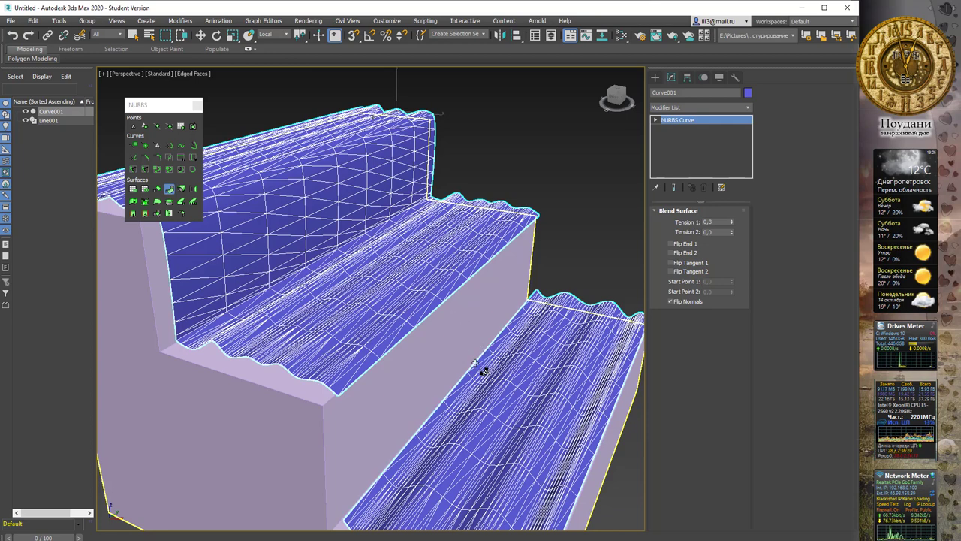
right_click(461, 314)
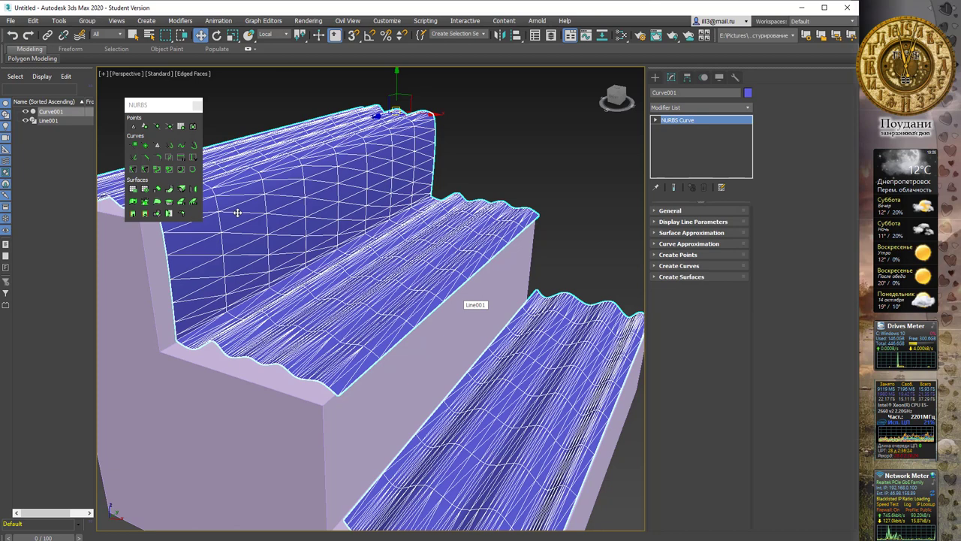
Blend the middle and bottom step edges with Flip End 1, Tension 1 0.2 and Tension 2 0.7
click(170, 189)
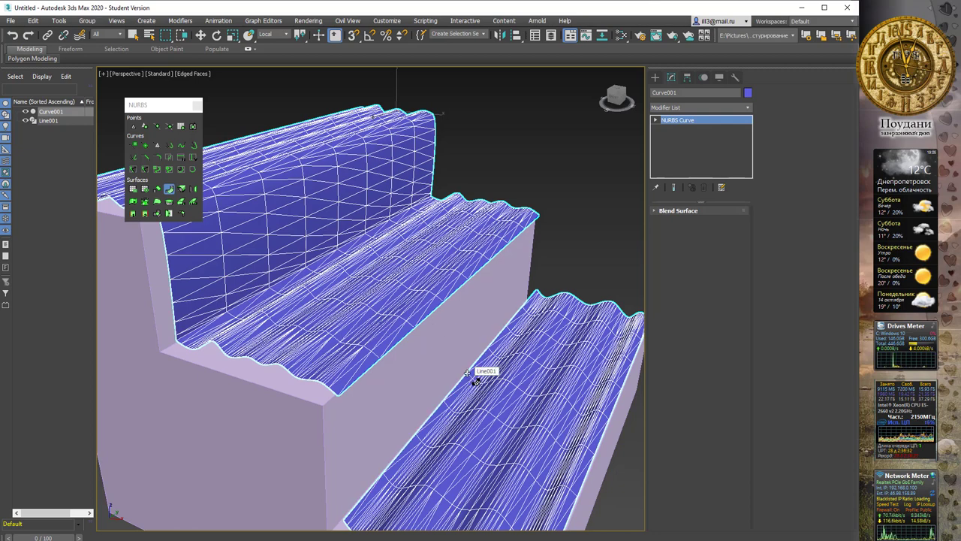
click(439, 411)
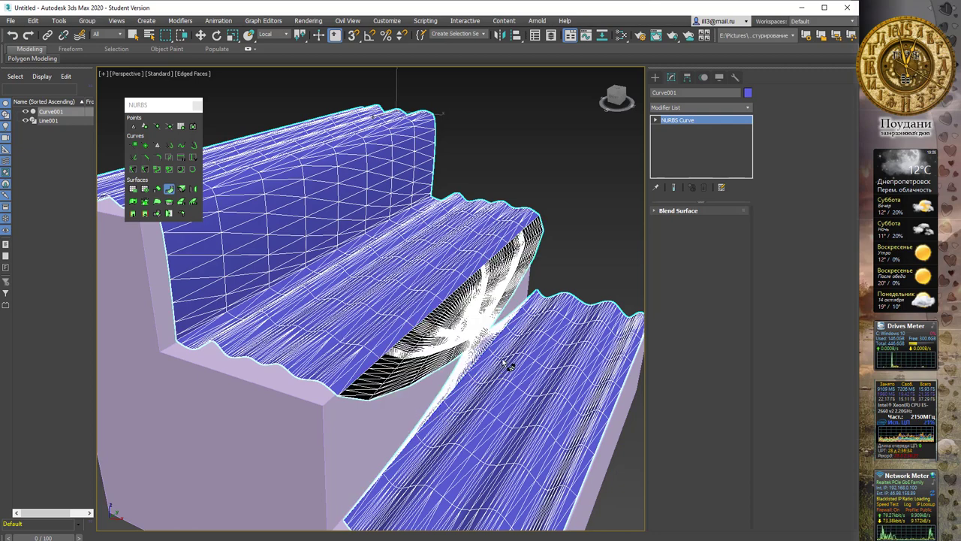
mouse_move(508, 363)
alt+middle_down()
mouse_move(500, 279)
mouse_move(523, 230)
mouse_move(512, 236)
alt+middle_up()
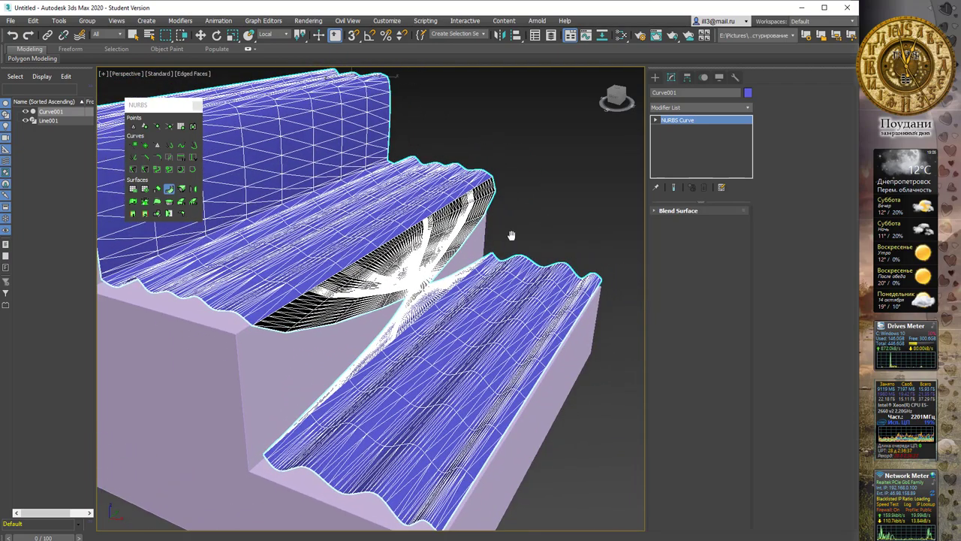
click(657, 213)
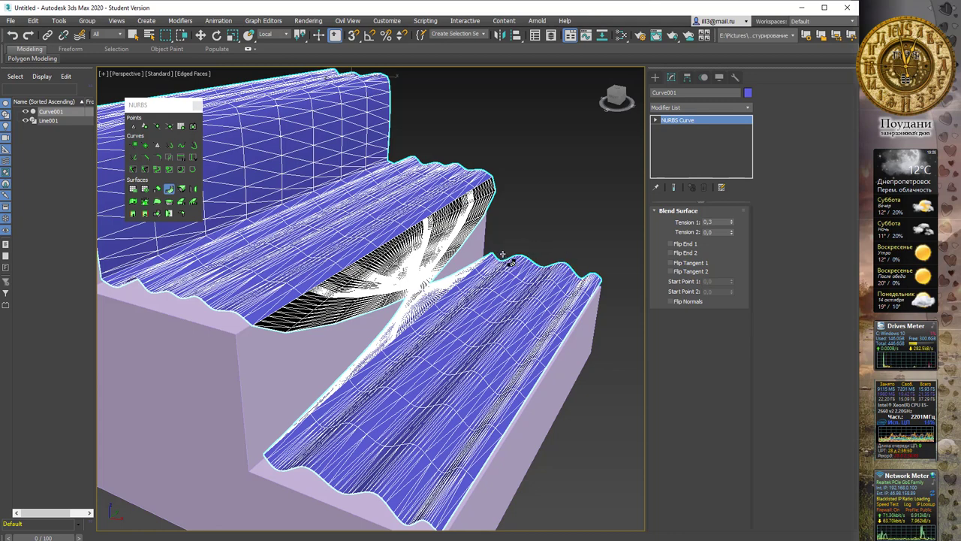
click(671, 244)
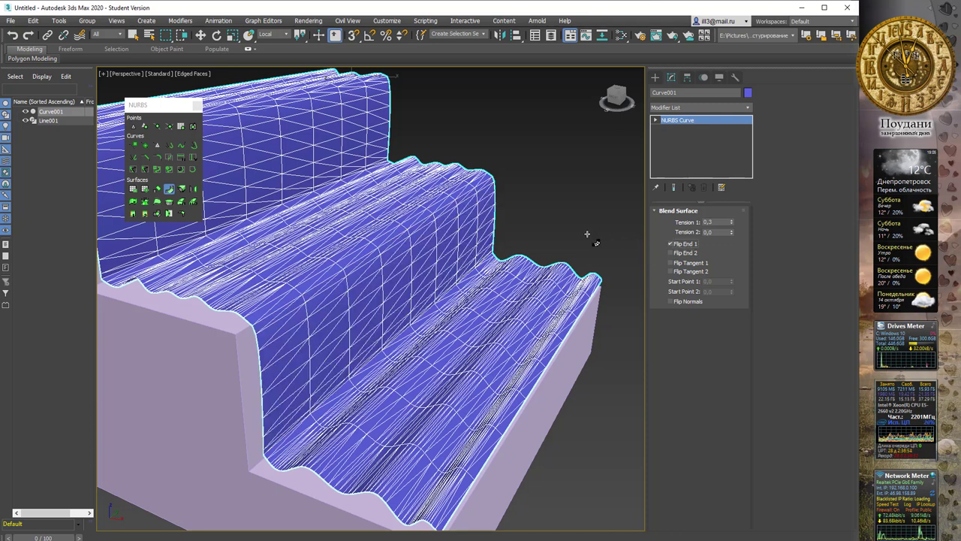
alt+middle_drag(545, 253, 495, 269)
drag(733, 224, 732, 228)
mouse_move(644, 266)
alt+middle_down()
mouse_move(532, 279)
mouse_move(575, 265)
mouse_move(495, 272)
mouse_move(375, 210)
alt+middle_up()
scroll(375, 210, down, 3)
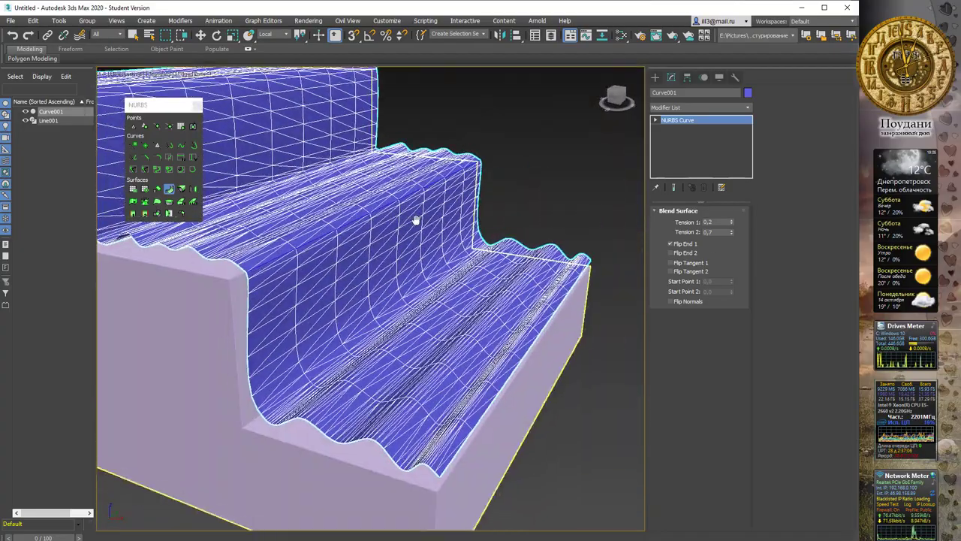
scroll(416, 219, down, 3)
alt+middle_drag(454, 172, 496, 198)
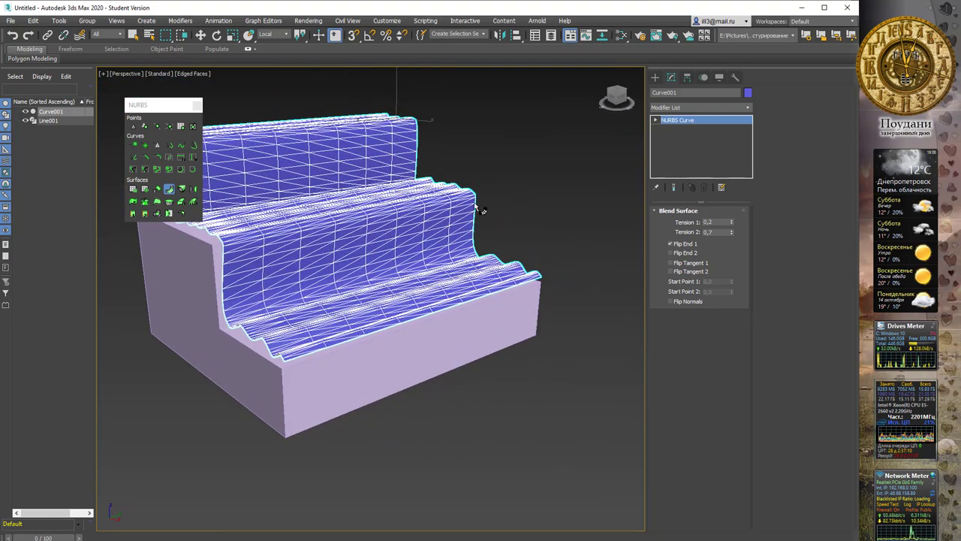
Switch to the Left view, frame the stair surface, and end blend creation
key(l)
scroll(474, 205, up, 2)
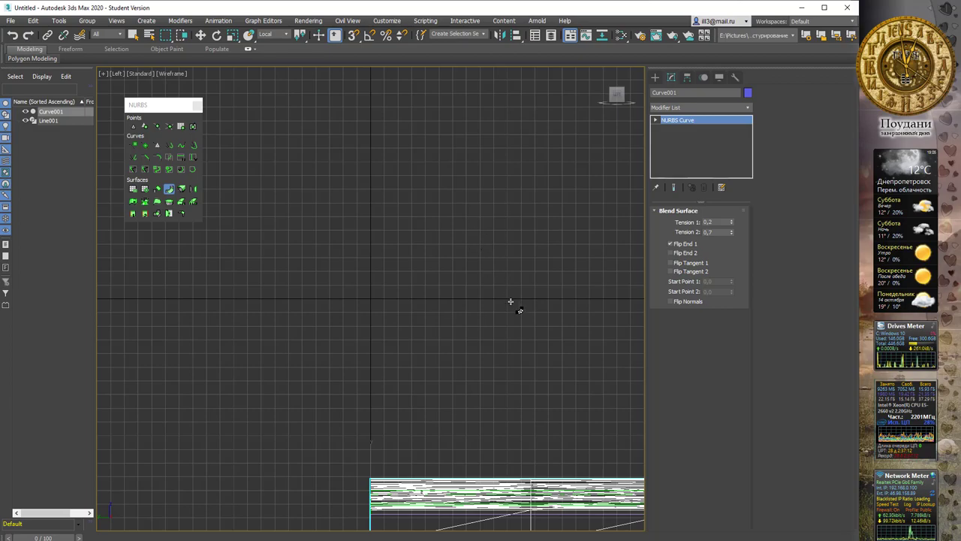
middle_drag(511, 303, 493, 240)
scroll(549, 265, down, 2)
scroll(519, 236, down, 1)
scroll(526, 267, up, 2)
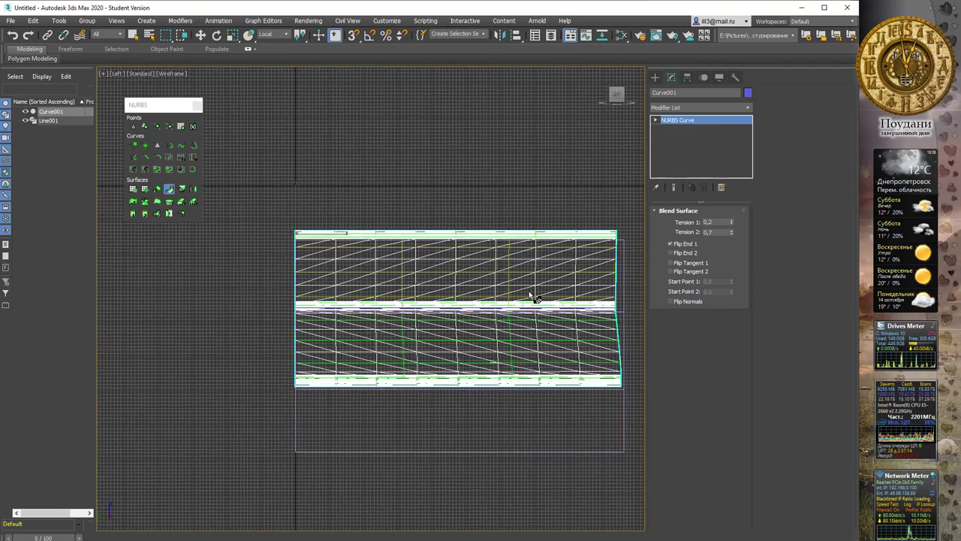
scroll(536, 274, up, 1)
mouse_move(536, 275)
middle_down()
mouse_move(455, 248)
mouse_move(450, 257)
middle_up()
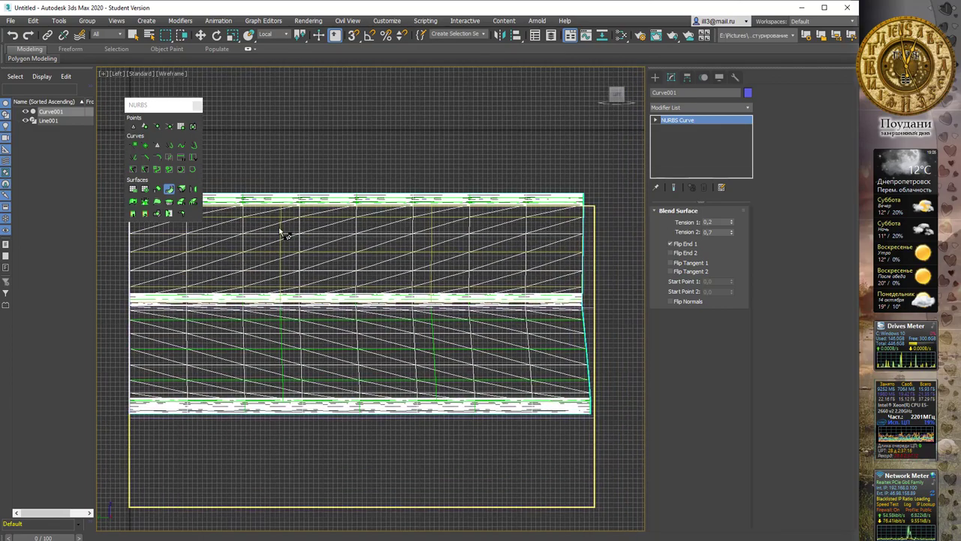
click(207, 200)
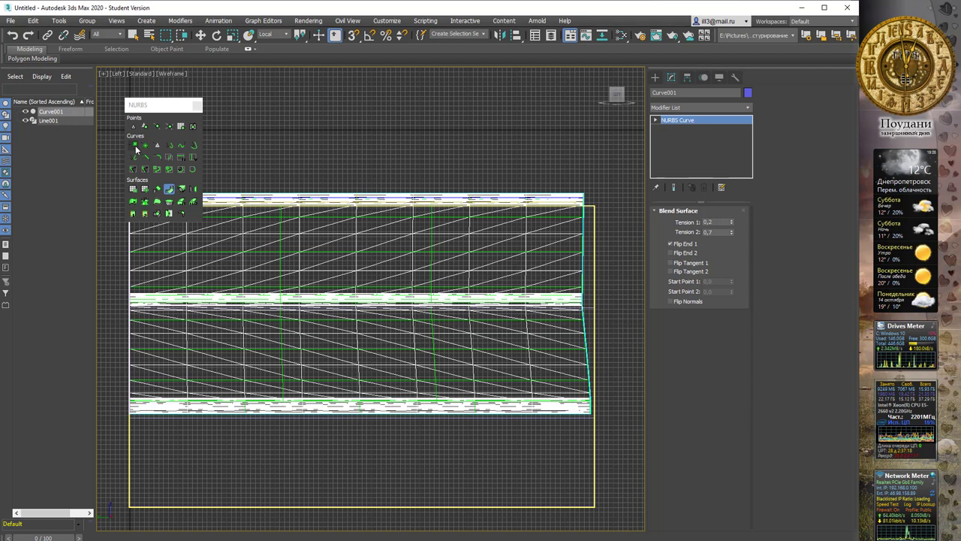
right_click(193, 368)
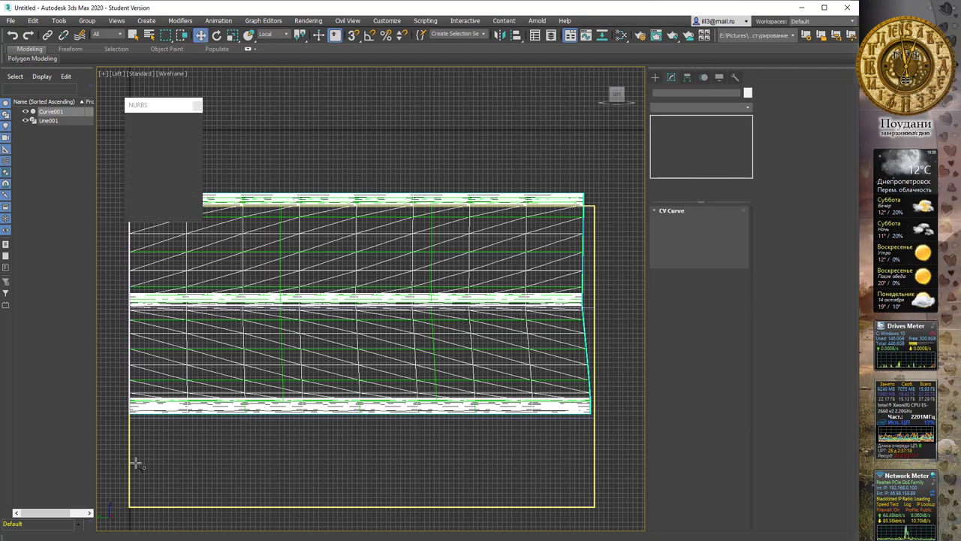
Draw an eight-point wavy CV curve along the bottom, then return to shaded Perspective view
click(129, 493)
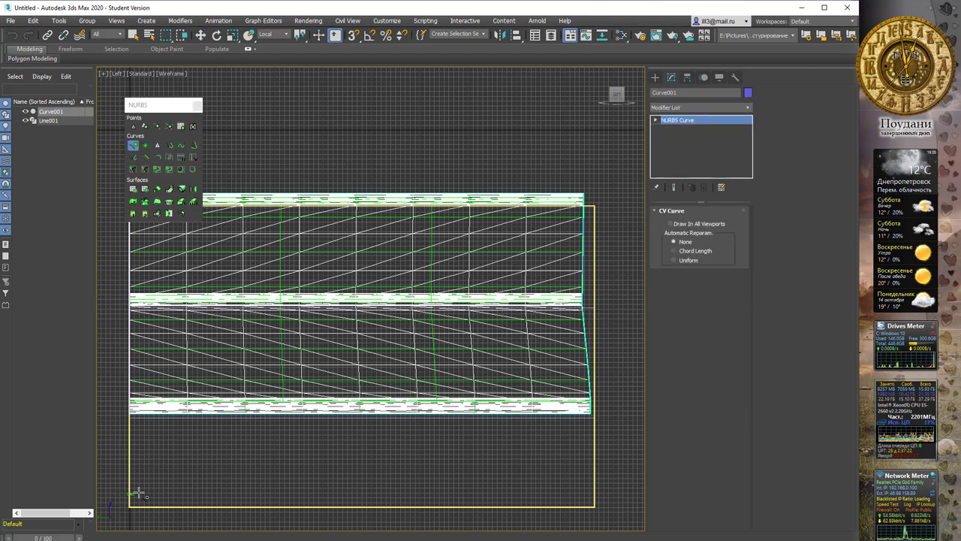
click(158, 492)
click(198, 486)
click(247, 494)
click(307, 493)
click(360, 494)
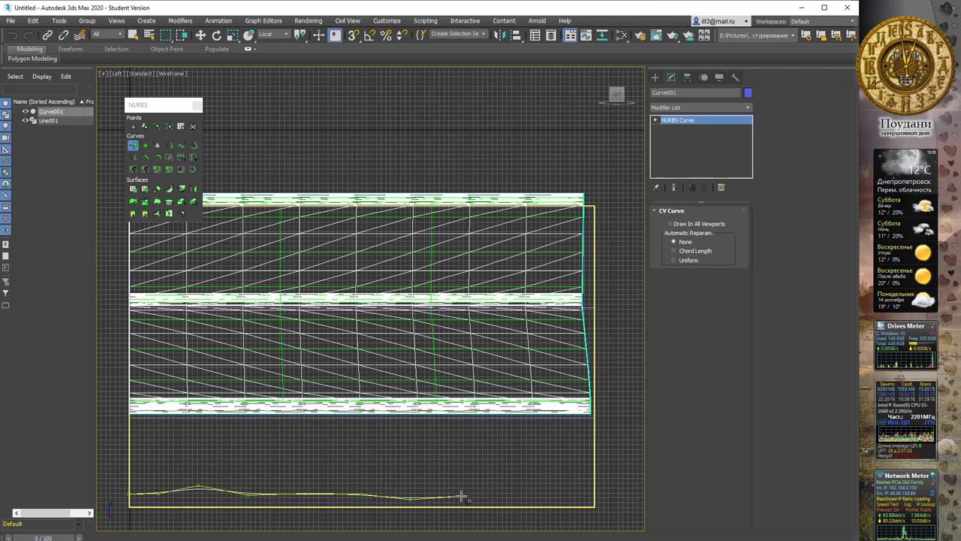
click(536, 488)
click(583, 493)
right_click(583, 494)
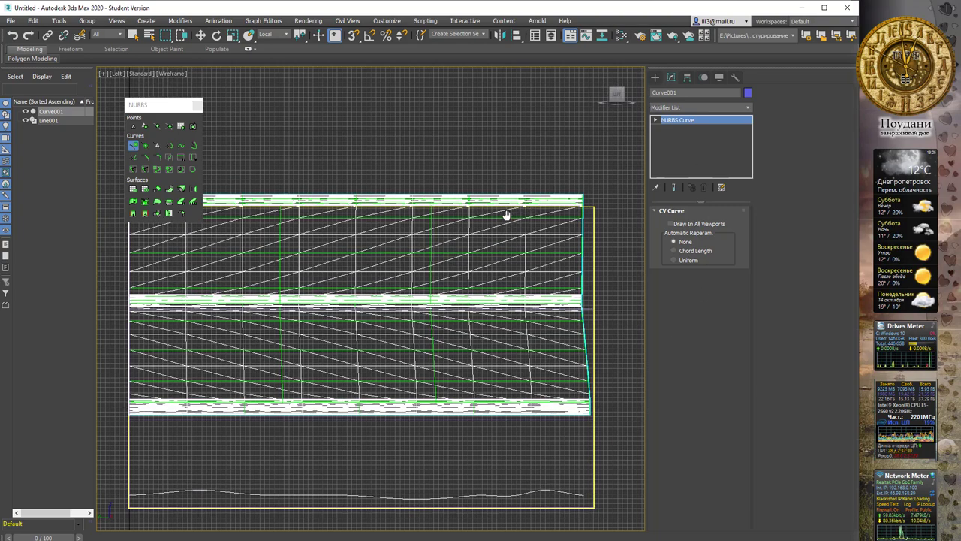
key(p)
key(w)
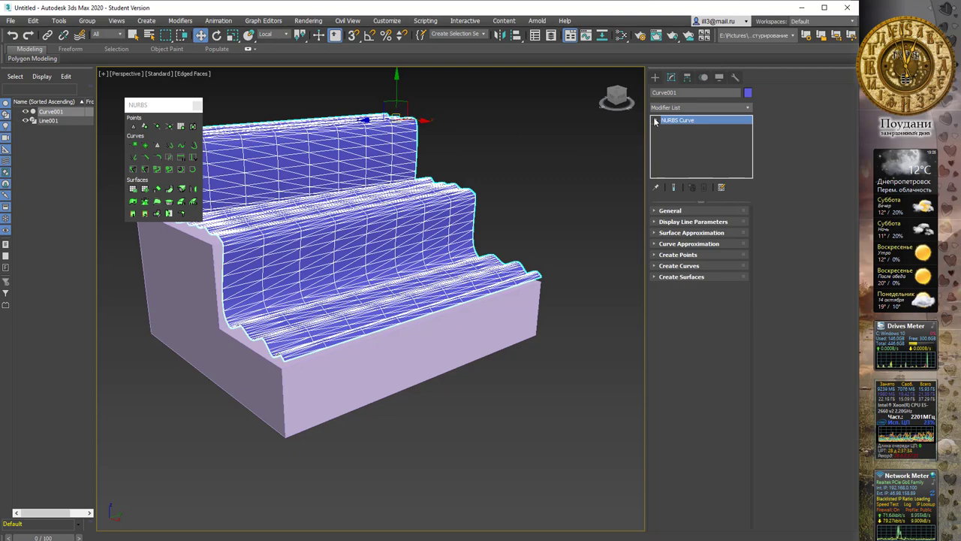
Undo the accidental stair-surface move and display the viewport as wireframe
drag(423, 122, 588, 281)
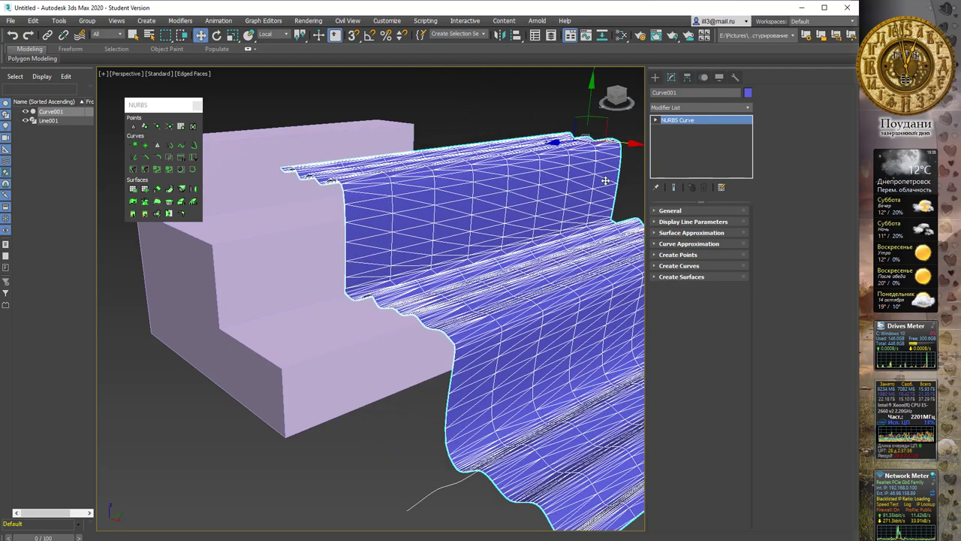
drag(443, 518, 443, 518)
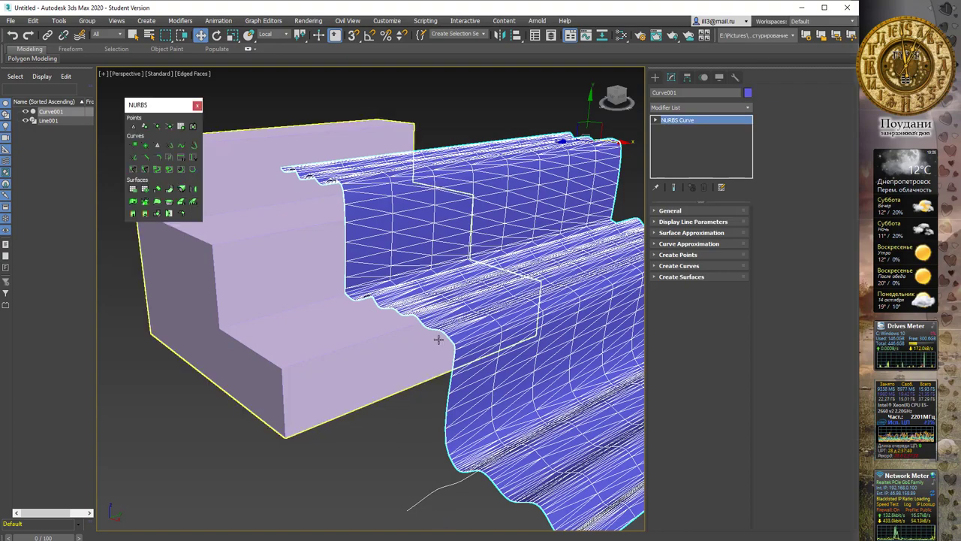
key(ctrl+z)
alt+middle_drag(532, 215, 493, 207)
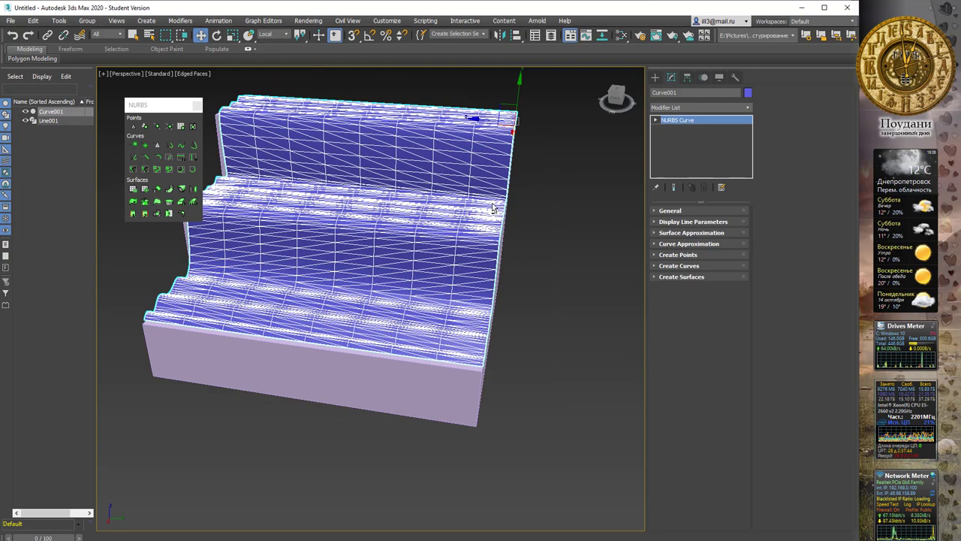
key(F3)
alt+middle_drag(493, 208, 434, 250)
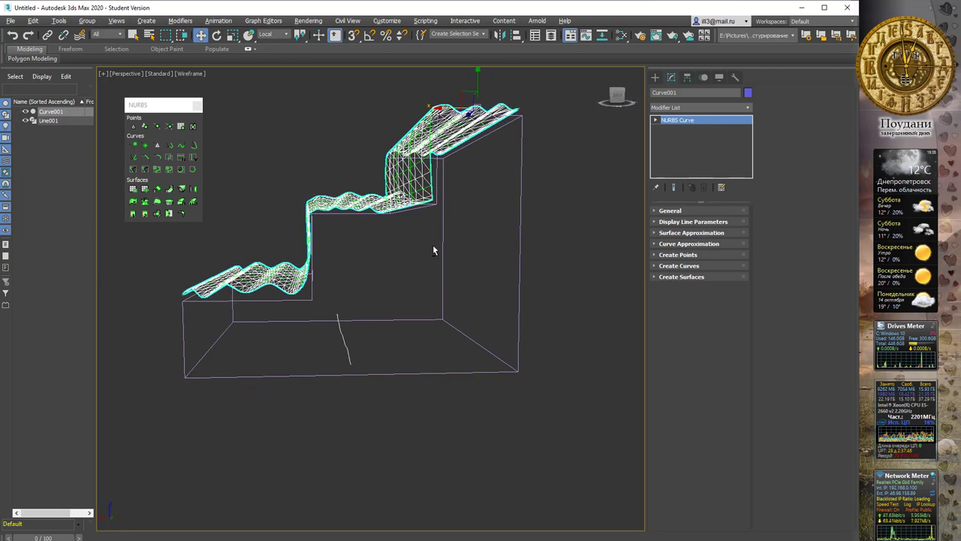
Move the loose CV curve onto the box's front face and restore smooth shading
click(654, 120)
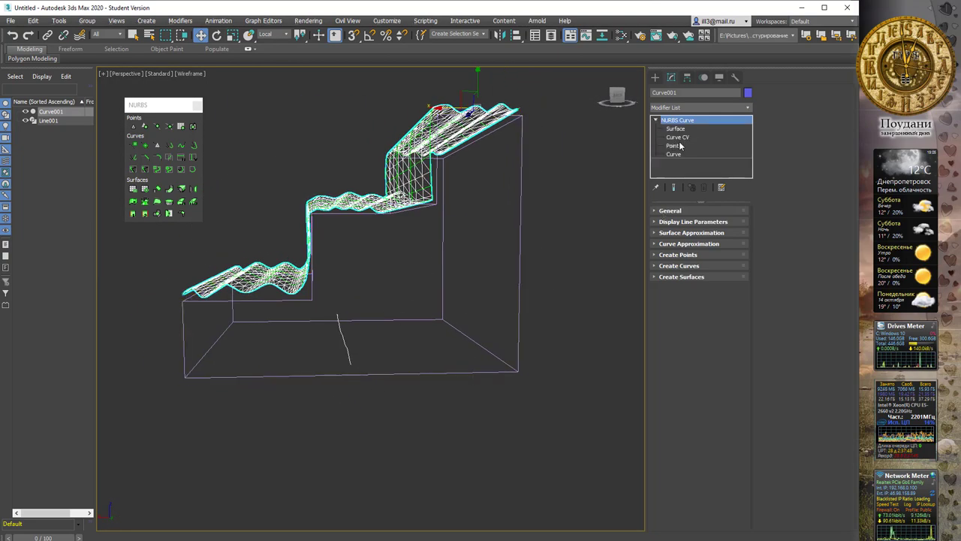
click(676, 154)
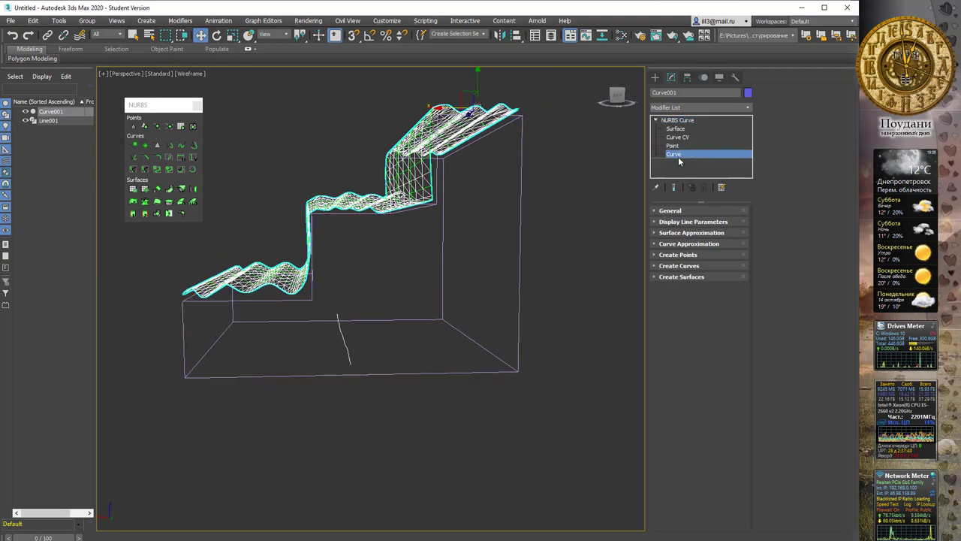
click(354, 371)
drag(330, 338, 196, 328)
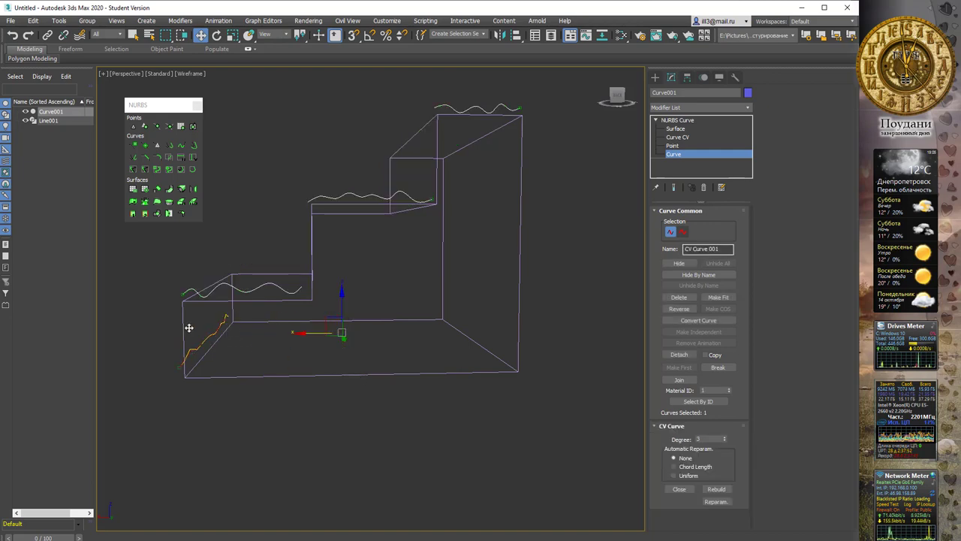
mouse_move(270, 322)
alt+middle_down()
mouse_move(369, 328)
mouse_move(324, 262)
mouse_move(608, 248)
alt+middle_up()
click(677, 120)
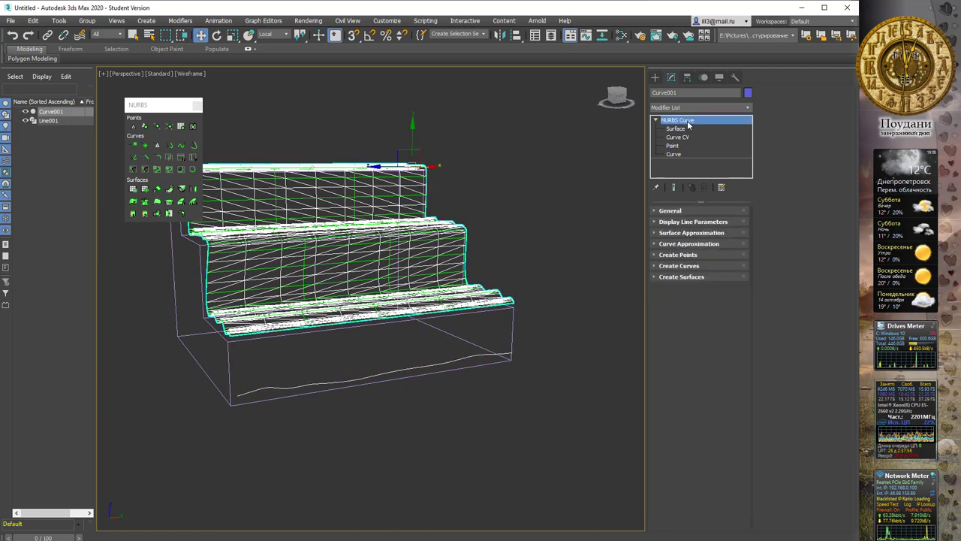
alt+middle_drag(483, 166, 496, 174)
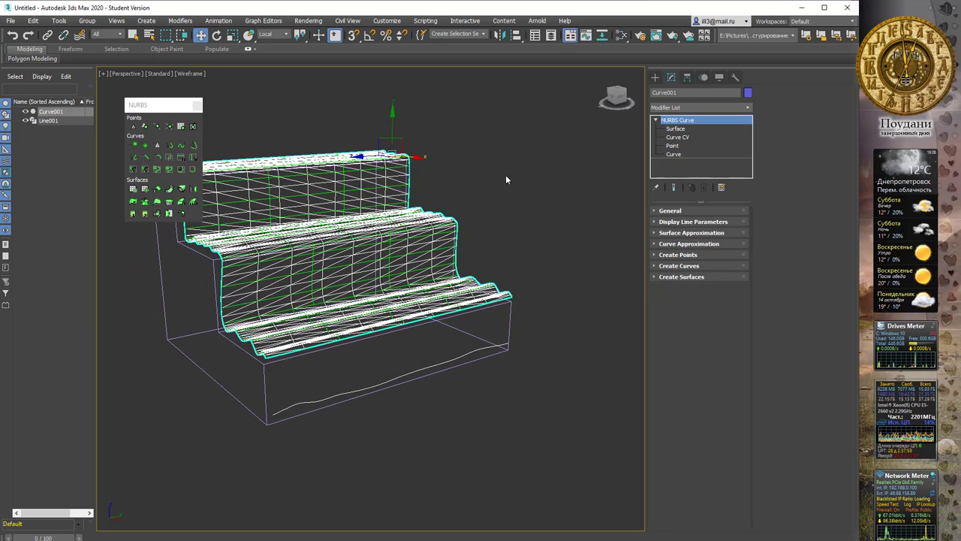
key(F3)
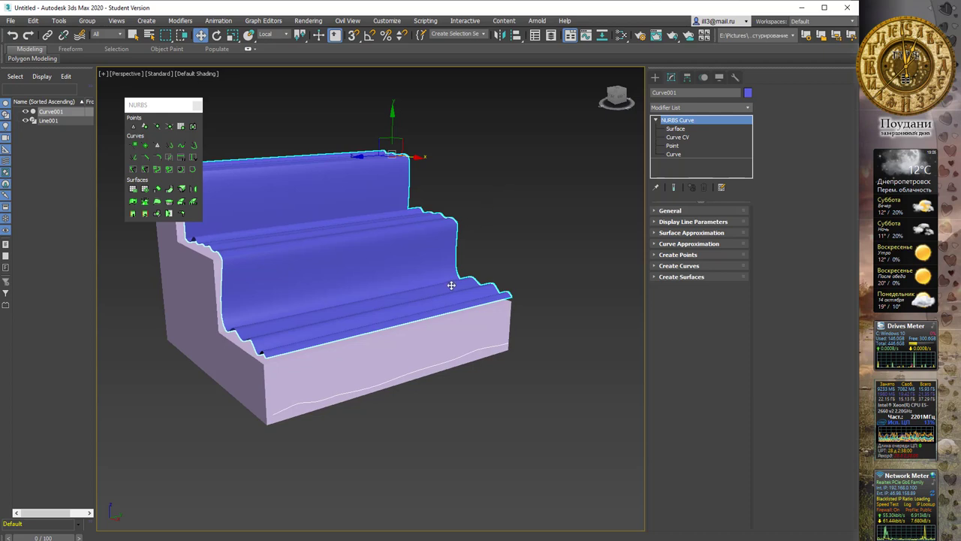
mouse_move(451, 285)
alt+middle_down()
mouse_move(492, 256)
mouse_move(520, 254)
mouse_move(502, 263)
alt+middle_up()
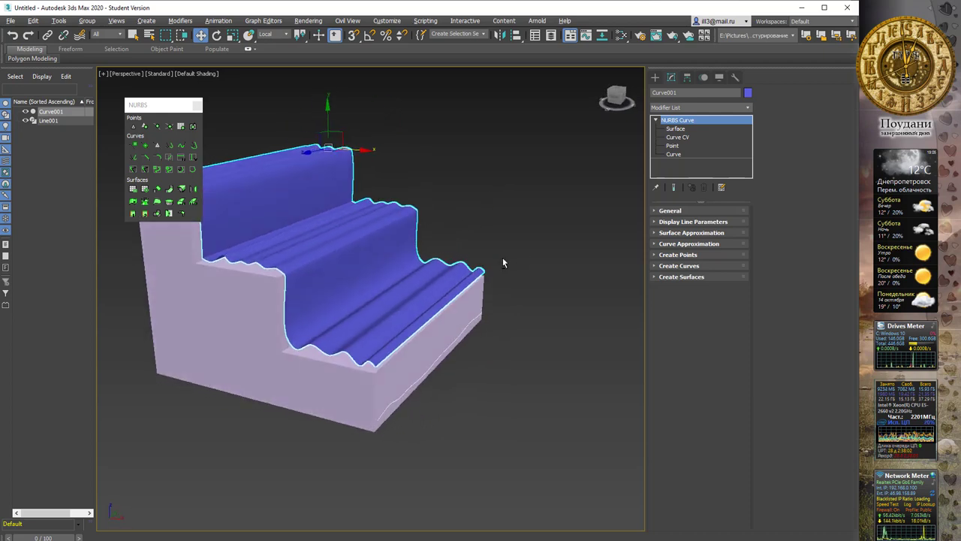
click(173, 189)
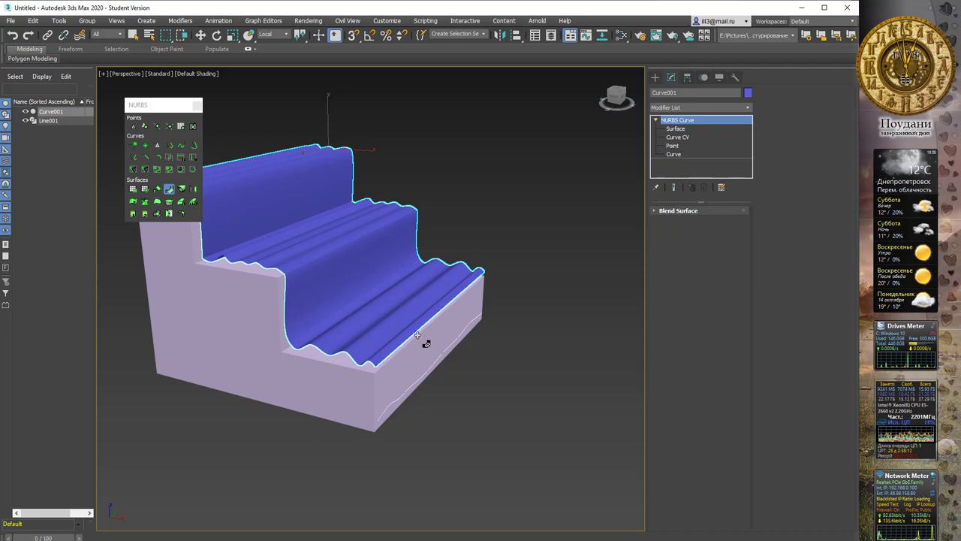
With edged faces shown, blend the bottom step's edge to the front curve, both tensions 0.0
key(F4)
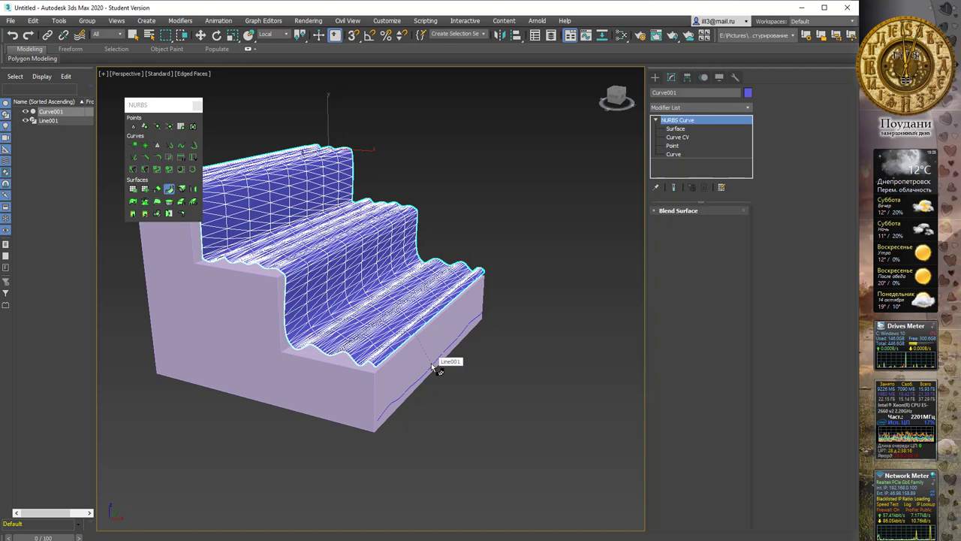
click(432, 365)
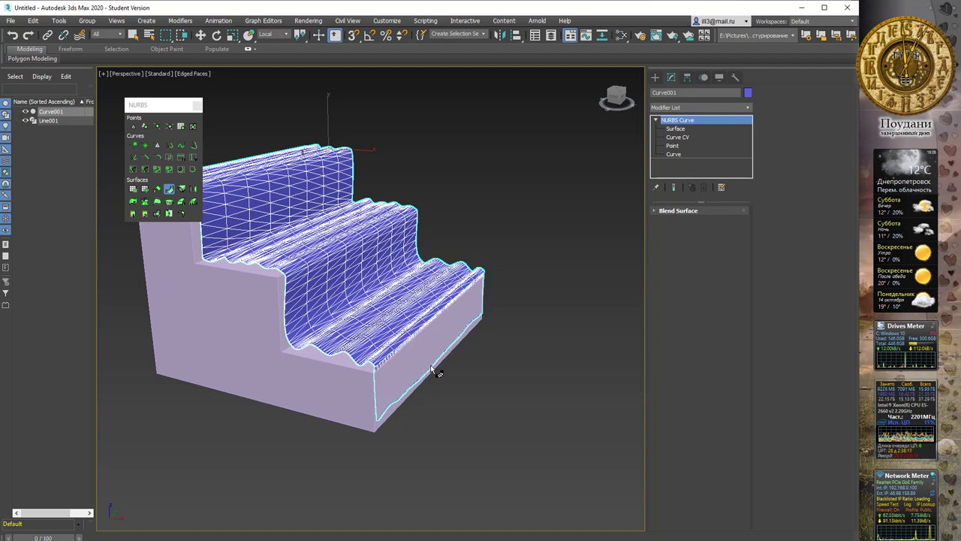
click(655, 211)
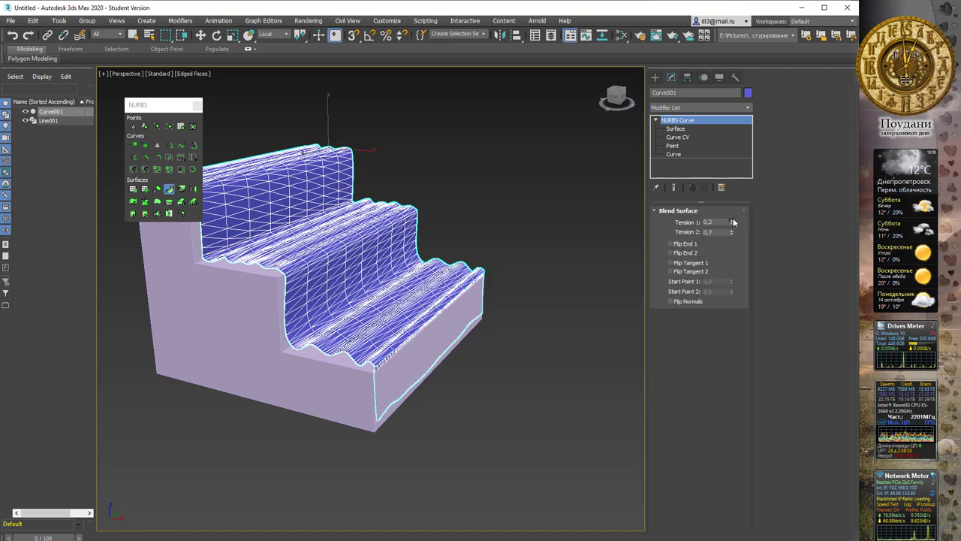
drag(732, 221, 735, 231)
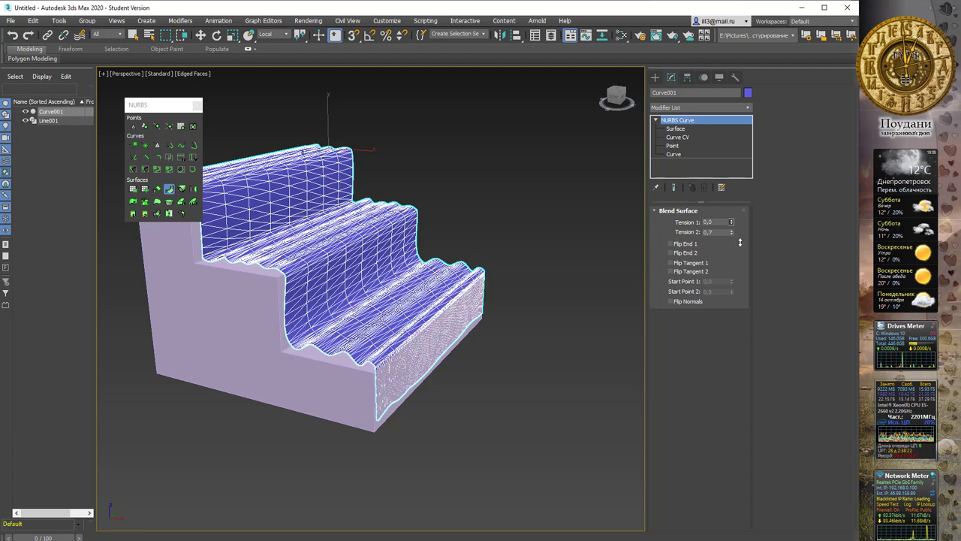
mouse_move(731, 231)
mouse_down()
mouse_move(745, 155)
mouse_move(732, 270)
mouse_up()
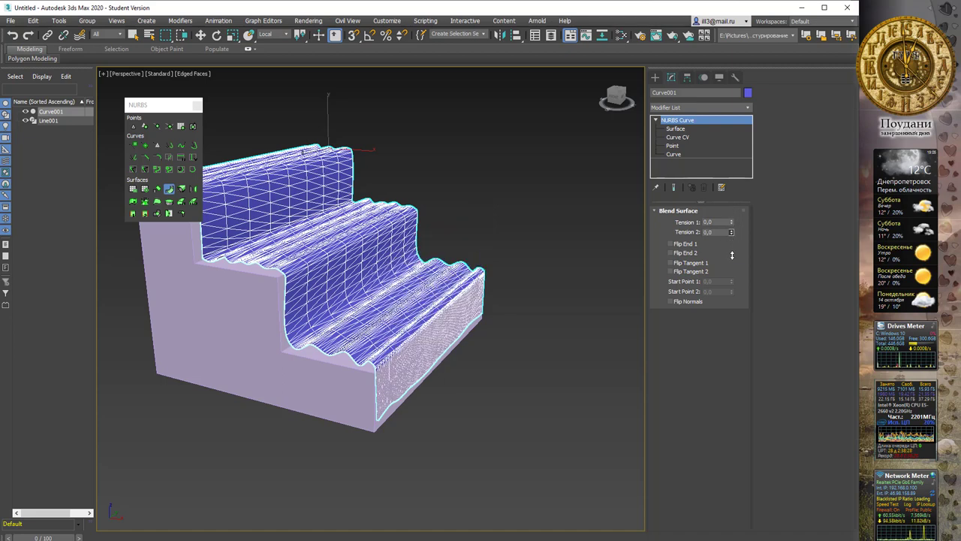
alt+middle_drag(465, 289, 445, 282)
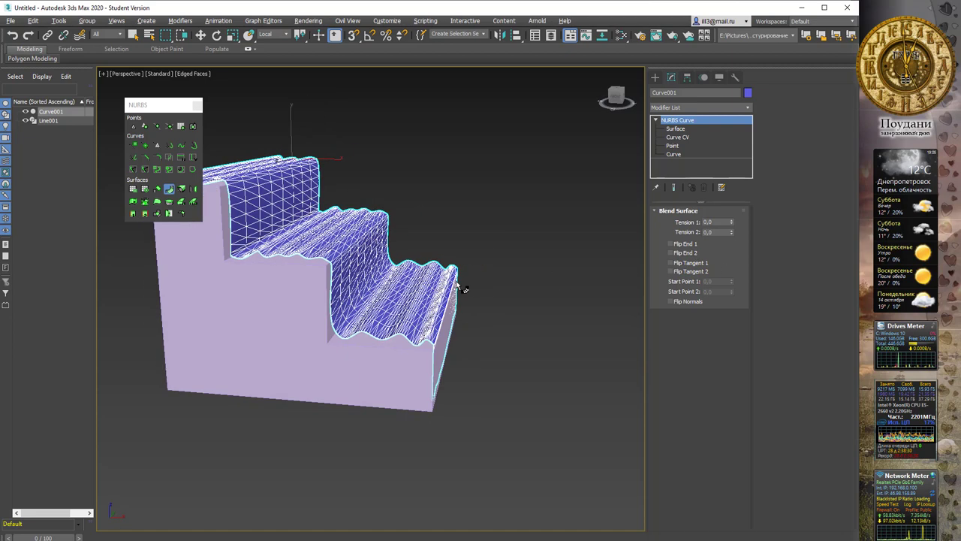
Select the box-front curve at Curve level, then orbit and pan around the finished wavy stairs
click(673, 153)
key(w)
click(474, 356)
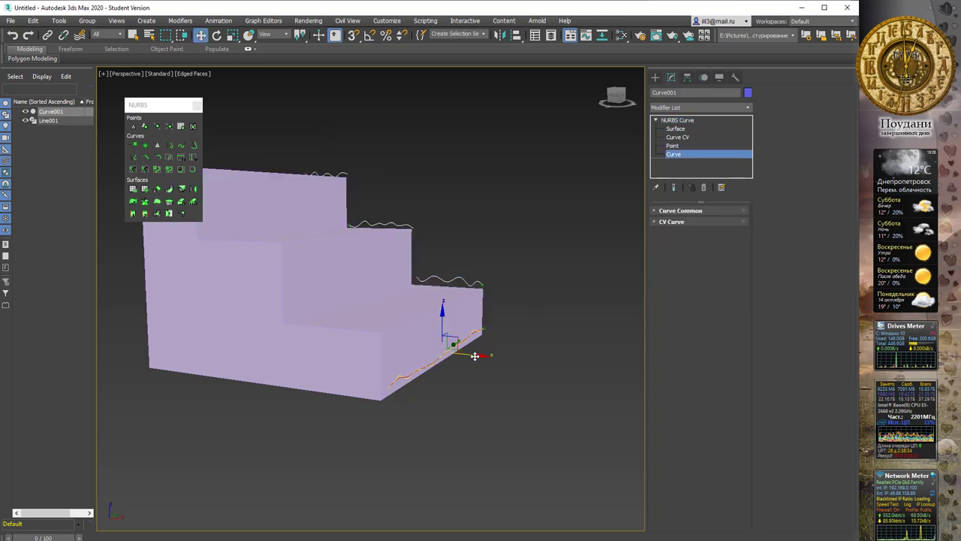
mouse_move(478, 357)
alt+middle_down()
mouse_move(530, 280)
mouse_move(474, 320)
alt+middle_up()
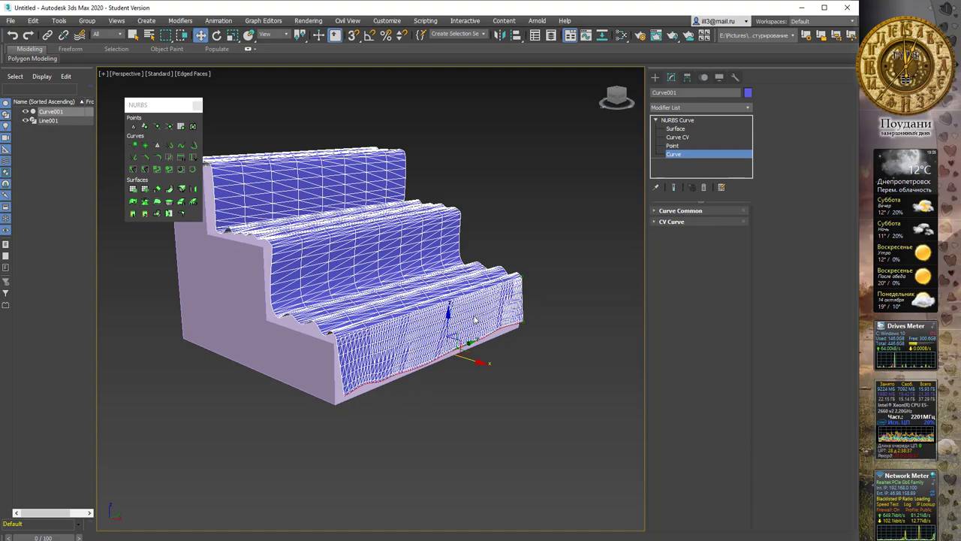
click(677, 120)
mouse_move(524, 242)
alt+middle_down()
mouse_move(428, 225)
mouse_move(504, 211)
mouse_move(552, 234)
alt+middle_up()
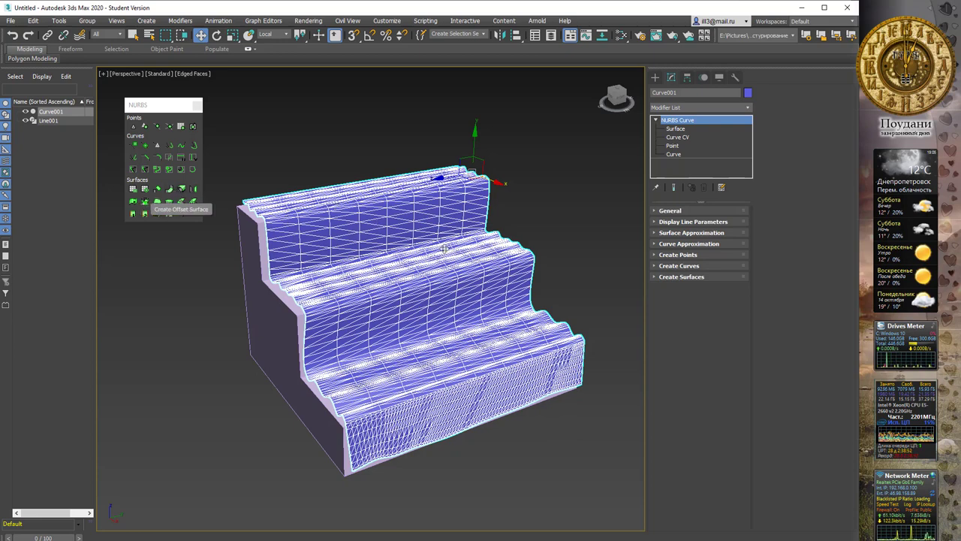
mouse_move(534, 220)
middle_down()
mouse_move(546, 228)
mouse_move(524, 233)
middle_up()
middle_drag(408, 240, 424, 243)
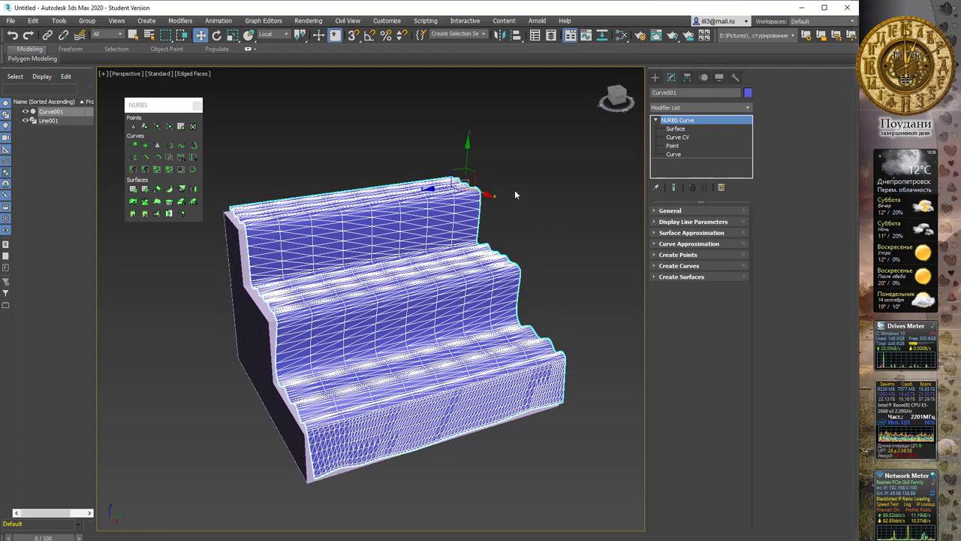
Shift-drag a copy of the solid extruded stairs Line001 to the right, creating Line002
right_click(216, 319)
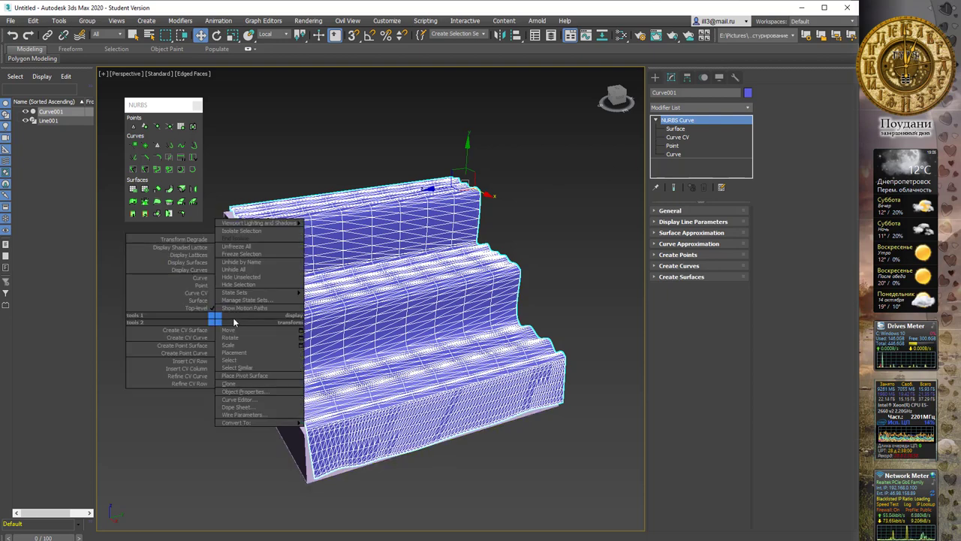
click(249, 132)
click(466, 248)
mouse_move(523, 269)
middle_down()
mouse_move(492, 247)
mouse_move(401, 267)
middle_up()
mouse_move(361, 318)
mouse_down()
mouse_move(541, 272)
mouse_move(649, 227)
mouse_up()
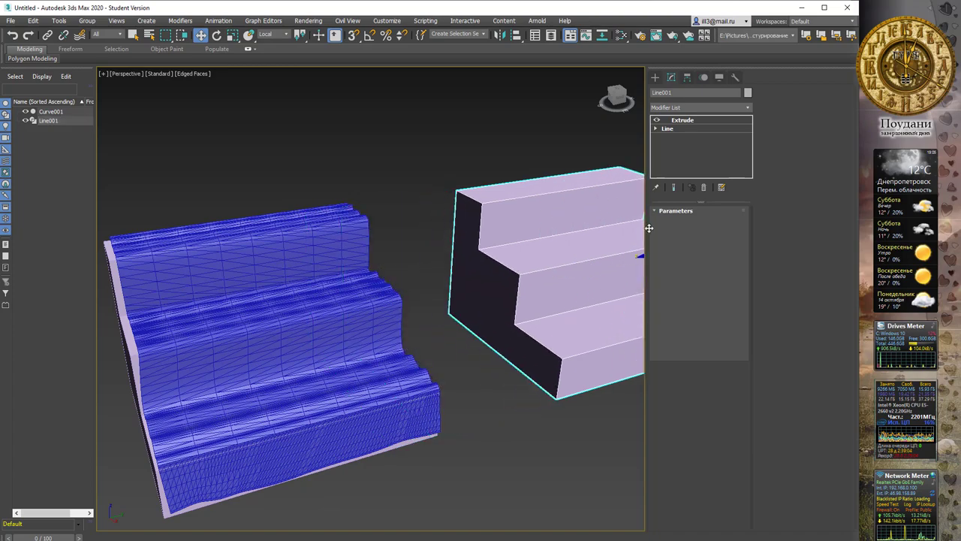
click(429, 341)
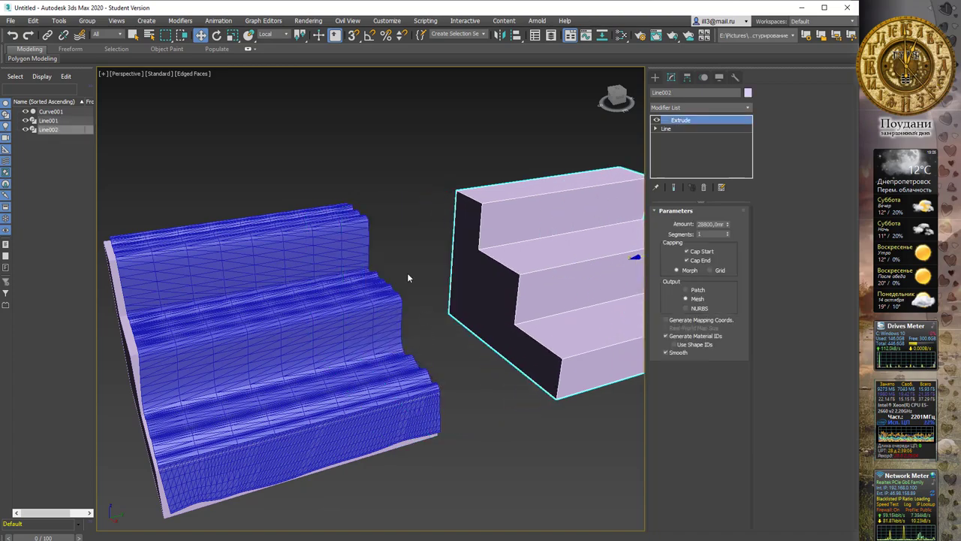
click(348, 206)
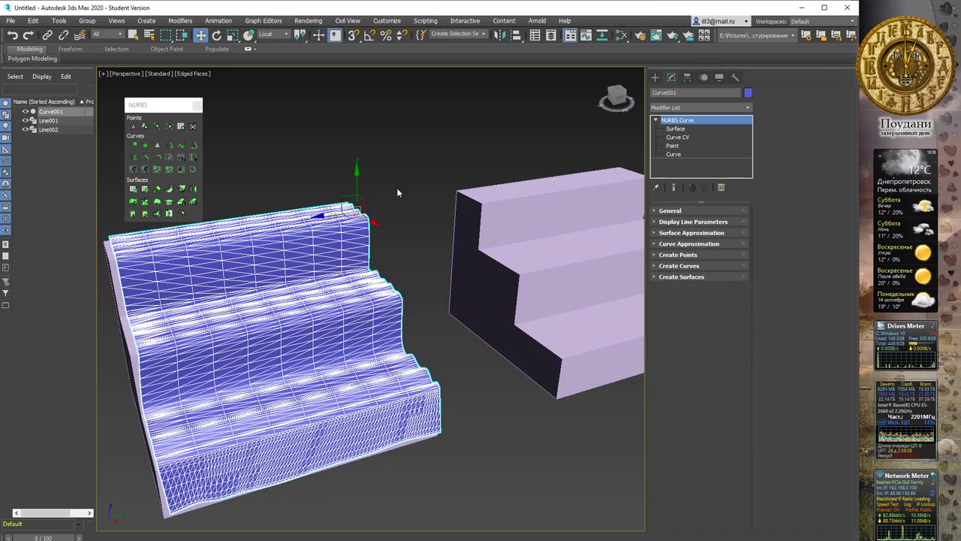
middle_drag(396, 188, 358, 206)
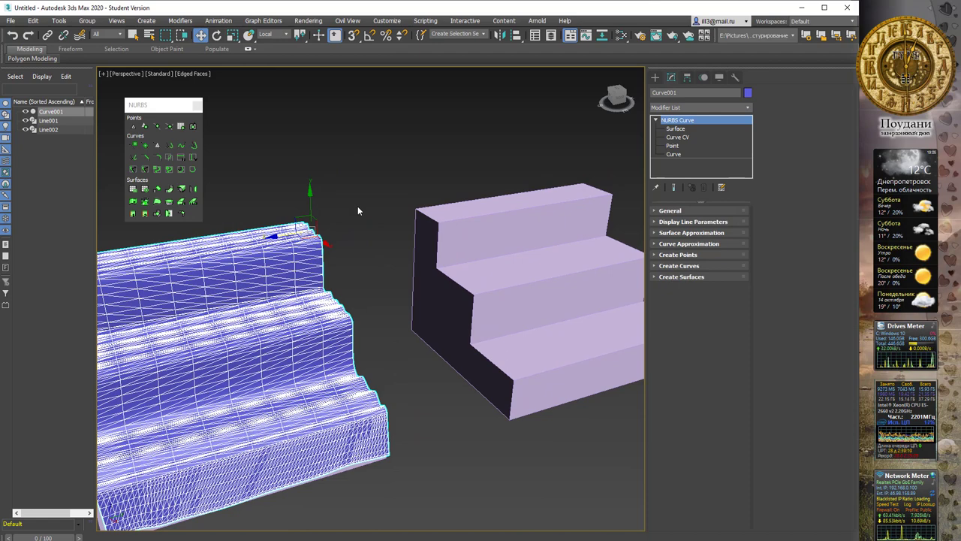
Clone the wavy curves as independent copies so each tread has curves along both edges
click(674, 153)
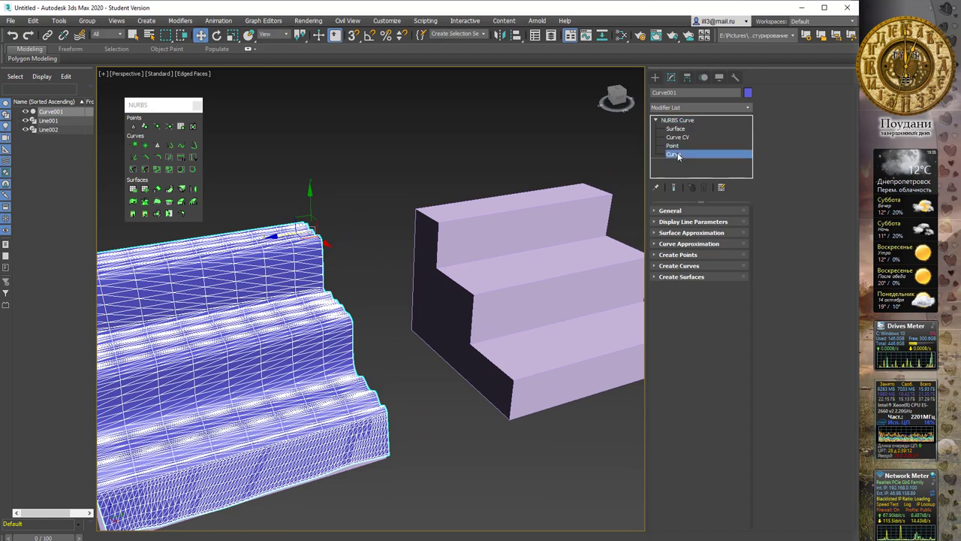
click(380, 394)
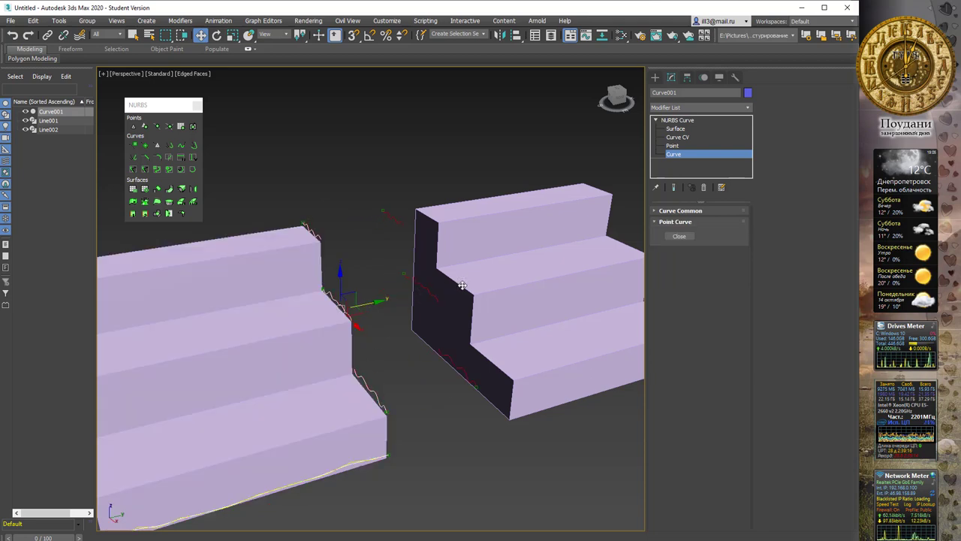
shift+click(648, 248)
click(405, 325)
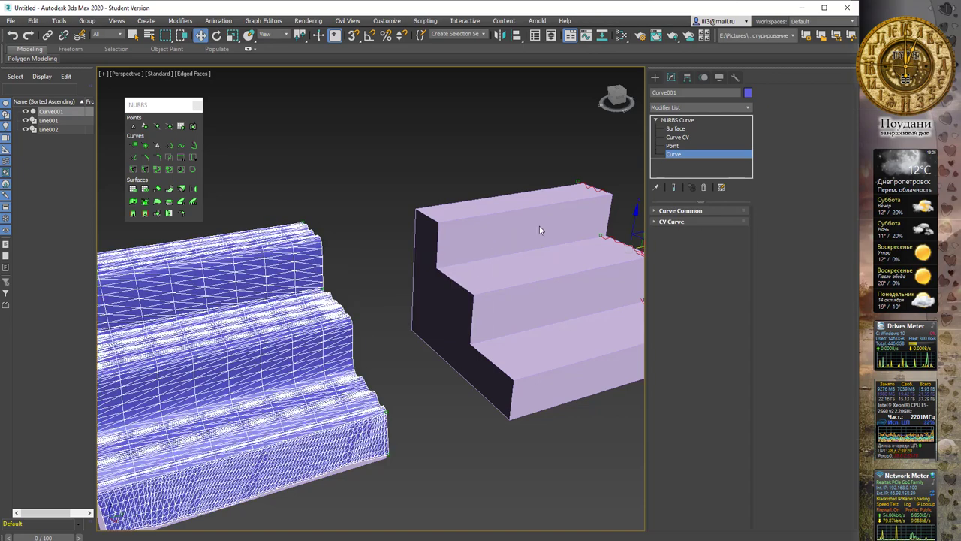
middle_drag(539, 230, 455, 242)
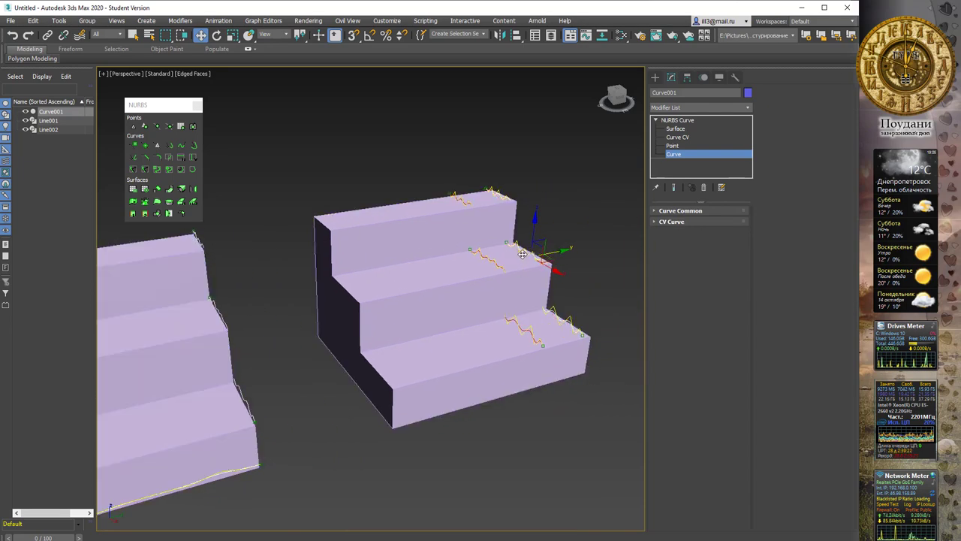
drag(394, 279, 388, 280)
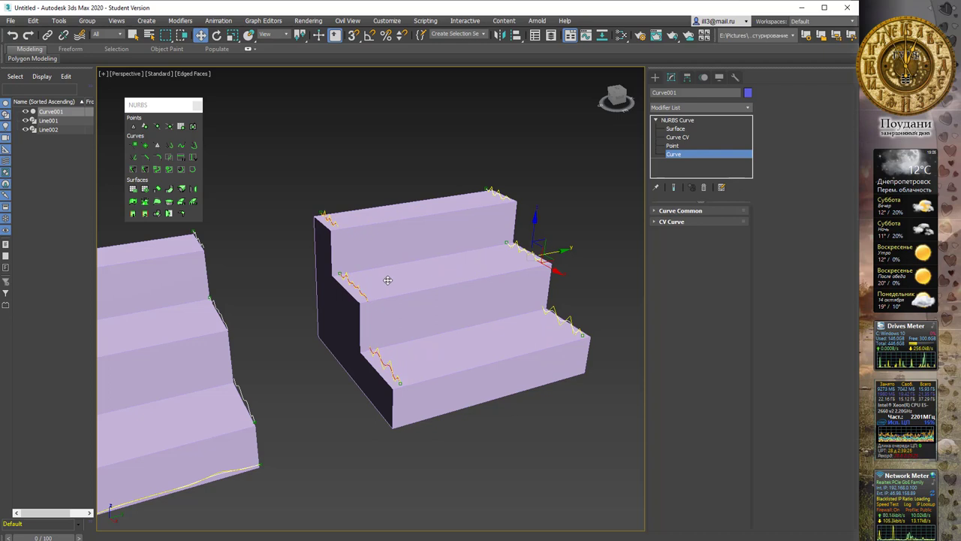
click(399, 324)
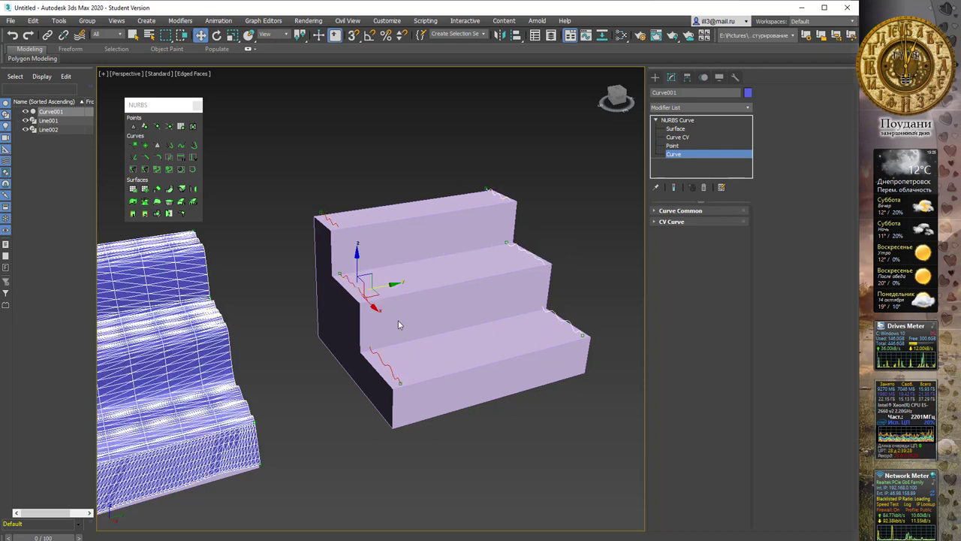
click(677, 120)
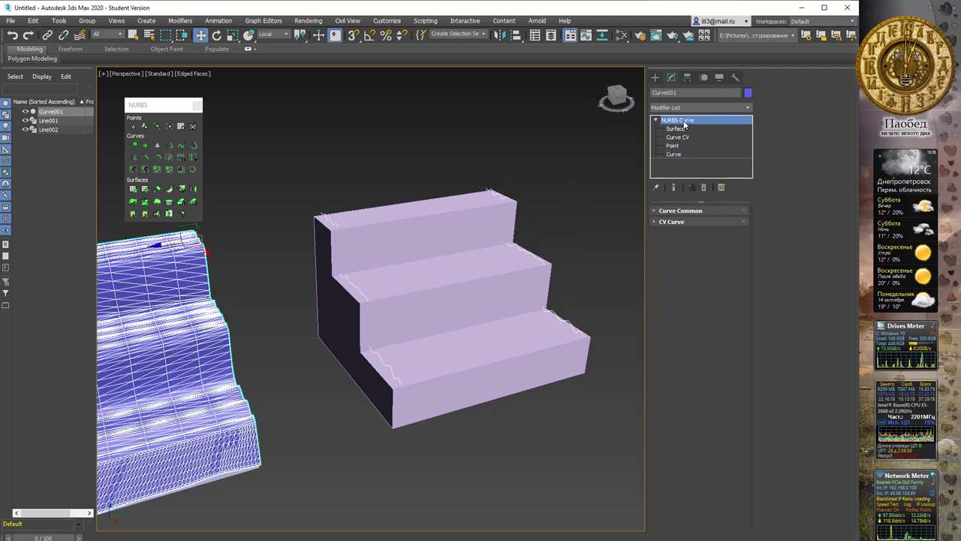
alt+middle_drag(375, 153, 362, 165)
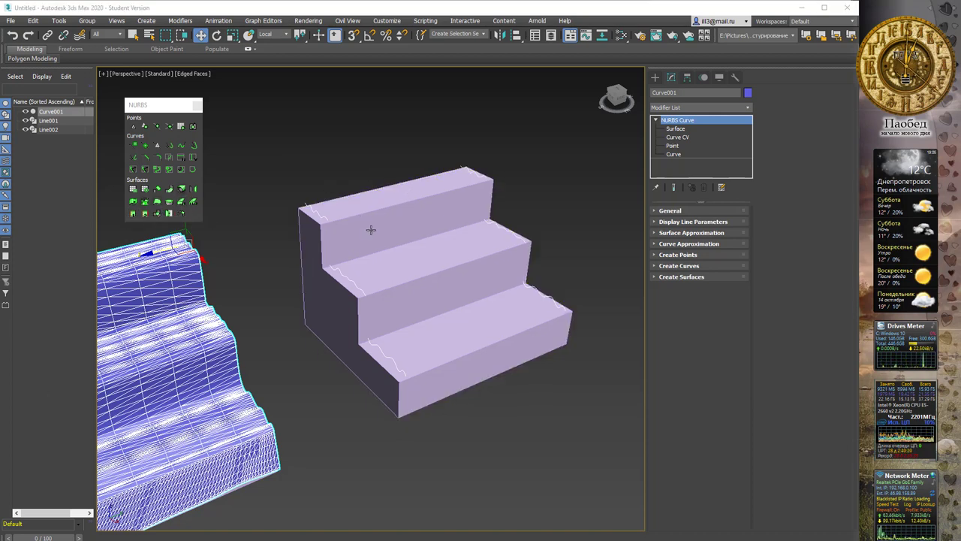
click(481, 174)
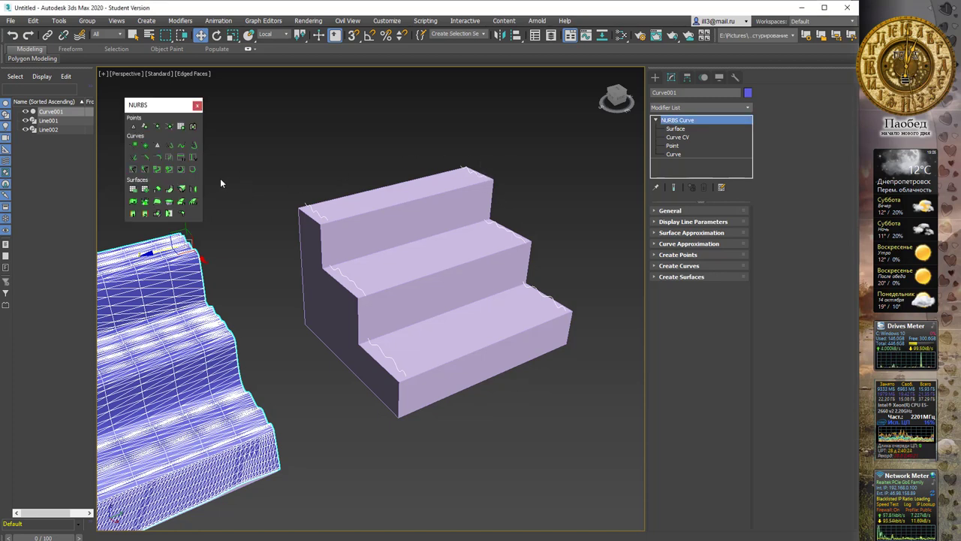
Create ruled surfaces across the top, middle and bottom treads, flipping normals to face outward
click(157, 203)
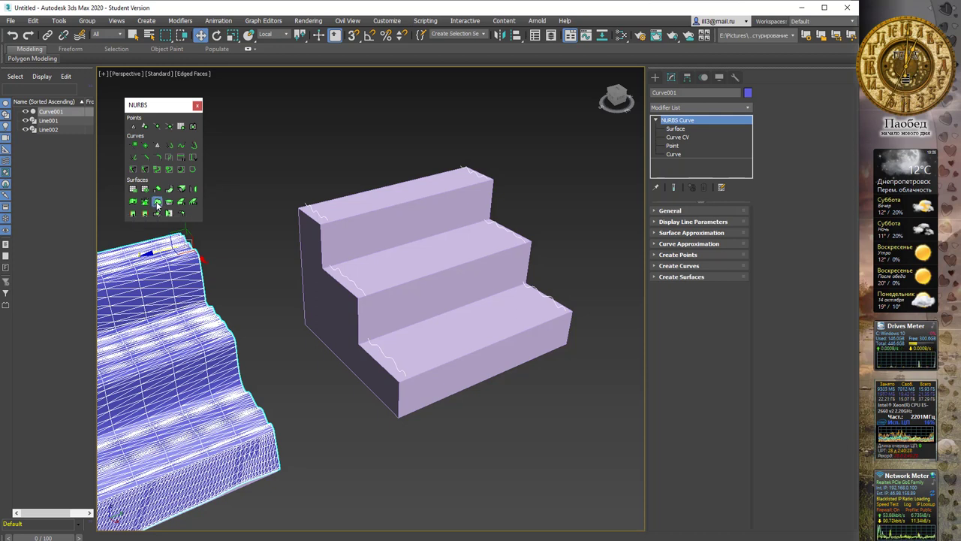
click(467, 170)
click(317, 215)
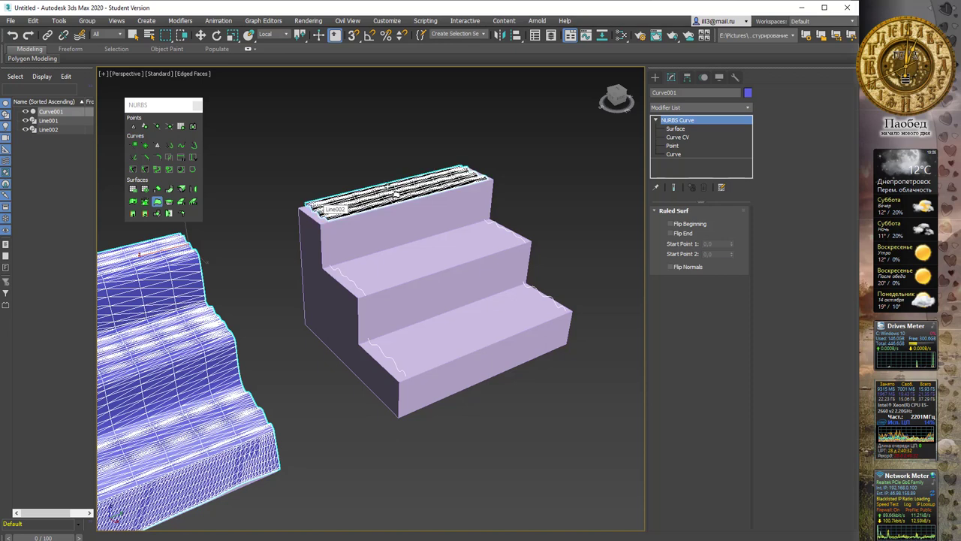
click(670, 268)
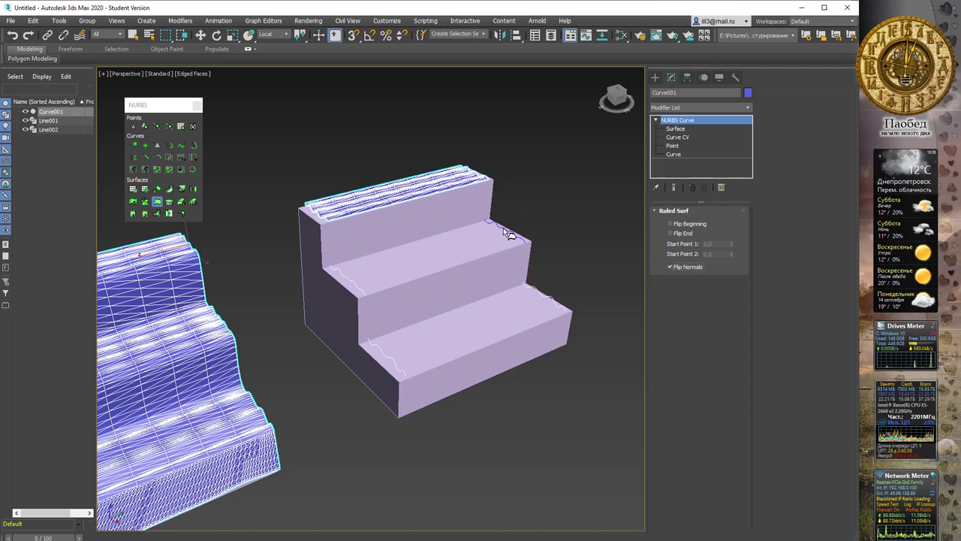
drag(508, 234, 365, 284)
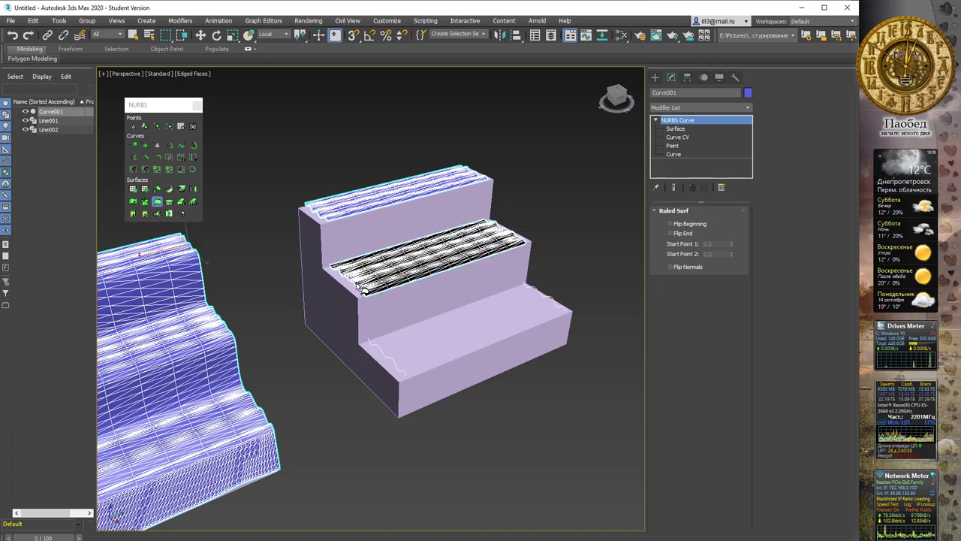
click(687, 266)
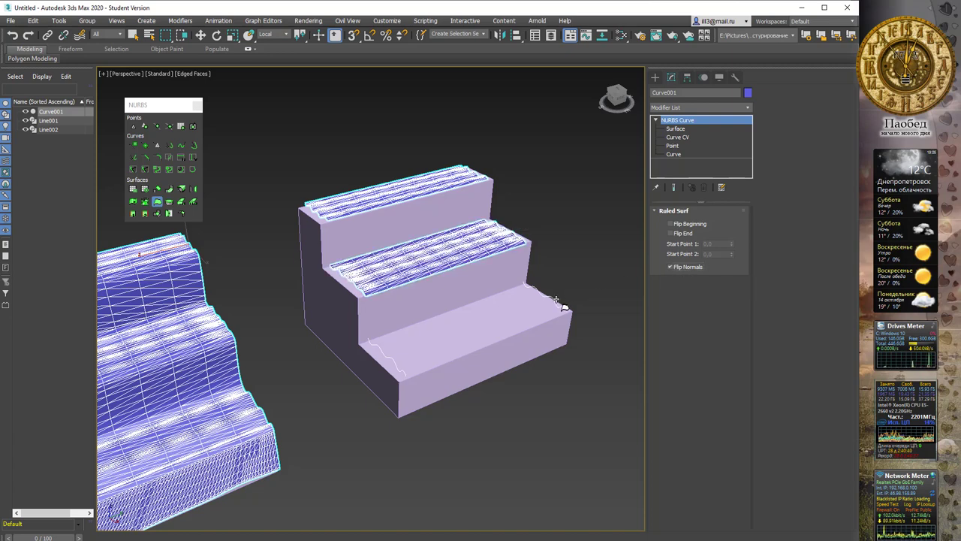
drag(554, 301, 394, 359)
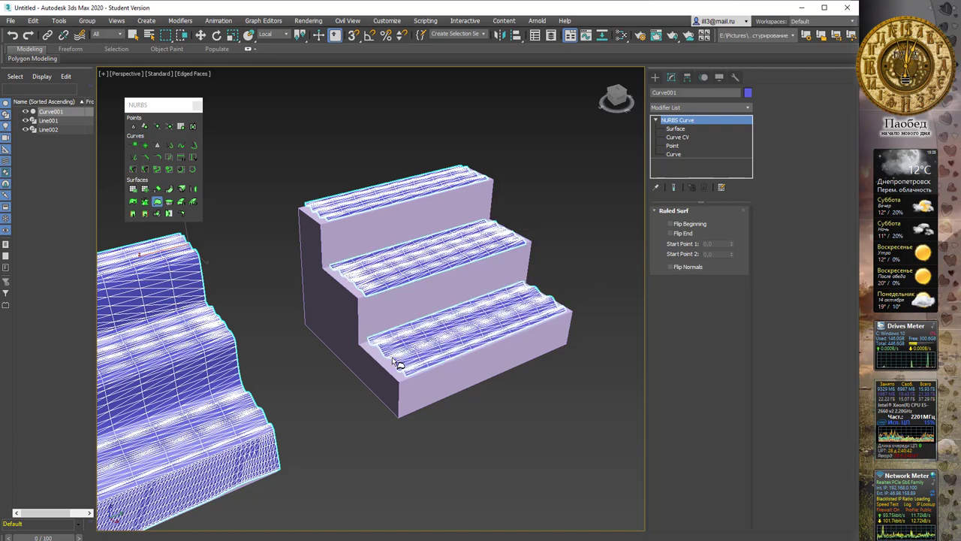
click(687, 267)
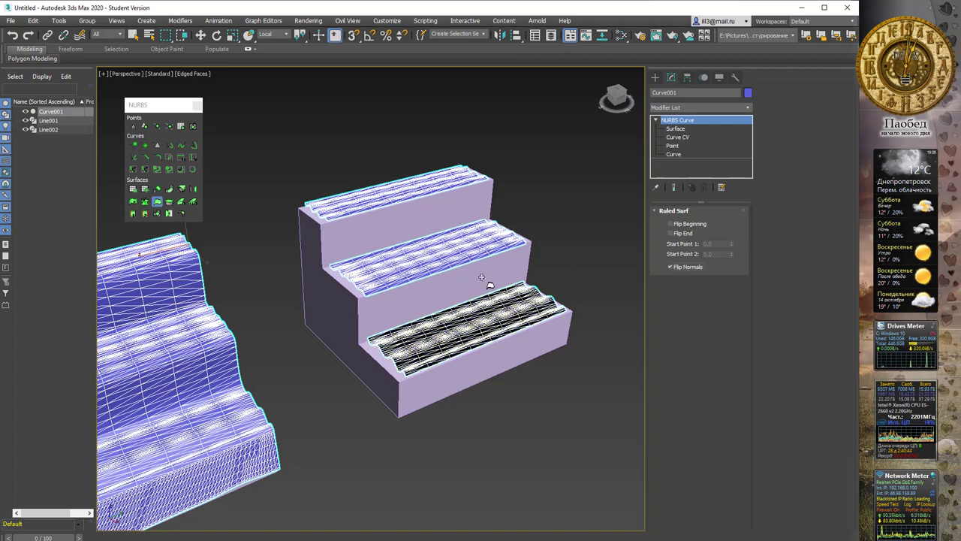
click(678, 267)
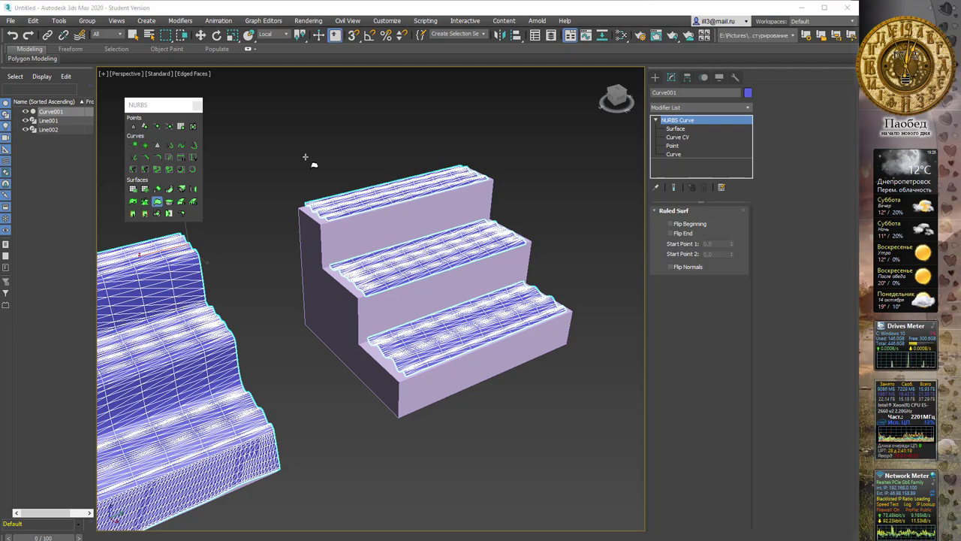
Blend the top tread's front edge to the middle tread with flipped normals and Tension 1 at 1.1
click(171, 189)
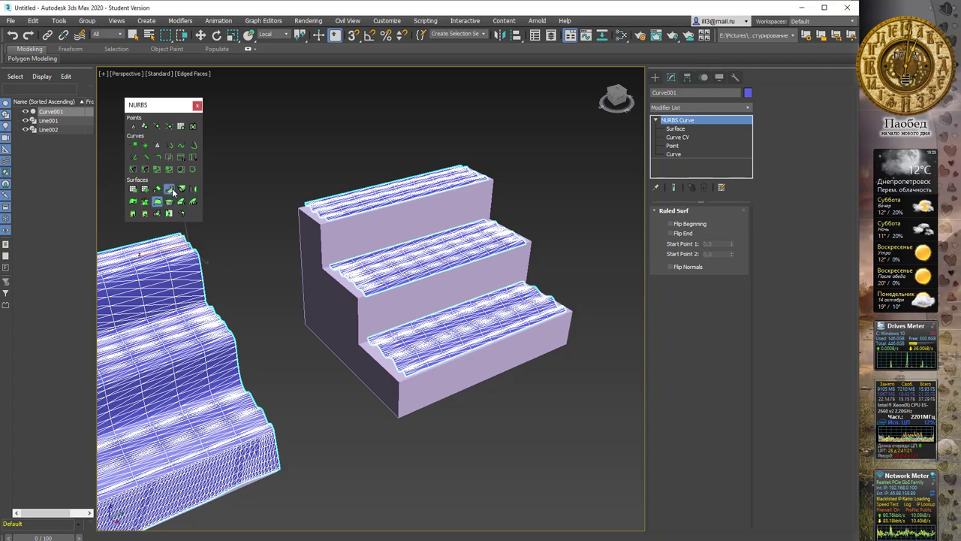
click(391, 217)
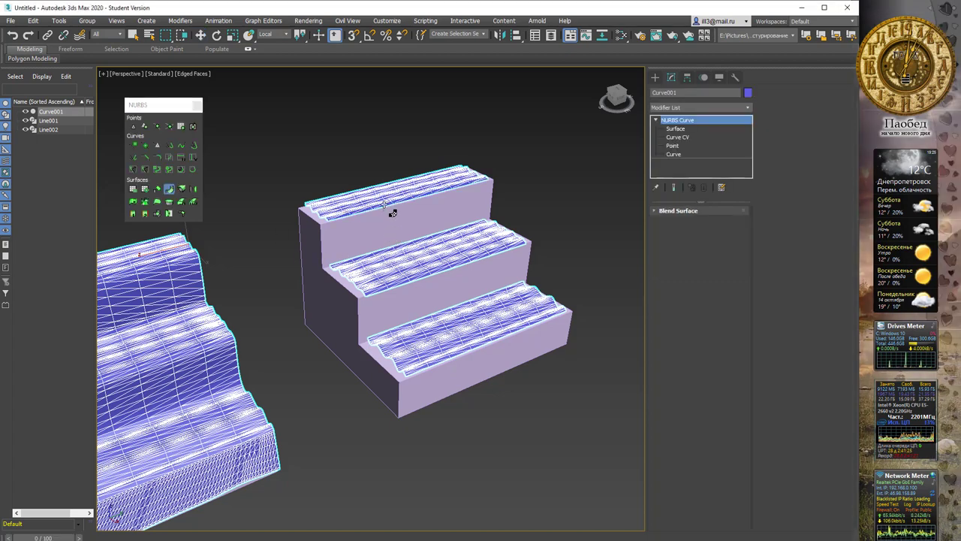
click(401, 244)
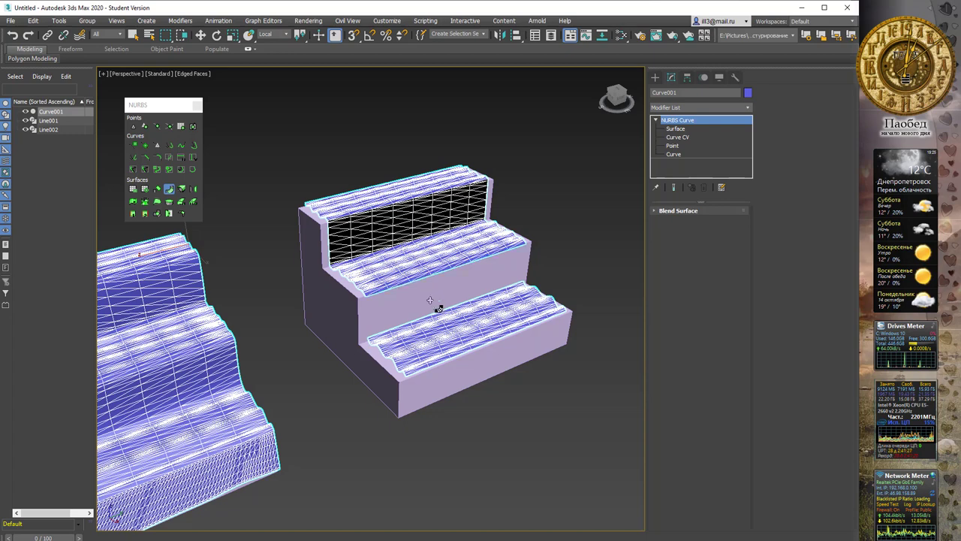
click(654, 211)
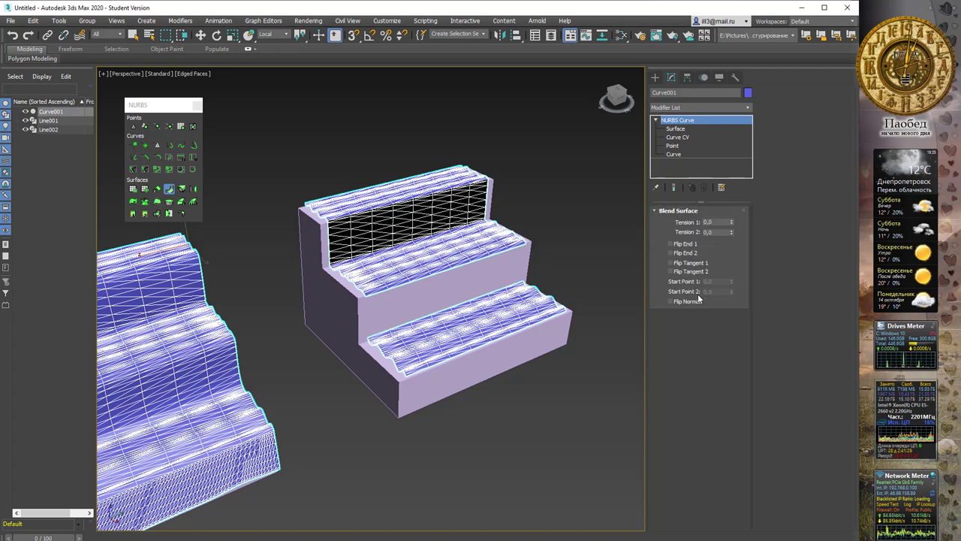
click(670, 301)
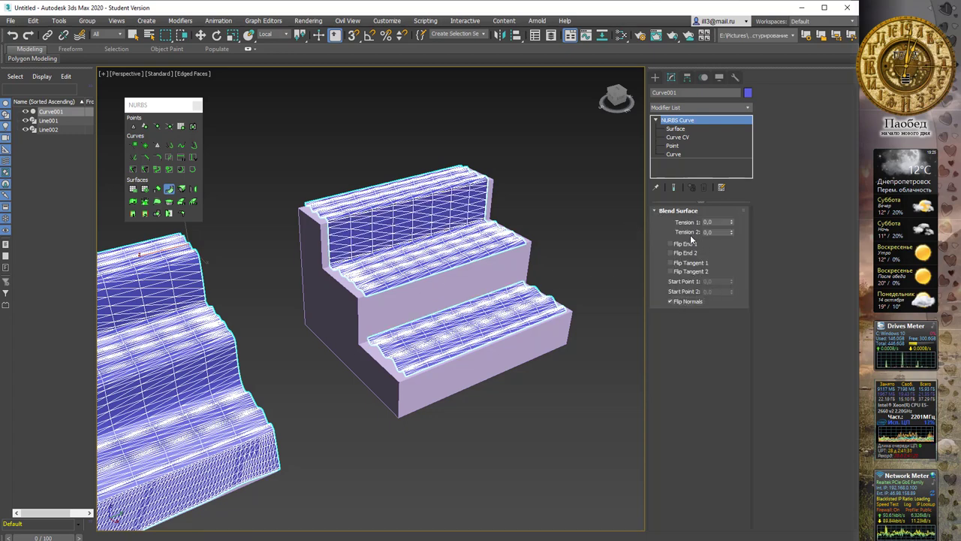
drag(731, 220, 739, 213)
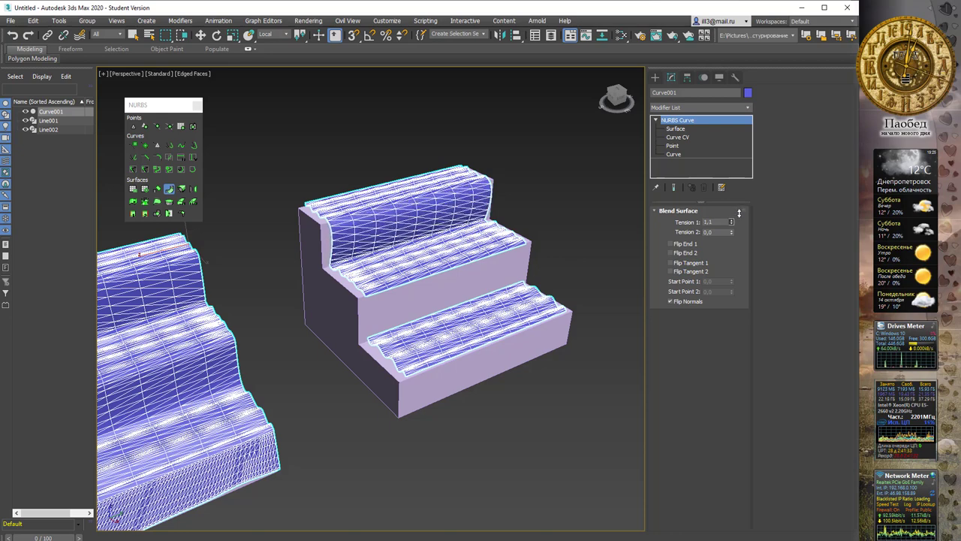
Blend the middle tread to the bottom tread with Flip End 1, Tension 1 1.4, Tension 2 1.2
click(443, 275)
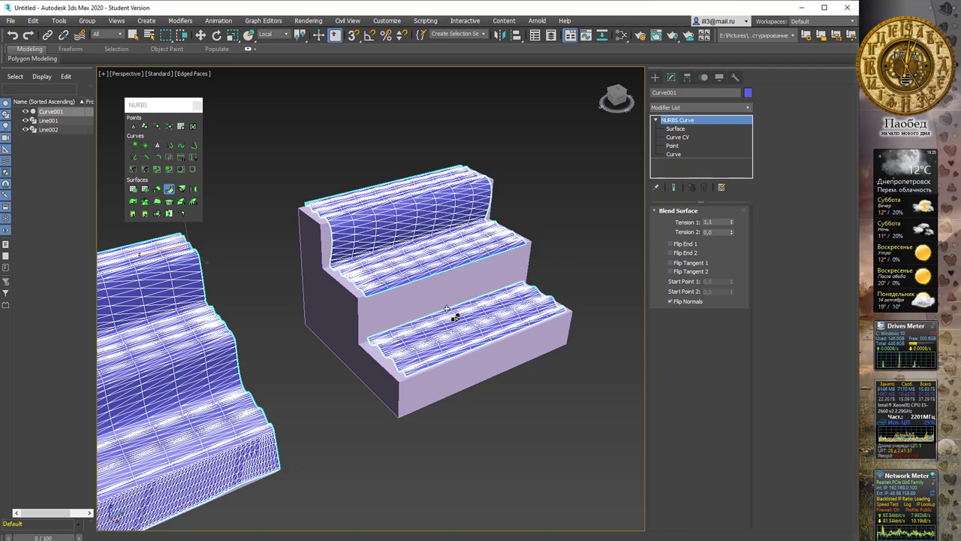
click(450, 310)
click(683, 244)
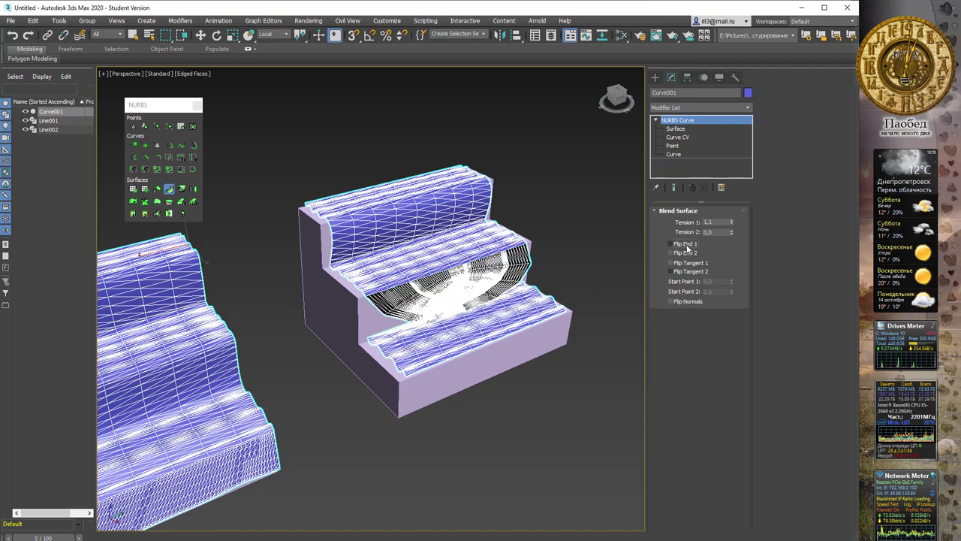
click(731, 221)
click(731, 221)
click(731, 220)
drag(731, 234, 732, 222)
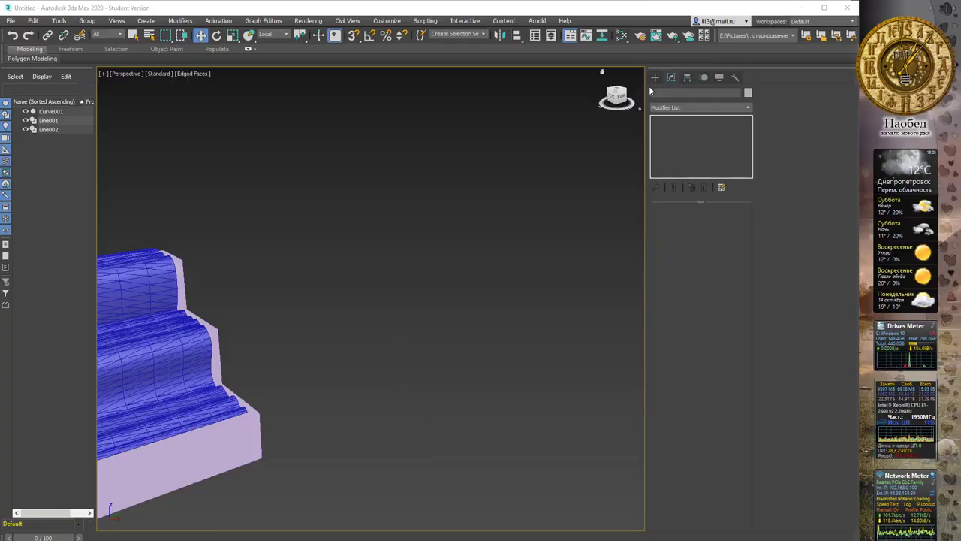
click(655, 77)
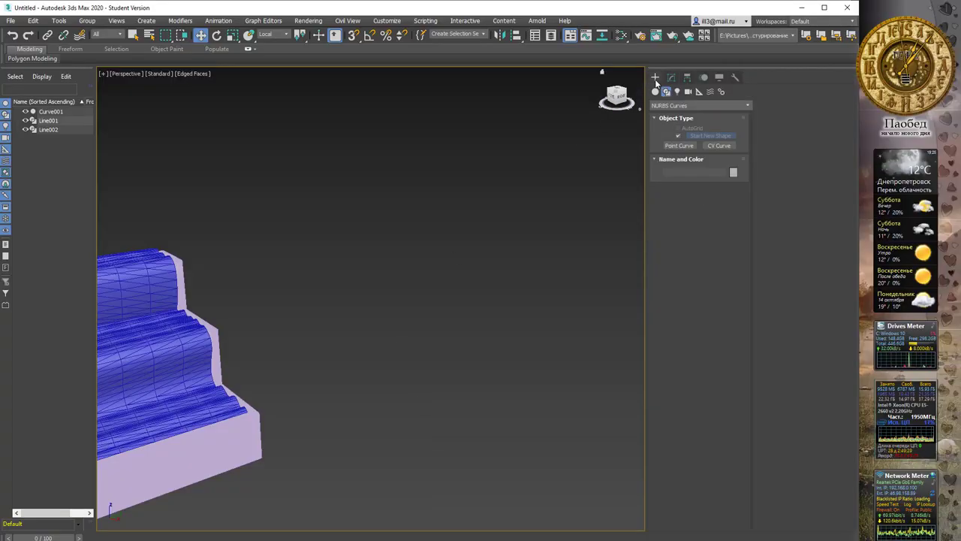
Draw the outer wavy loop as a closed NURBS point curve, Curve002
click(679, 144)
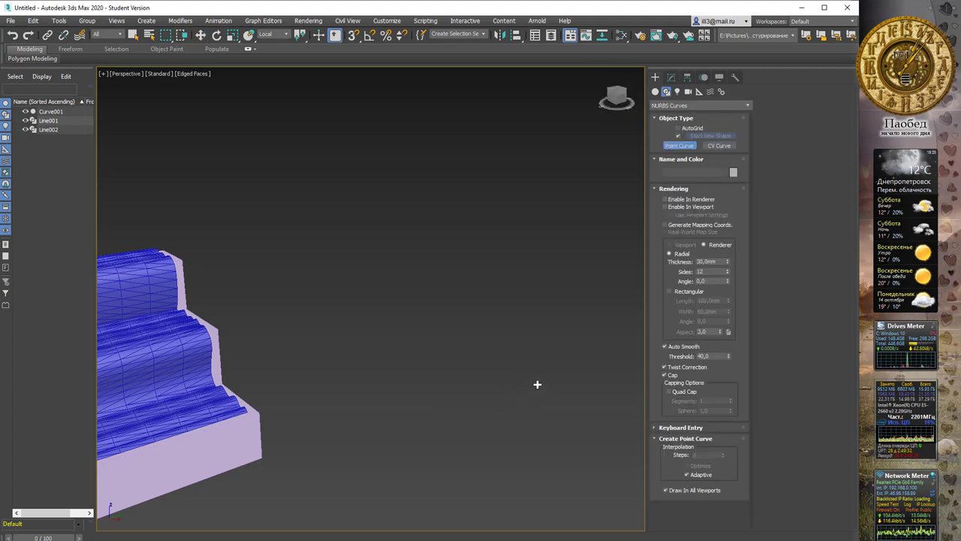
click(541, 355)
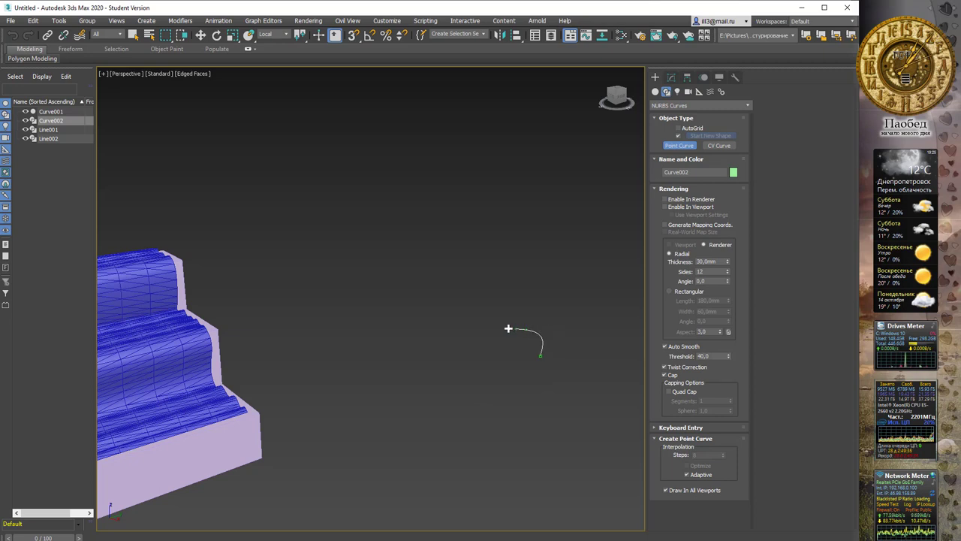
click(395, 357)
click(384, 378)
click(387, 427)
click(431, 471)
click(475, 466)
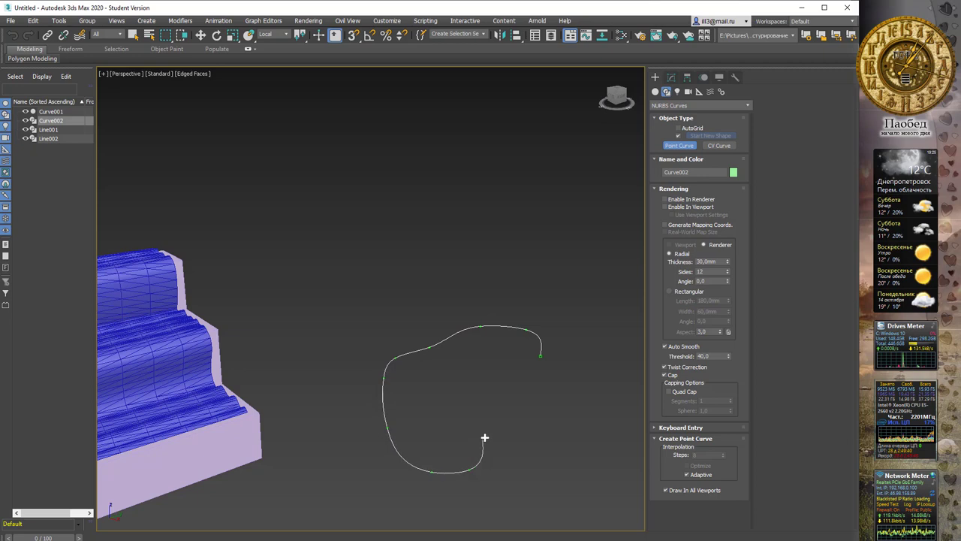
click(496, 435)
click(552, 438)
click(574, 405)
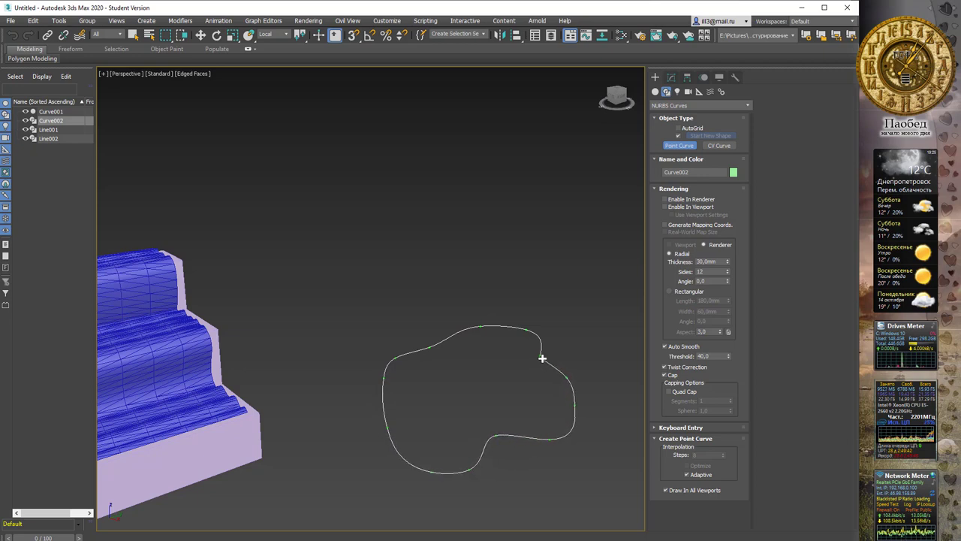
click(540, 354)
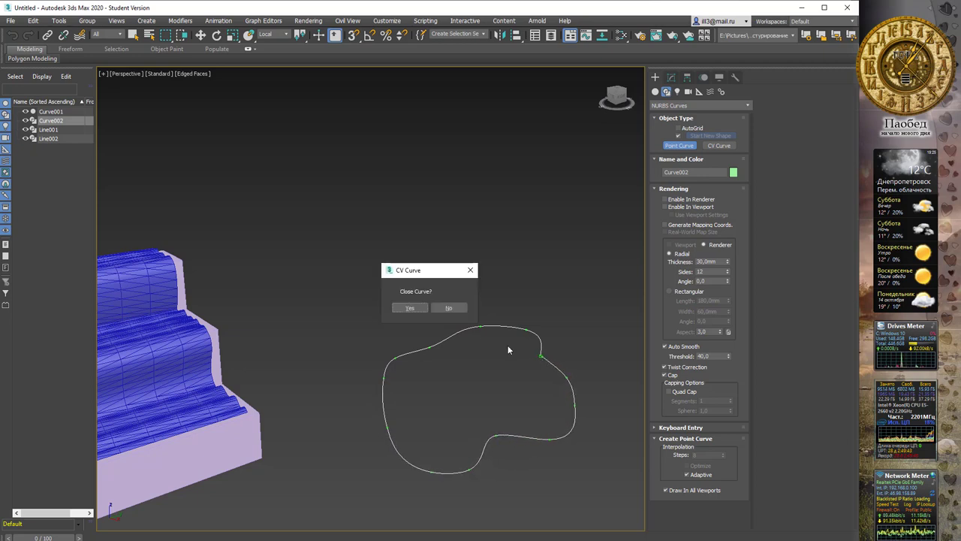
click(411, 308)
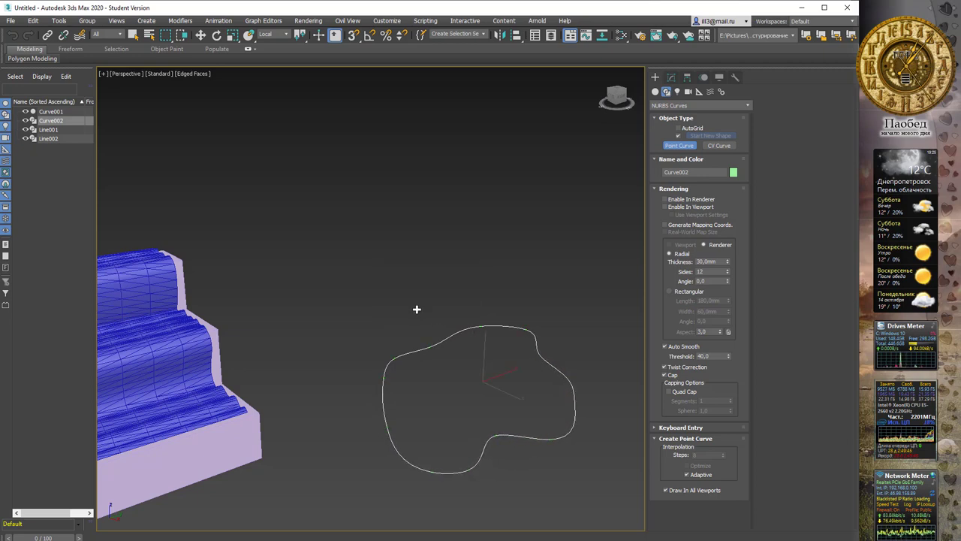
Draw a smaller closed NURBS point curve, Curve003, inside the first loop
click(522, 353)
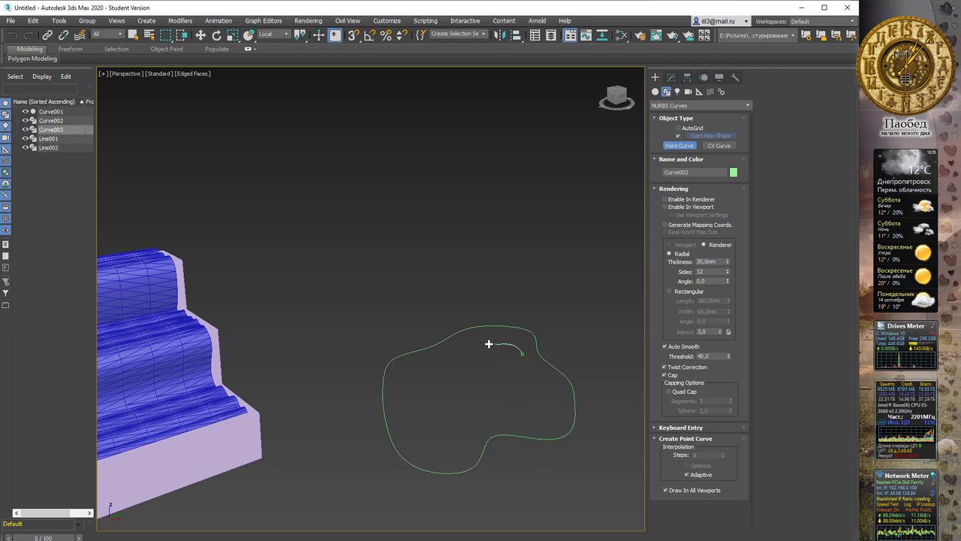
click(445, 359)
click(410, 374)
click(410, 410)
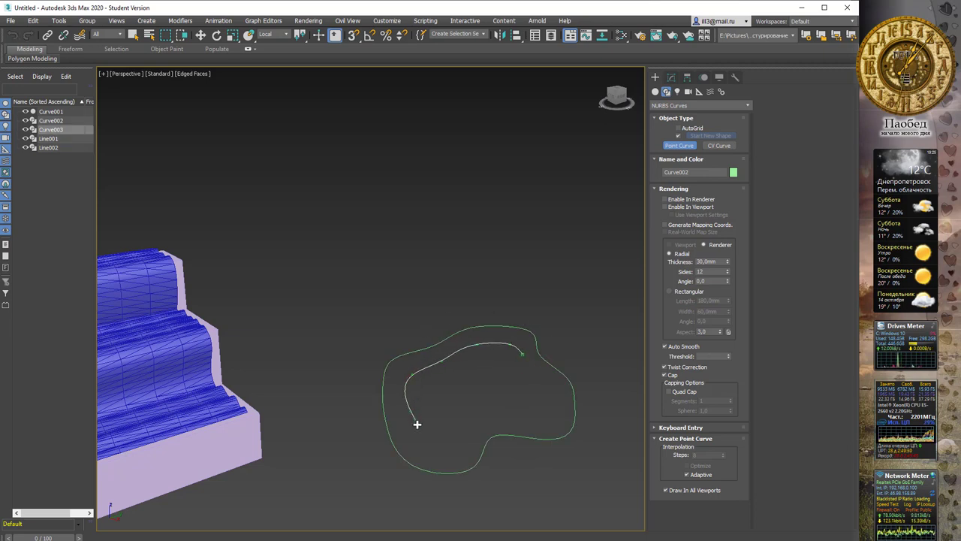
click(457, 440)
click(487, 414)
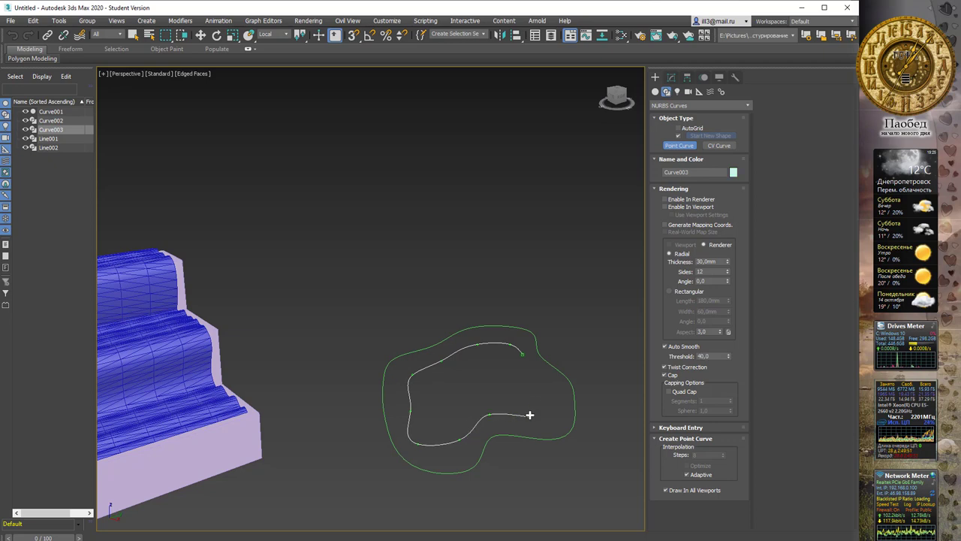
click(523, 354)
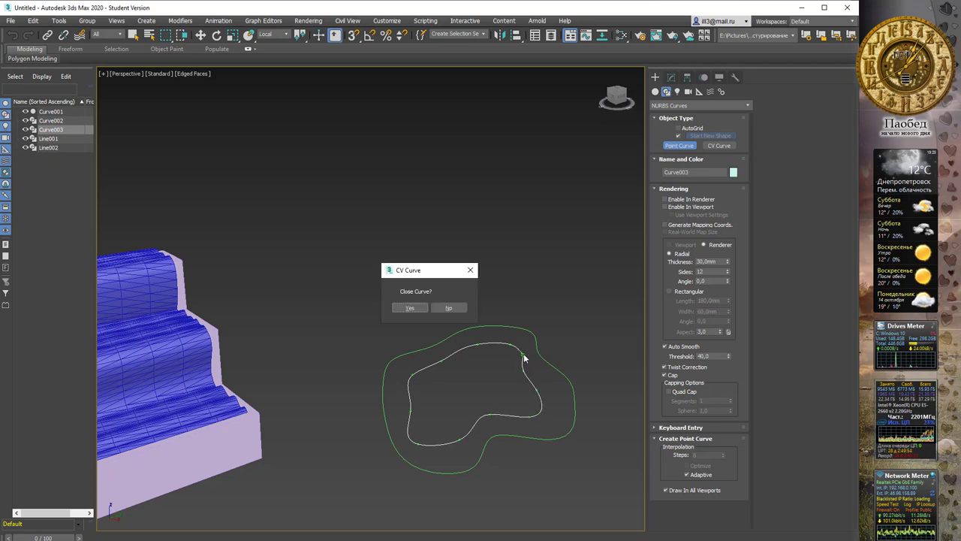
click(414, 309)
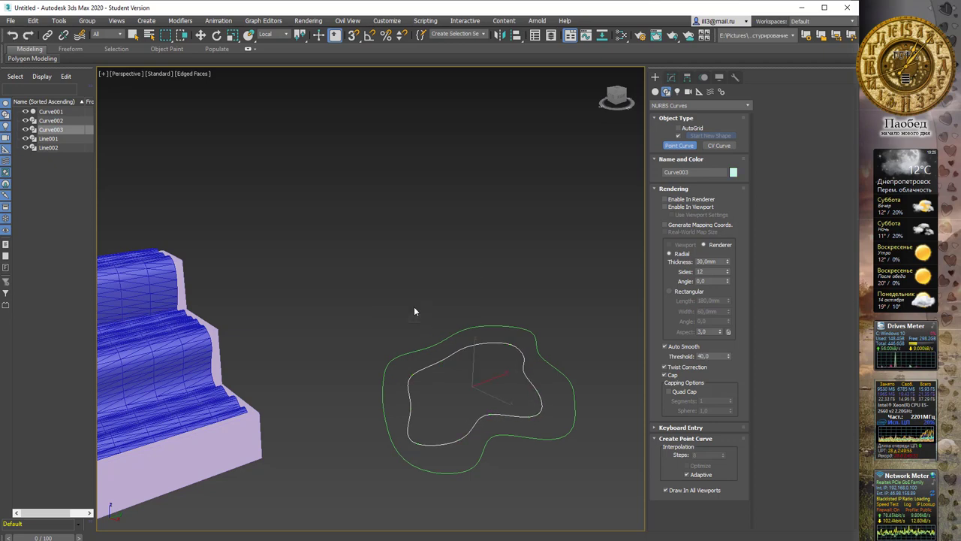
click(656, 78)
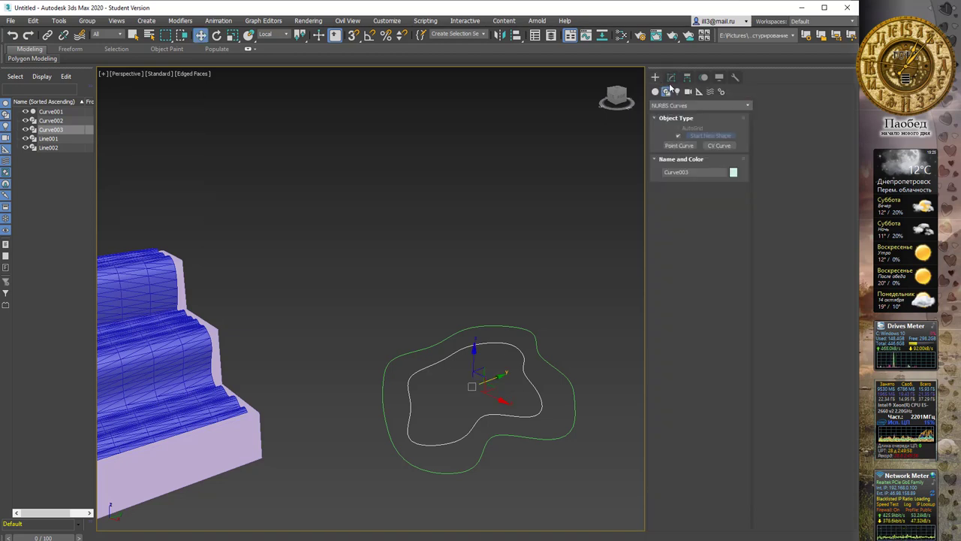
Draw a small ellipse at the centre of the wavy curves
click(700, 106)
click(679, 114)
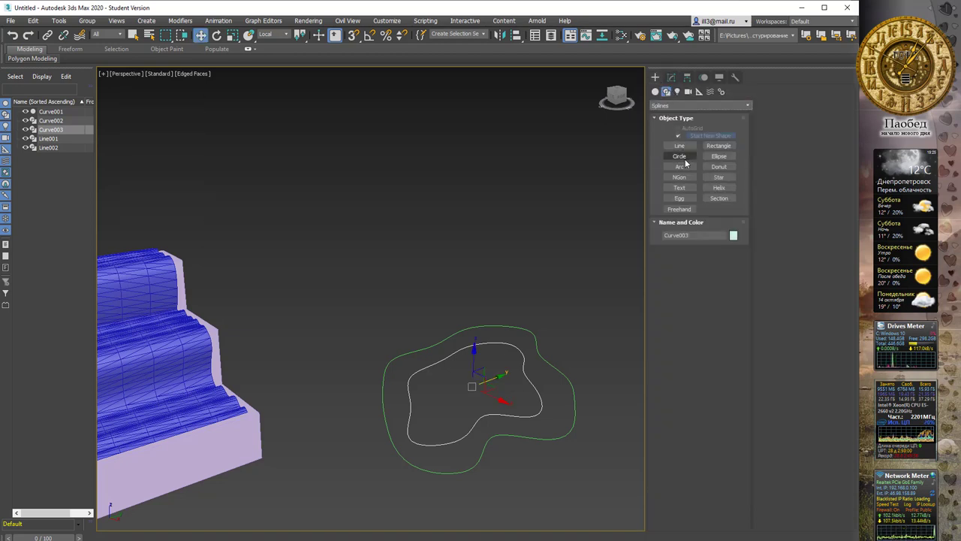
click(680, 155)
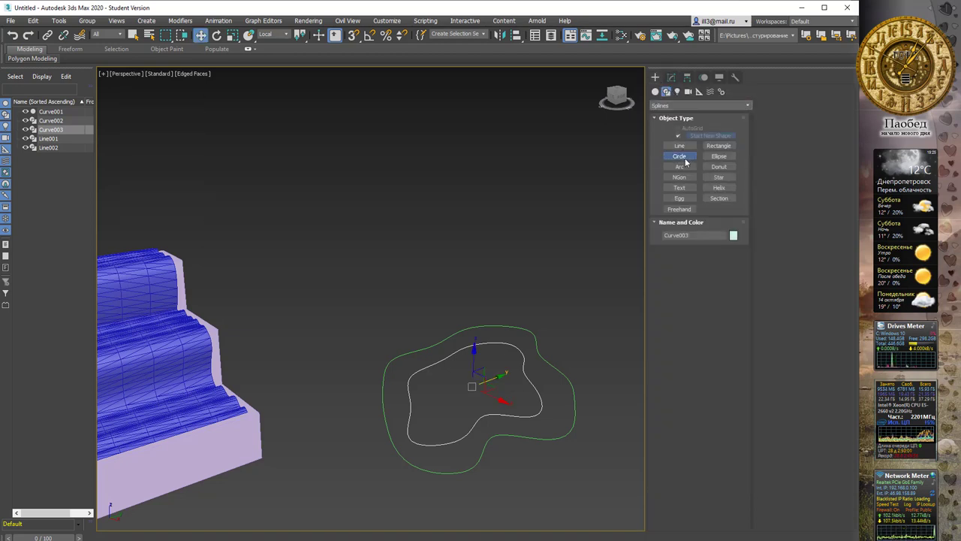
click(729, 155)
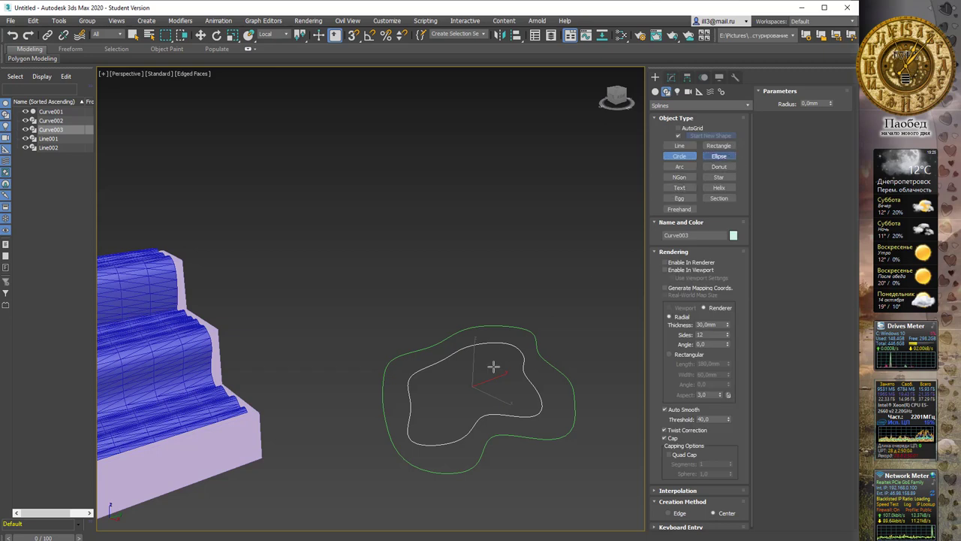
mouse_move(437, 397)
mouse_down()
mouse_move(481, 381)
mouse_move(536, 386)
mouse_move(489, 388)
mouse_up()
right_click(518, 386)
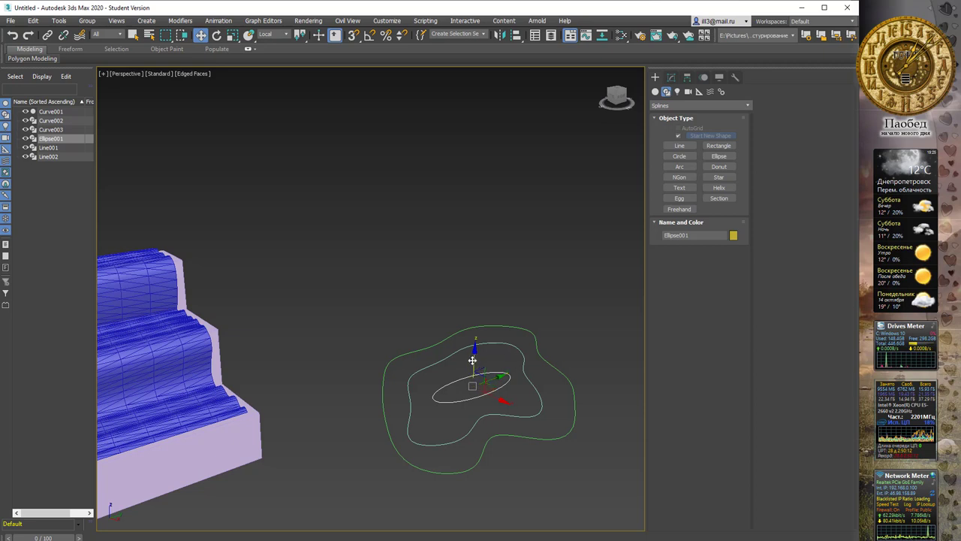
Shift-clone the ellipse straight up and raise Curve003 above the outer curve
drag(475, 362, 486, 153)
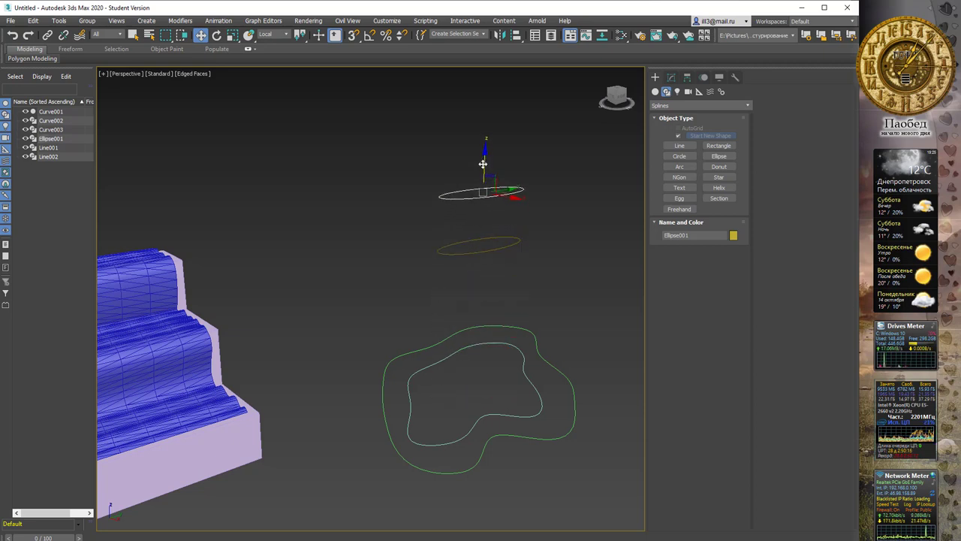
click(430, 342)
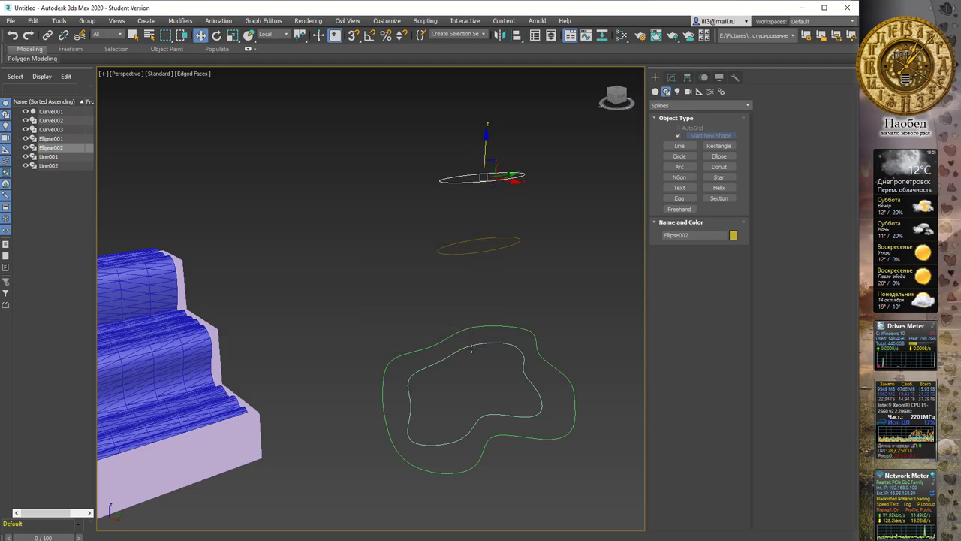
click(472, 347)
drag(475, 361, 476, 279)
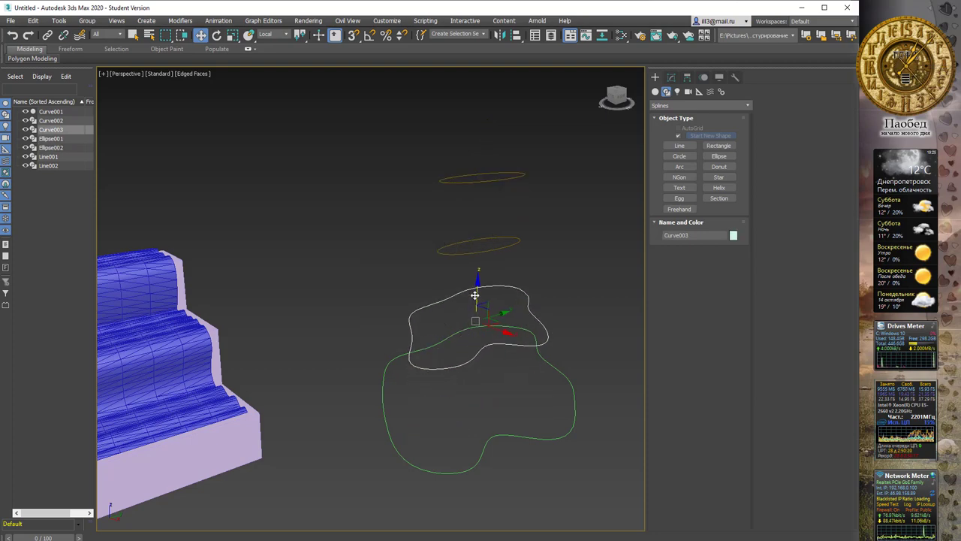
Select the two curves and two ellipses and Shift-drag a copy to the right
mouse_move(558, 316)
alt+middle_down()
mouse_move(535, 302)
mouse_move(571, 311)
mouse_move(551, 318)
mouse_move(591, 278)
mouse_move(474, 218)
alt+middle_up()
key(q)
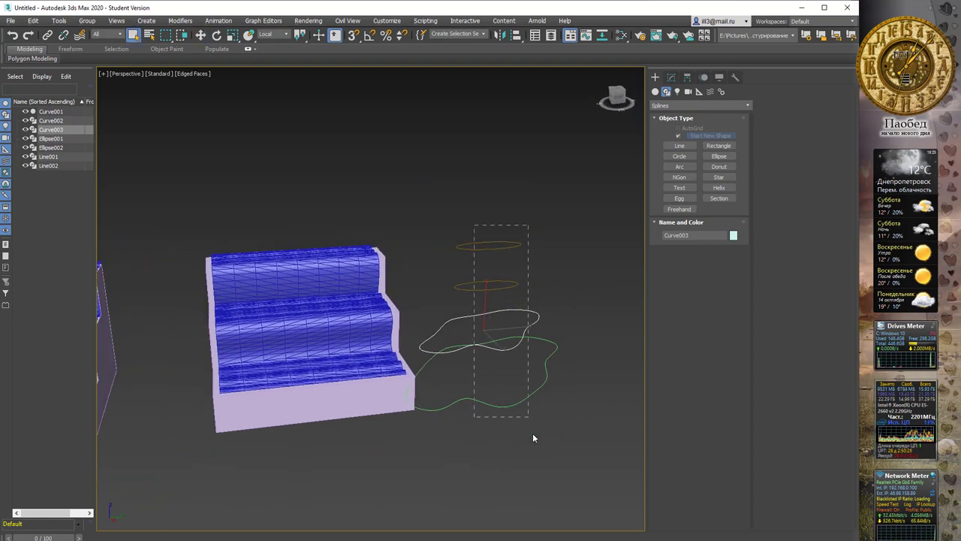
drag(532, 432, 534, 432)
alt+middle_drag(579, 369, 536, 376)
key(w)
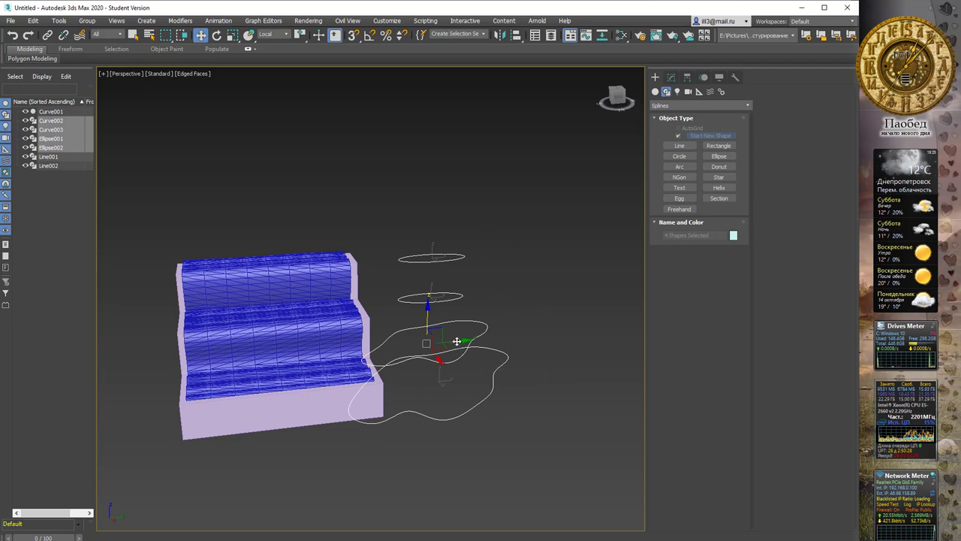
shift+drag(456, 342, 668, 303)
click(431, 338)
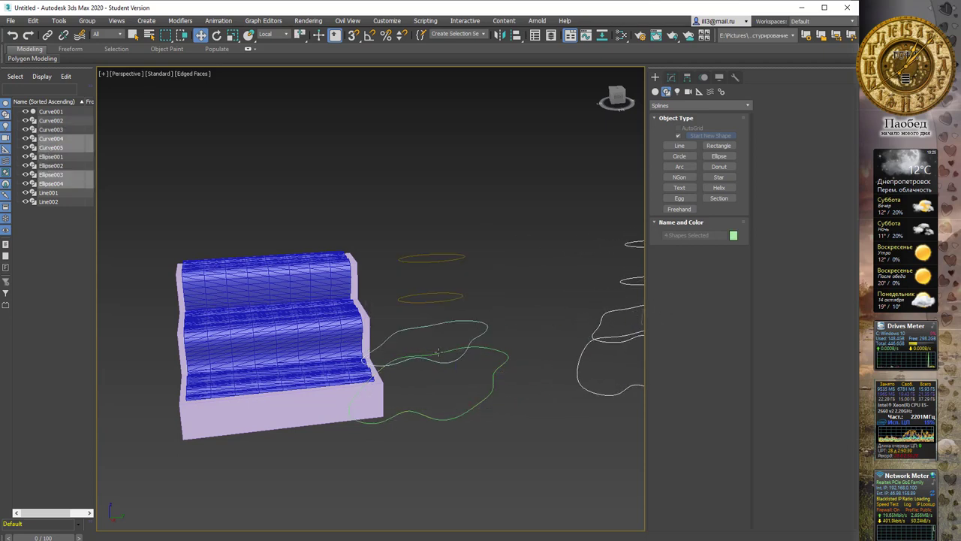
Select the outer curve Curve002 for editing in the Modify panel
click(476, 407)
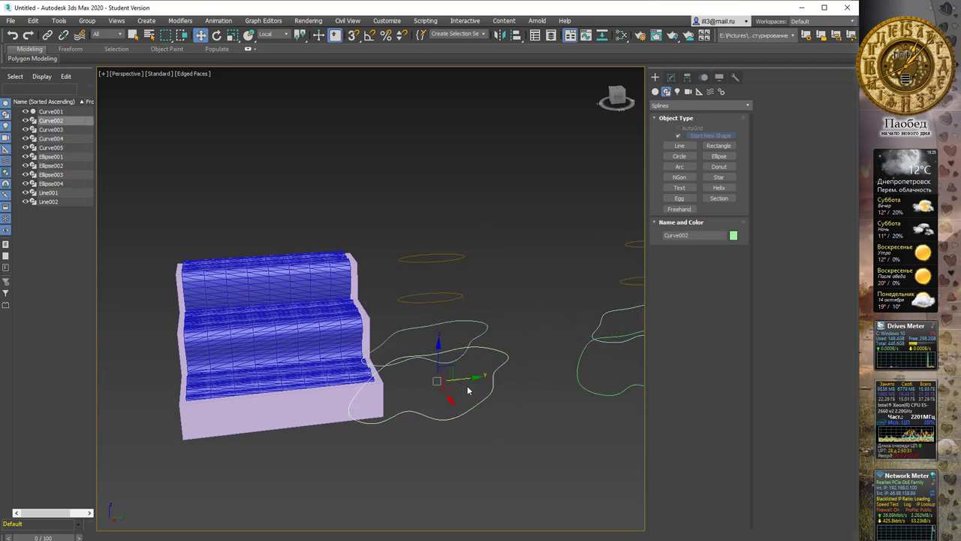
click(672, 77)
mouse_move(481, 240)
alt+middle_down()
mouse_move(507, 241)
mouse_move(494, 276)
alt+middle_up()
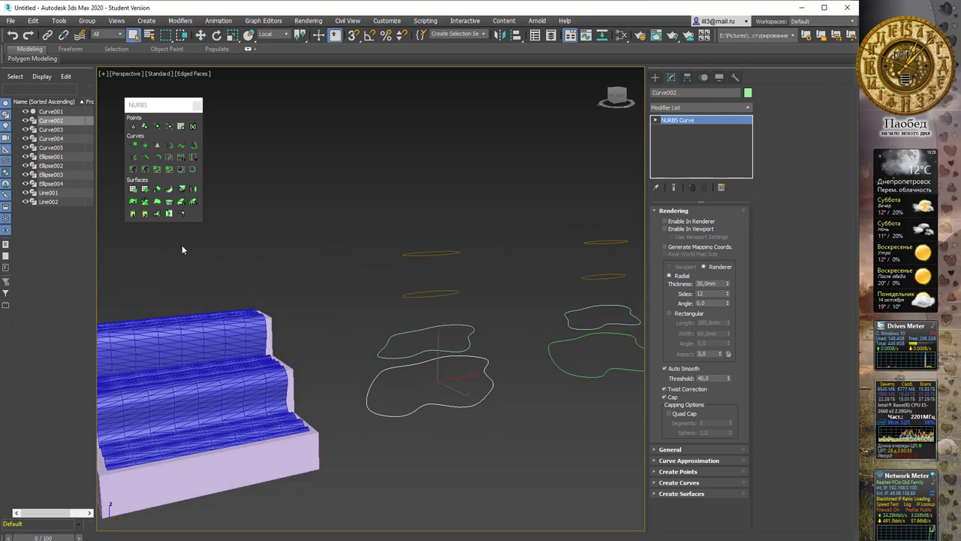
Create ruled surfaces from outer curve to inner curve, inner curve to ellipse, and ellipse to ellipse
click(157, 203)
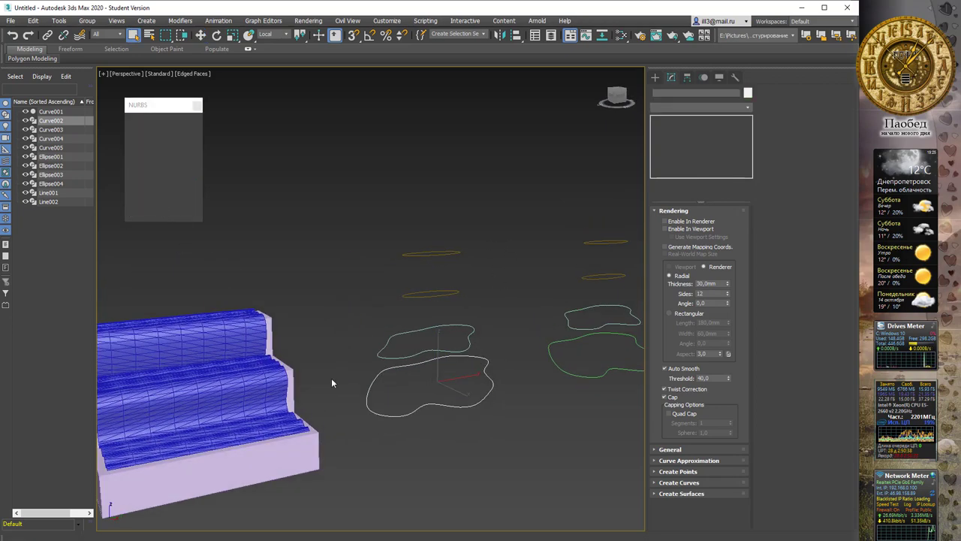
click(457, 408)
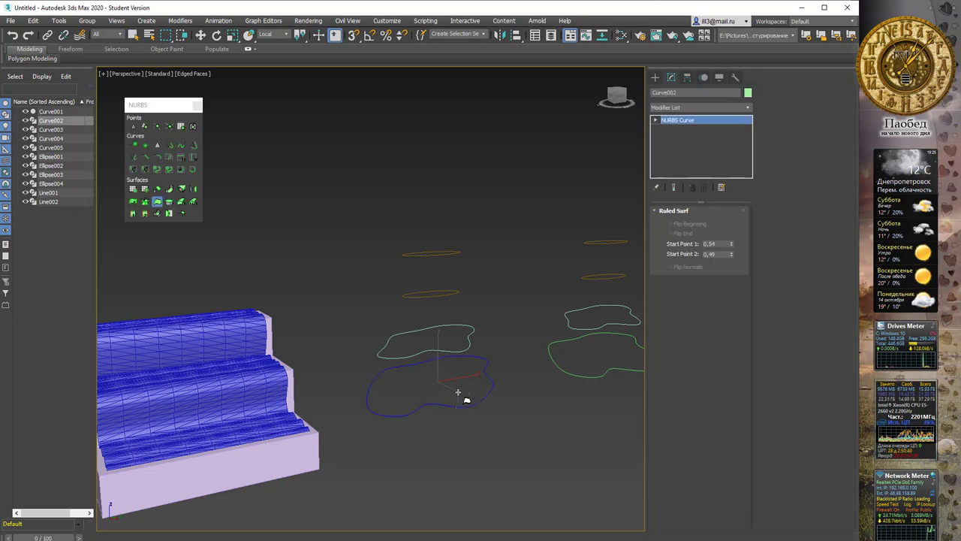
click(457, 357)
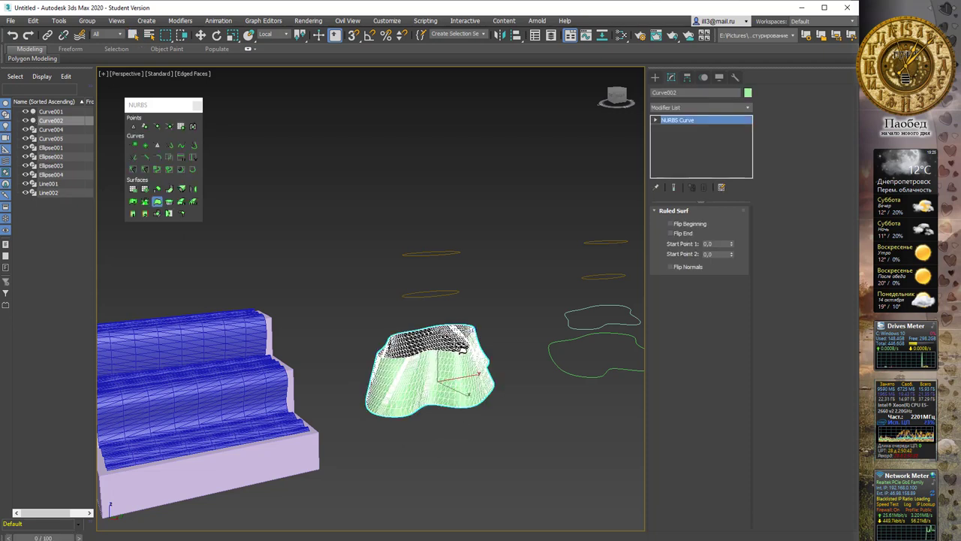
click(452, 294)
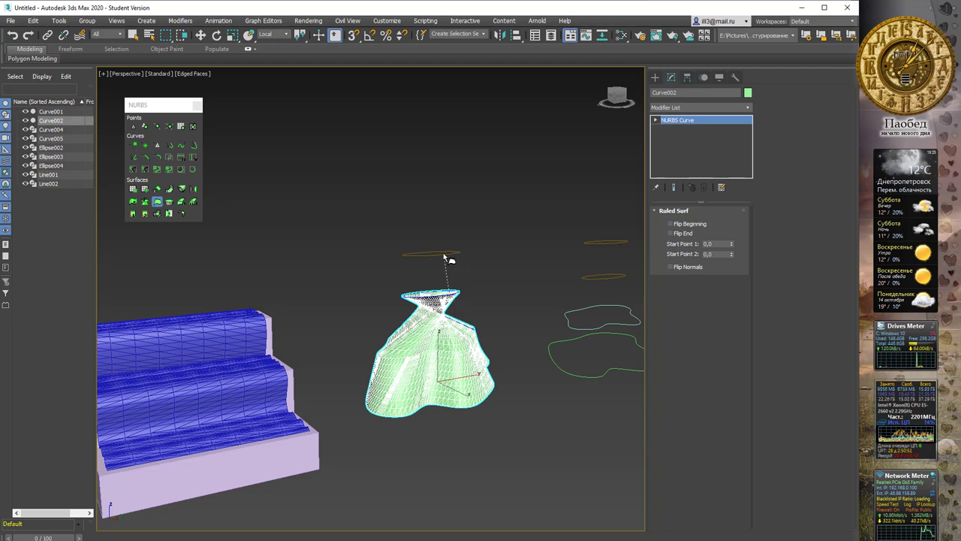
click(454, 254)
alt+middle_drag(487, 311, 531, 302)
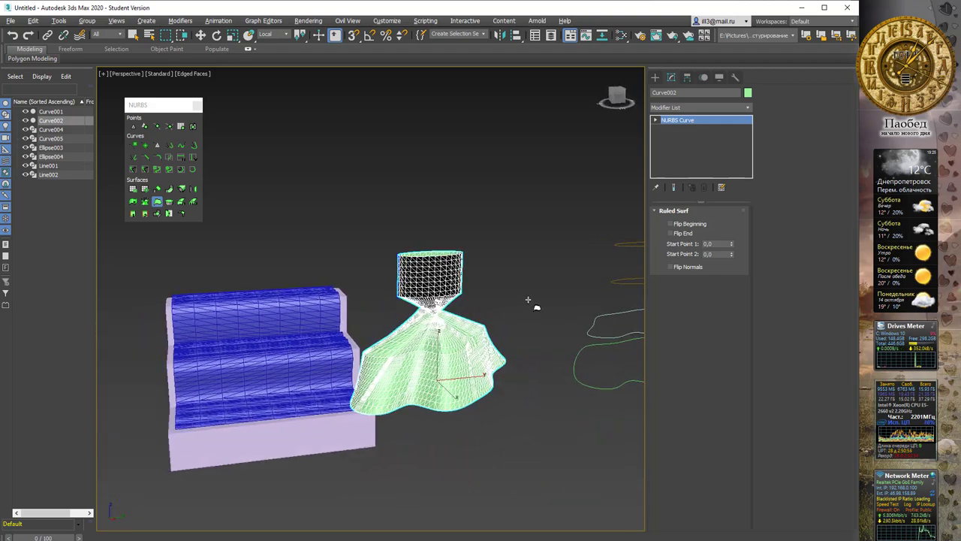
Flip the top ruled section's normals so it shades
click(691, 267)
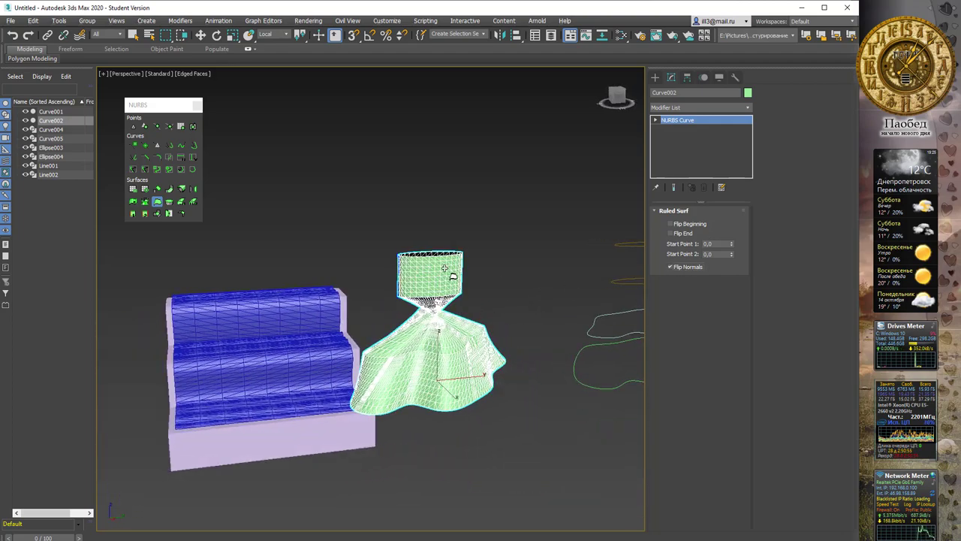
mouse_move(454, 275)
alt+middle_down()
mouse_move(475, 278)
mouse_move(461, 275)
alt+middle_up()
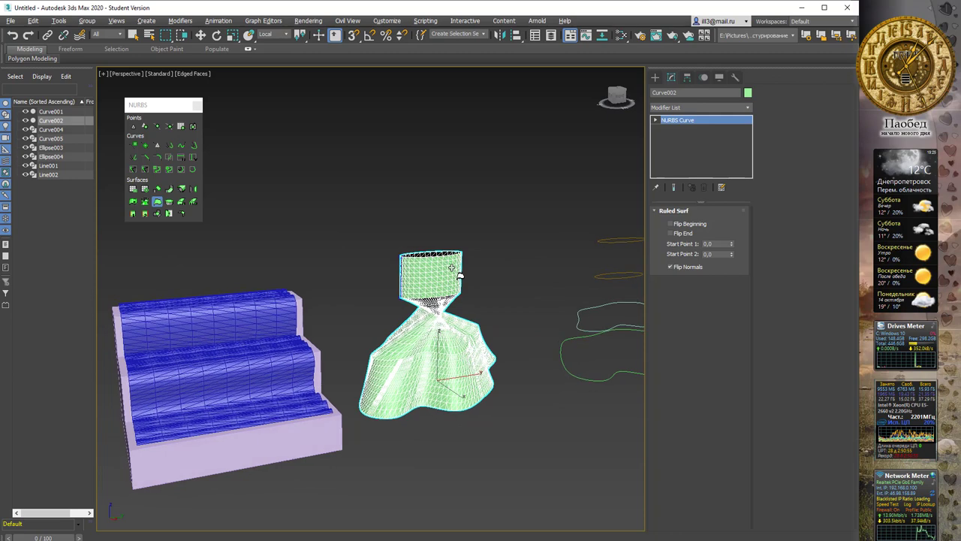
click(657, 120)
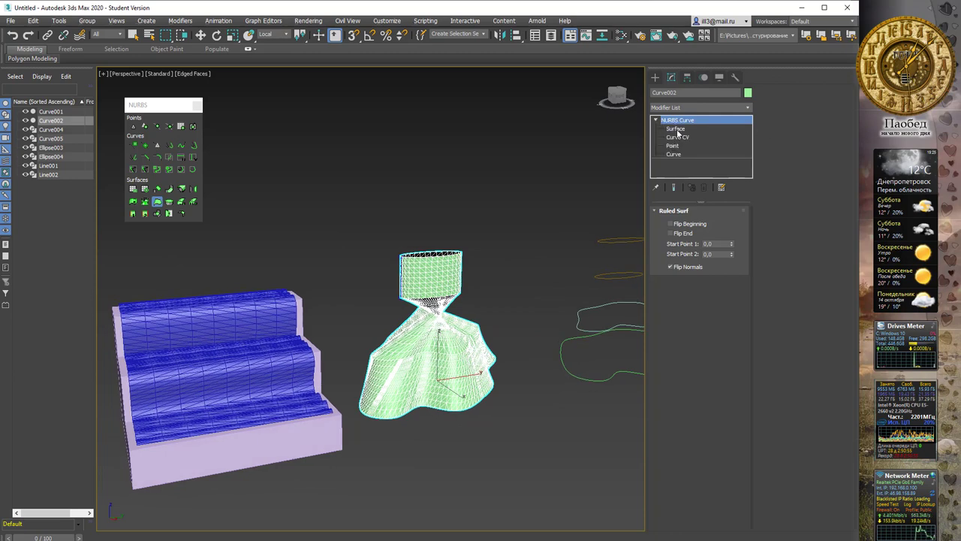
Select Ruled Surf 002 at surface level and start offsetting its two curve start points
click(675, 129)
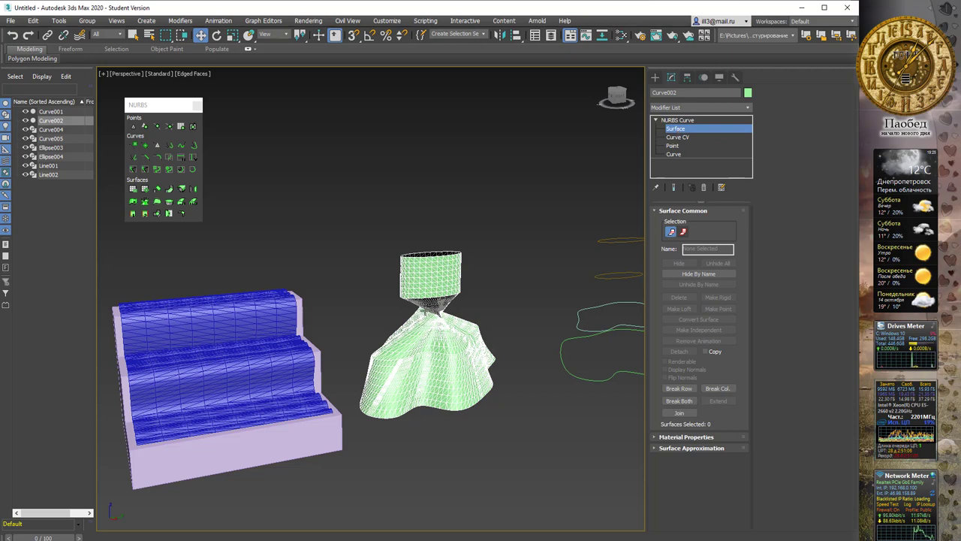
click(430, 299)
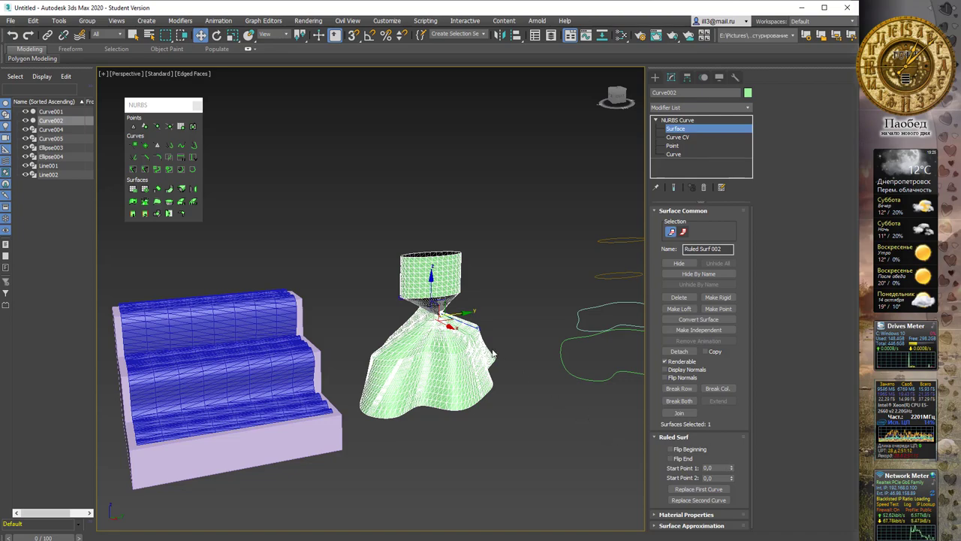
mouse_move(493, 353)
alt+middle_down()
mouse_move(538, 292)
mouse_move(597, 289)
mouse_move(401, 300)
mouse_move(541, 307)
alt+middle_up()
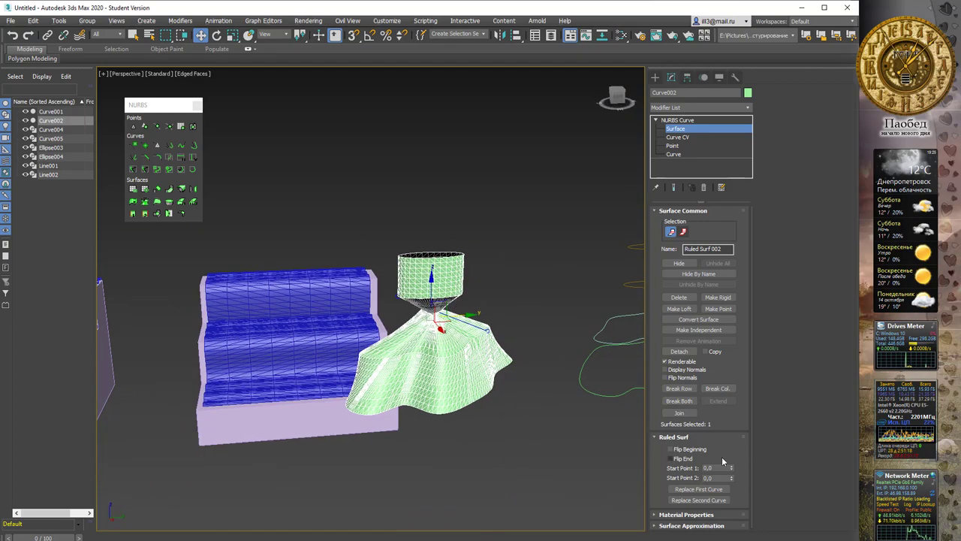
drag(731, 469, 733, 446)
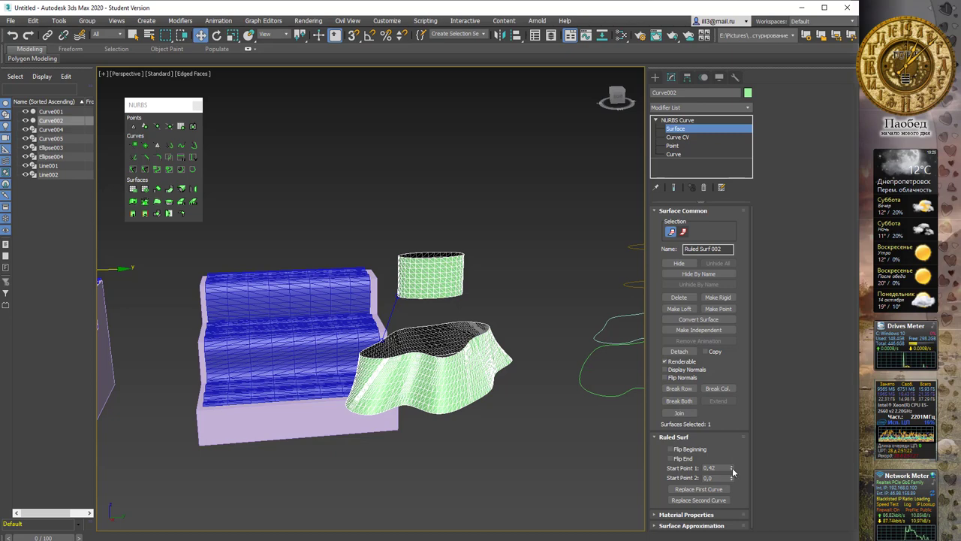
mouse_move(732, 469)
mouse_down()
mouse_move(735, 428)
mouse_move(734, 473)
mouse_move(735, 454)
mouse_up()
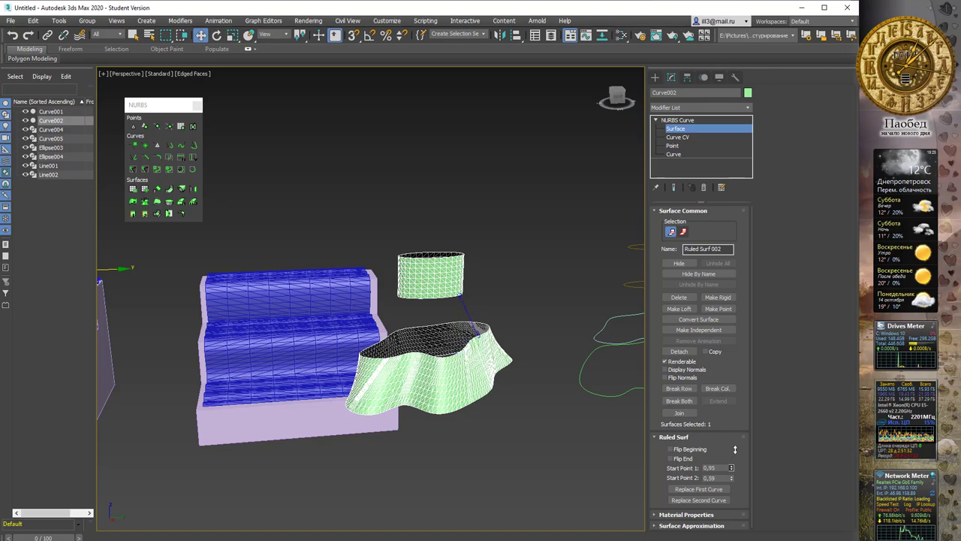
mouse_move(522, 344)
alt+middle_down()
mouse_move(488, 353)
mouse_move(501, 334)
mouse_move(541, 353)
alt+middle_up()
click(730, 465)
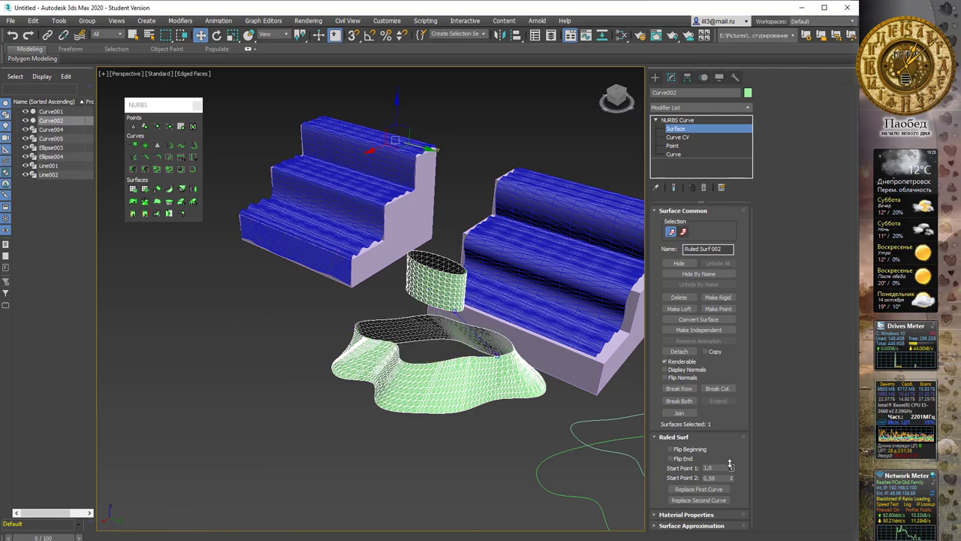
mouse_move(730, 477)
mouse_down()
mouse_move(734, 486)
mouse_move(734, 448)
mouse_move(732, 480)
mouse_up()
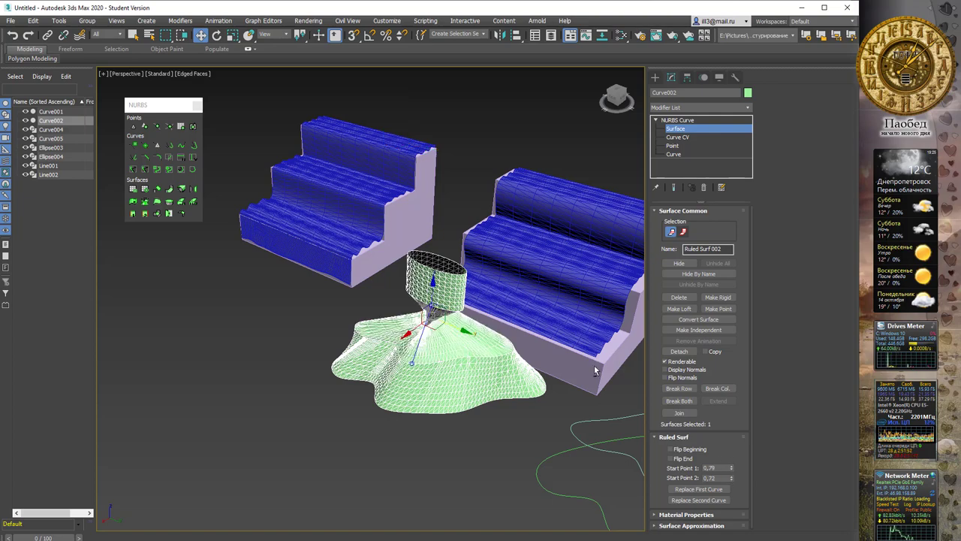
Settle the start points at 0.58 and 0.95, twisting the band into a closed skirt
alt+middle_drag(595, 370, 525, 372)
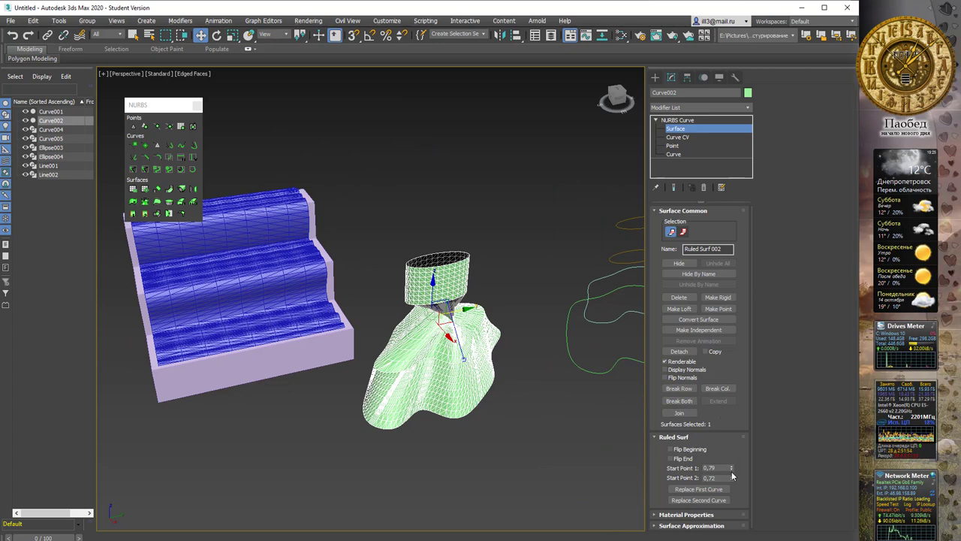
drag(730, 468, 732, 475)
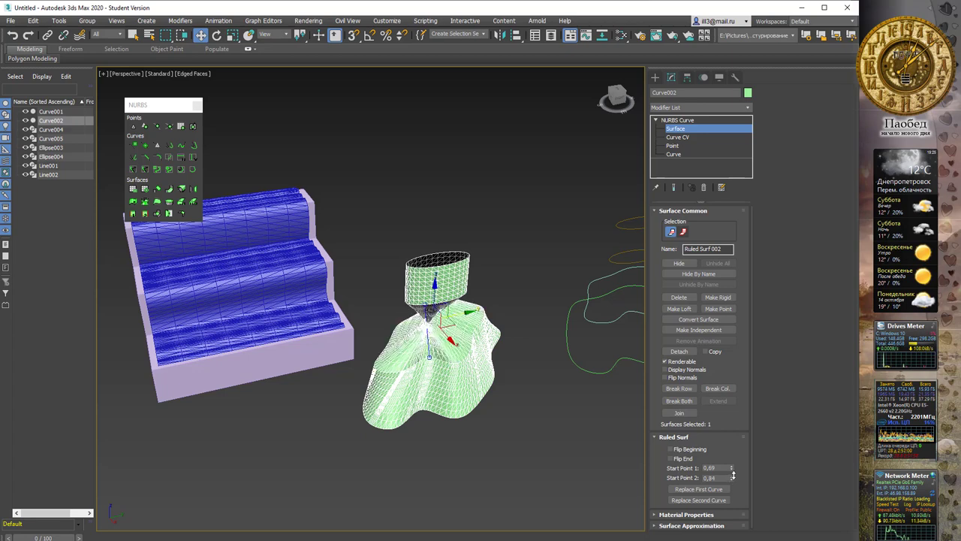
mouse_move(733, 475)
mouse_down()
mouse_move(731, 484)
mouse_move(733, 467)
mouse_up()
click(732, 464)
click(732, 468)
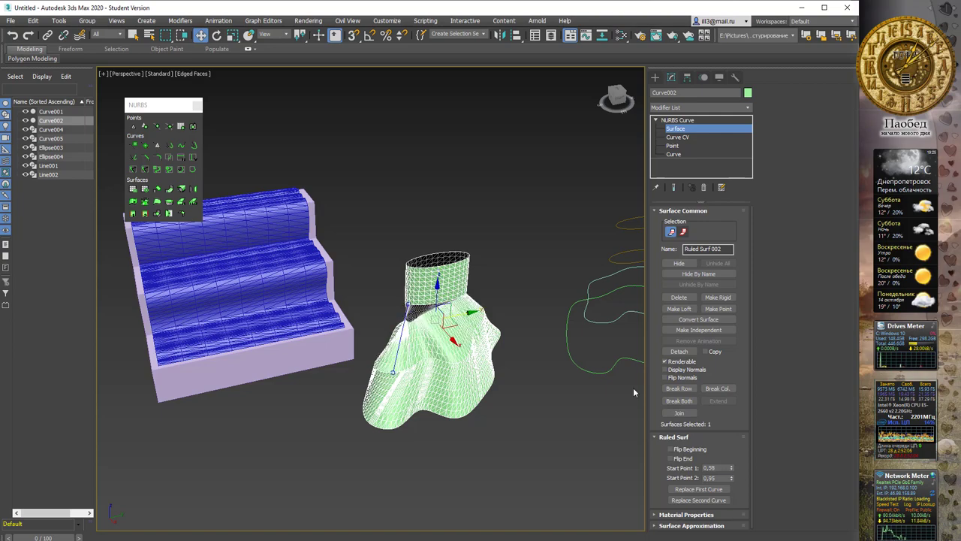
mouse_move(632, 388)
alt+middle_down()
mouse_move(400, 337)
mouse_move(353, 306)
mouse_move(336, 261)
mouse_move(309, 233)
mouse_move(356, 310)
mouse_move(421, 342)
mouse_move(607, 367)
mouse_move(641, 381)
mouse_move(488, 311)
mouse_move(565, 281)
mouse_move(622, 281)
mouse_move(620, 365)
mouse_move(607, 339)
mouse_move(586, 333)
mouse_move(496, 343)
mouse_move(453, 284)
mouse_move(600, 420)
alt+middle_up()
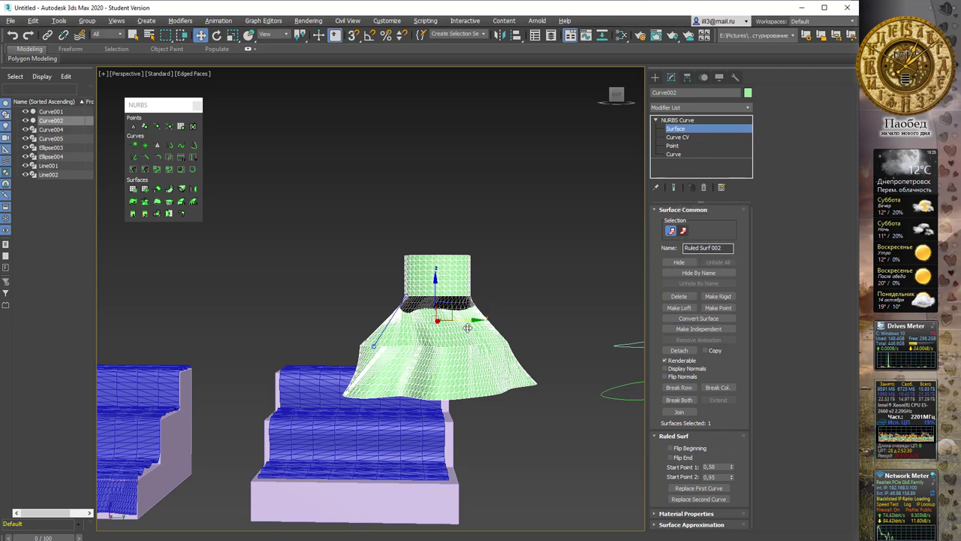
mouse_move(468, 328)
alt+middle_down()
mouse_move(510, 321)
mouse_move(551, 338)
mouse_move(458, 364)
alt+middle_up()
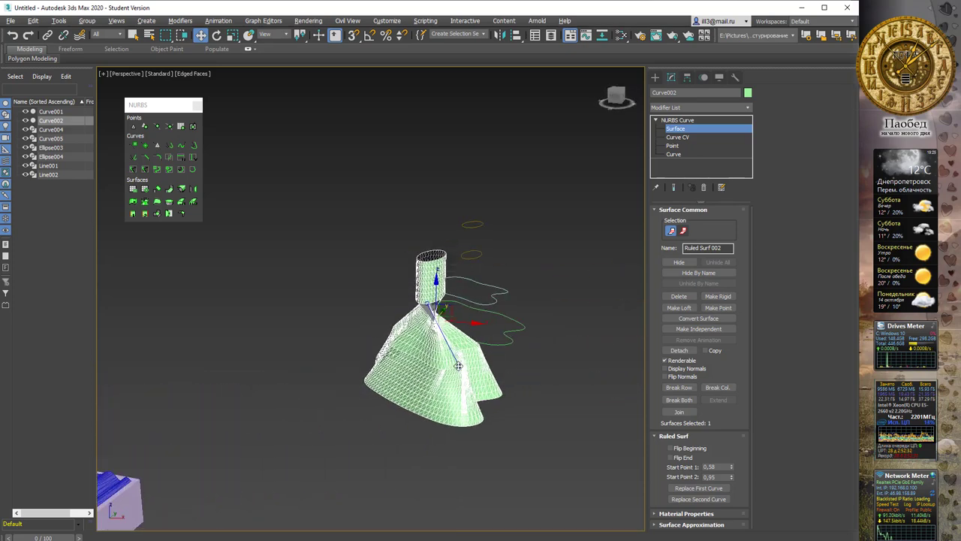
Move Ruled Surf 001 to a new position and leave sub-object editing
click(461, 364)
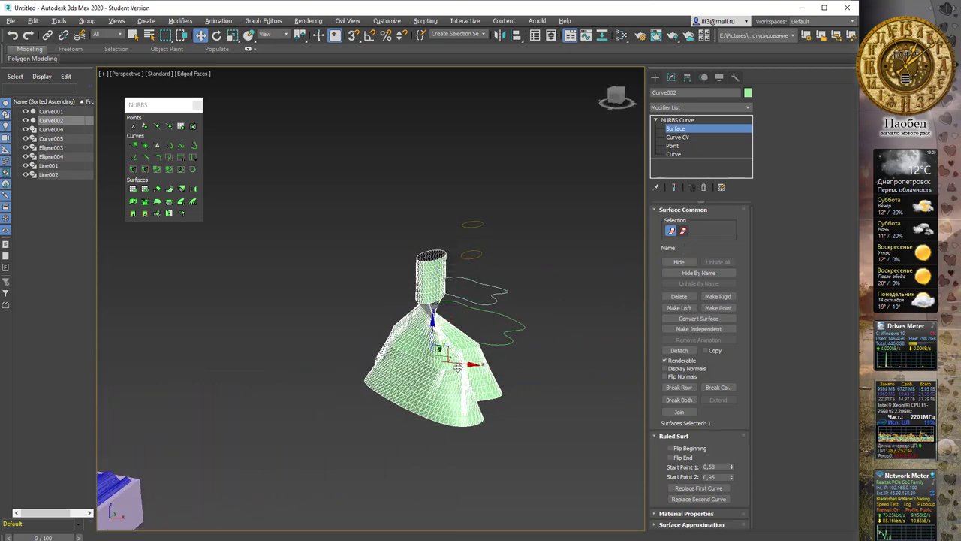
drag(446, 354, 508, 330)
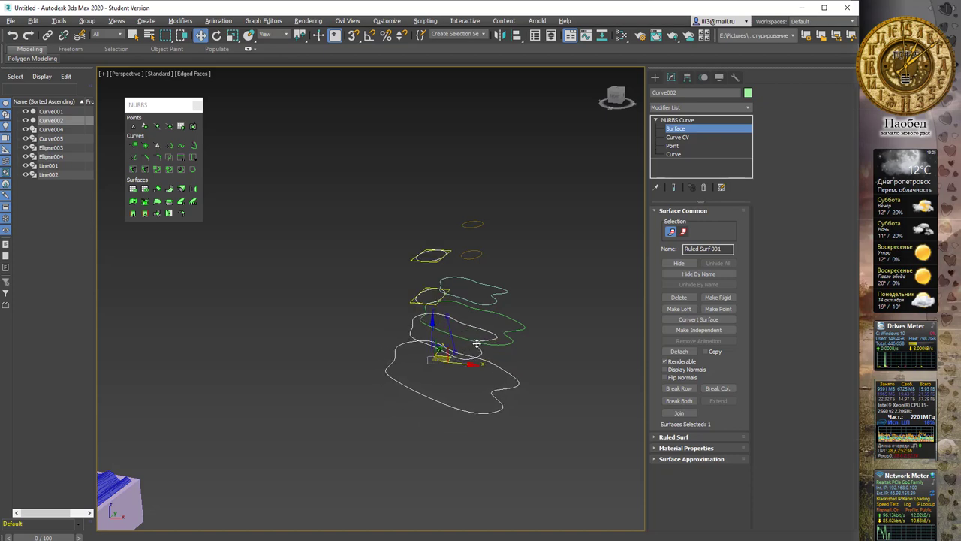
alt+middle_drag(508, 330, 487, 383)
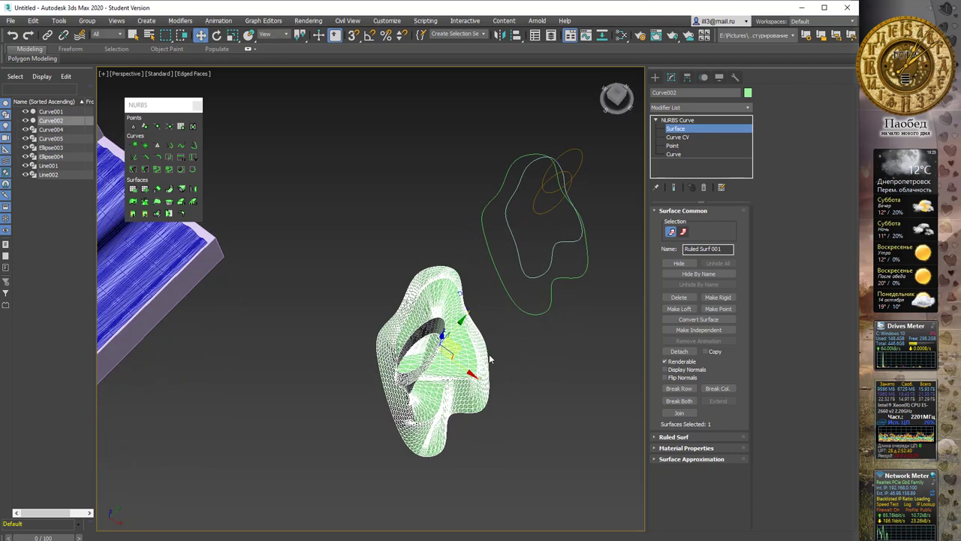
mouse_move(488, 345)
alt+middle_down()
mouse_move(516, 304)
mouse_move(500, 322)
alt+middle_up()
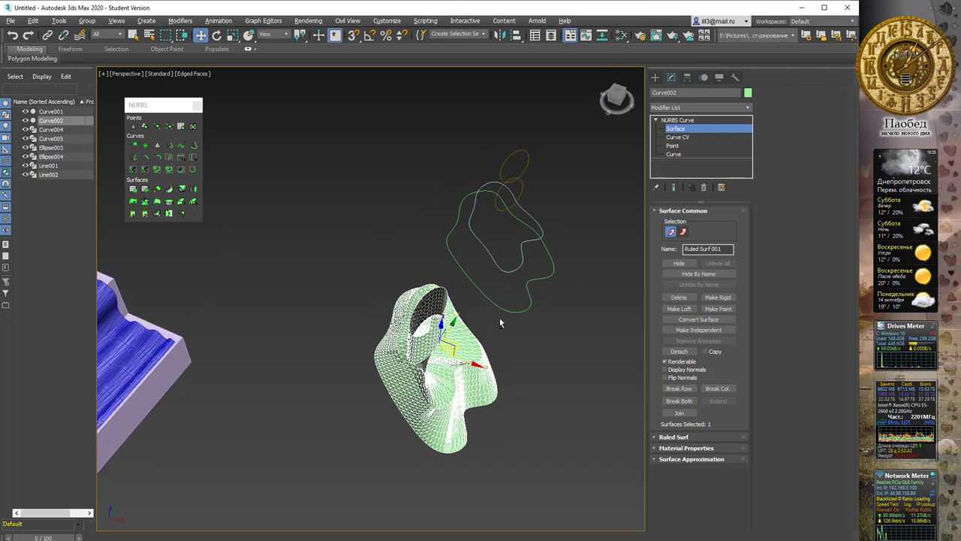
click(675, 129)
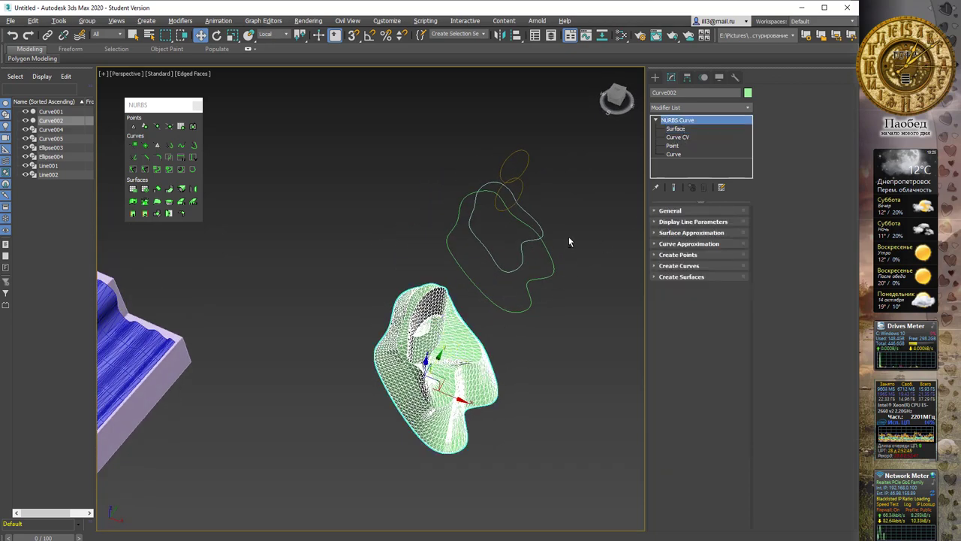
Switch to the Top view and frame the copied curve-and-ellipse set
alt+middle_drag(568, 241, 551, 259)
key(t)
key(z)
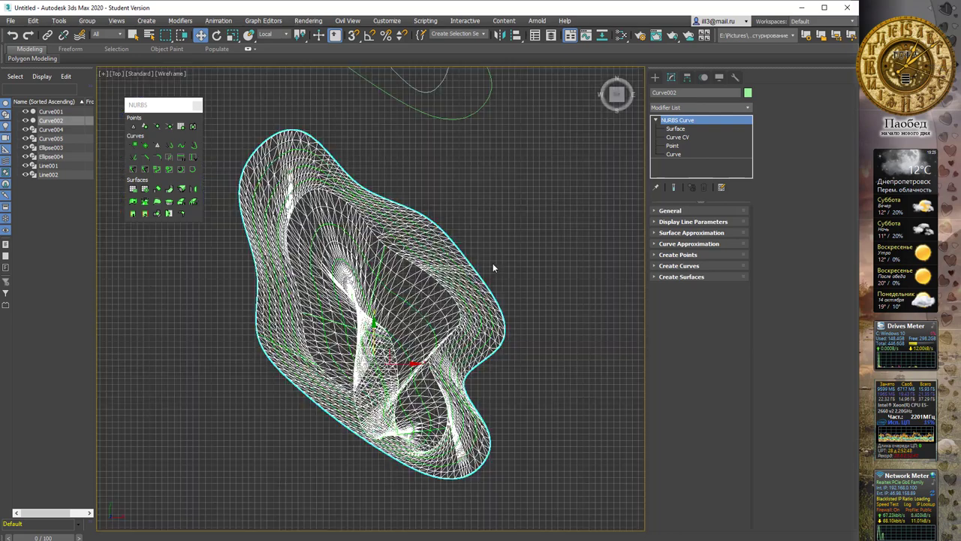
scroll(493, 262, down, 3)
scroll(493, 257, down, 2)
middle_drag(507, 205, 481, 270)
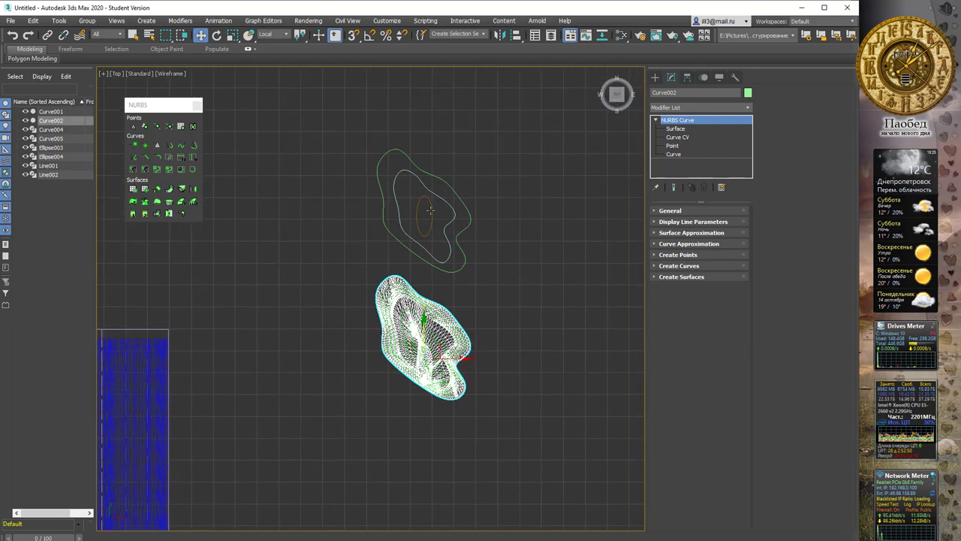
Rotate Ellipse004 within the wavy curves, then orbit to a low three-quarter view
click(423, 211)
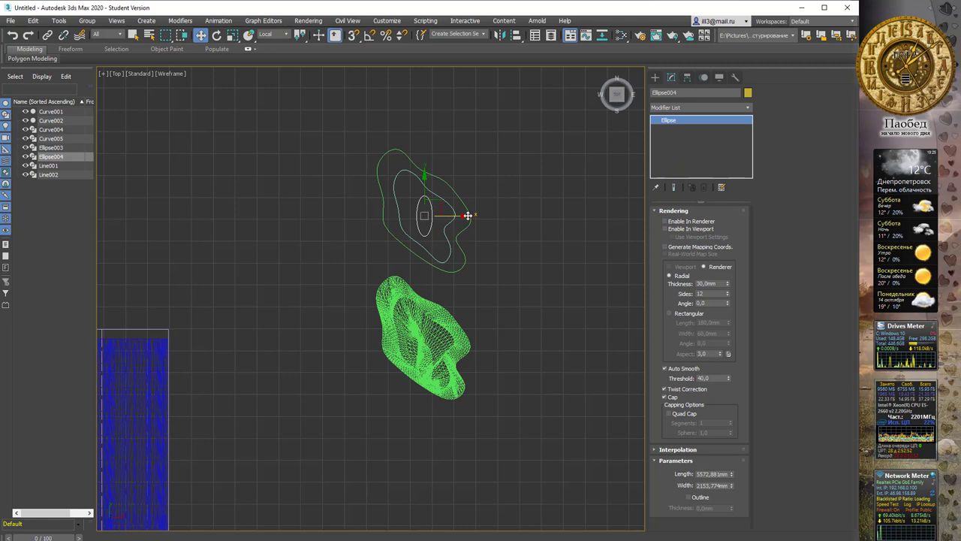
key(e)
drag(457, 211, 431, 200)
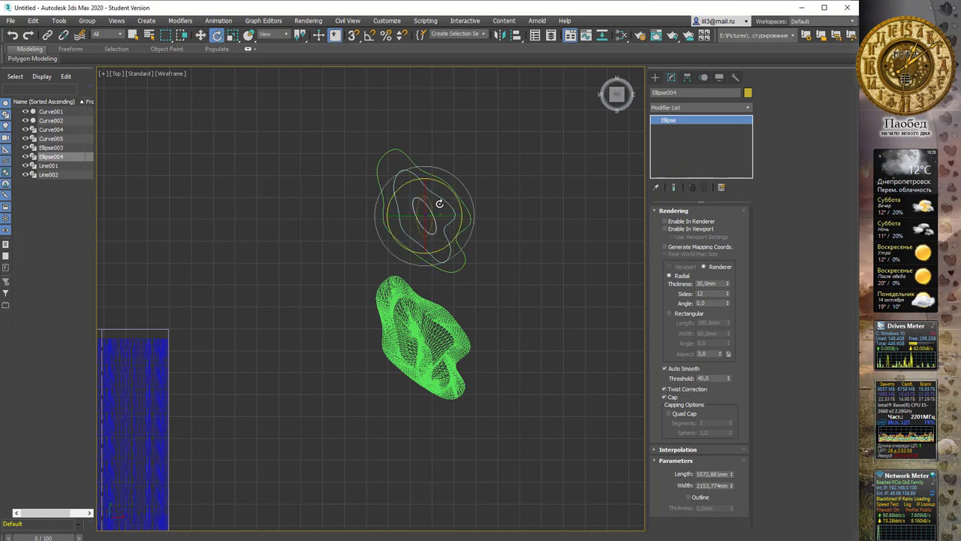
alt+middle_drag(534, 197, 497, 193)
click(497, 202)
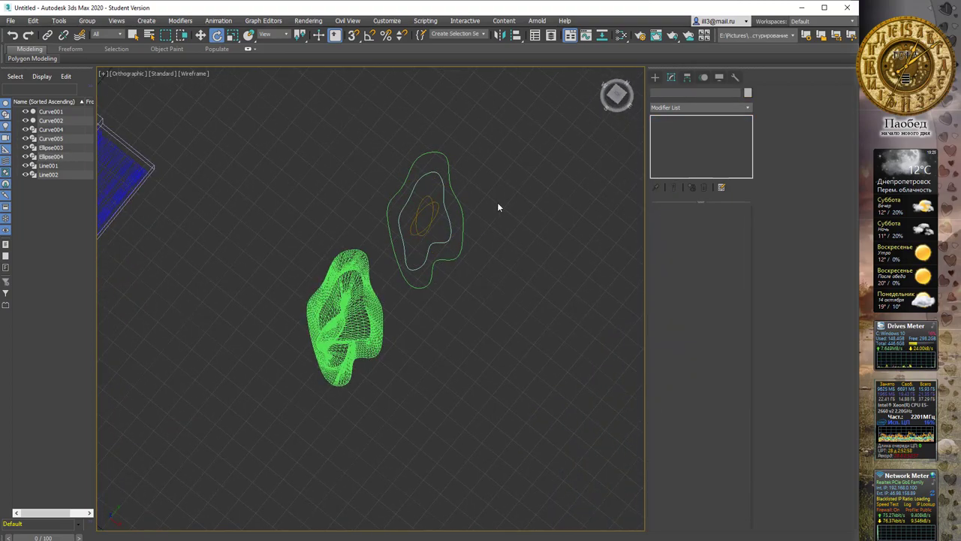
mouse_move(460, 283)
alt+middle_down()
mouse_move(421, 288)
mouse_move(408, 245)
mouse_move(374, 285)
mouse_move(401, 196)
mouse_move(361, 202)
alt+middle_up()
At curve sub-object level, move the upper curve CV Curve 002 to reshape the skirt's neck
click(359, 202)
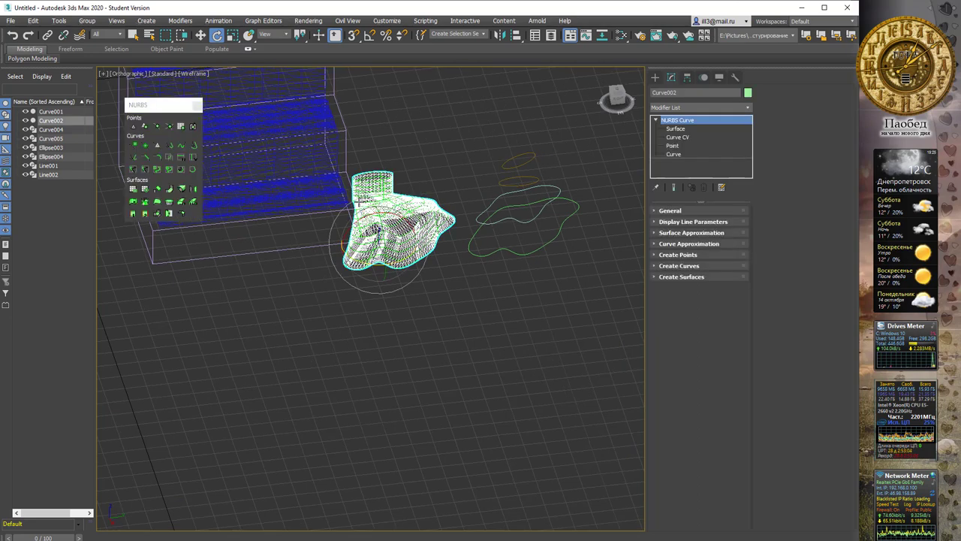
click(674, 154)
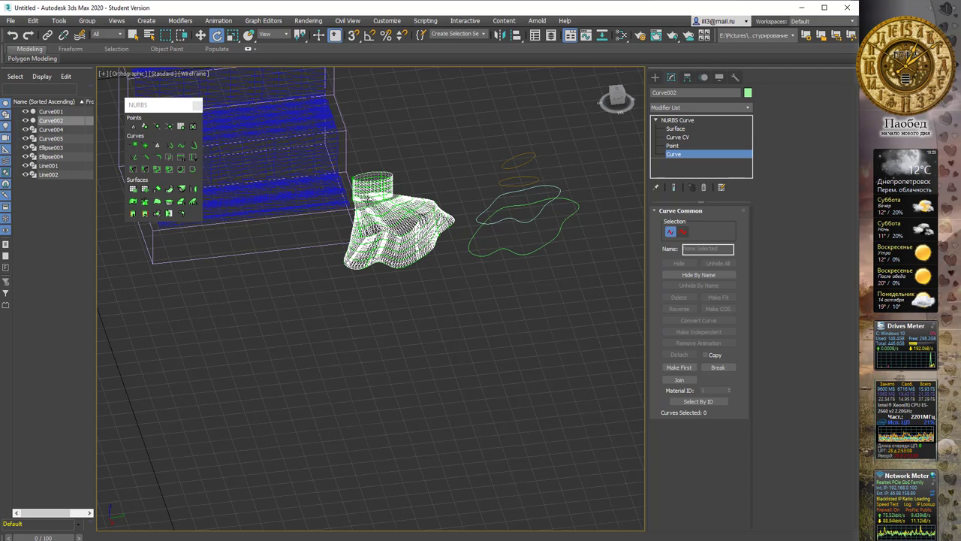
click(375, 214)
key(w)
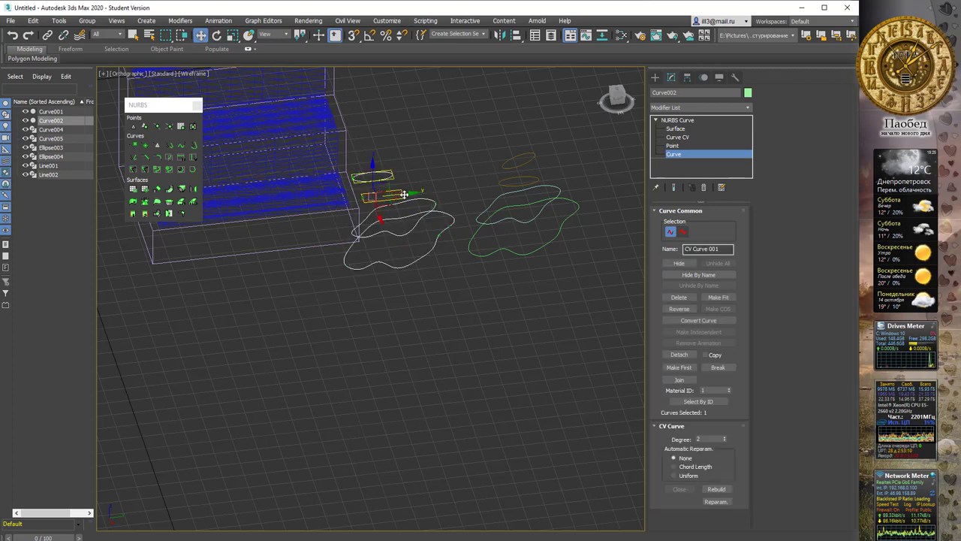
click(400, 176)
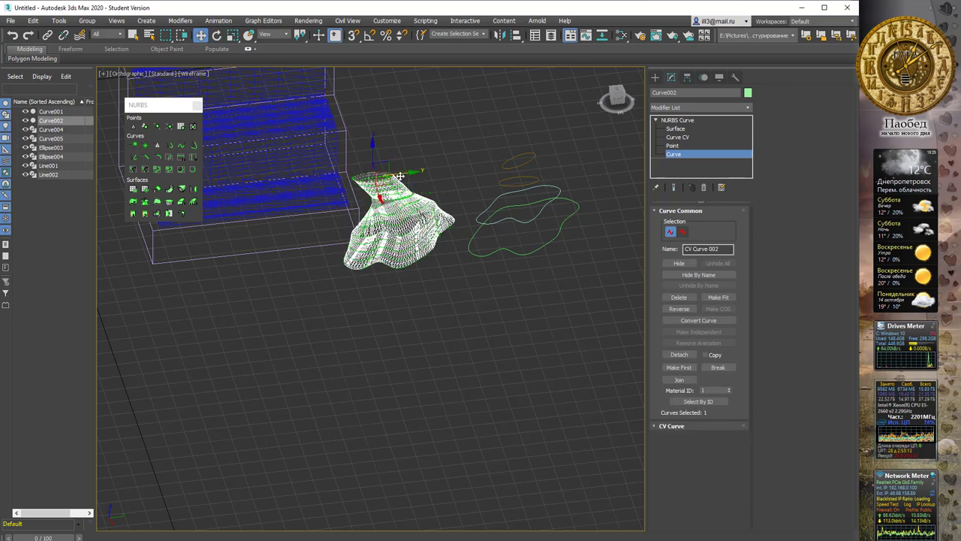
drag(400, 176, 418, 174)
alt+middle_drag(436, 186, 513, 191)
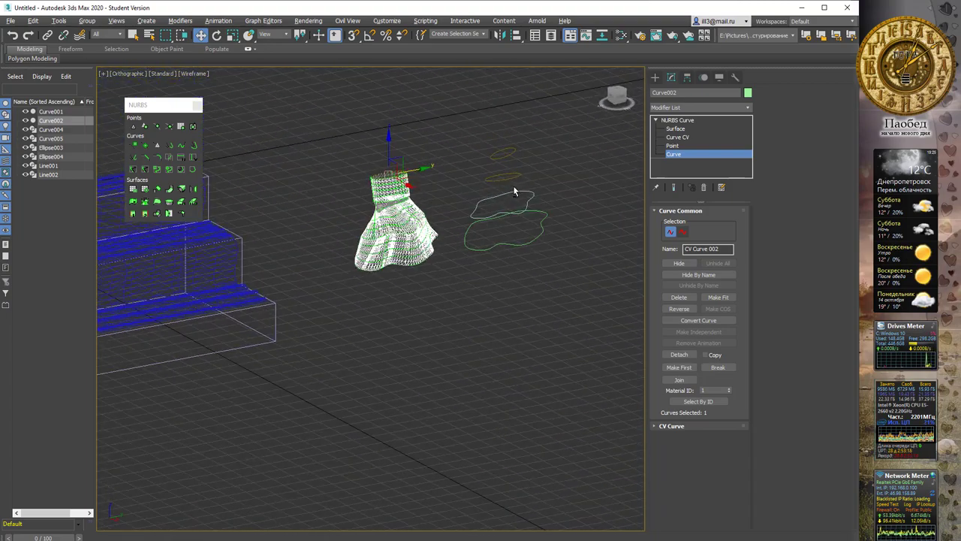
Rotate the neck curve CV Curve 001 to tilt the dress top
click(396, 198)
key(e)
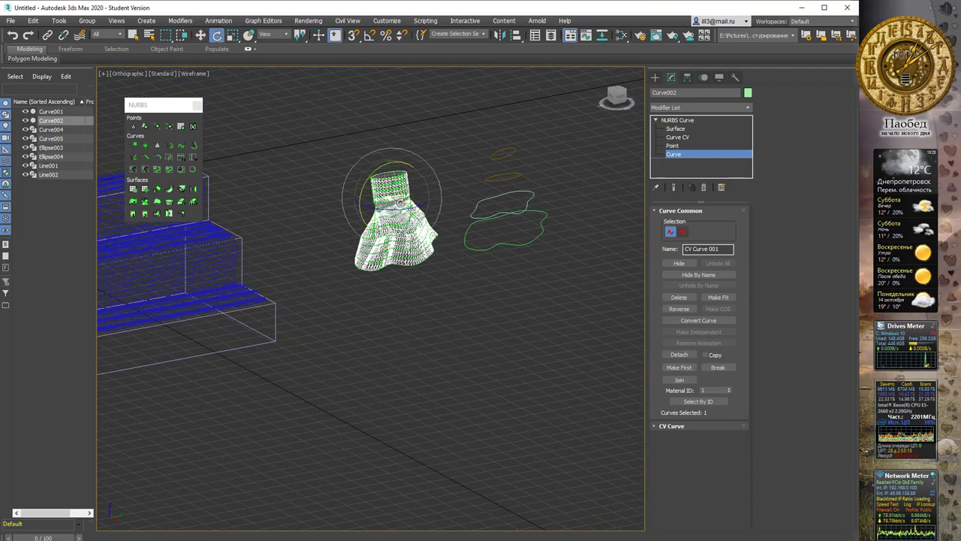
drag(403, 210, 421, 203)
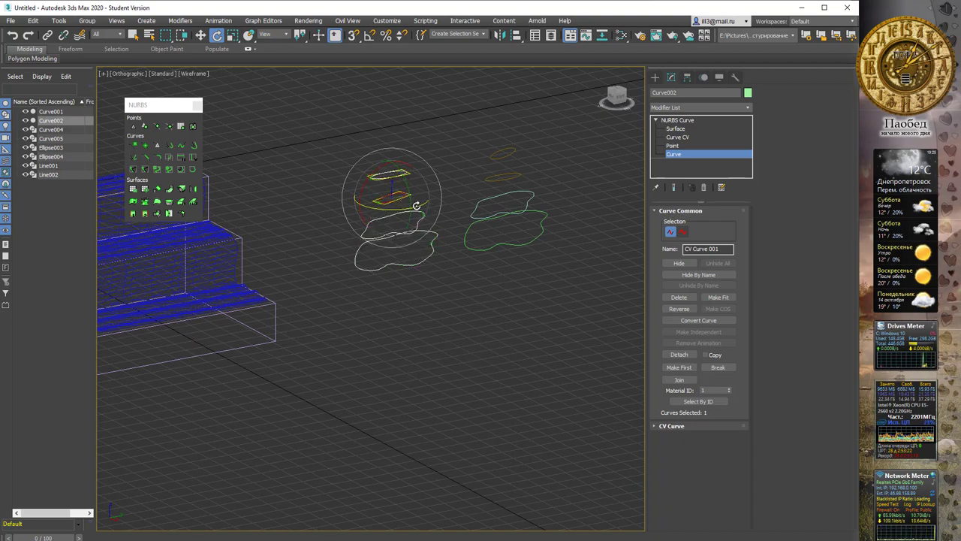
mouse_move(417, 205)
alt+middle_down()
mouse_move(289, 196)
mouse_move(307, 207)
alt+middle_up()
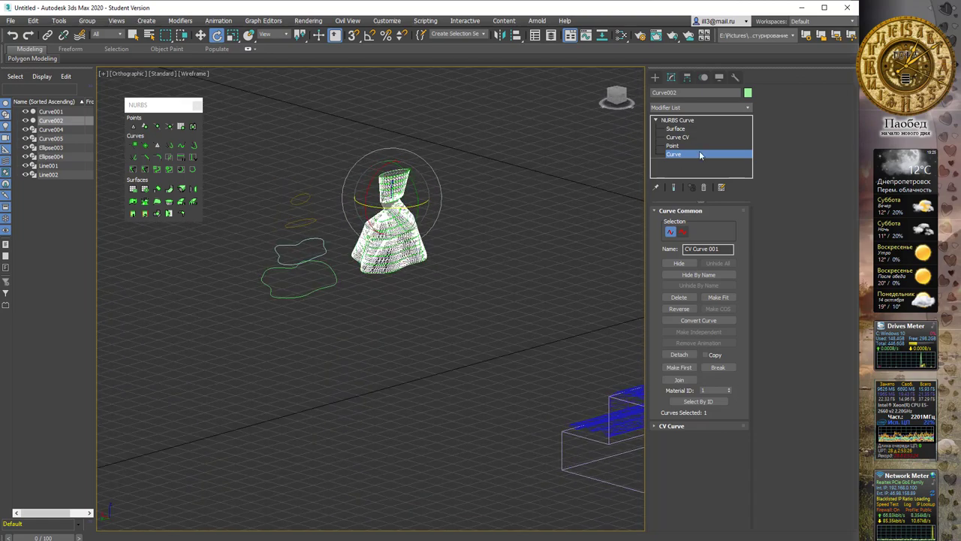
click(675, 129)
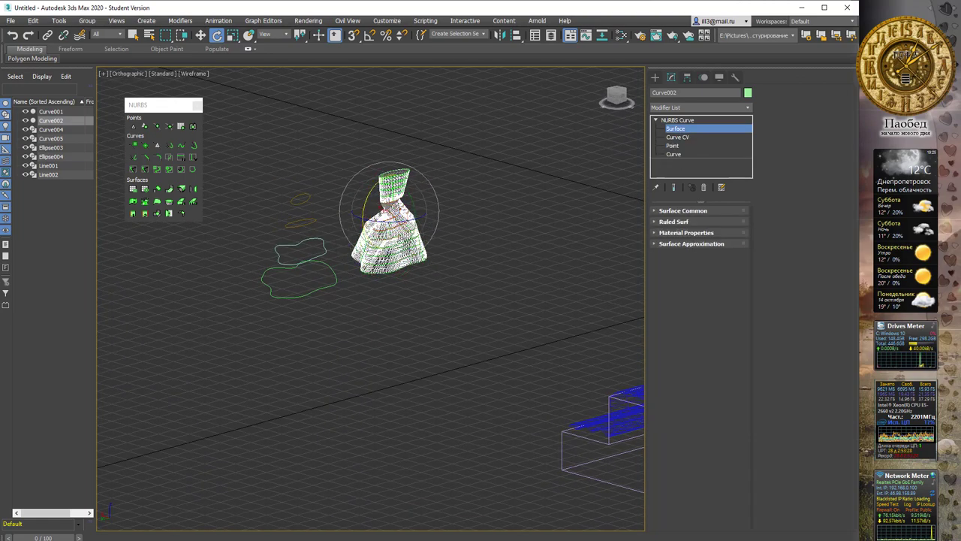
Turn on Flip Beginning for the ruled surface
click(658, 222)
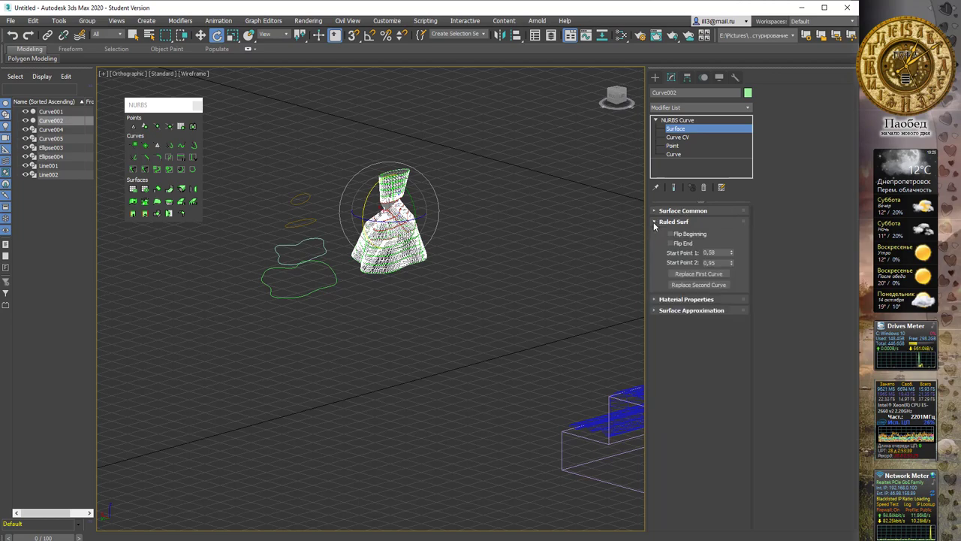
click(683, 234)
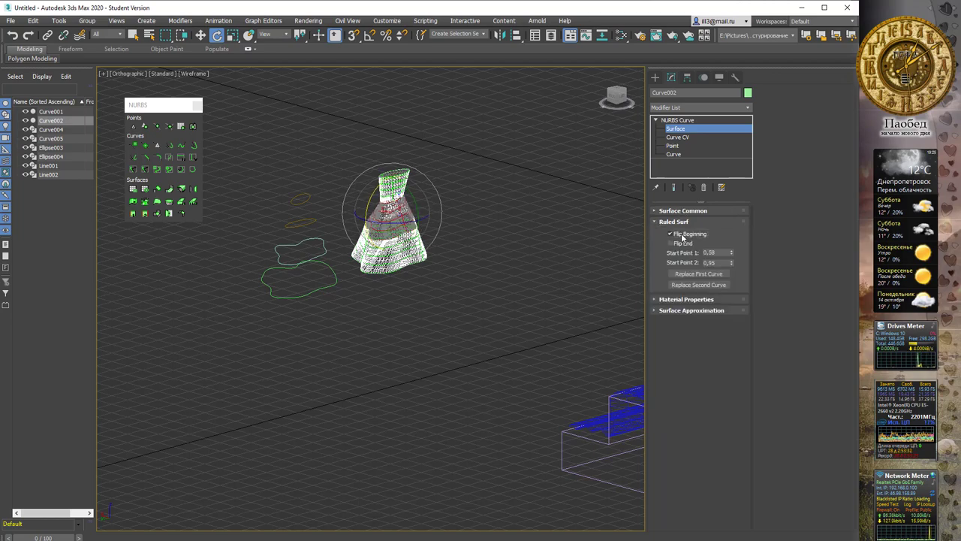
mouse_move(421, 226)
alt+middle_down()
mouse_move(400, 214)
mouse_move(419, 234)
alt+middle_up()
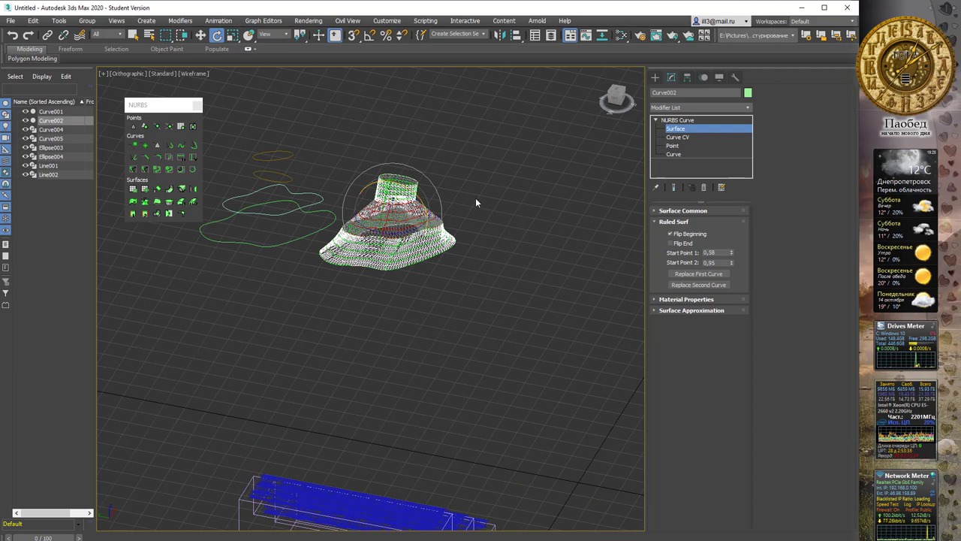
middle_drag(475, 198, 488, 206)
Switch to the Perspective view and toggle wireframe, shaded and edged-faces display
key(p)
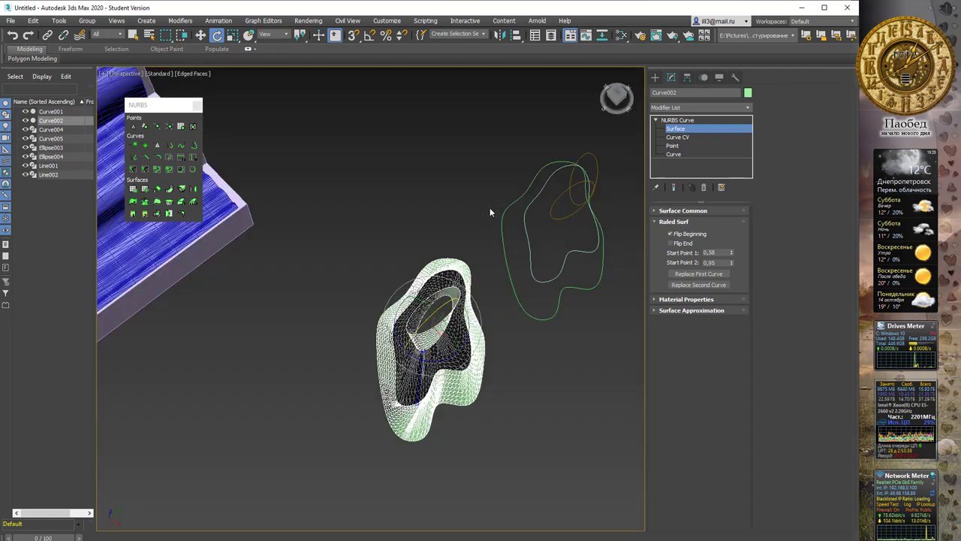
key(F4)
alt+middle_drag(476, 240, 568, 223)
key(F3)
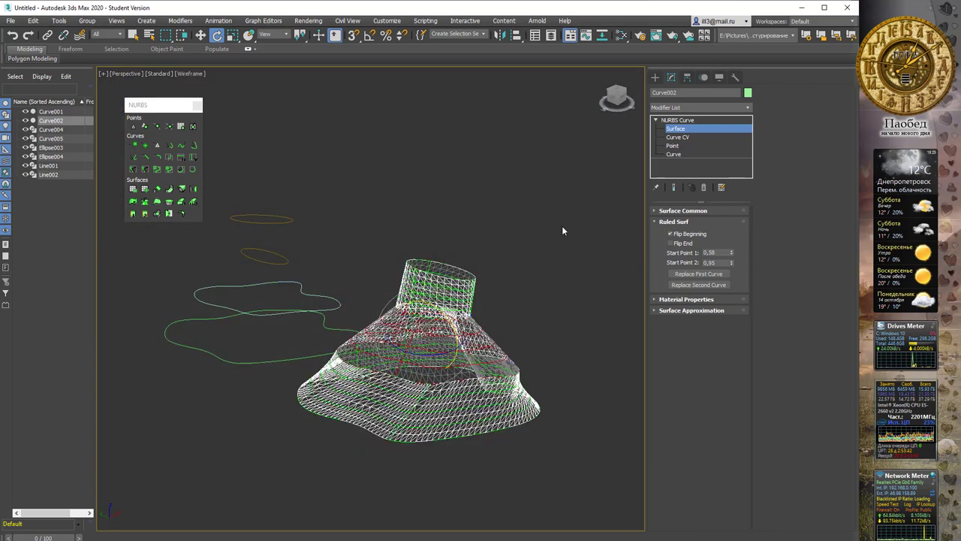
key(F3)
key(F4)
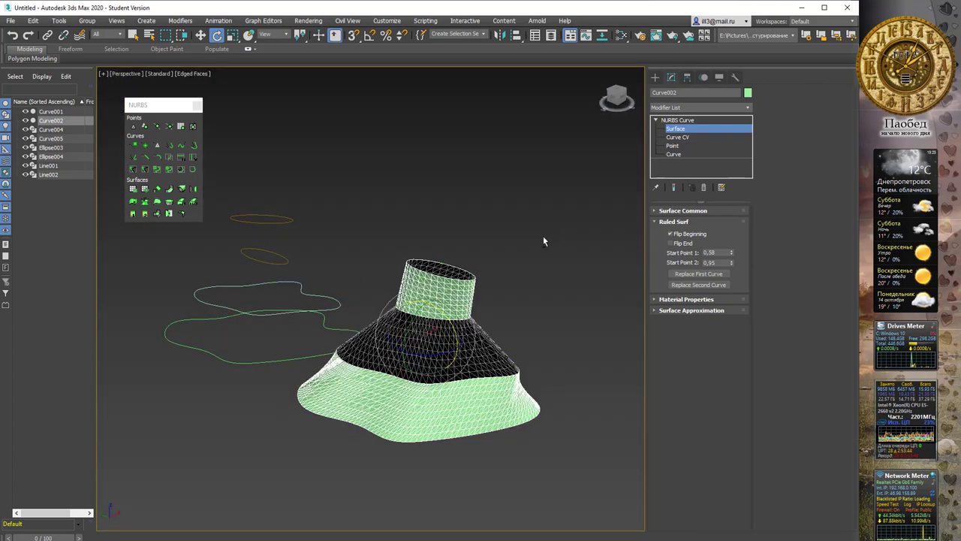
alt+middle_drag(543, 235, 539, 244)
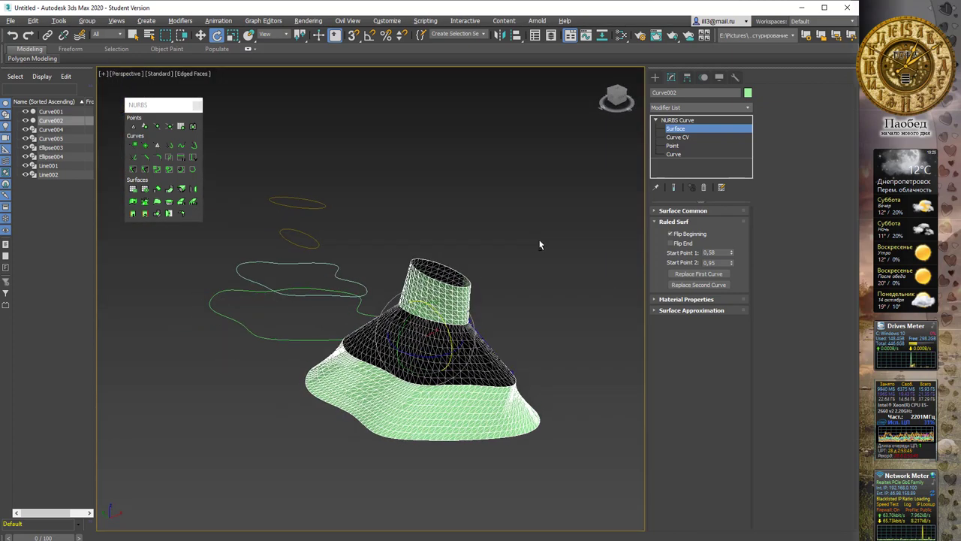
Turn on Flip Normals under Surface Common so the shell shades green inside
click(654, 211)
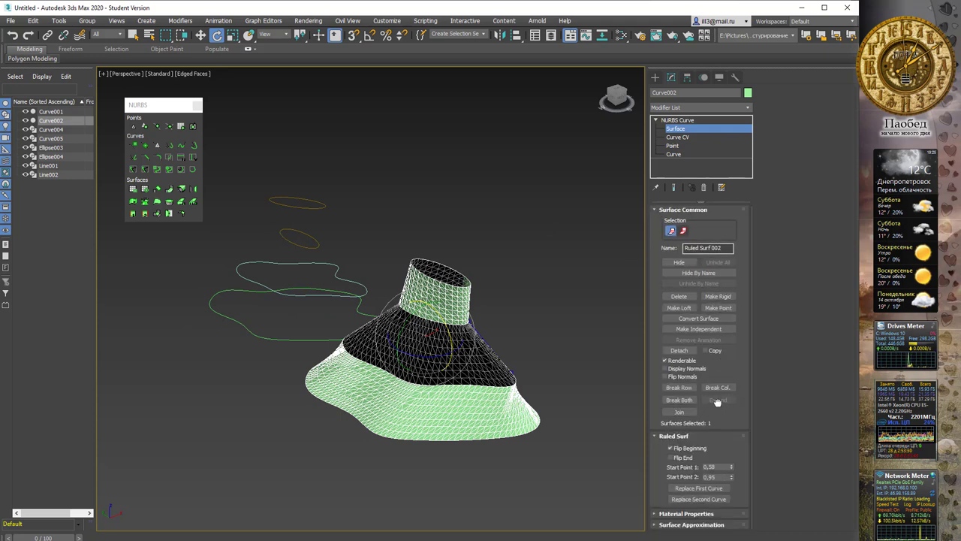
alt+middle_drag(525, 314, 460, 329)
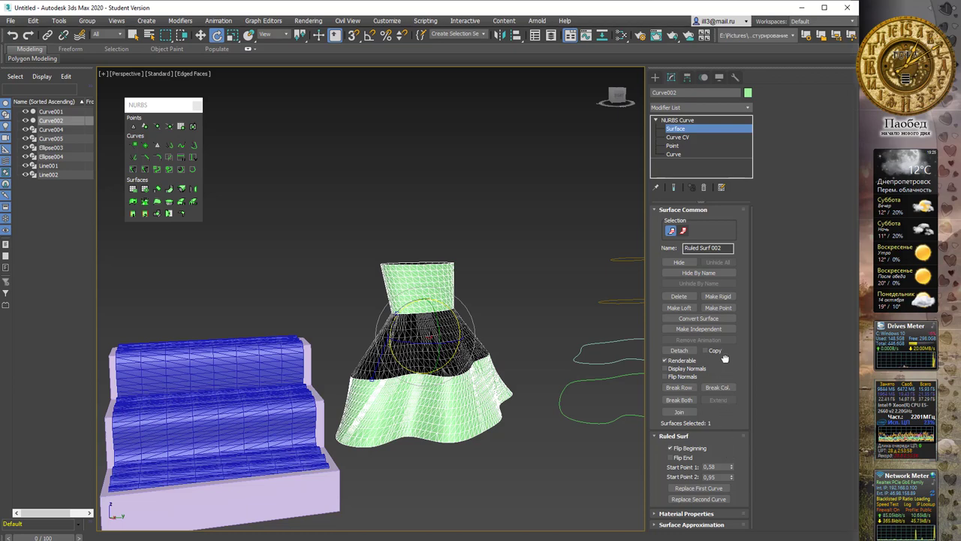
click(688, 376)
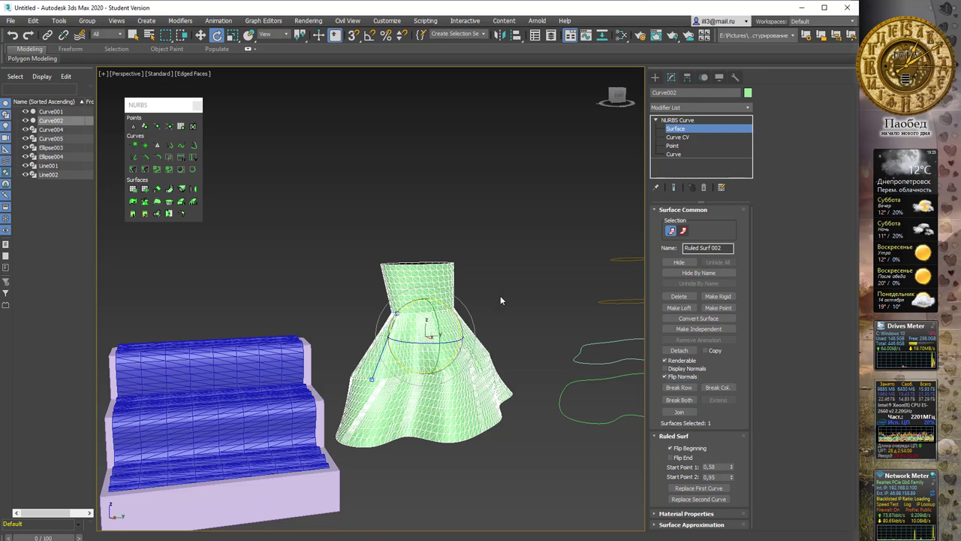
mouse_move(501, 301)
alt+middle_down()
mouse_move(511, 292)
mouse_move(620, 306)
mouse_move(607, 289)
mouse_move(483, 285)
mouse_move(481, 308)
mouse_move(560, 306)
mouse_move(582, 332)
mouse_move(481, 289)
mouse_move(576, 298)
mouse_move(579, 278)
alt+middle_up()
Return to the top NURBS object level and select the lower wavy curve Curve004
key(q)
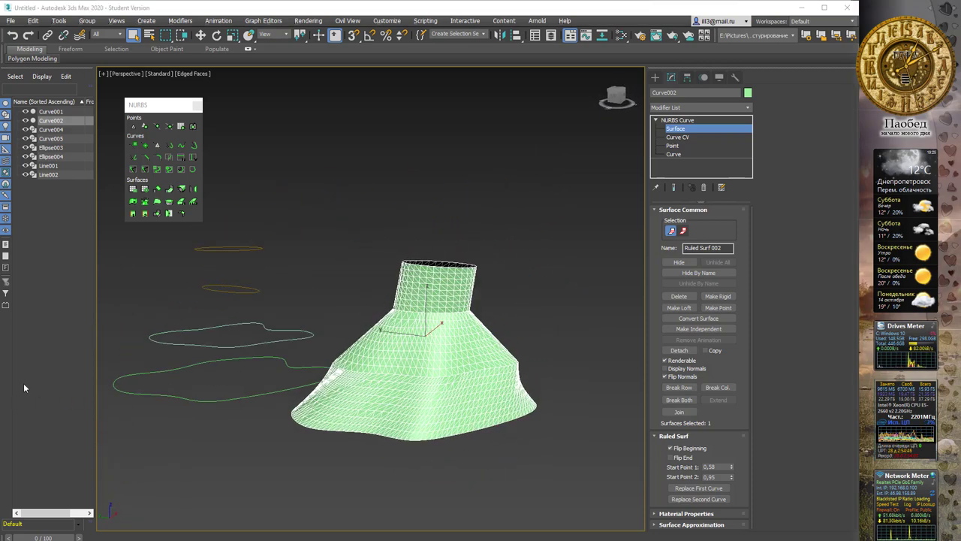
scroll(310, 247, up, 1)
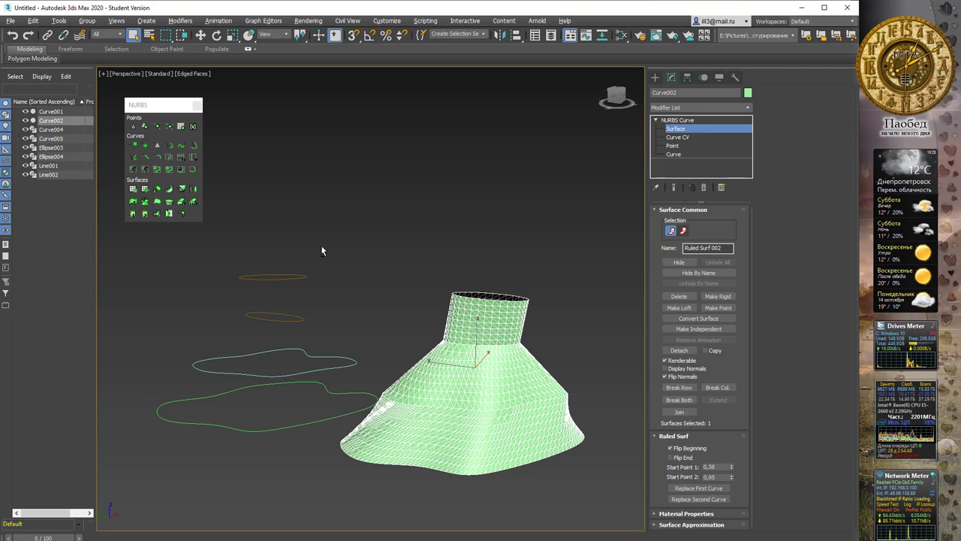
scroll(327, 248, up, 1)
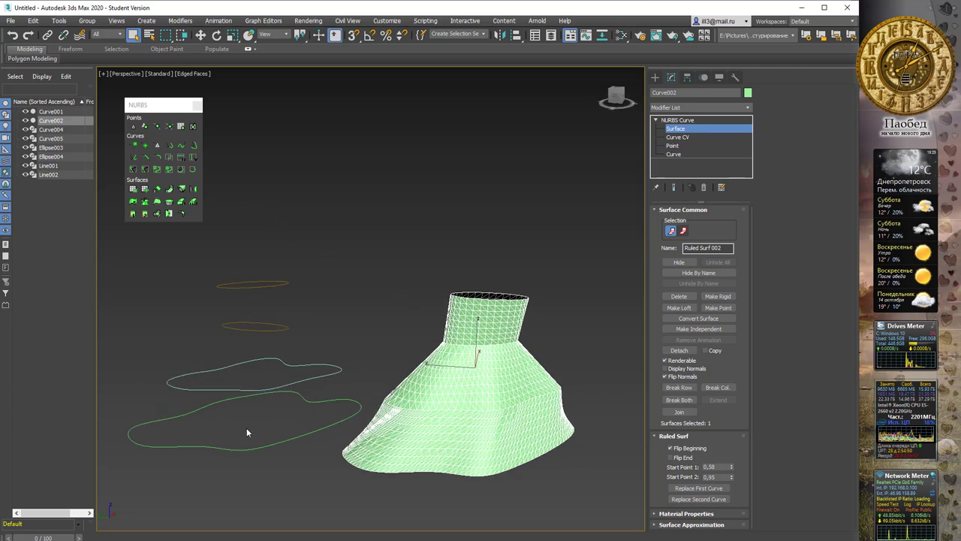
click(168, 111)
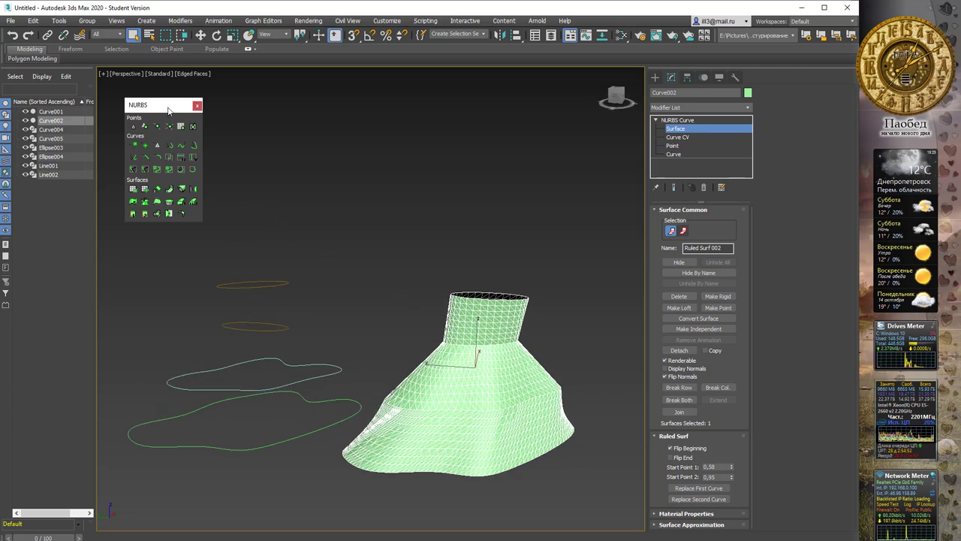
key(ctrl+b)
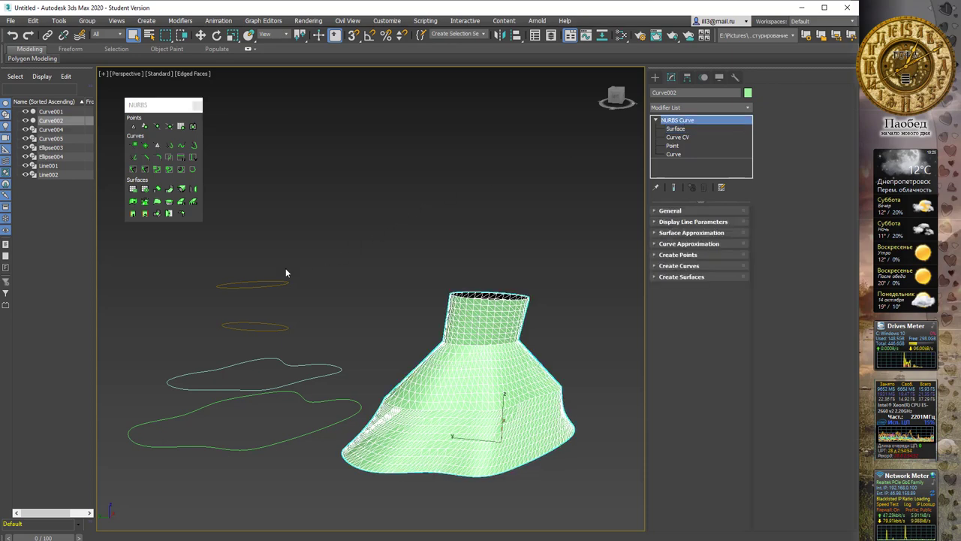
click(257, 444)
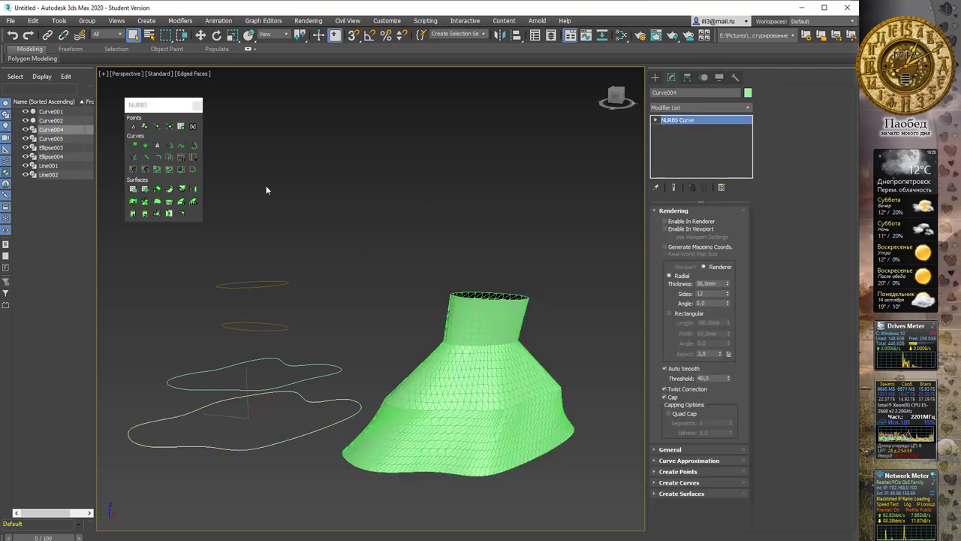
U-loft a surface through the lower wavy curve, the cyan curve and both ellipses
click(184, 203)
click(256, 442)
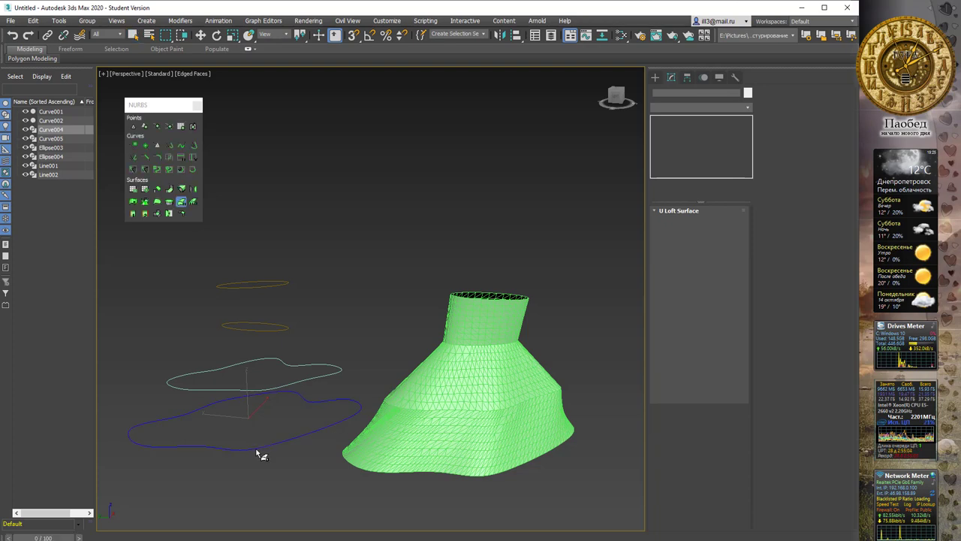
click(262, 392)
click(258, 329)
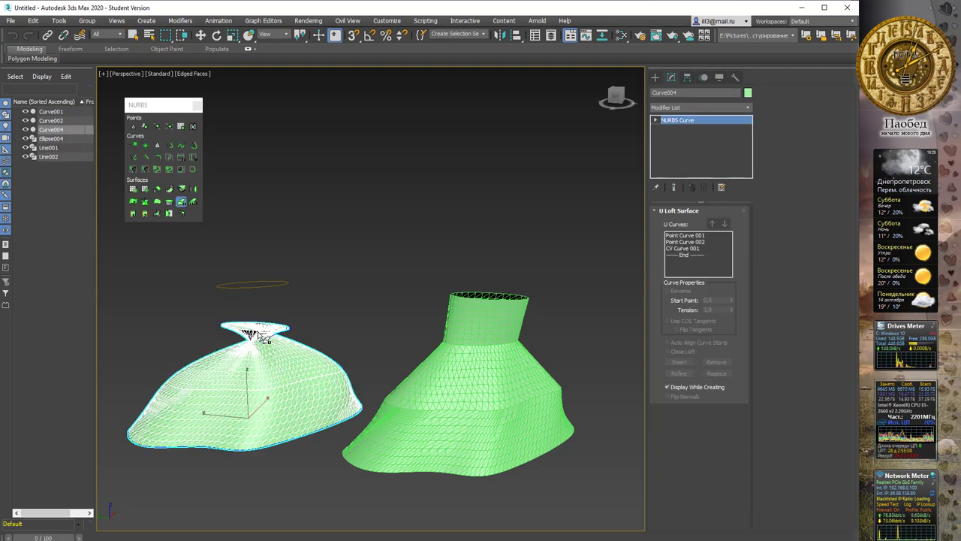
click(257, 286)
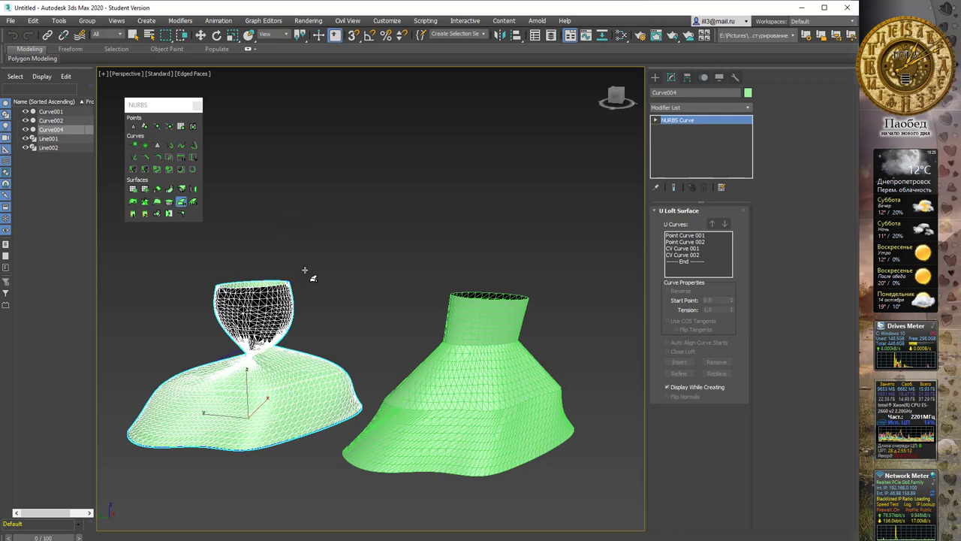
mouse_move(318, 264)
alt+middle_down()
mouse_move(366, 259)
mouse_move(217, 272)
mouse_move(392, 268)
mouse_move(342, 273)
alt+middle_up()
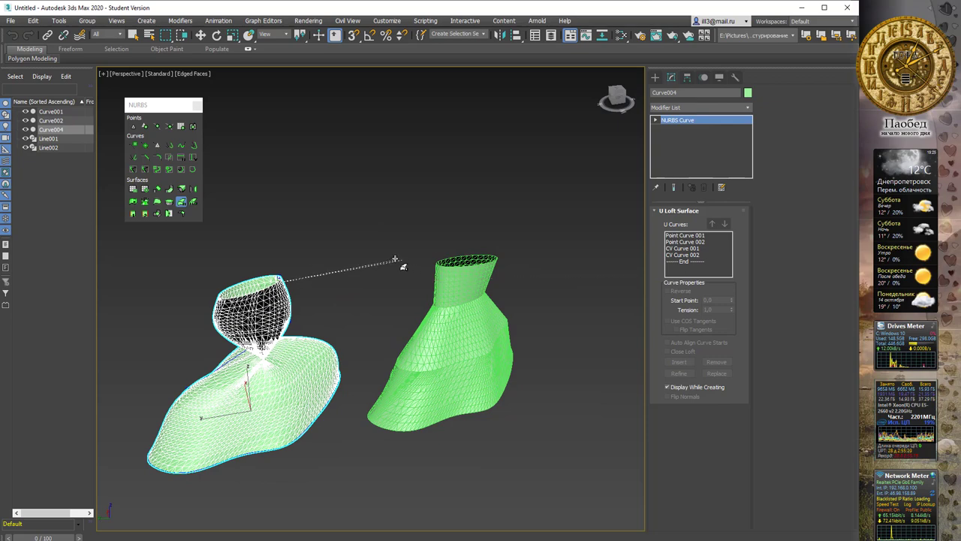
right_click(394, 257)
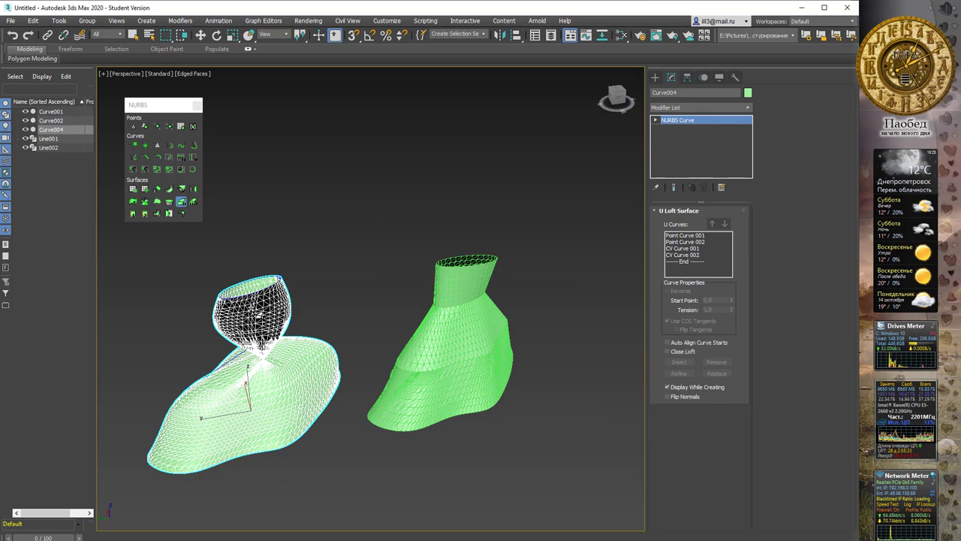
Test reversing Point Curve 002, CV Curve 001 and Point Curve 001 to untwist the loft
click(685, 242)
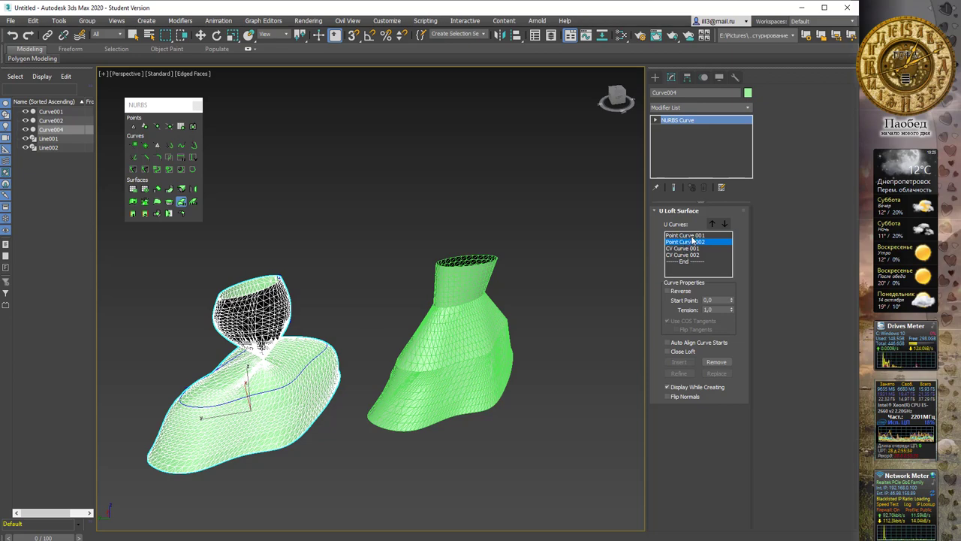
click(681, 294)
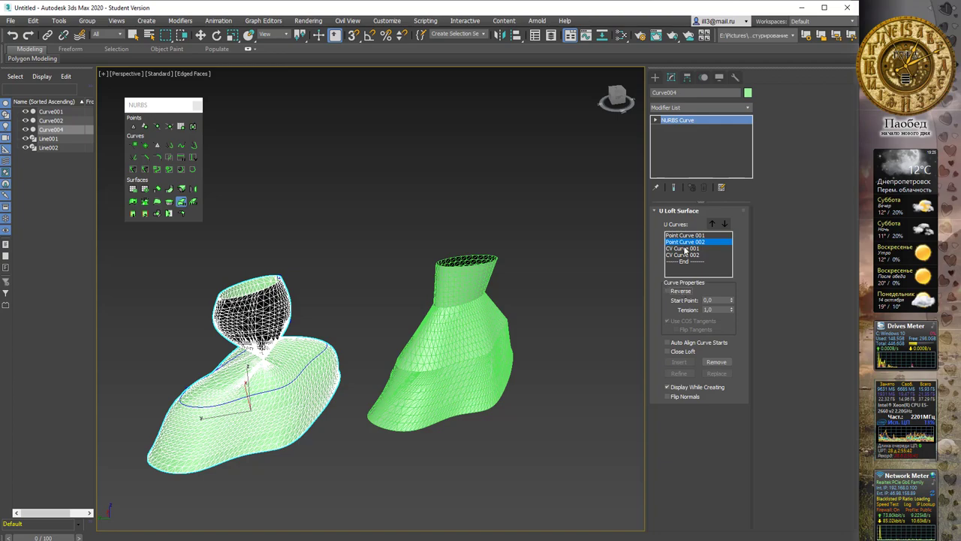
click(684, 248)
click(683, 292)
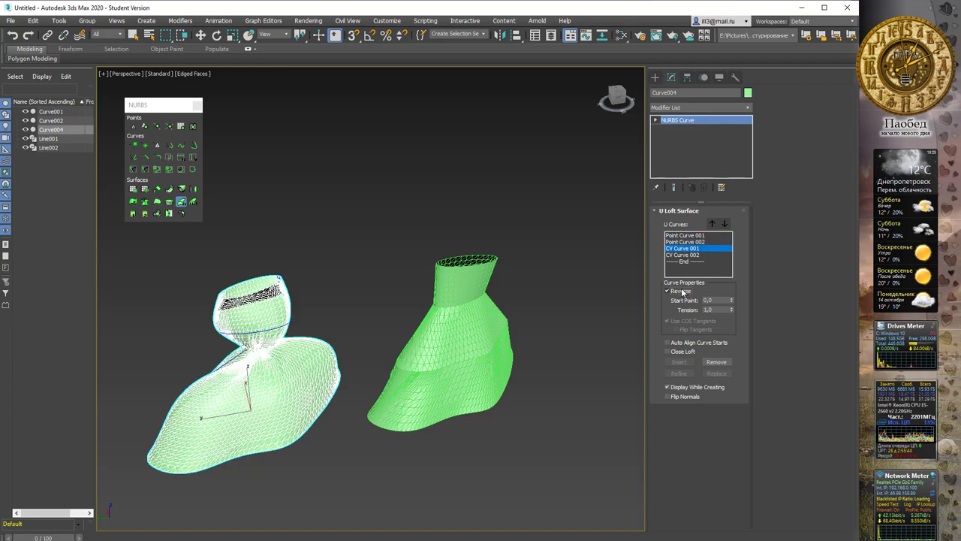
mouse_move(308, 323)
alt+middle_down()
mouse_move(466, 312)
mouse_move(428, 292)
mouse_move(442, 303)
mouse_move(403, 305)
alt+middle_up()
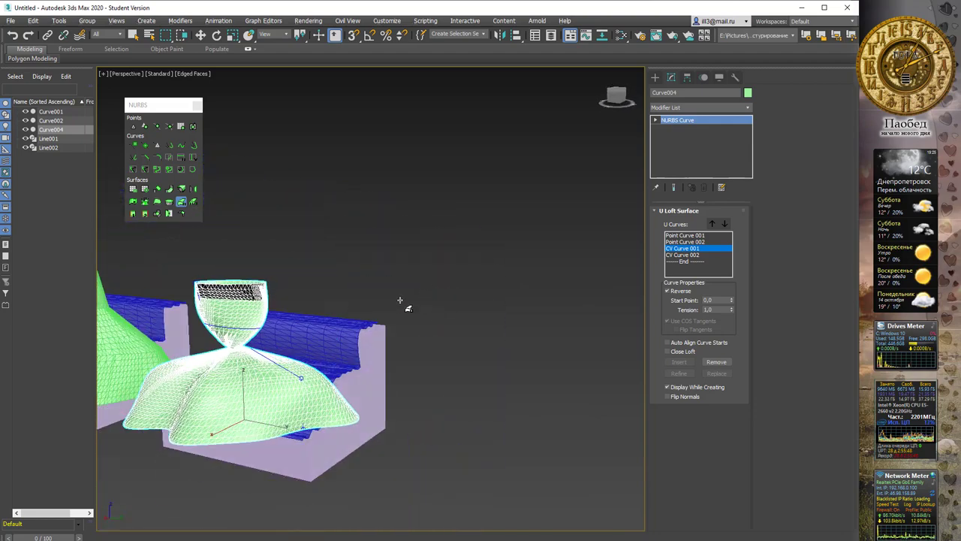
click(678, 235)
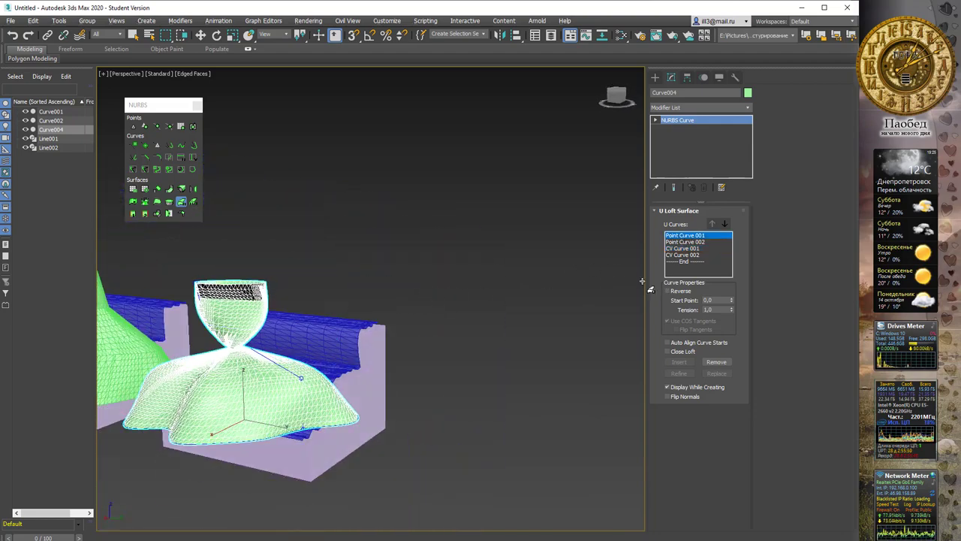
click(667, 292)
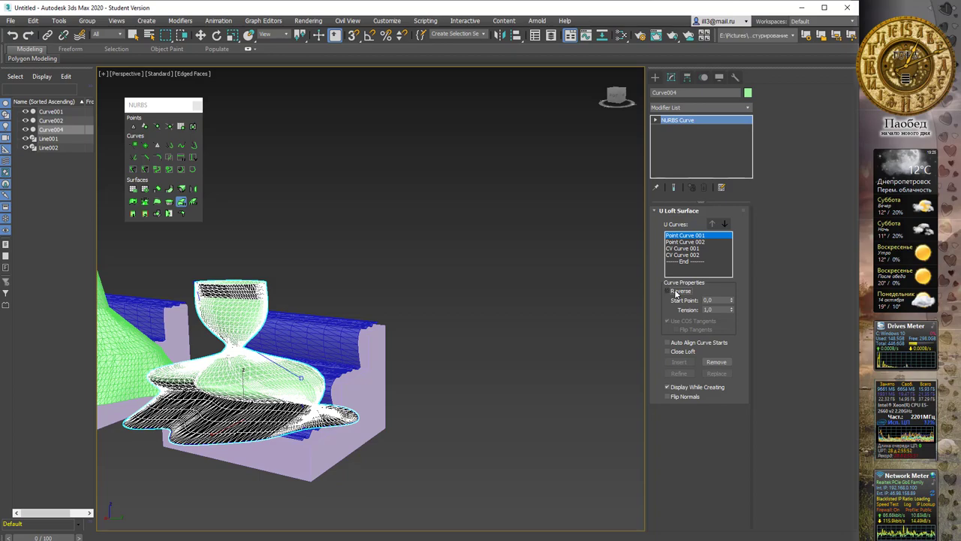
click(667, 291)
mouse_move(420, 276)
alt+middle_down()
mouse_move(347, 275)
mouse_move(440, 280)
alt+middle_up()
click(690, 250)
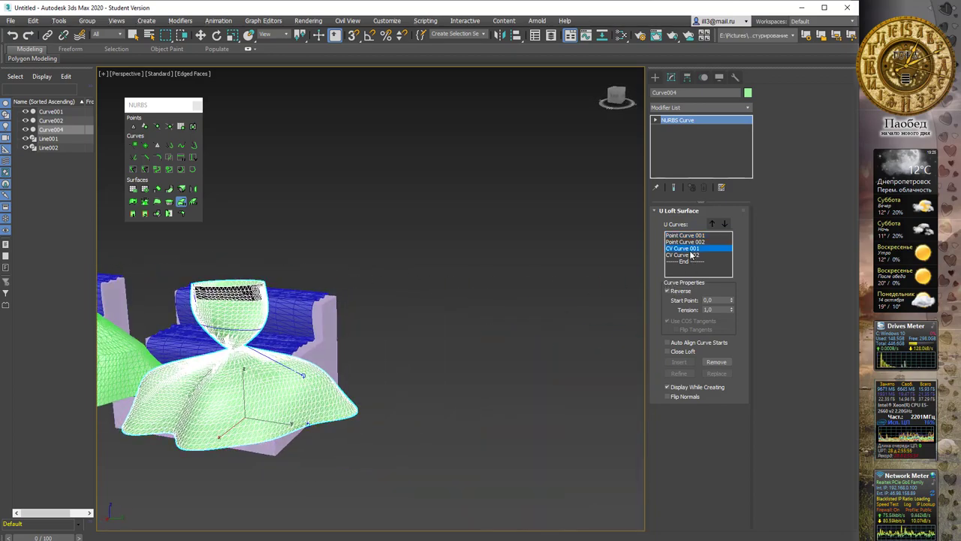
click(680, 293)
click(680, 292)
click(679, 293)
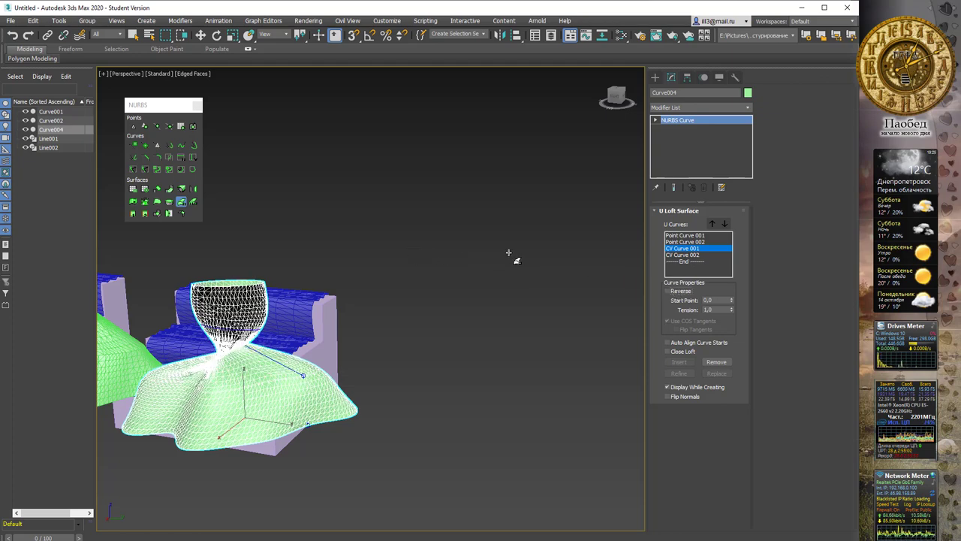
Toggle Flip Normals across the loft's curves, leaving the surface normals unflipped
click(681, 396)
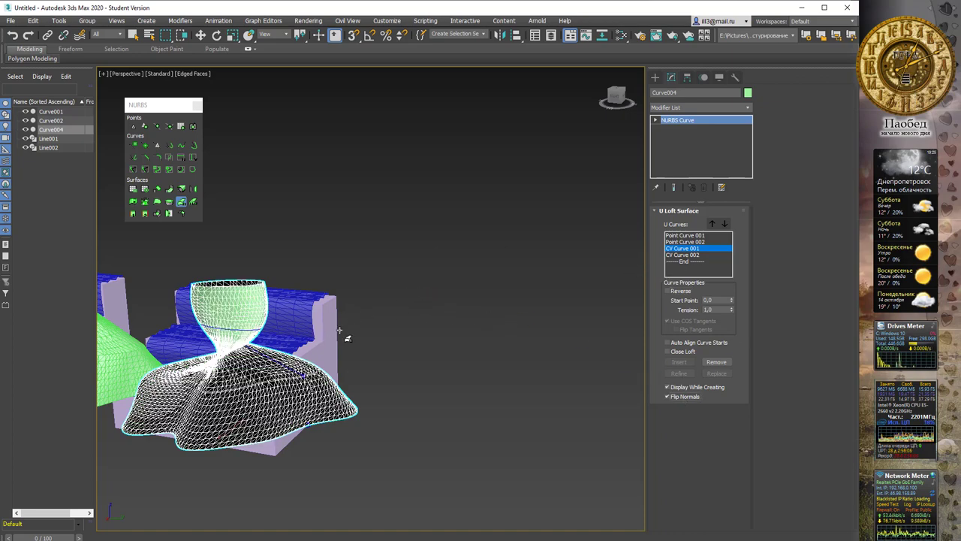
click(689, 254)
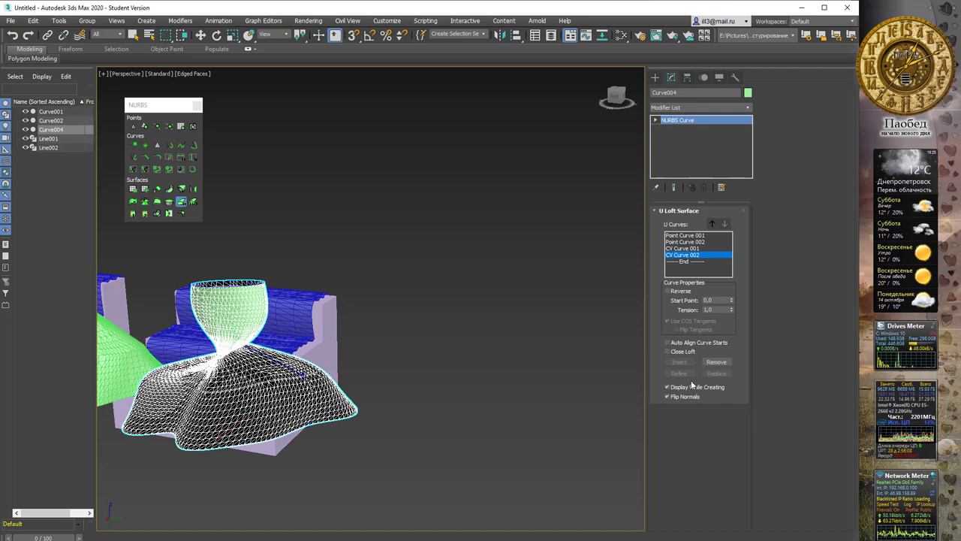
click(682, 398)
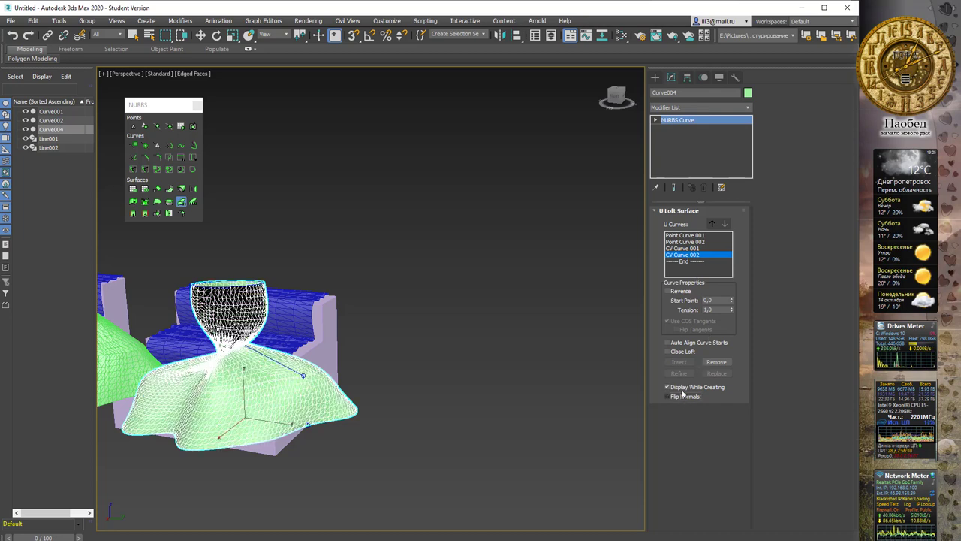
click(691, 248)
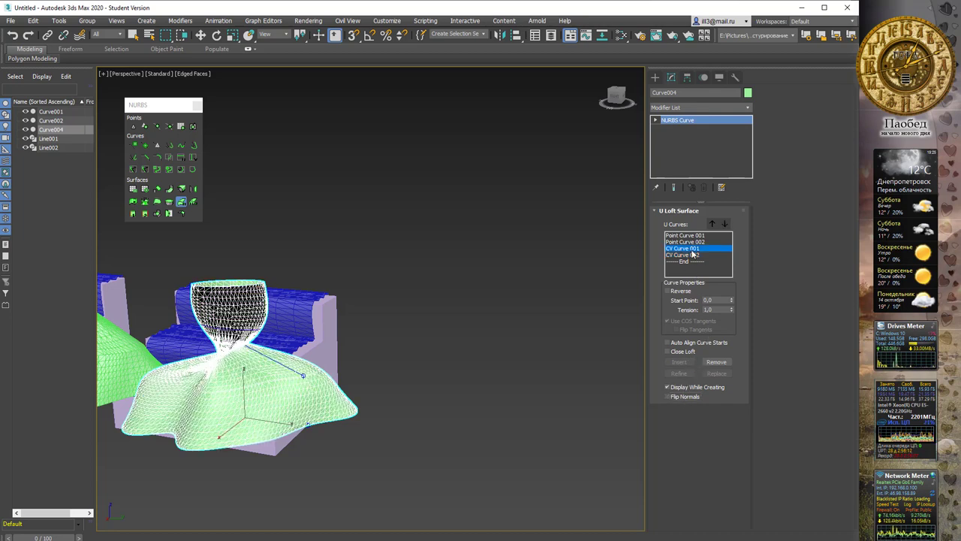
click(688, 396)
click(694, 242)
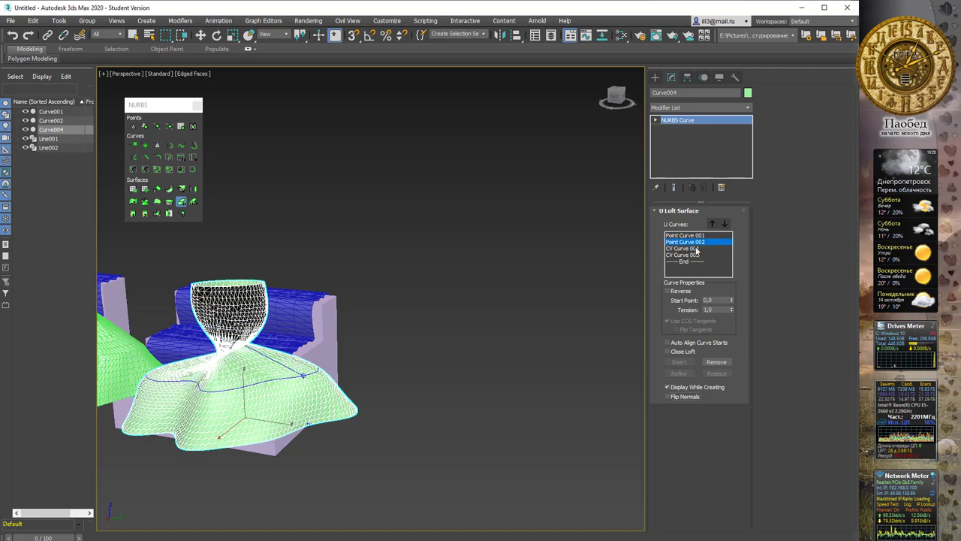
click(685, 398)
click(685, 397)
Settle the curve directions so CV Curve 001 and CV Curve 002 are reversed
alt+middle_drag(373, 247, 366, 235)
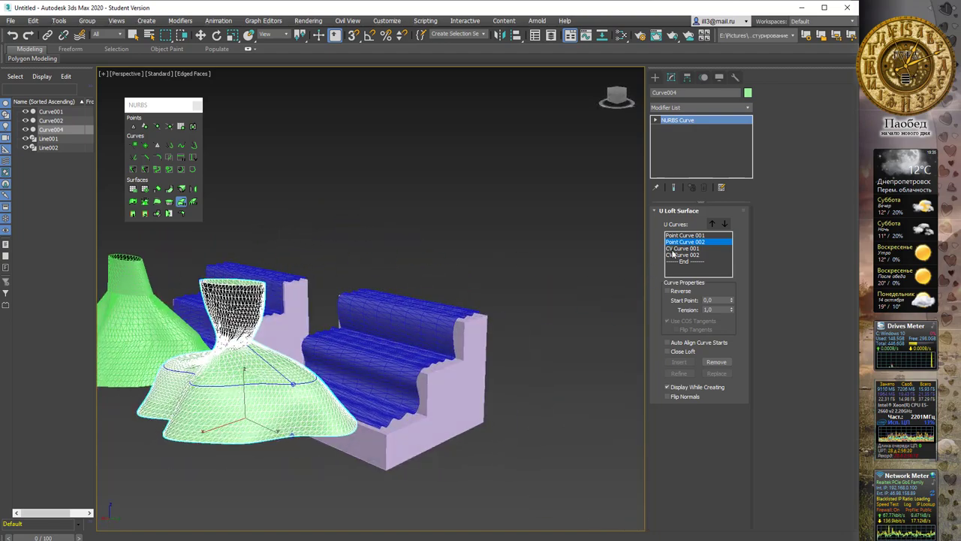
click(681, 291)
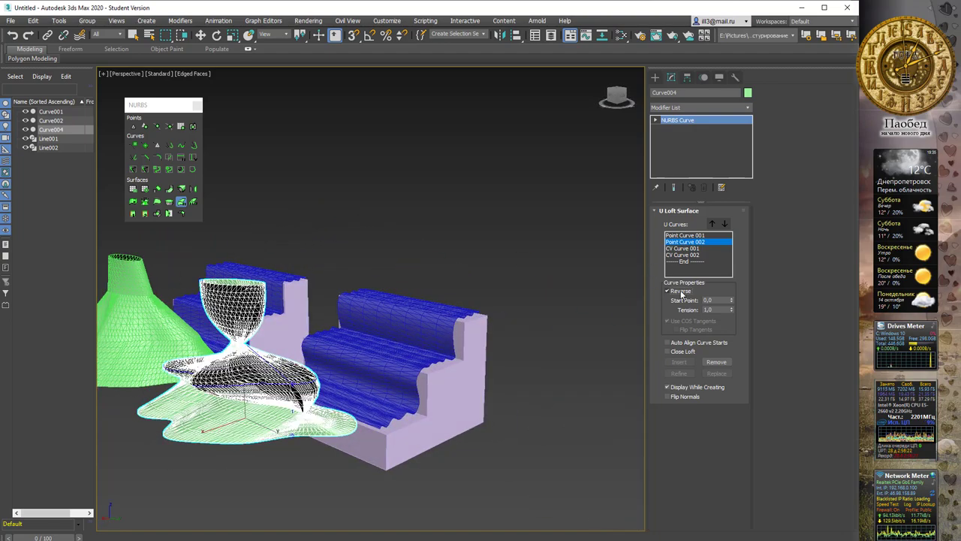
click(681, 290)
click(690, 236)
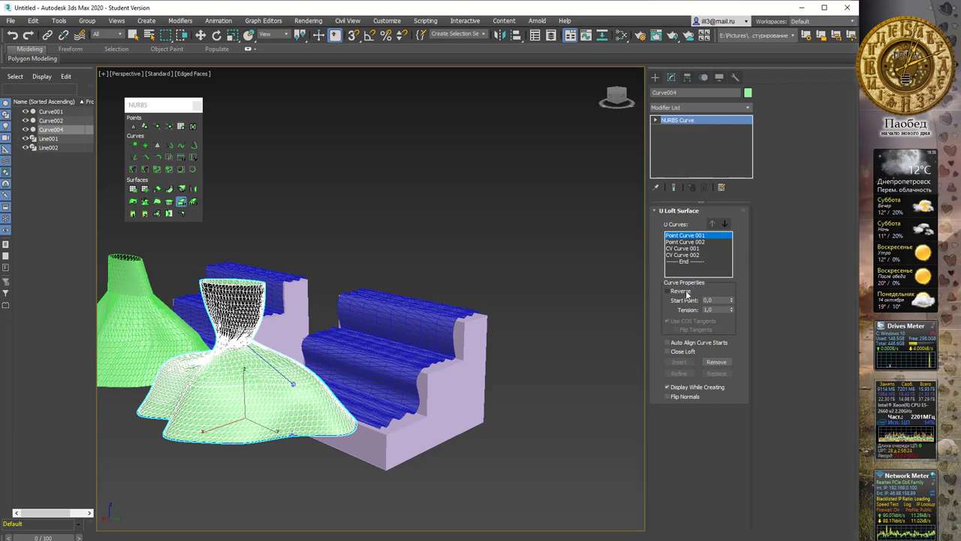
click(683, 292)
click(683, 295)
click(691, 255)
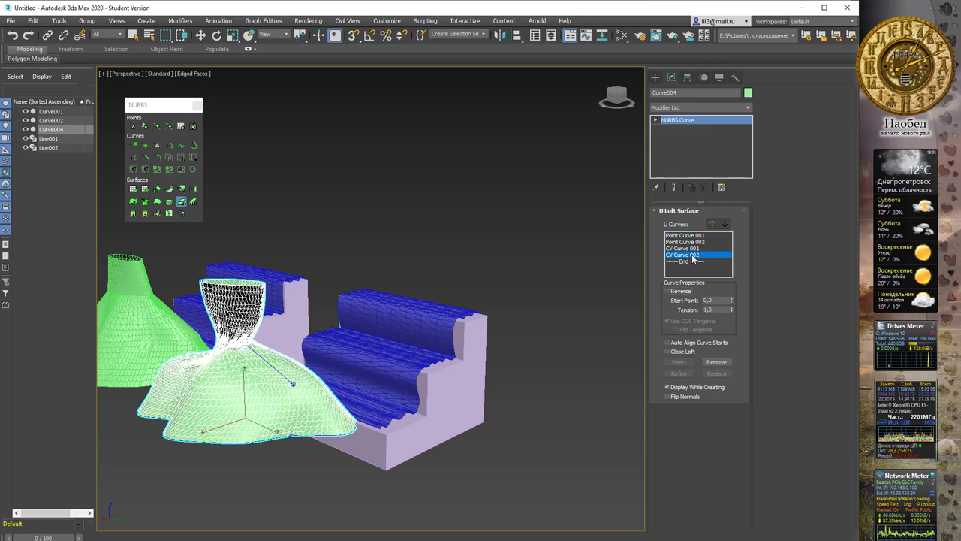
click(666, 291)
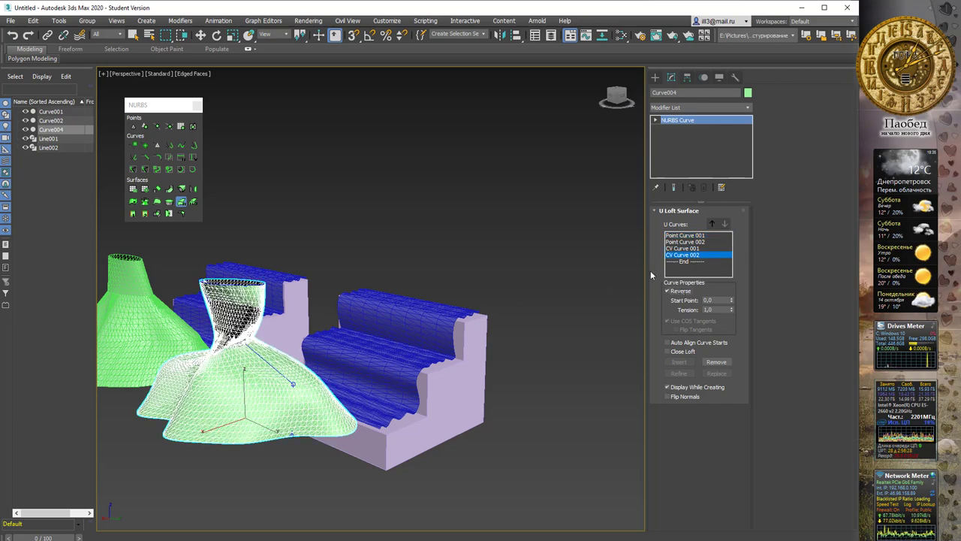
click(682, 248)
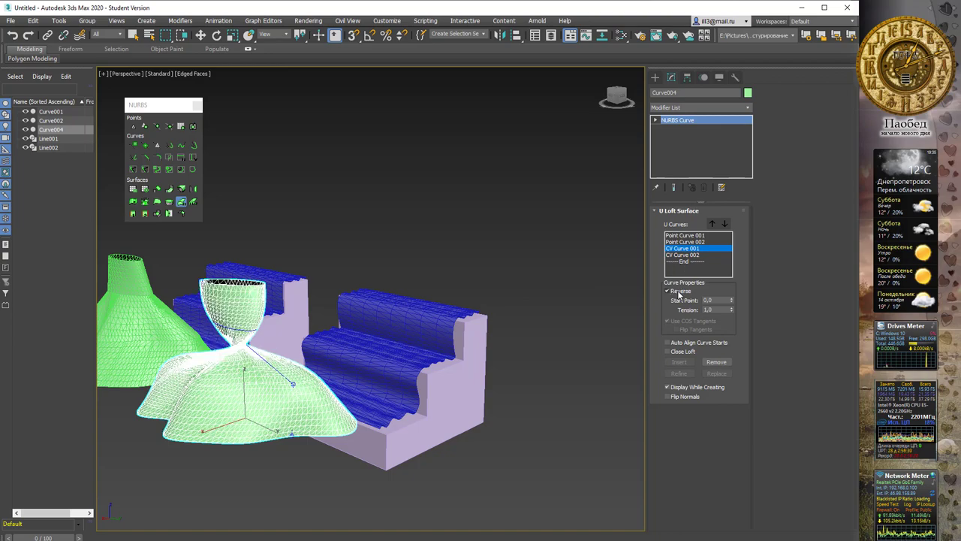
Raise CV Curve 001's start point to about 0.29 and lower its tension
mouse_move(421, 270)
alt+middle_down()
mouse_move(305, 272)
mouse_move(448, 270)
mouse_move(379, 297)
alt+middle_up()
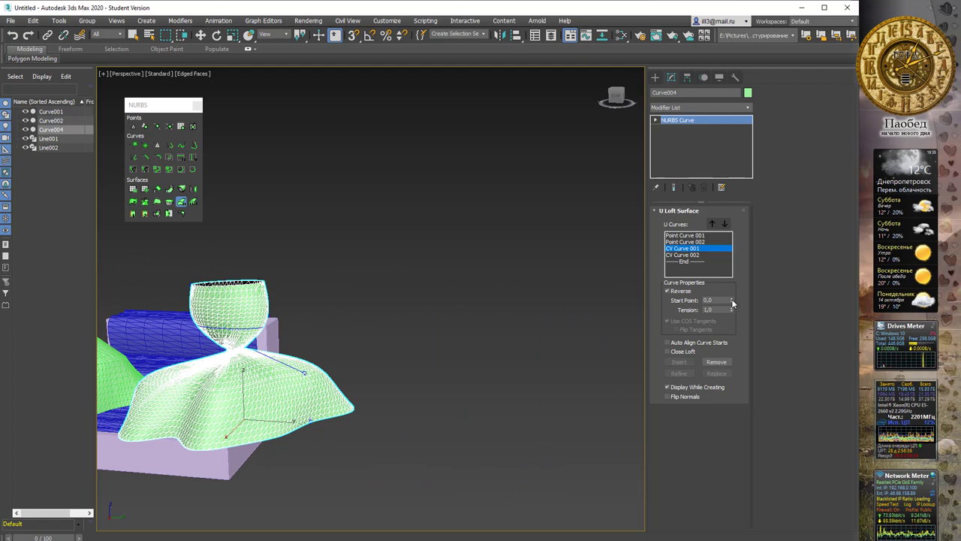
drag(732, 300, 736, 284)
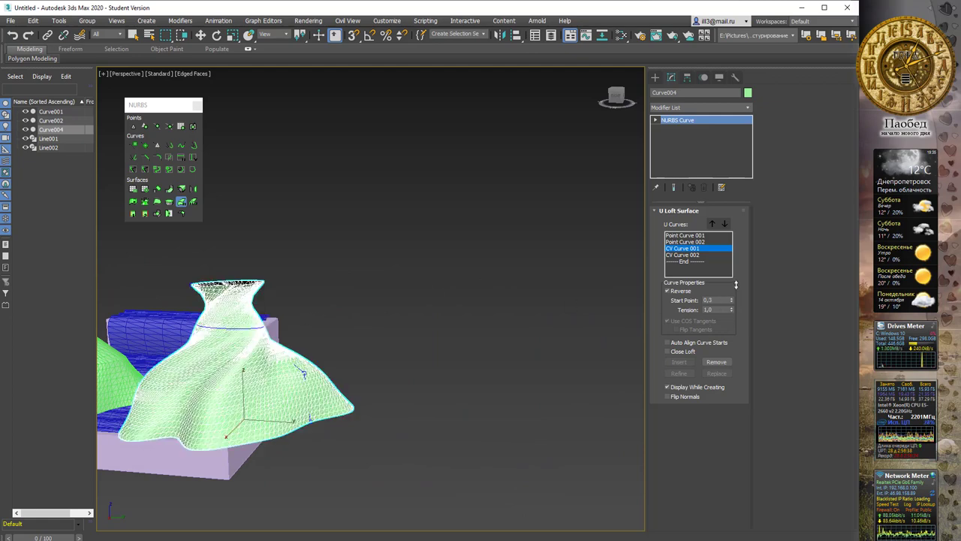
mouse_move(732, 309)
mouse_down()
mouse_move(729, 330)
mouse_move(733, 283)
mouse_up()
mouse_move(501, 257)
alt+middle_down()
mouse_move(343, 253)
mouse_move(432, 271)
alt+middle_up()
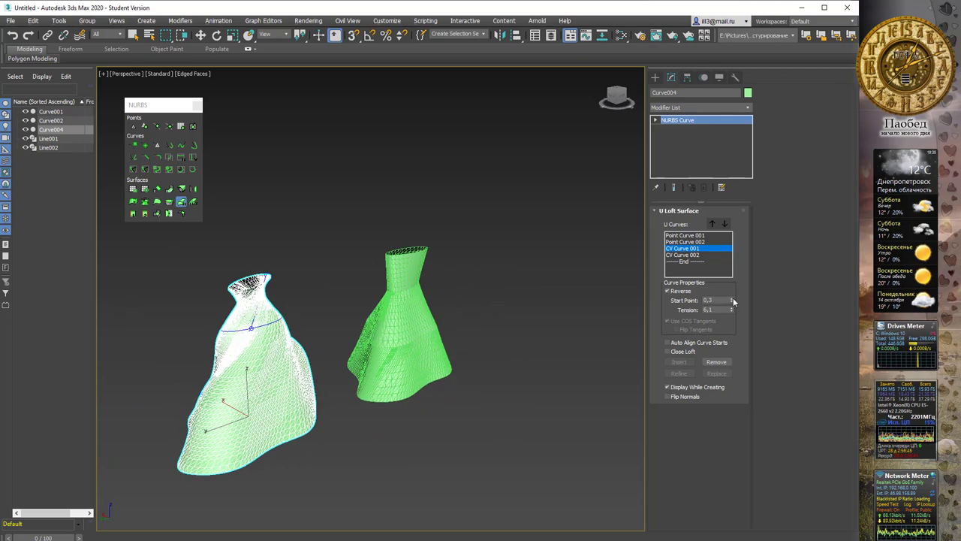
drag(733, 297, 731, 298)
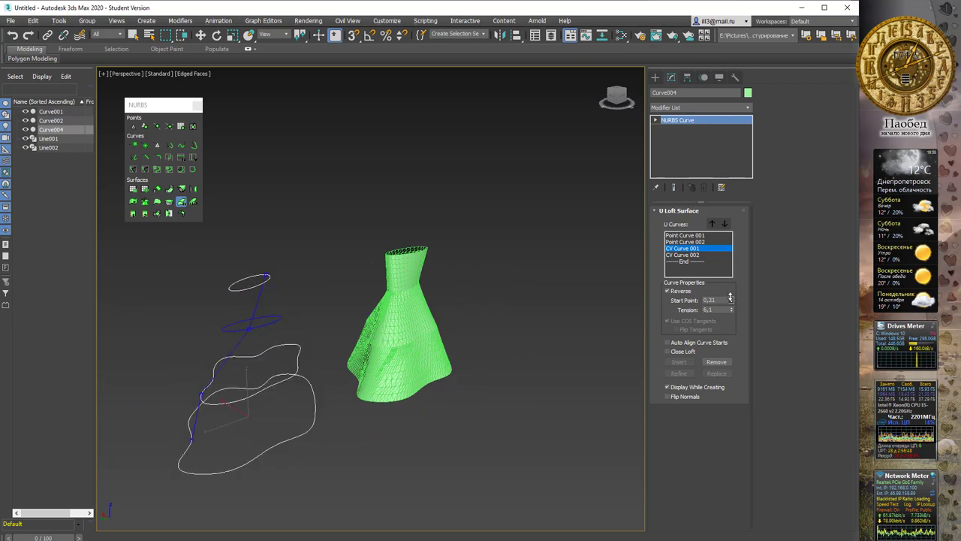
Shift CV Curve 002's start point to 0.53 and check the skirt's profile
click(698, 256)
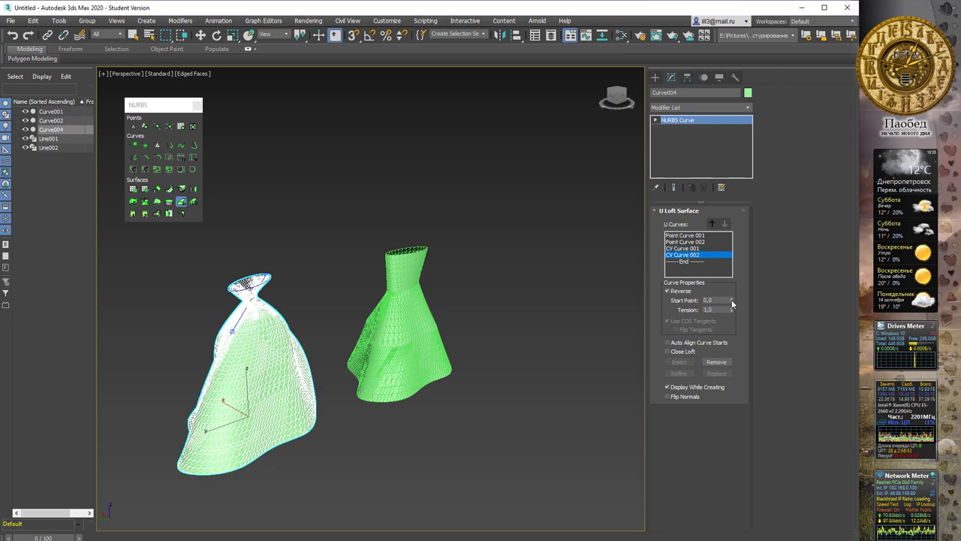
drag(734, 301, 732, 271)
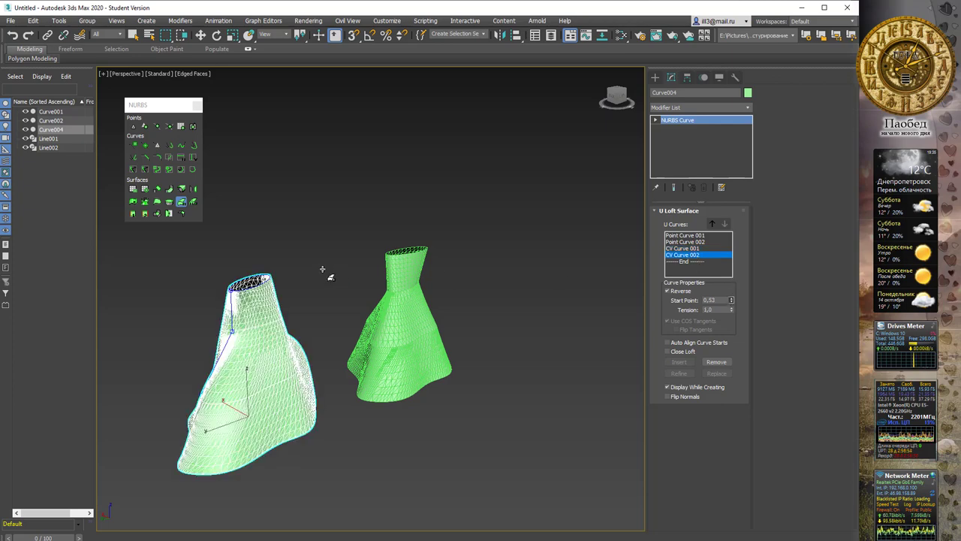
mouse_move(235, 345)
alt+middle_down()
mouse_move(418, 357)
mouse_move(416, 388)
mouse_move(415, 326)
alt+middle_up()
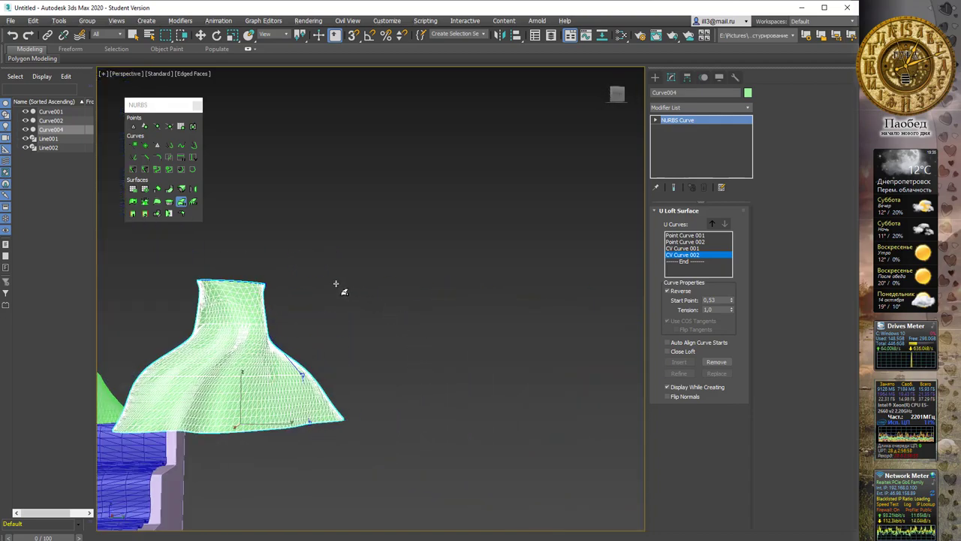
mouse_move(363, 277)
alt+middle_down()
mouse_move(362, 296)
mouse_move(240, 293)
mouse_move(518, 330)
mouse_move(503, 325)
mouse_move(510, 340)
mouse_move(461, 326)
alt+middle_up()
Finish the loft and display both skirts in Default Shading without wireframe edges
right_click(476, 266)
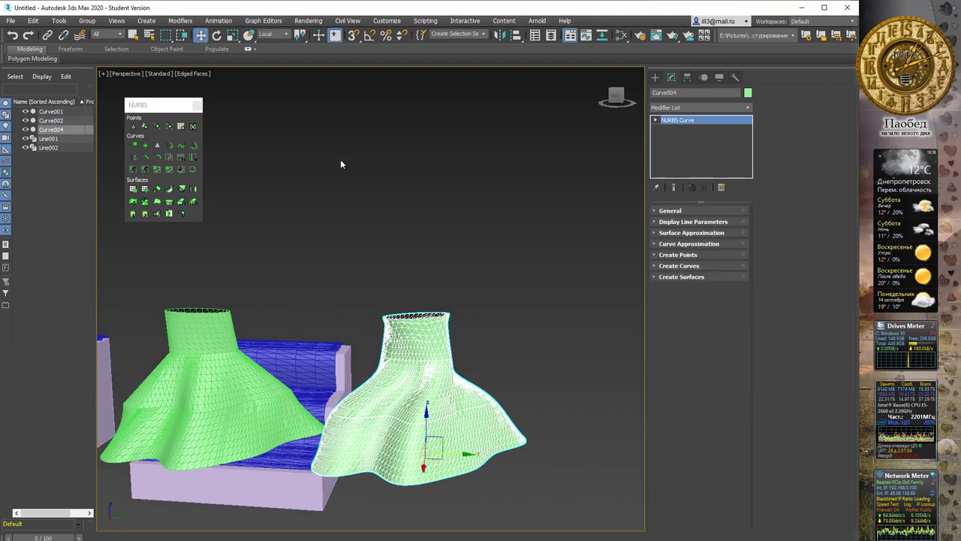
click(420, 201)
mouse_move(395, 238)
alt+middle_down()
mouse_move(423, 239)
mouse_move(404, 242)
alt+middle_up()
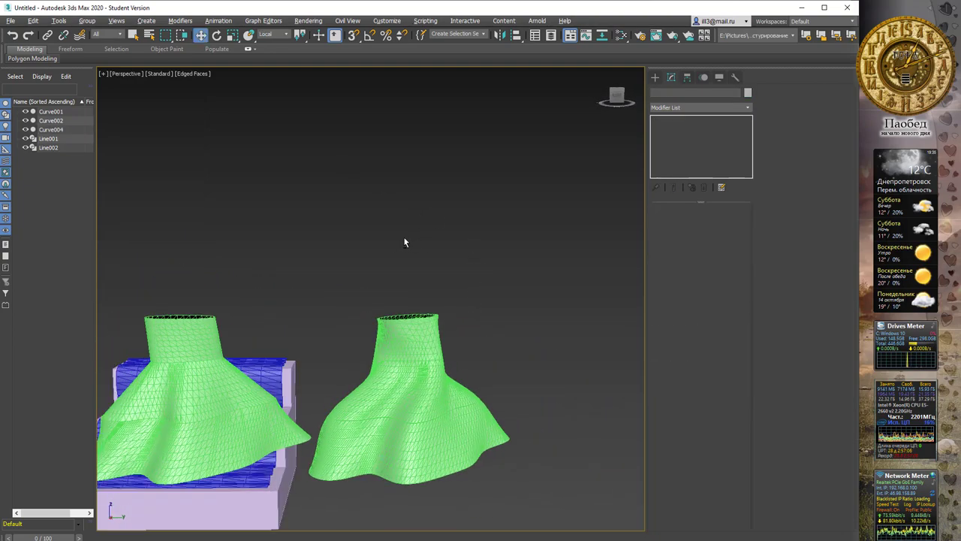
mouse_move(401, 306)
alt+middle_down()
mouse_move(343, 262)
mouse_move(425, 322)
mouse_move(465, 333)
mouse_move(418, 294)
mouse_move(423, 283)
mouse_move(448, 297)
alt+middle_up()
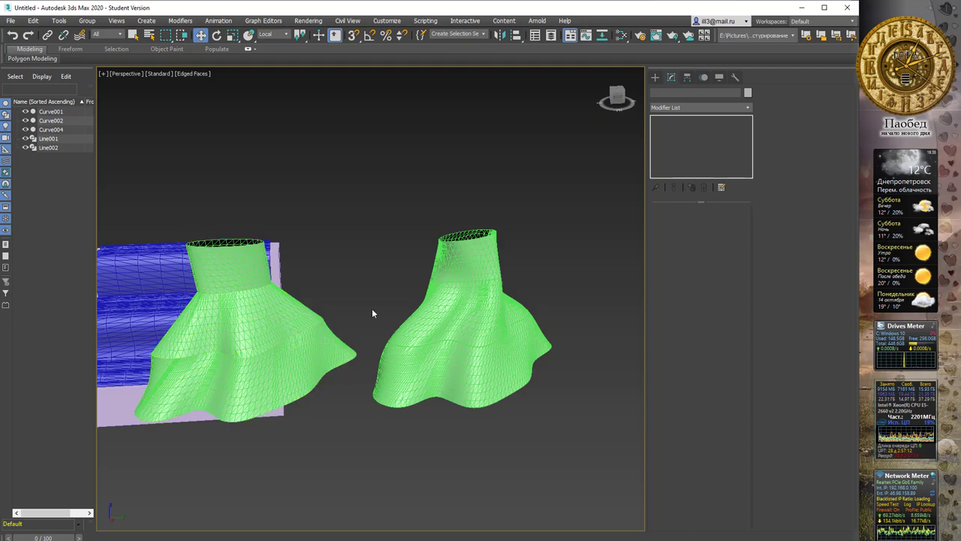
key(F3)
key(F3)
key(F4)
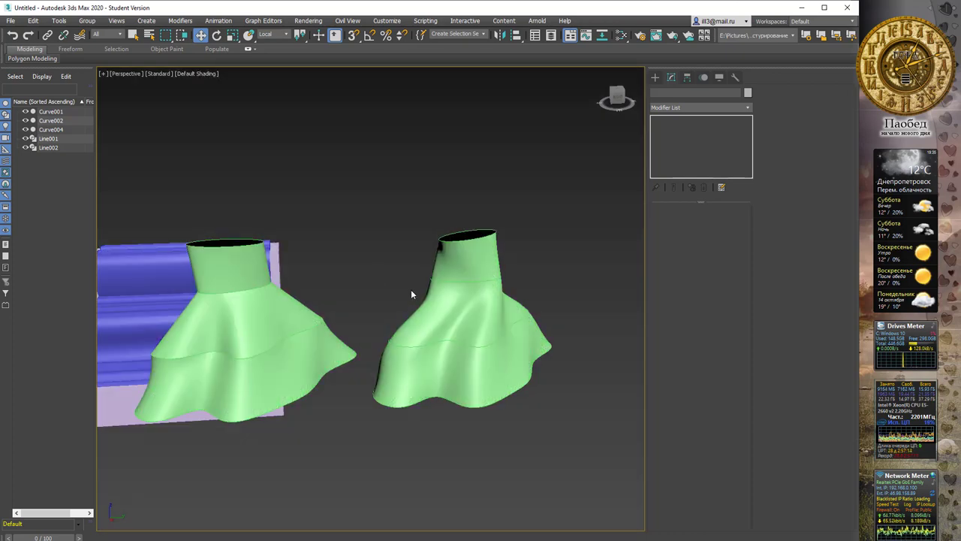
Select the left skirt Curve002 and start another U Loft Surface from the NURBS toolbox
click(527, 303)
click(508, 444)
mouse_move(508, 444)
alt+middle_down()
mouse_move(516, 438)
mouse_move(498, 439)
alt+middle_up()
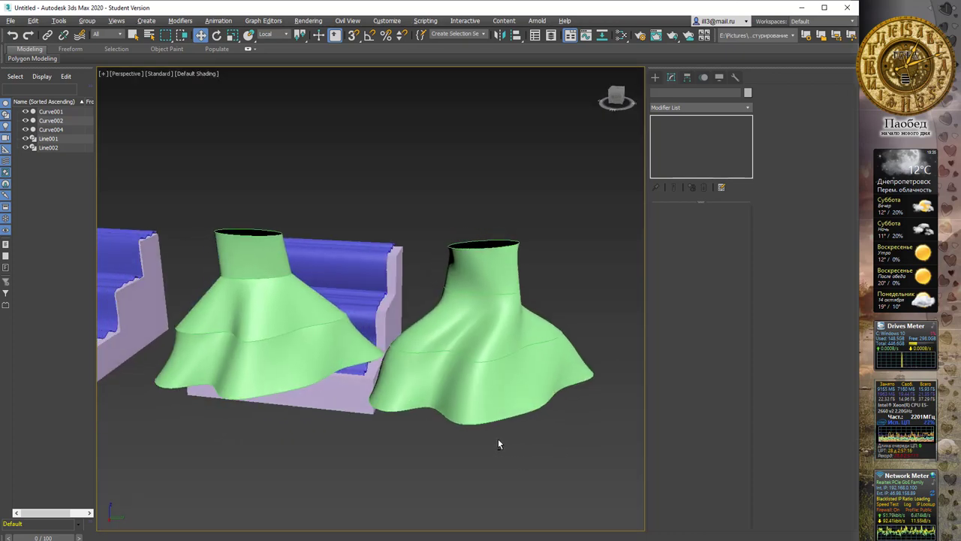
click(224, 316)
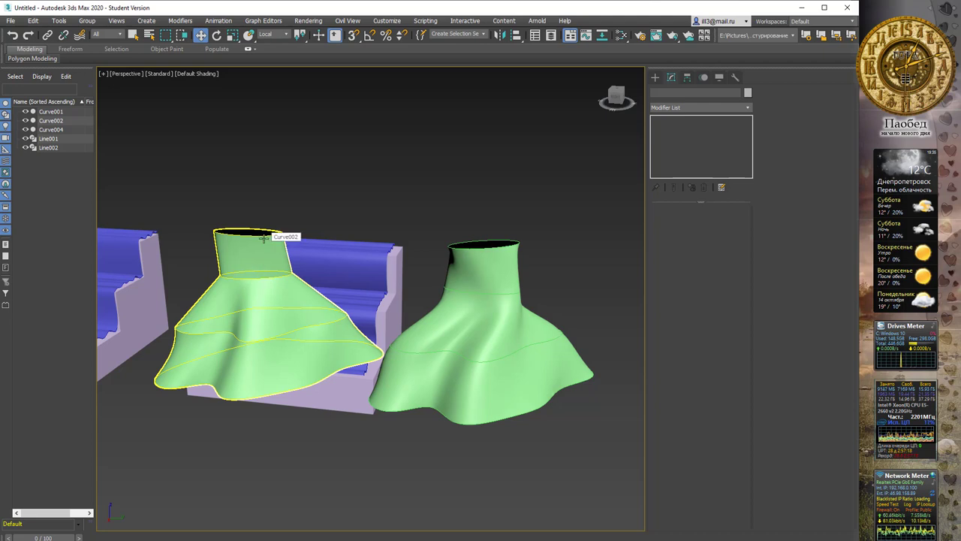
click(262, 398)
click(259, 395)
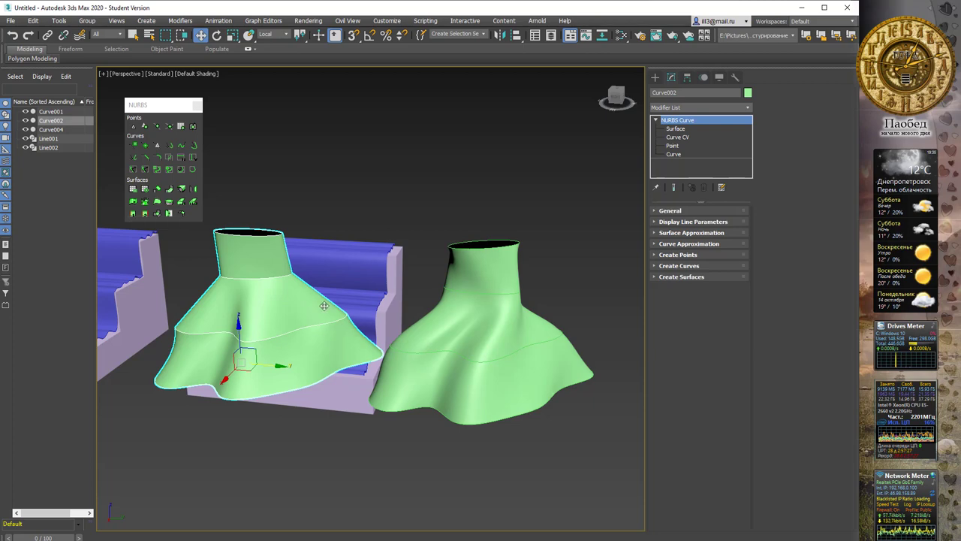
click(169, 213)
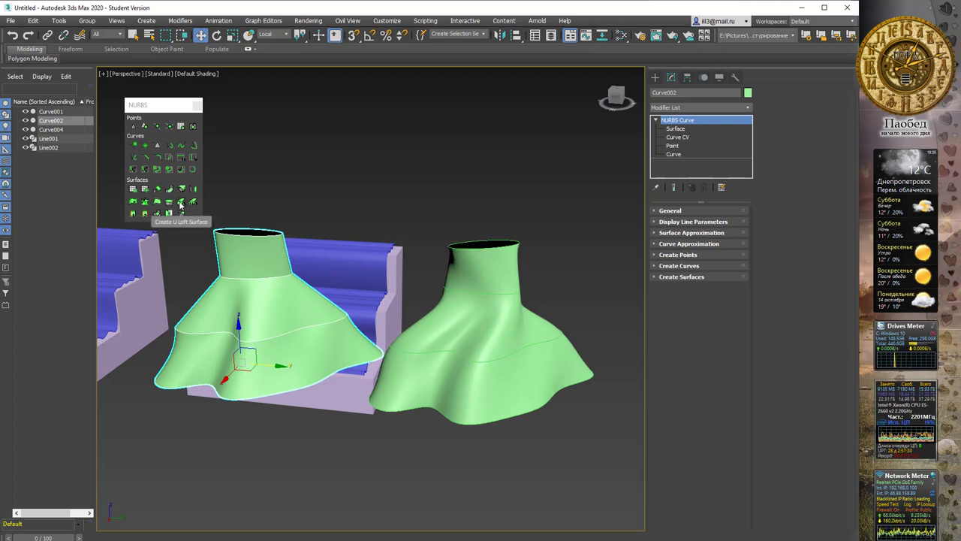
alt+middle_drag(486, 443, 513, 457)
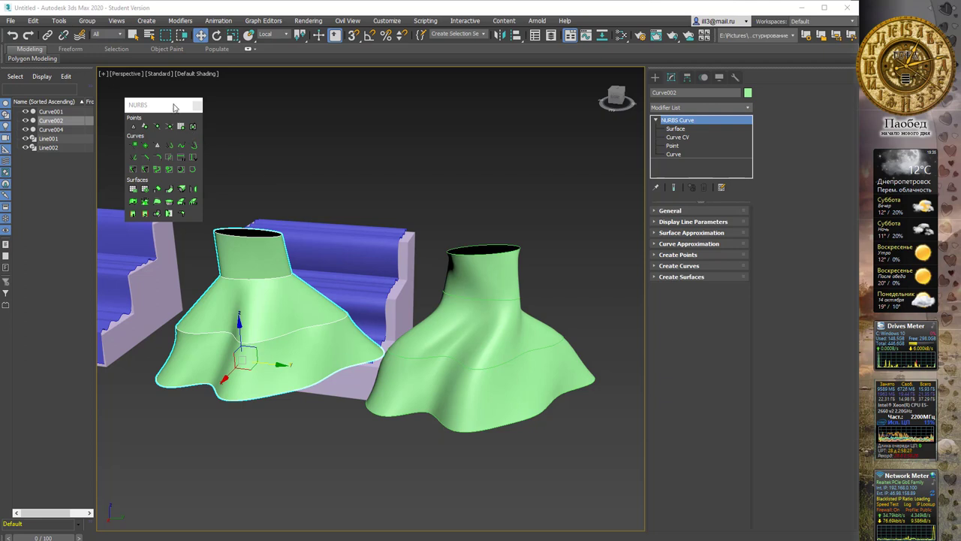
drag(157, 105, 167, 108)
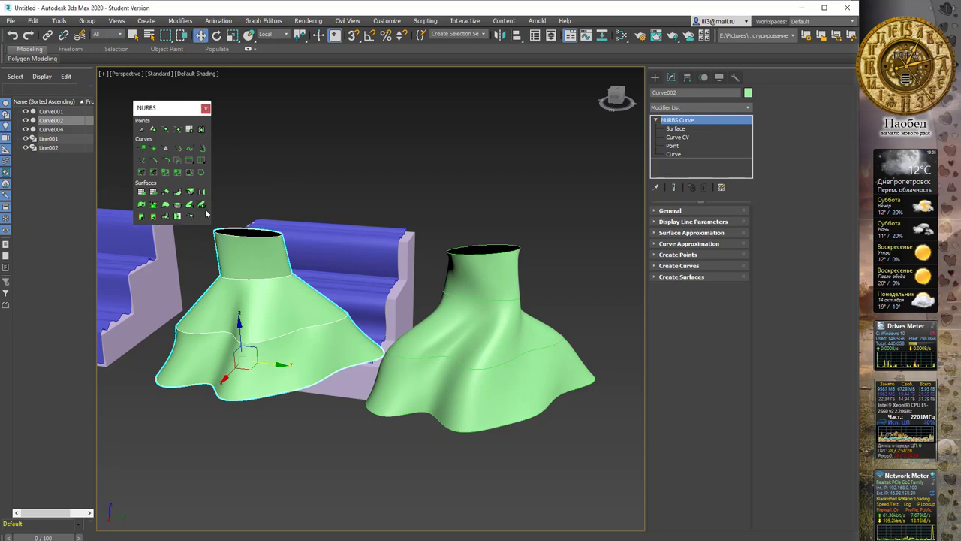